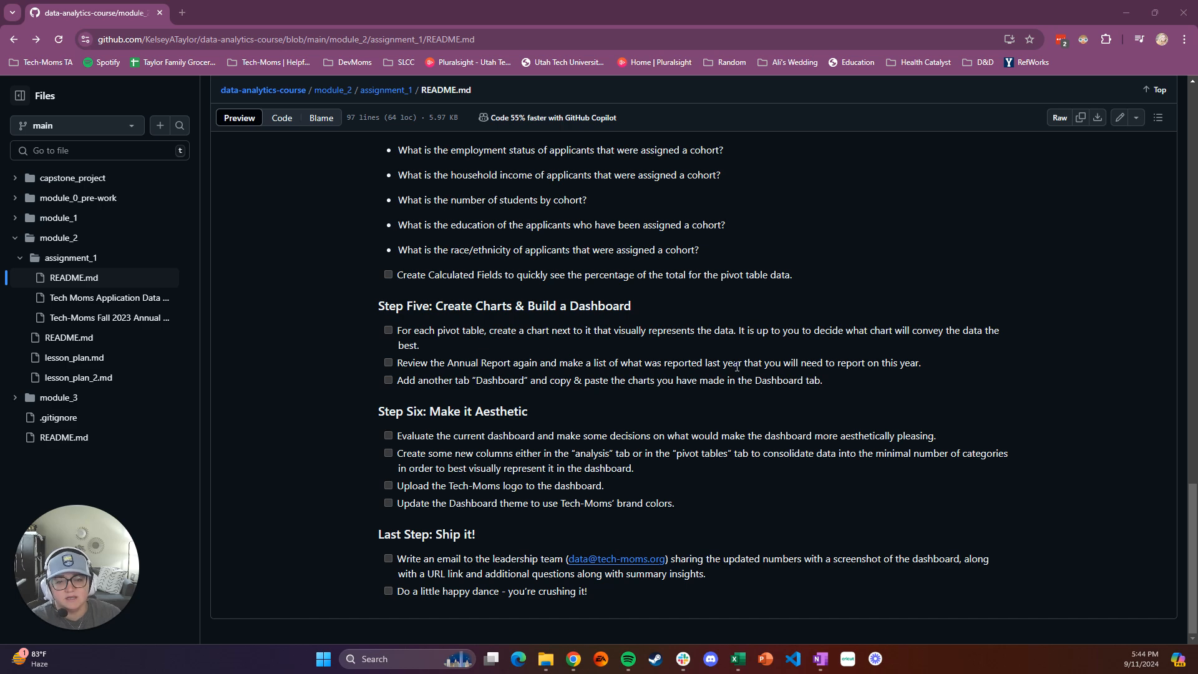
Step: Switch to the Excel application data workbook containing the pivot tables and save it
mouse_move(737, 659)
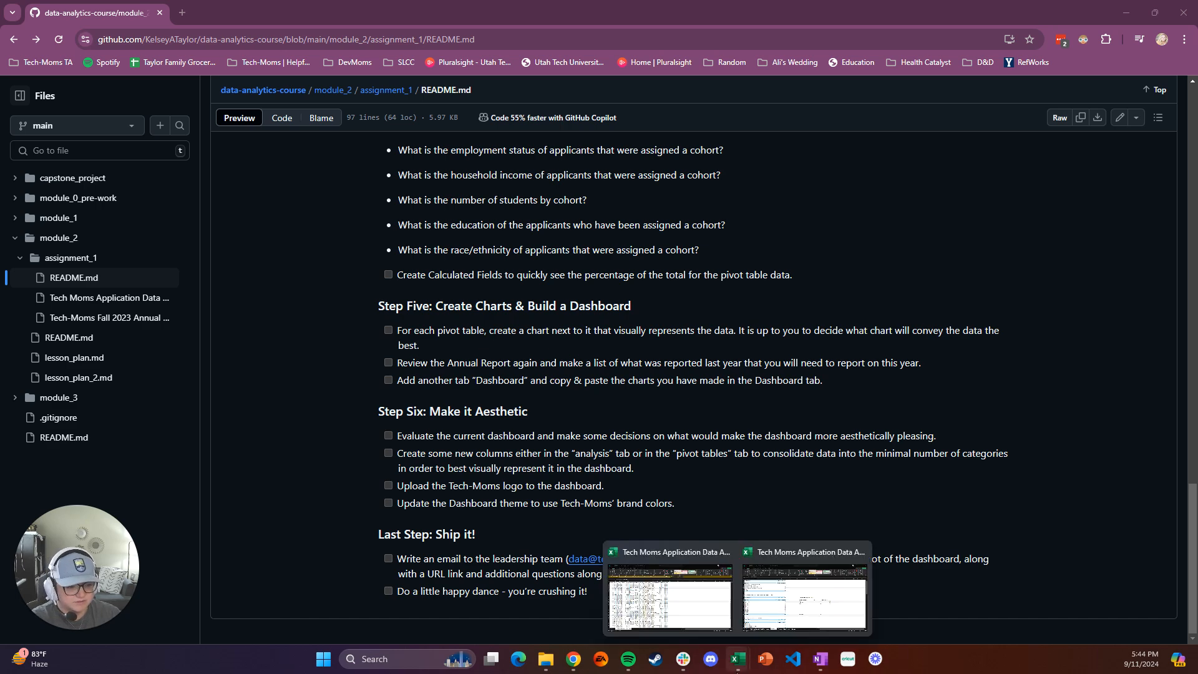
click(784, 614)
scroll(531, 298, up, 1)
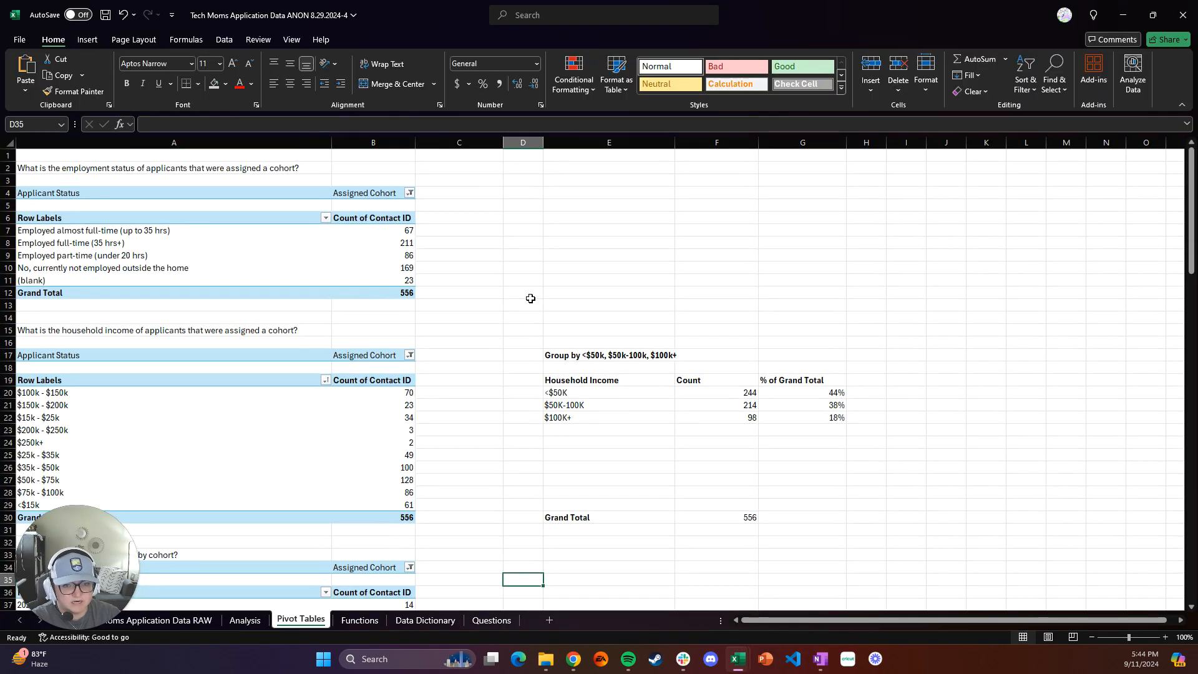
click(530, 298)
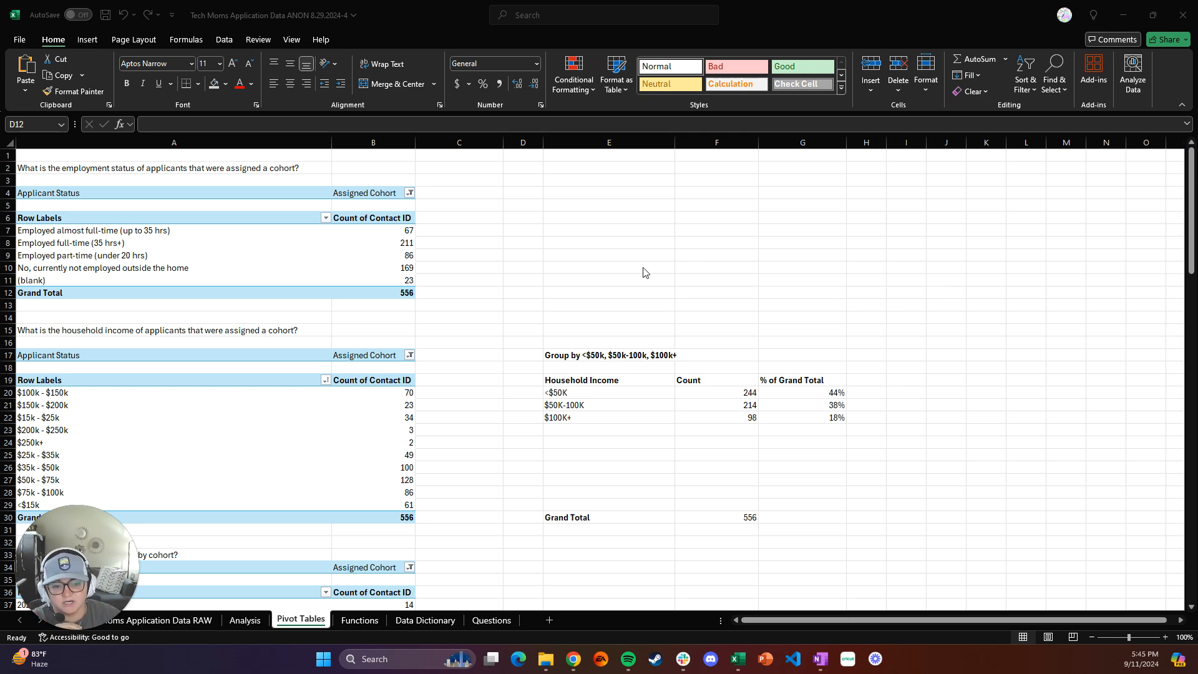
click(421, 35)
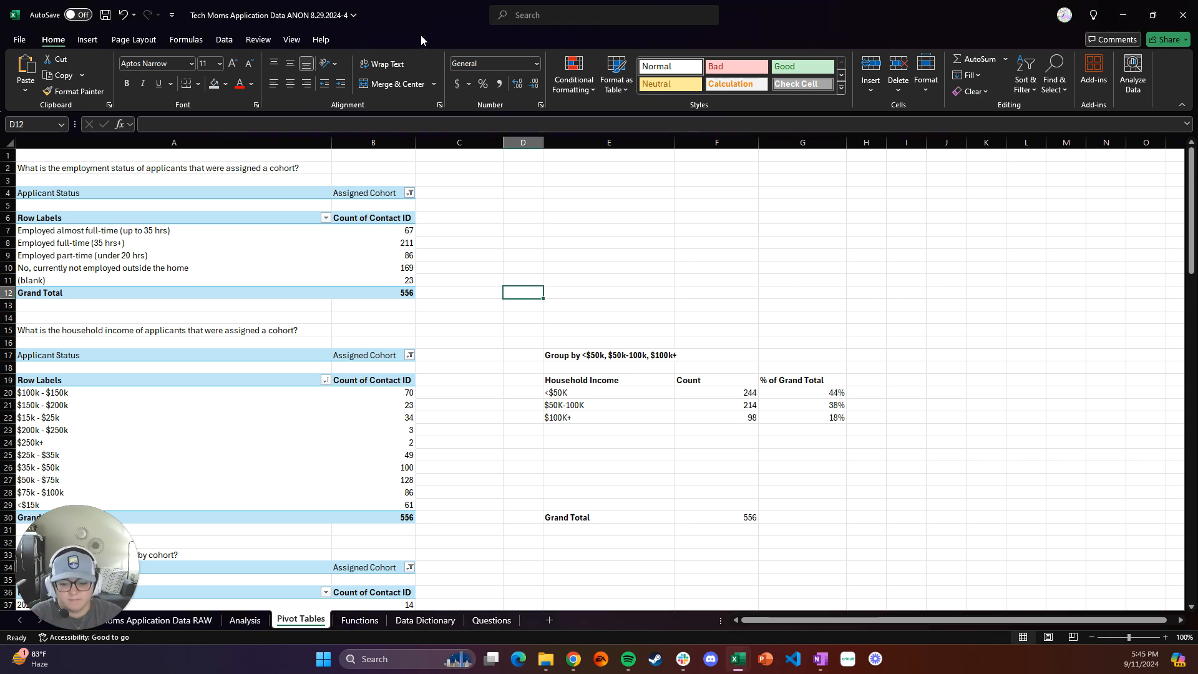
key(ctrl+s)
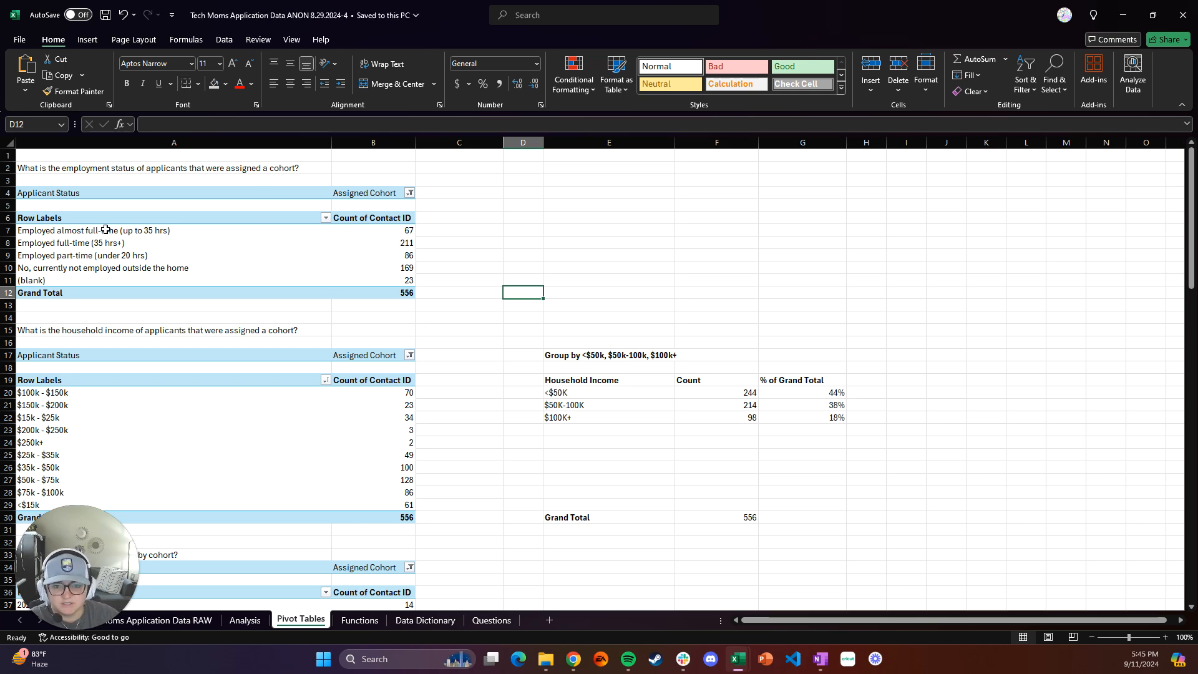
Step: Insert a clustered column chart from the employment status pivot table and place it beside that table
drag(125, 229, 369, 278)
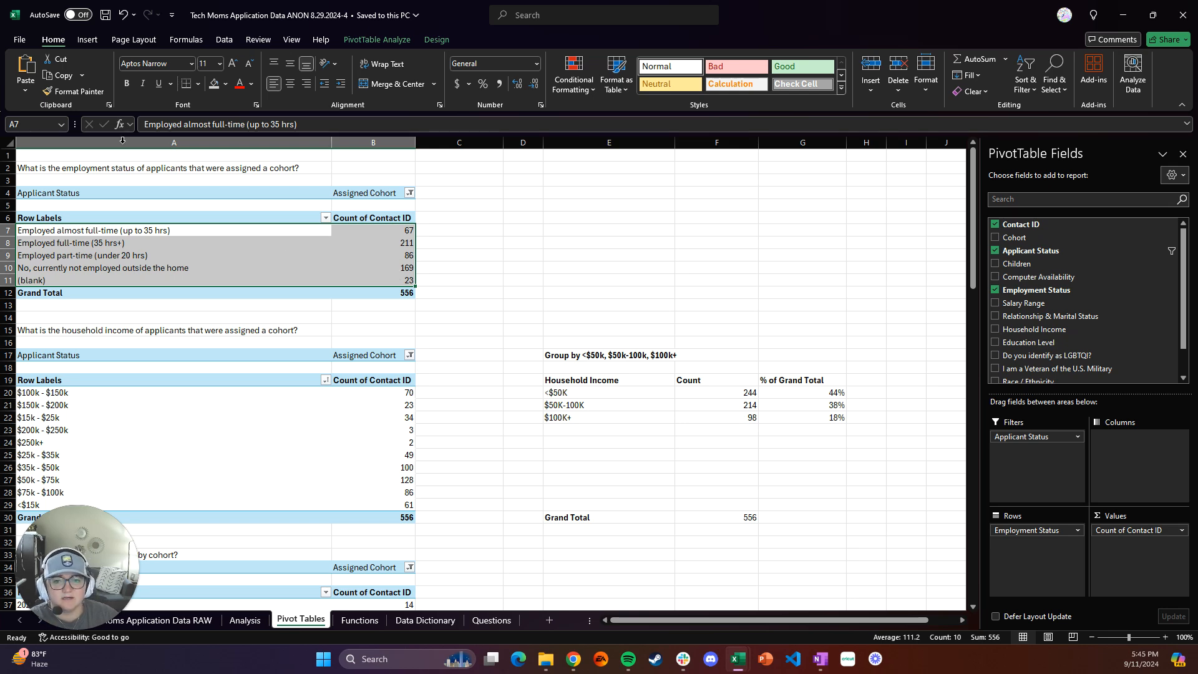
click(88, 40)
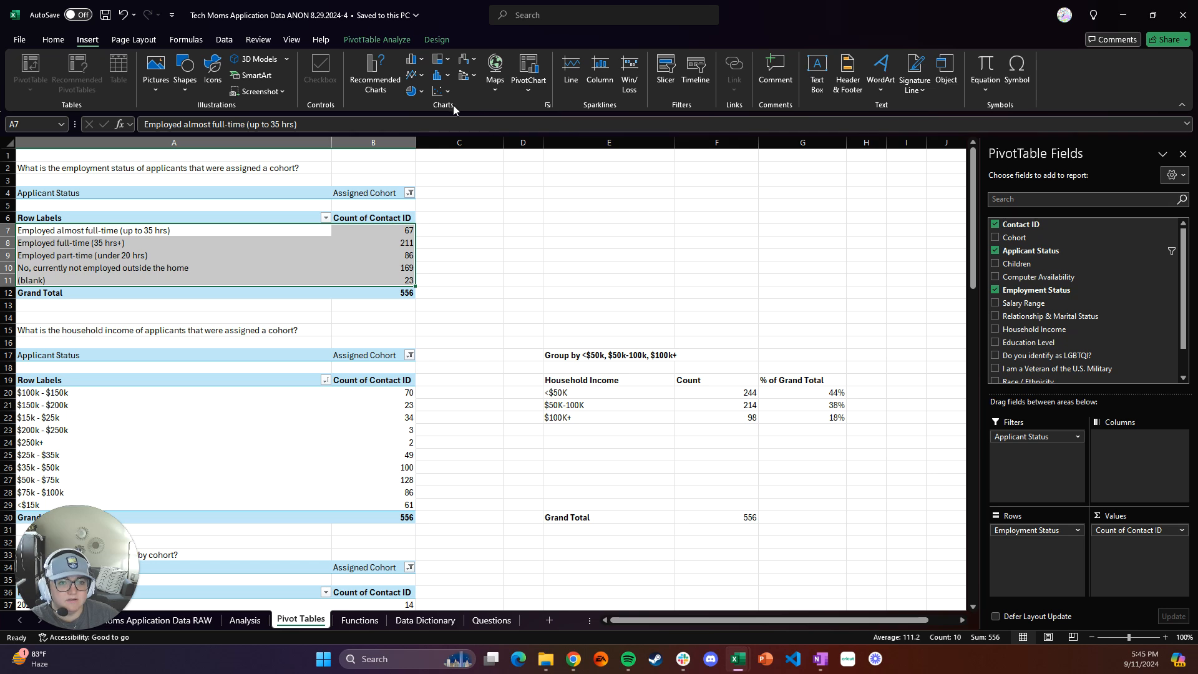
click(378, 77)
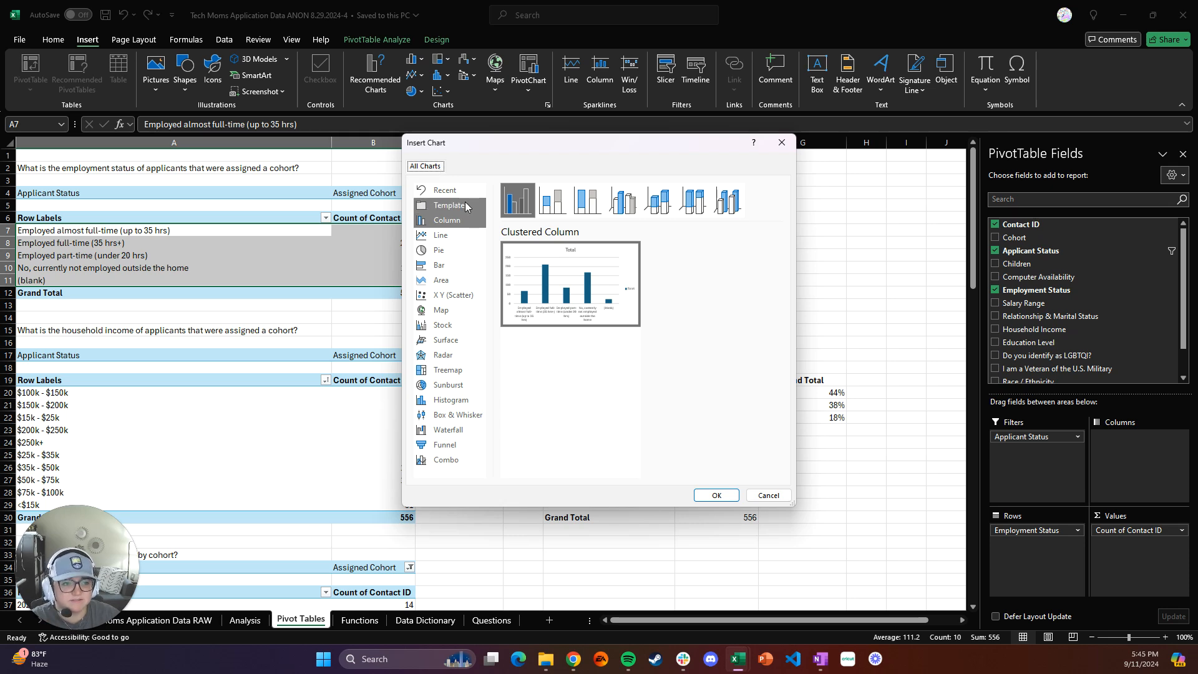
click(716, 496)
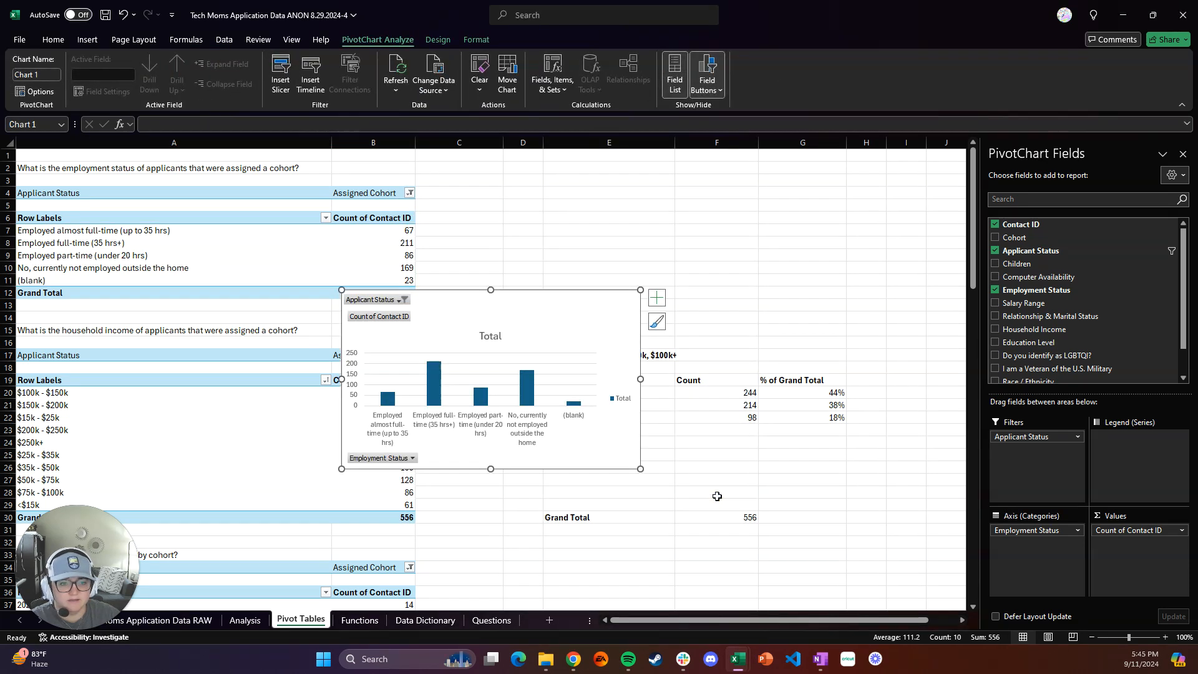
mouse_move(513, 304)
mouse_down()
mouse_move(573, 260)
mouse_move(590, 191)
mouse_up()
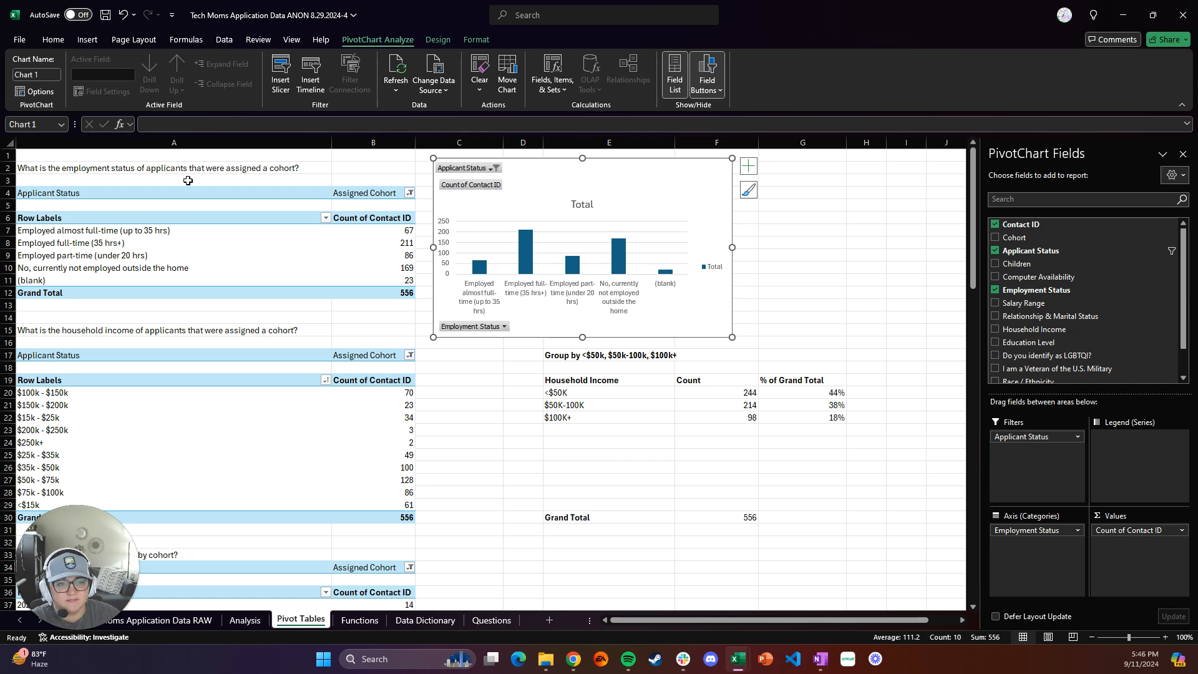
Step: Filter the employment status chart by the applicant status Waitlist
click(495, 168)
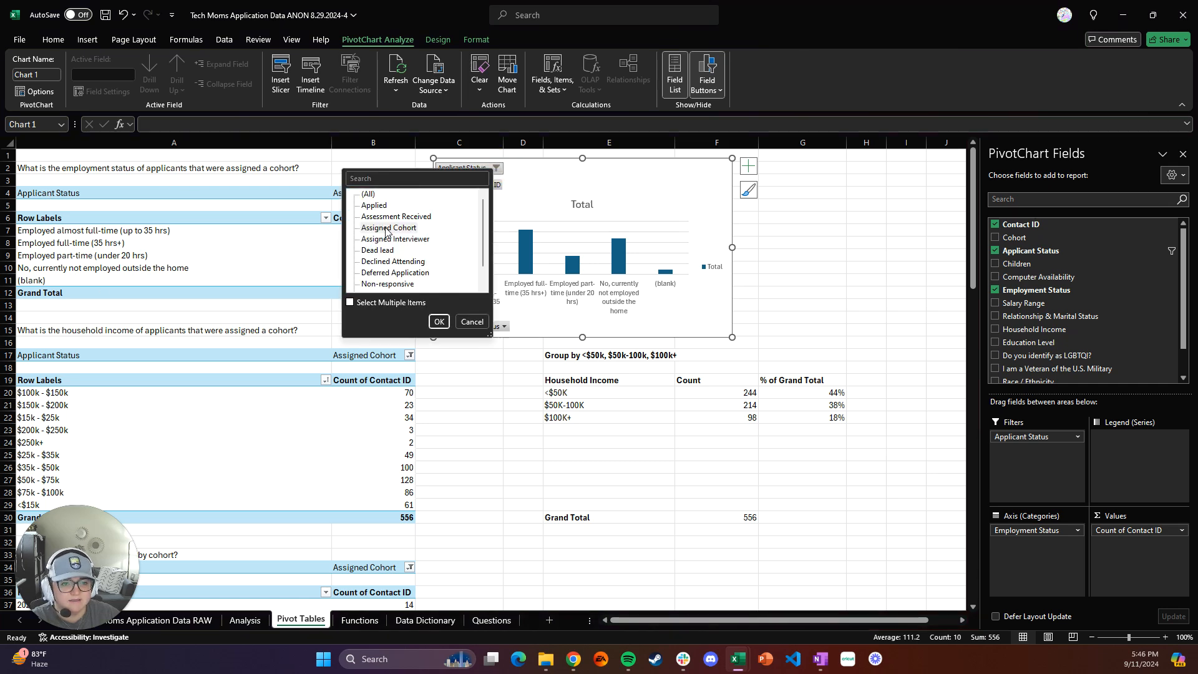
scroll(387, 255, down, 1)
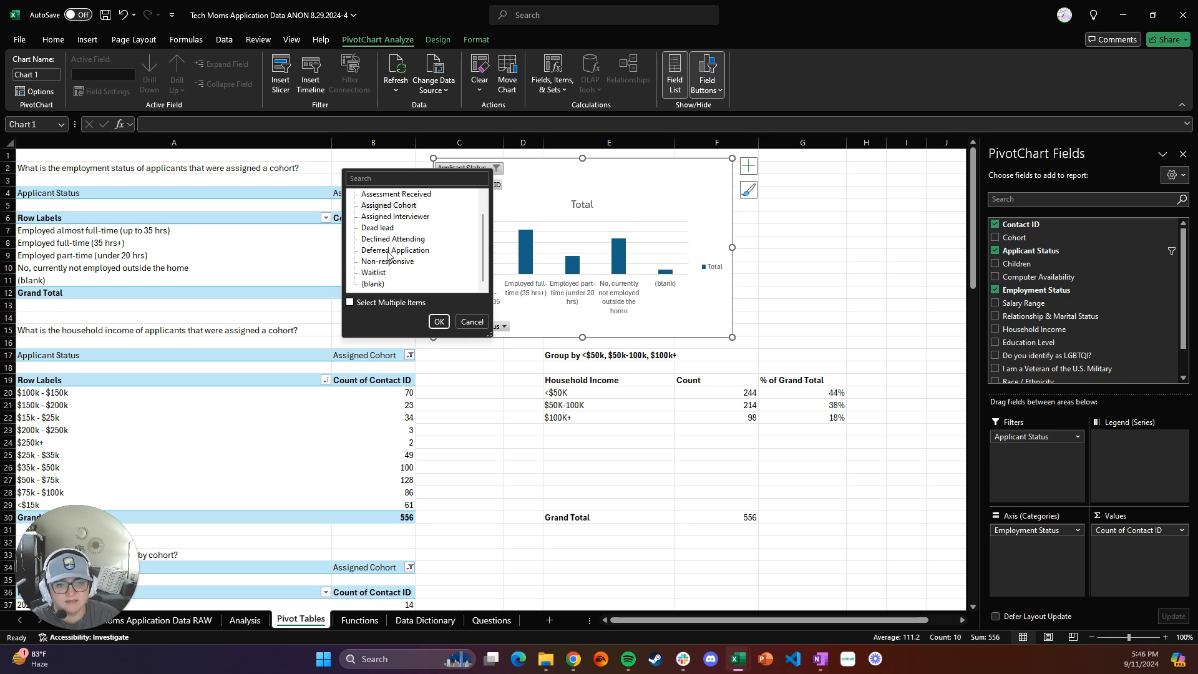
click(379, 274)
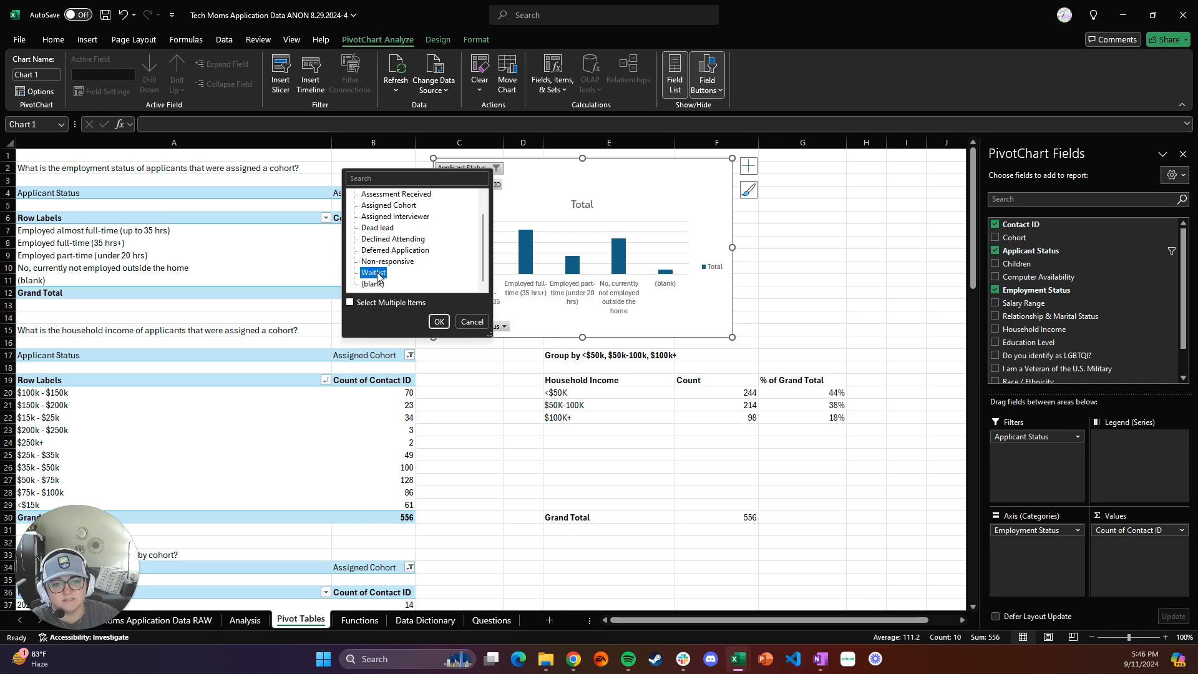
click(438, 321)
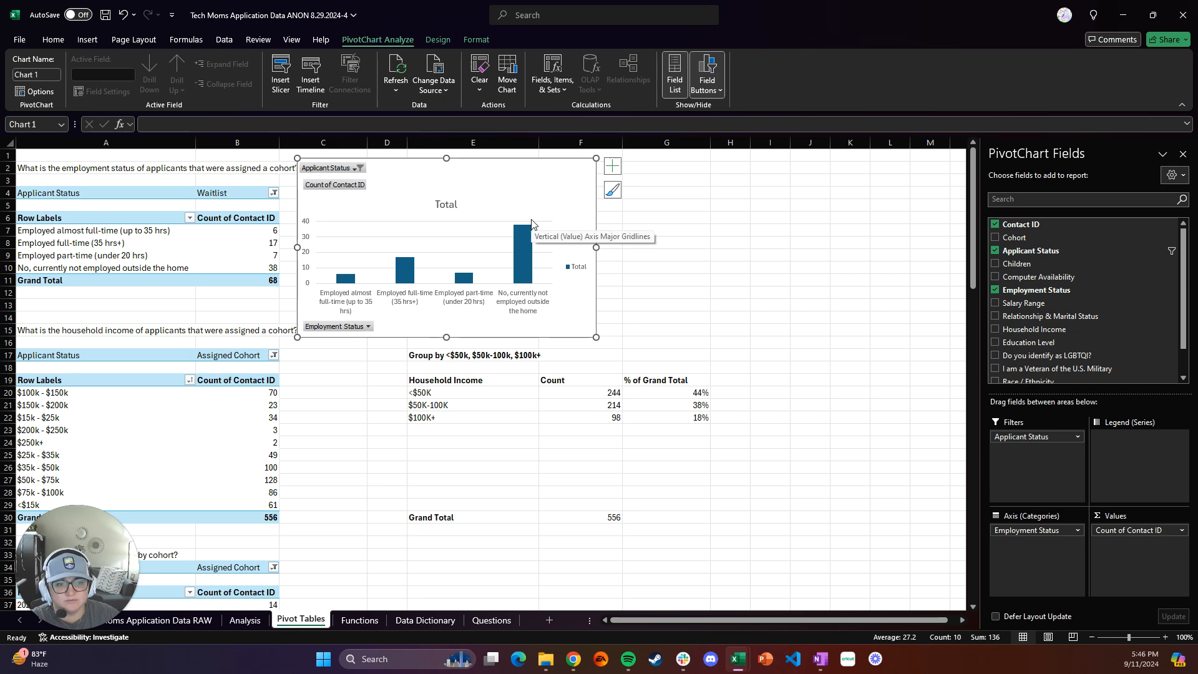
Step: Set the employment status chart's applicant status filter back to Assigned Cohort
click(360, 167)
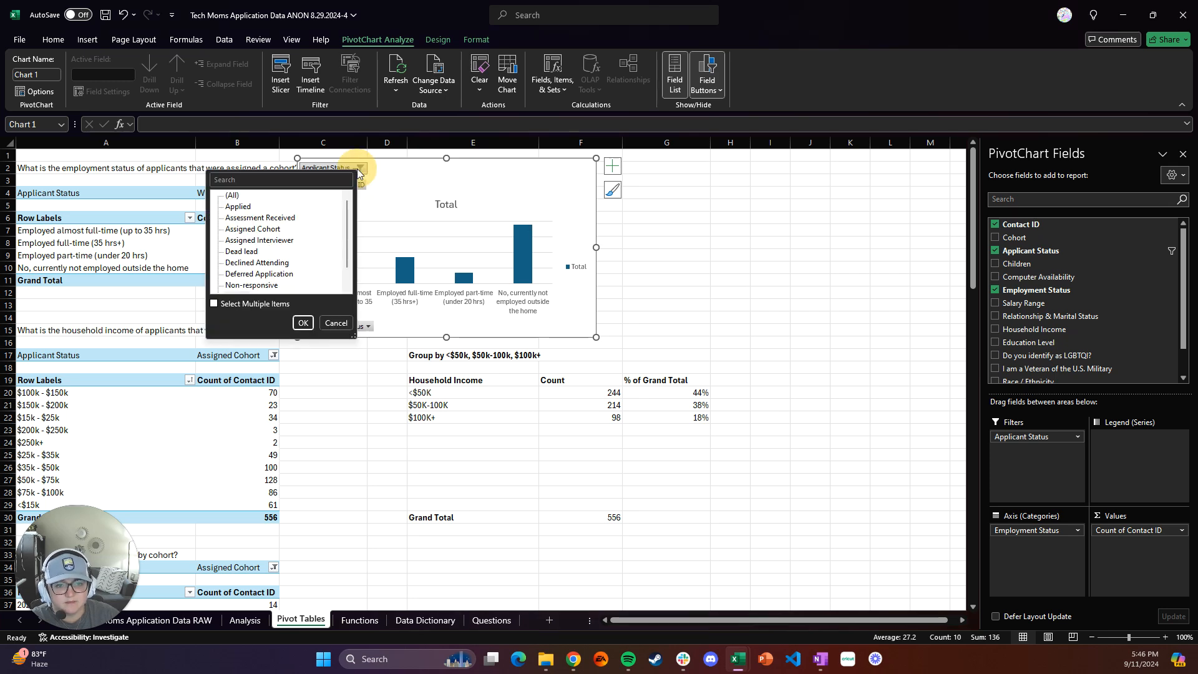
click(261, 230)
click(304, 325)
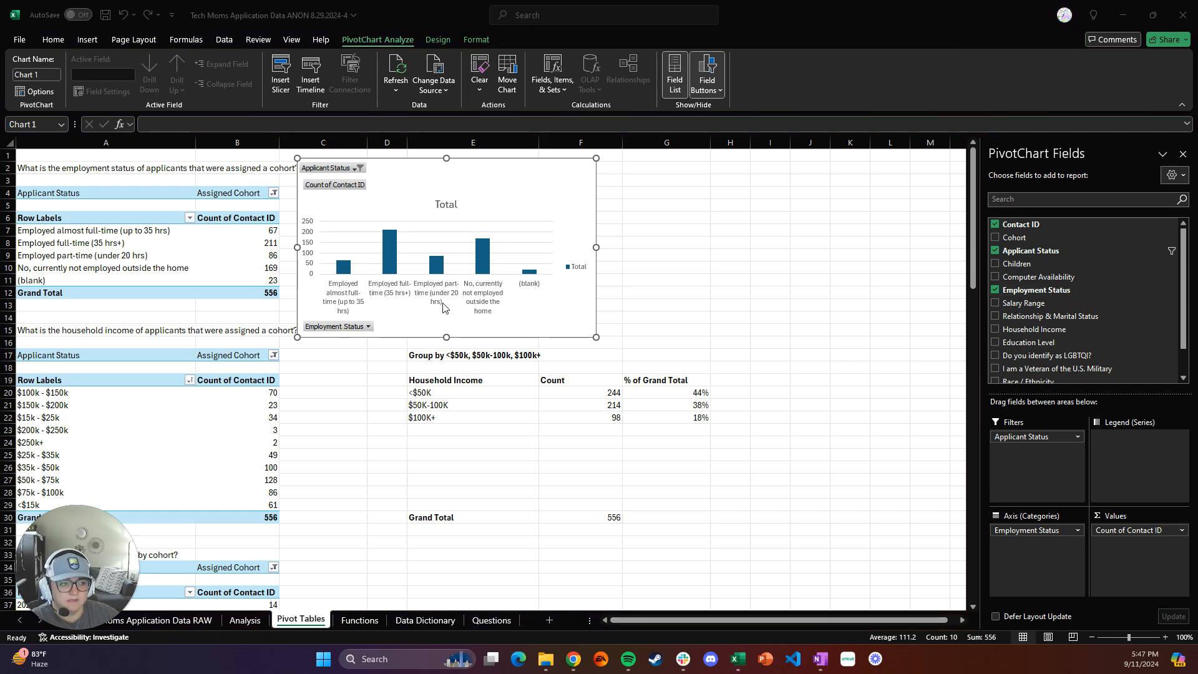
Step: Exclude the (blank) employment status from the chart and move the chart clear of the question text in row 2
click(370, 327)
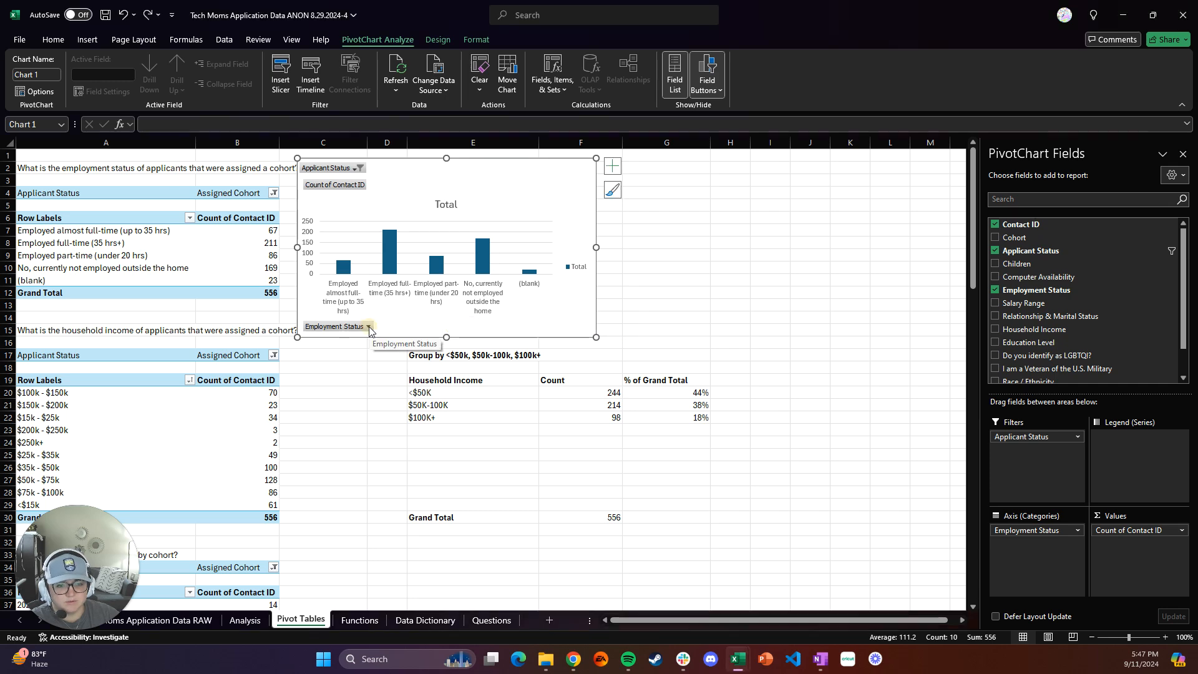
click(369, 328)
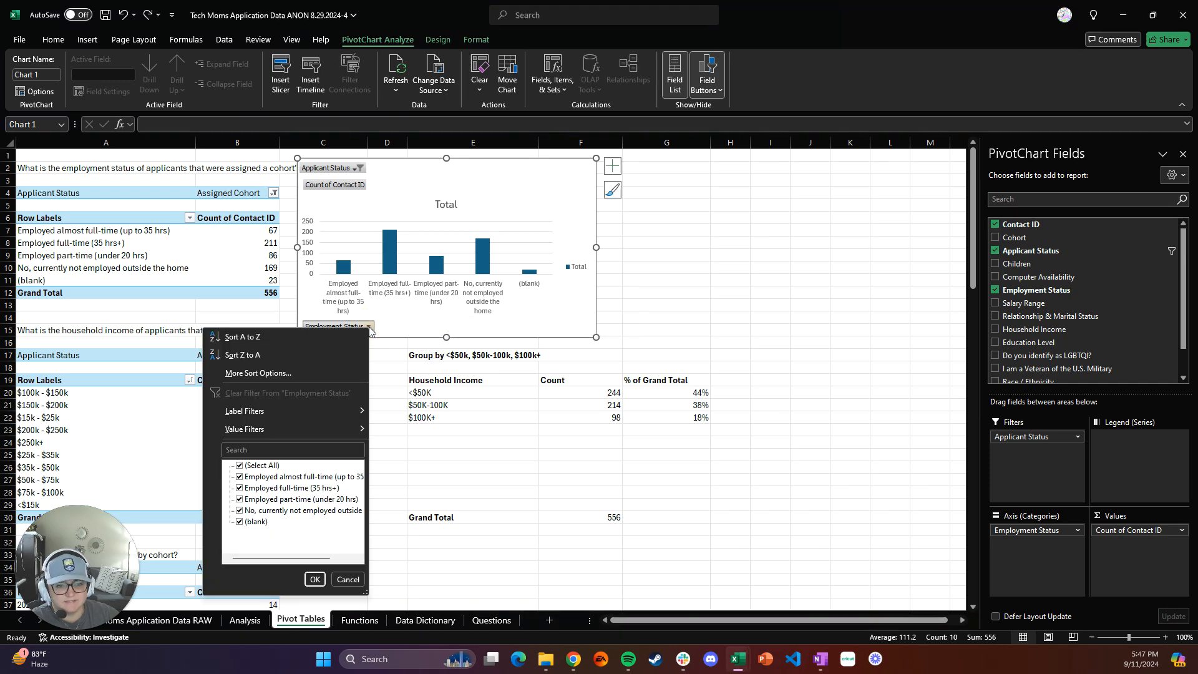
click(240, 522)
click(315, 580)
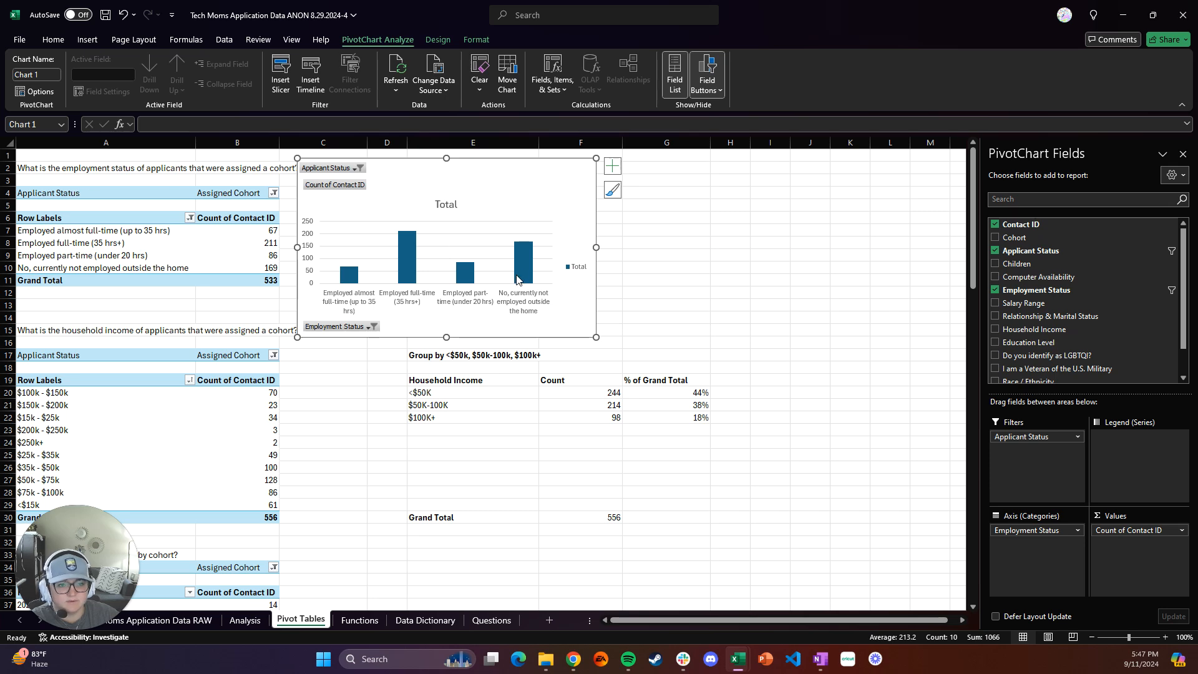
drag(494, 175, 527, 172)
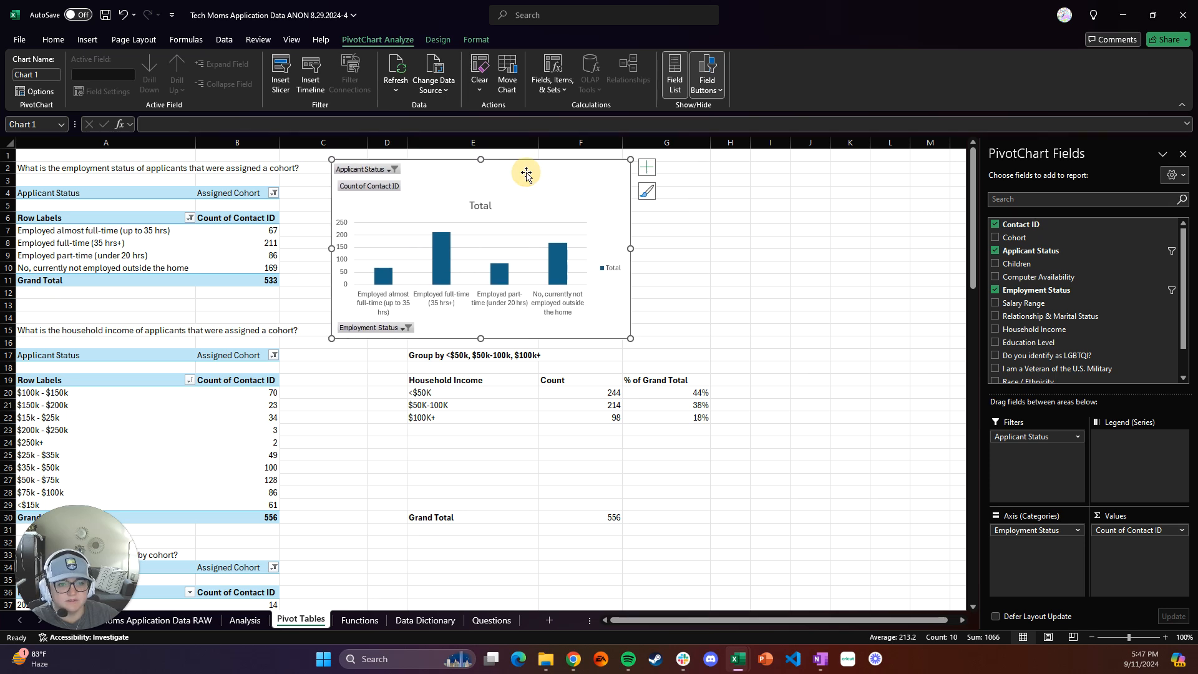
Step: Try out axis titles and data labels on the employment status chart
click(647, 169)
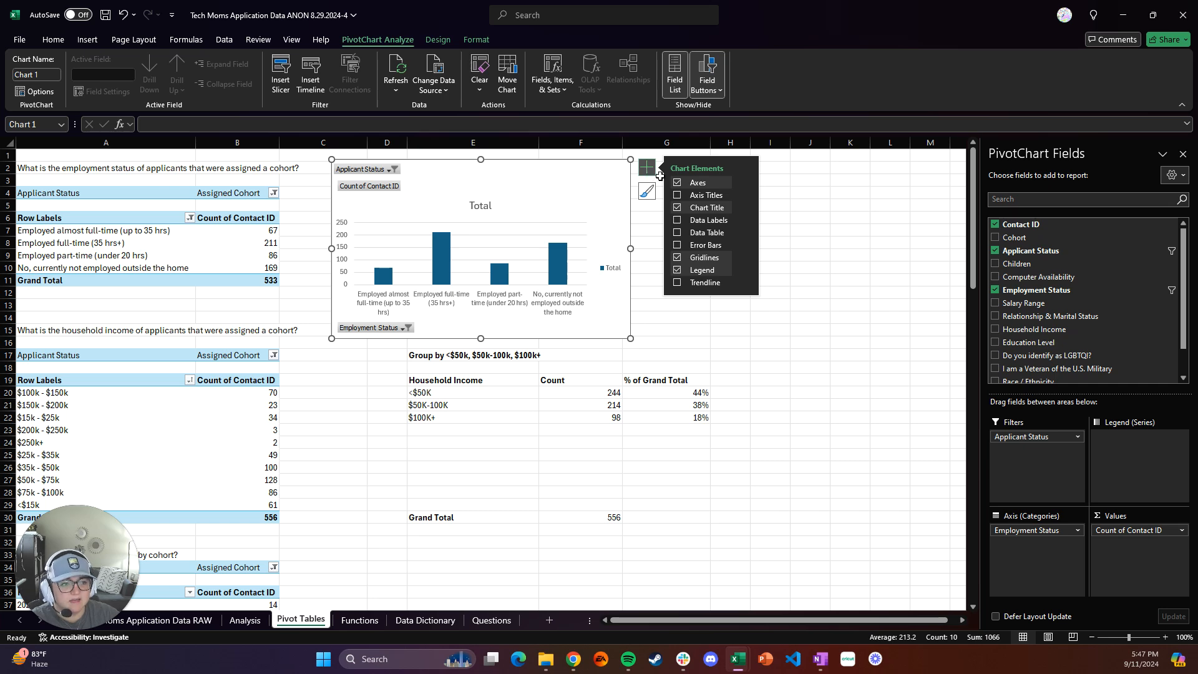
click(678, 196)
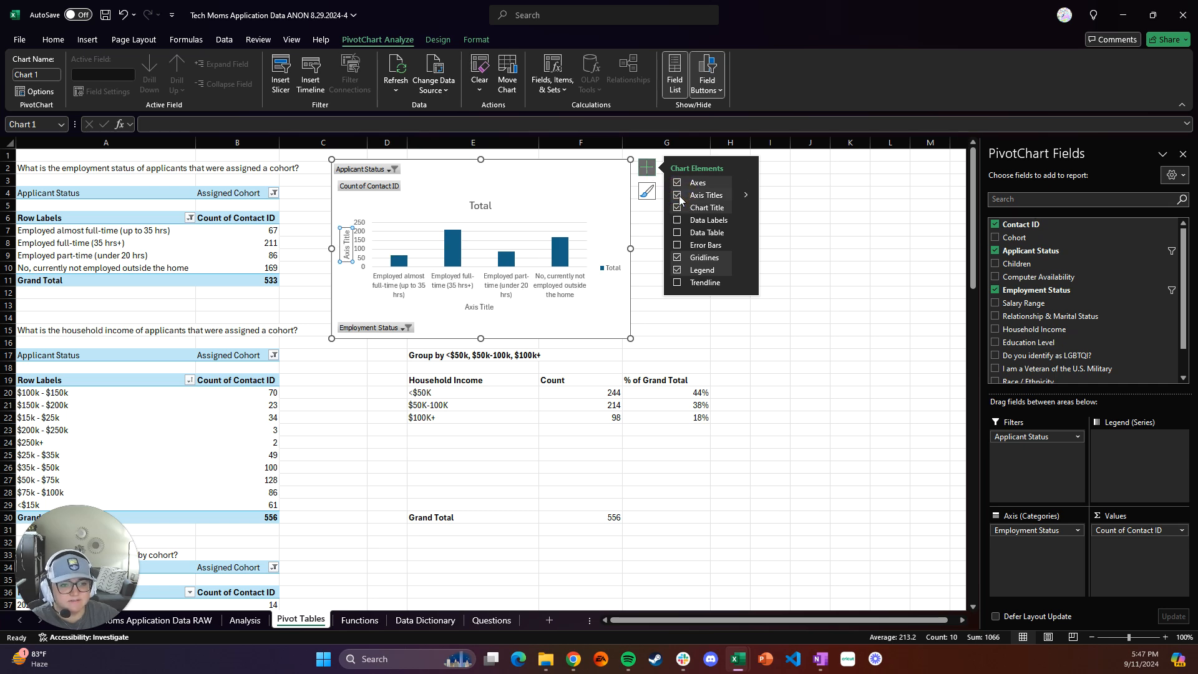
click(678, 196)
click(678, 220)
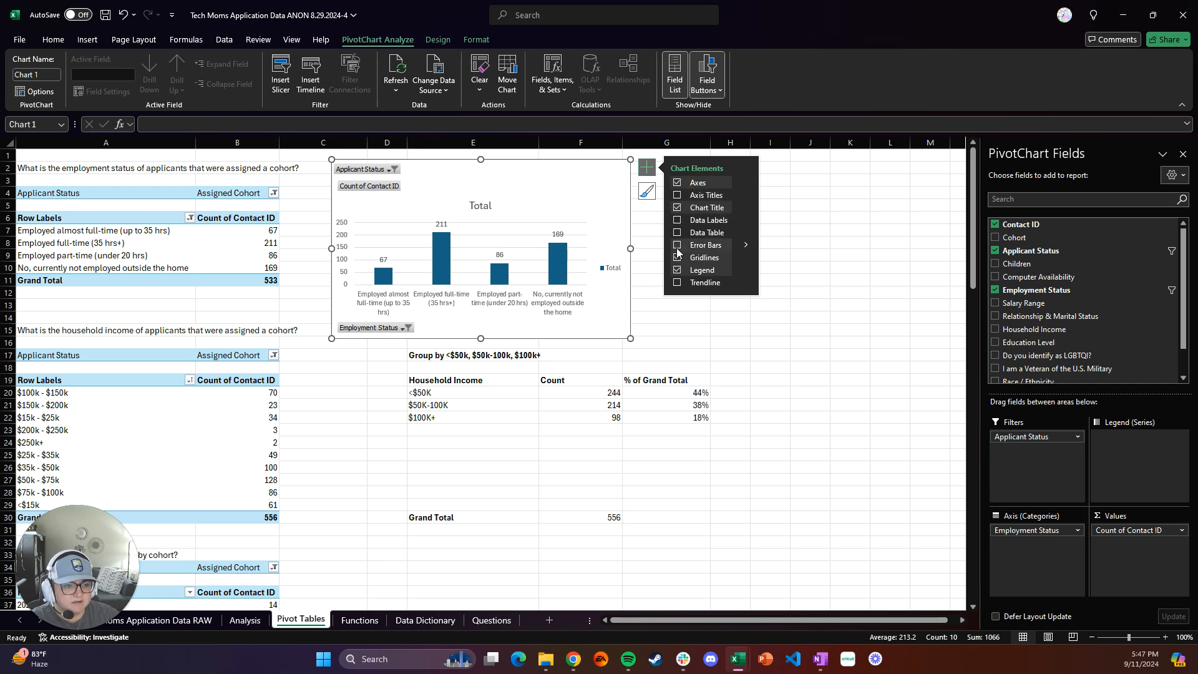
Step: Hide the primary vertical axis of the employment status chart while keeping the primary horizontal axis
click(678, 183)
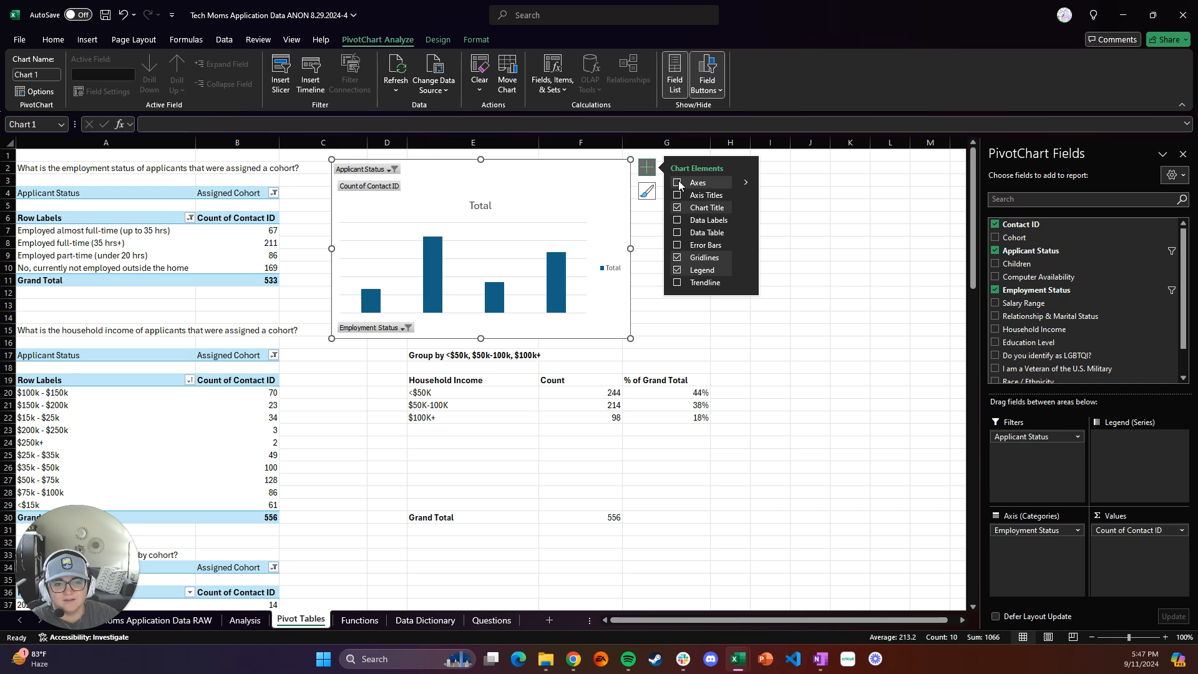
click(678, 183)
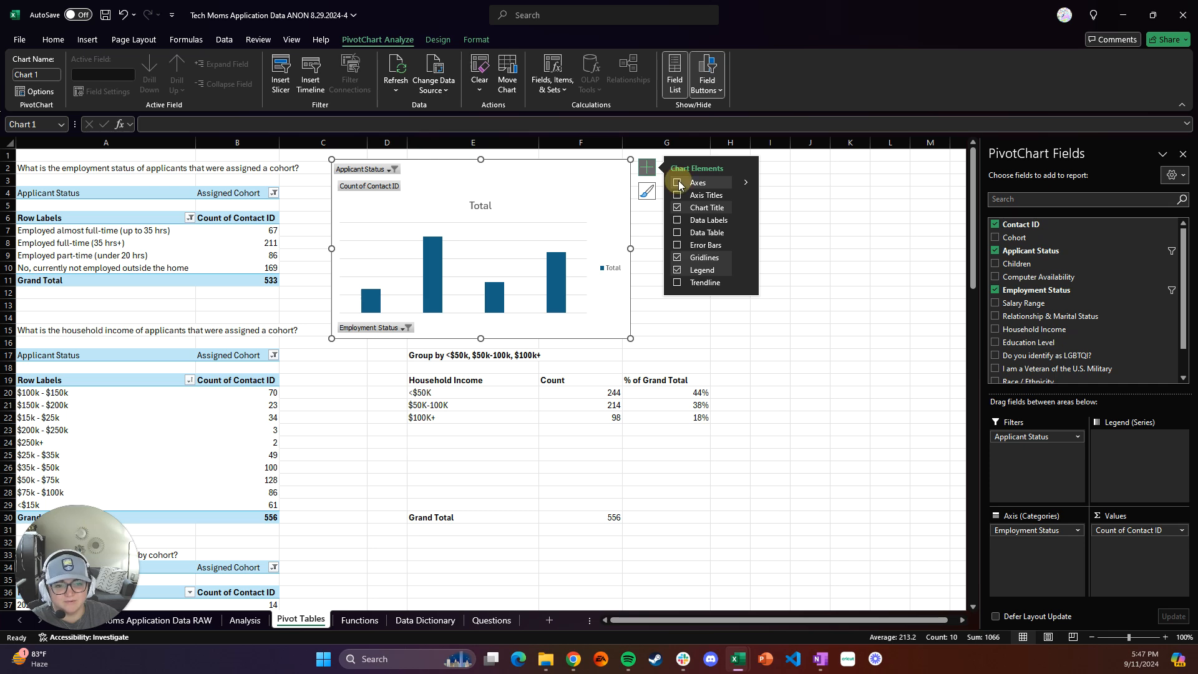
click(747, 183)
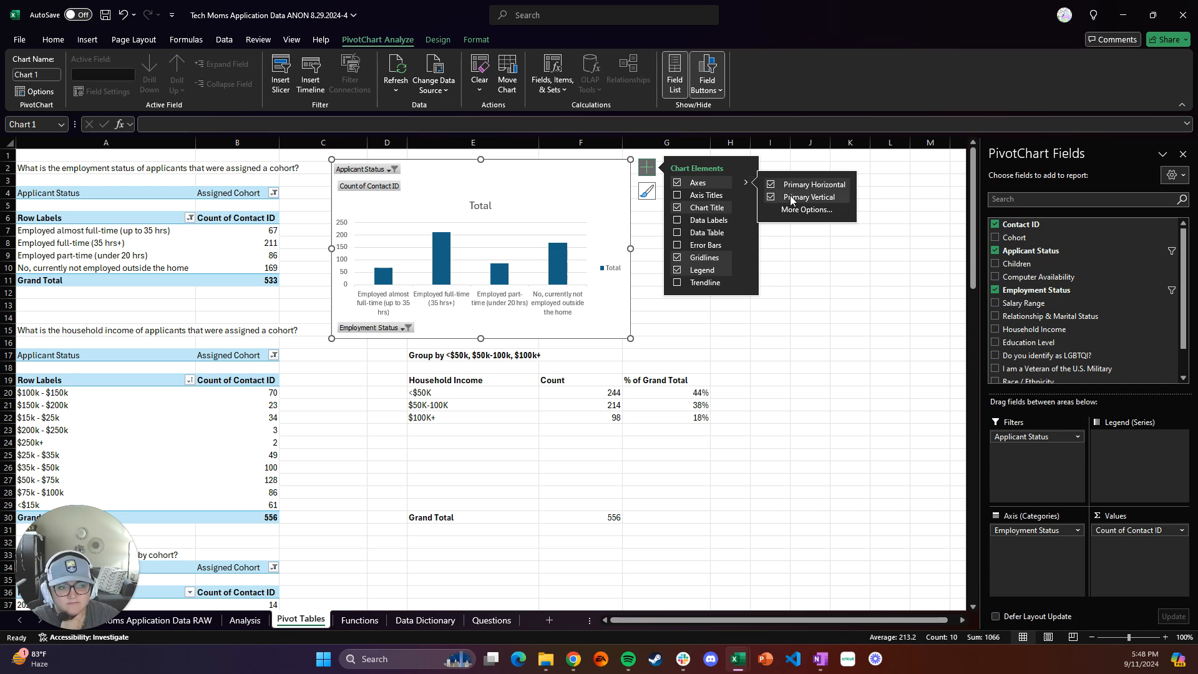
click(770, 198)
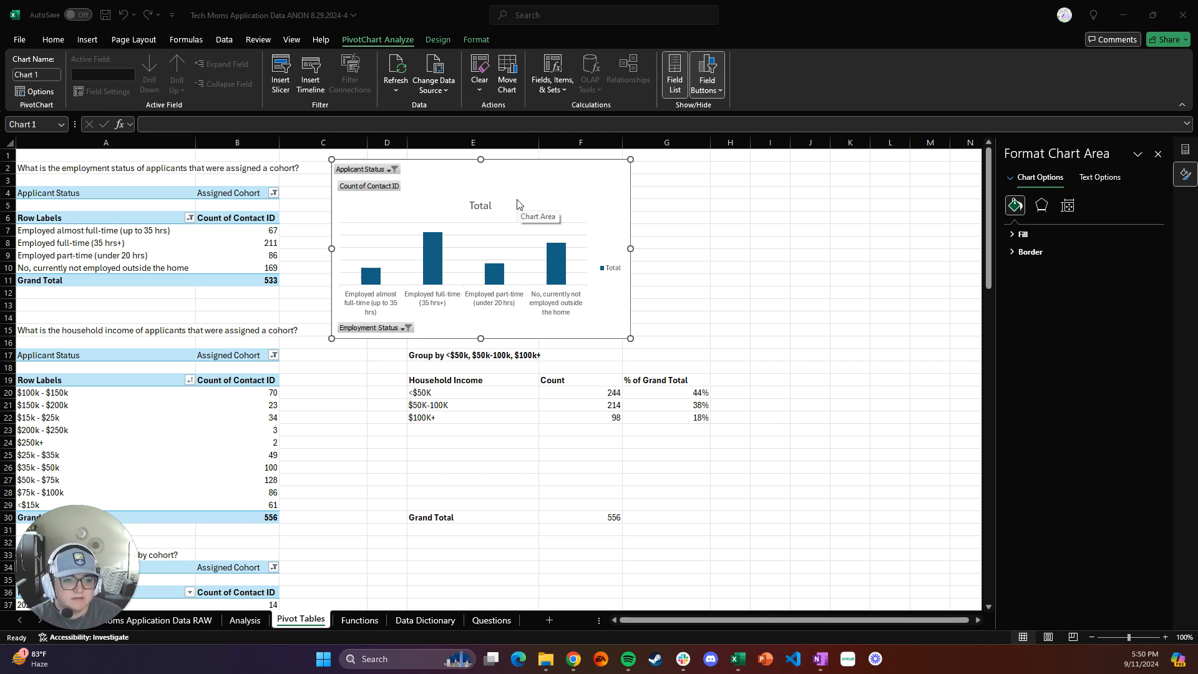
Step: Sort the employment status chart's columns from smallest to largest
click(591, 191)
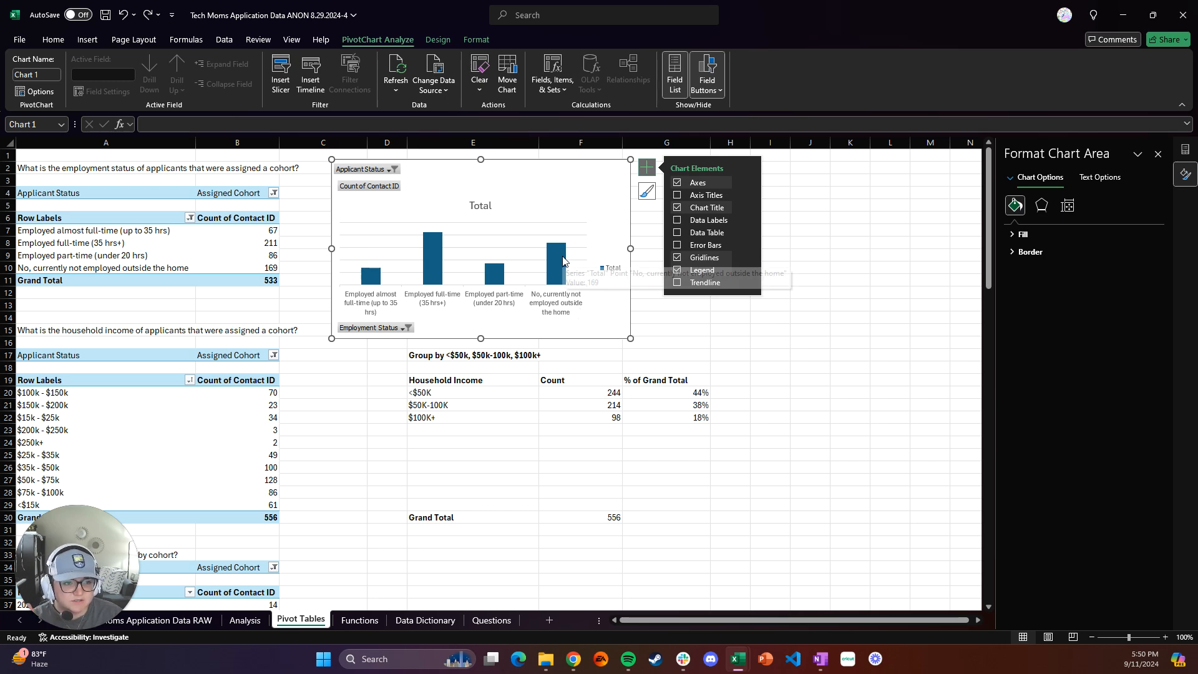
right_click(431, 216)
key(Escape)
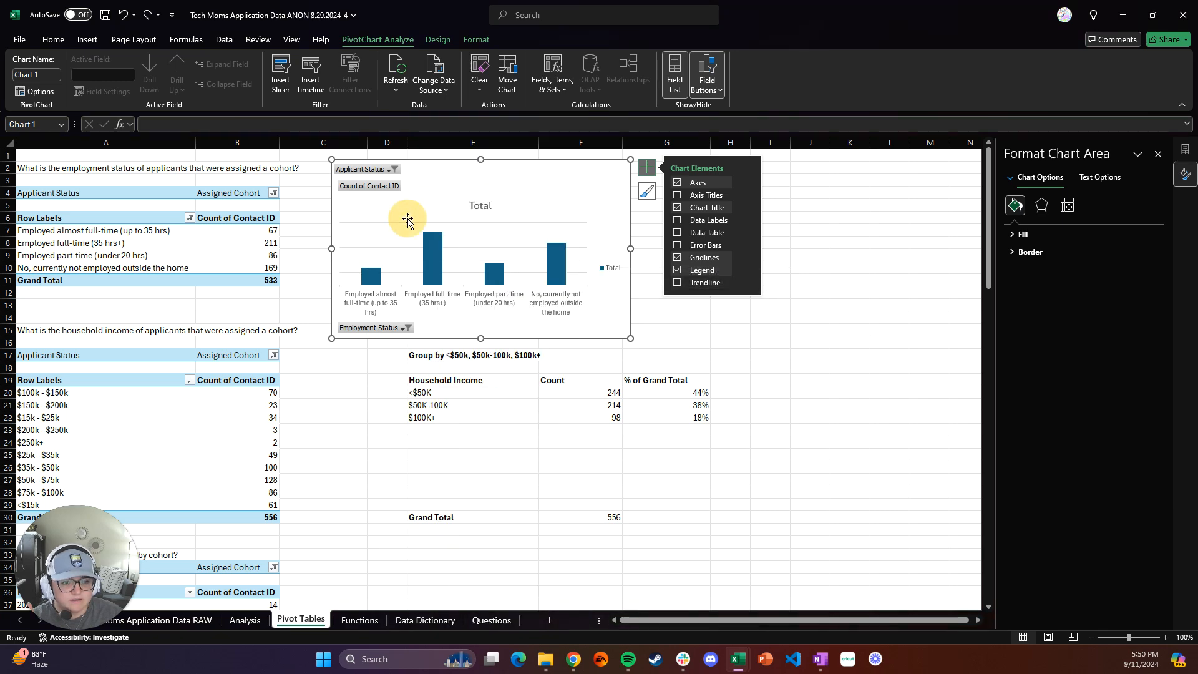
right_click(428, 254)
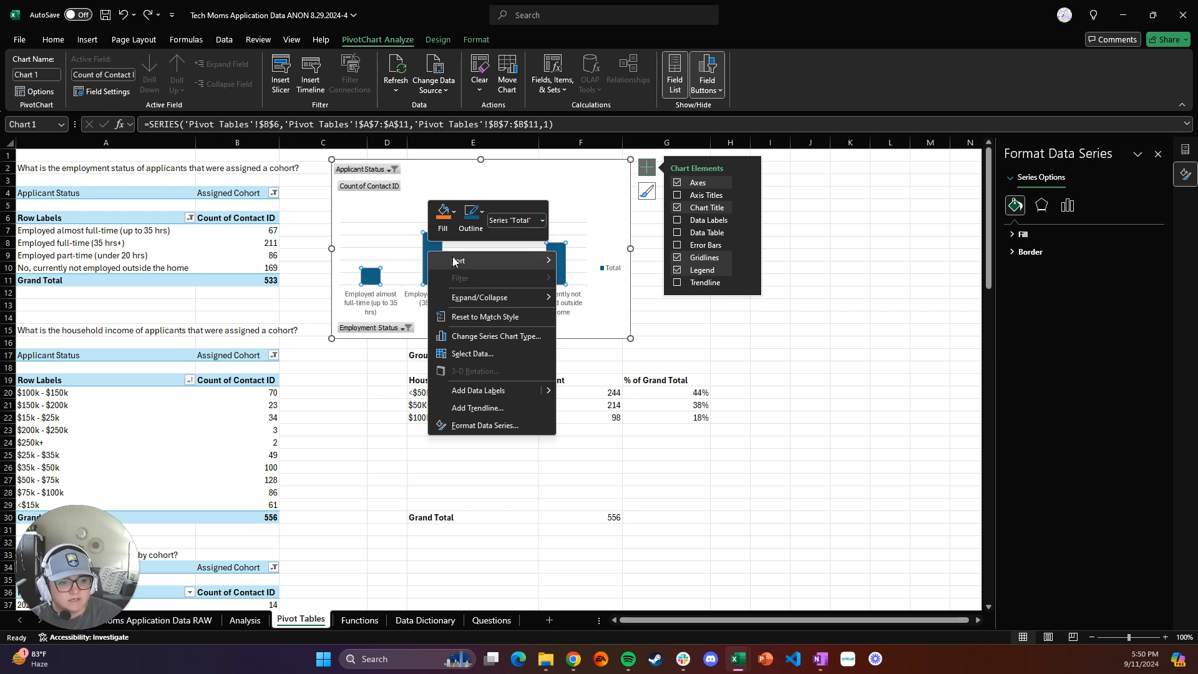
mouse_move(453, 261)
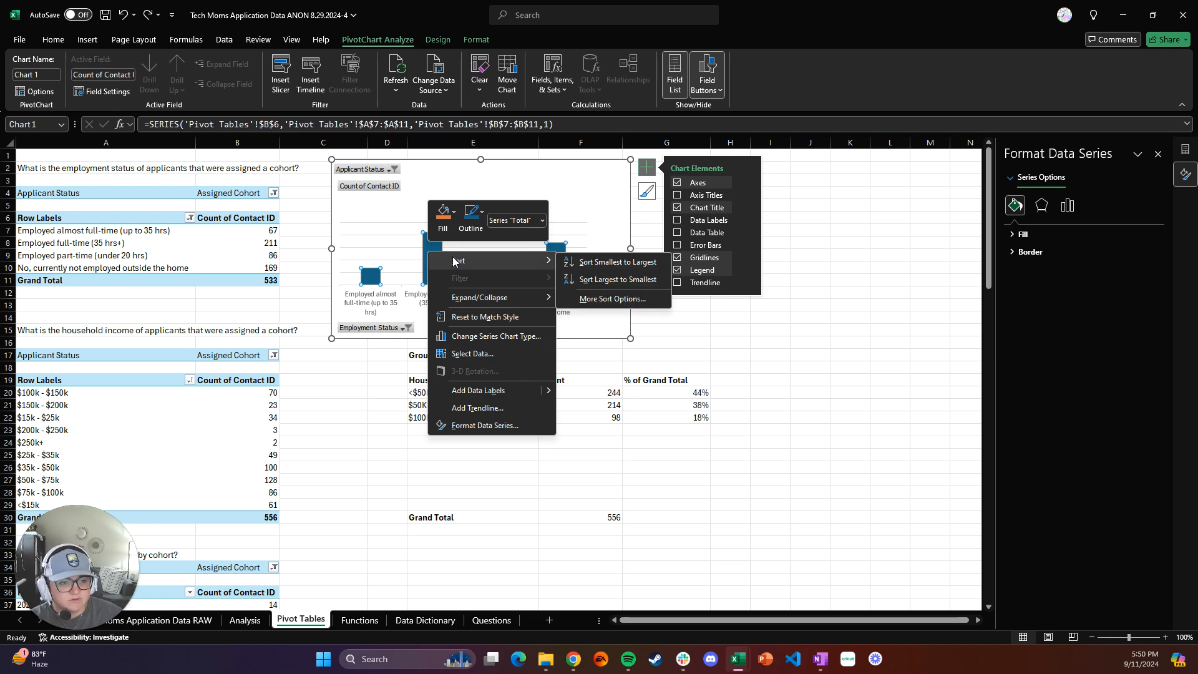
click(611, 270)
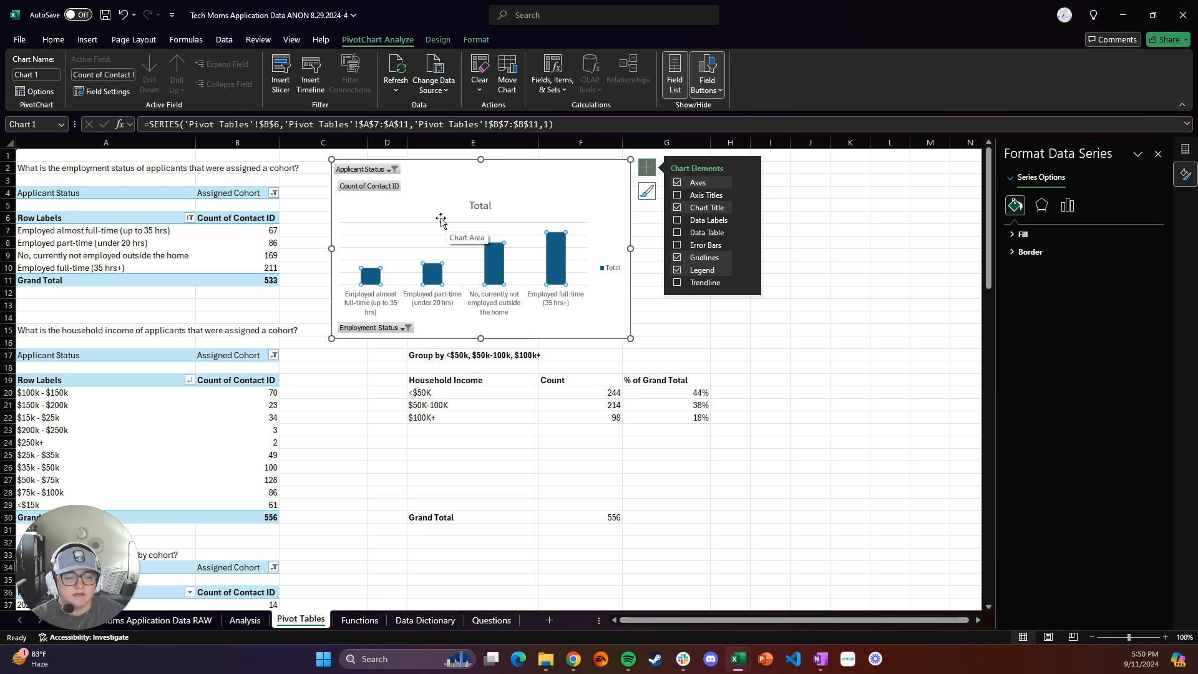
click(441, 220)
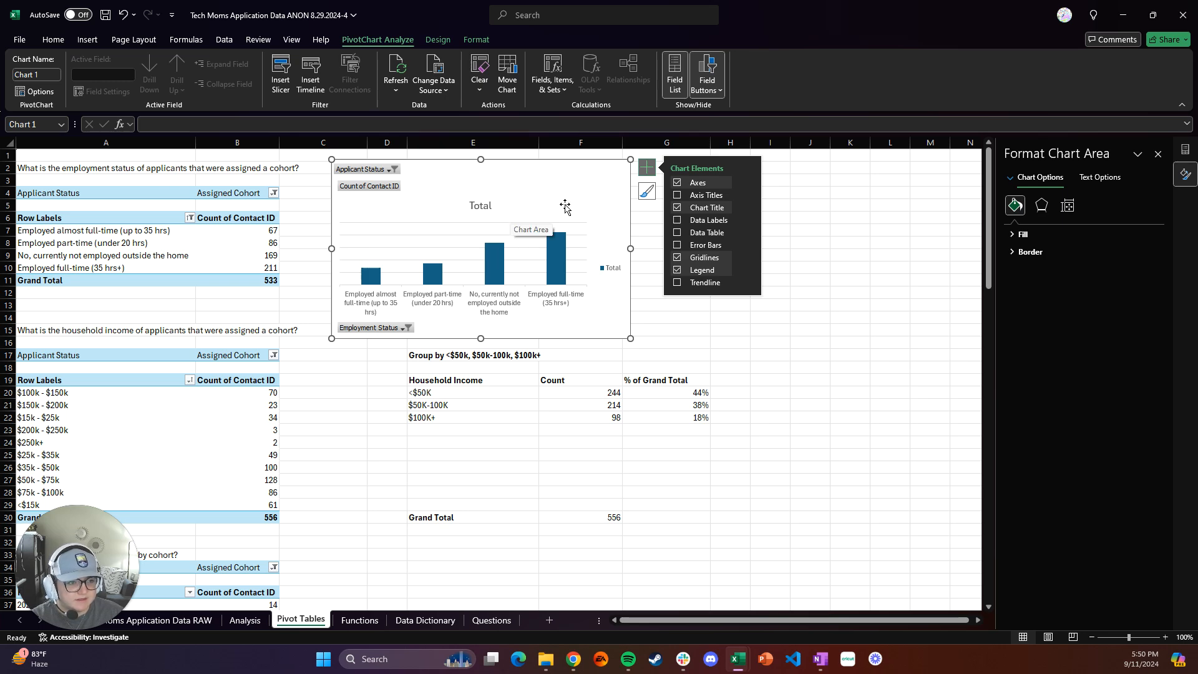
Step: Add data labels to the employment status chart at the Outside End position
click(678, 221)
click(746, 221)
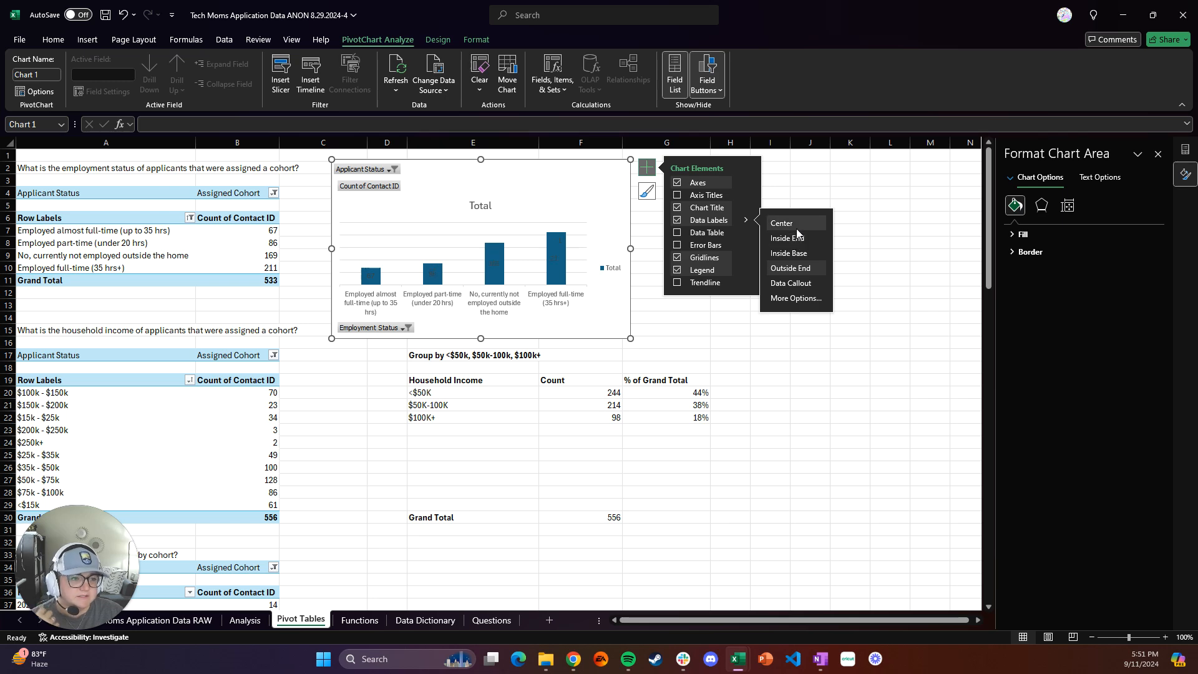
click(800, 270)
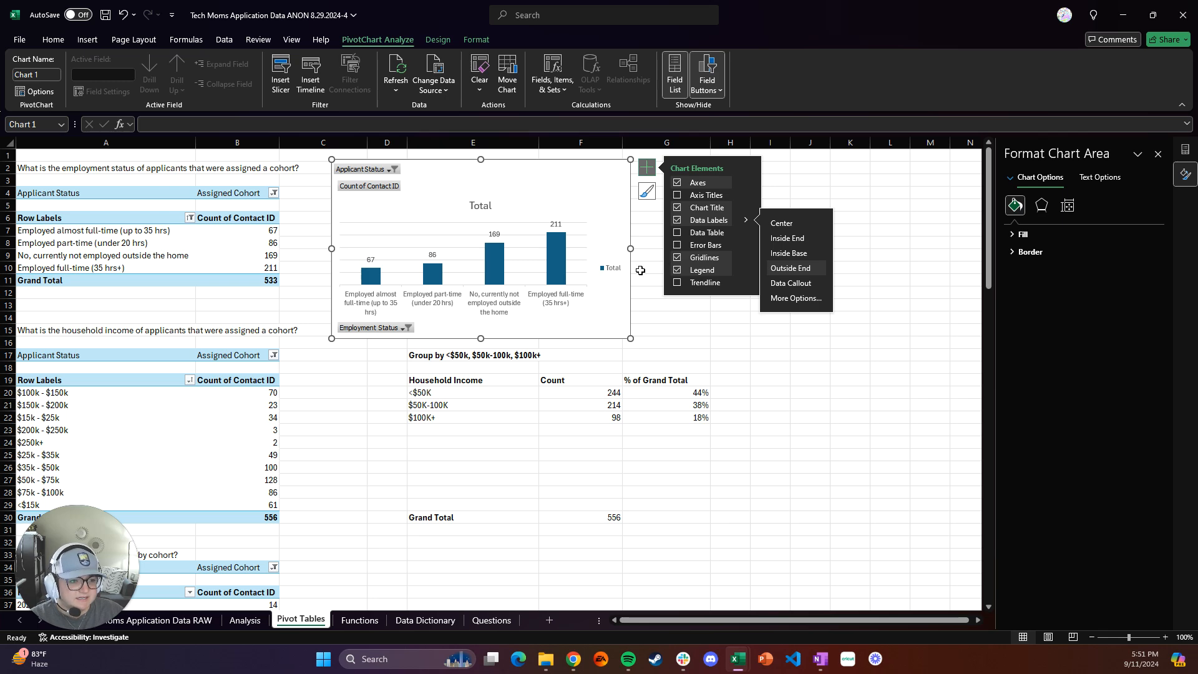
Step: Remove the legend from the employment status chart and title the chart "Employment Status of Applicants"
click(678, 272)
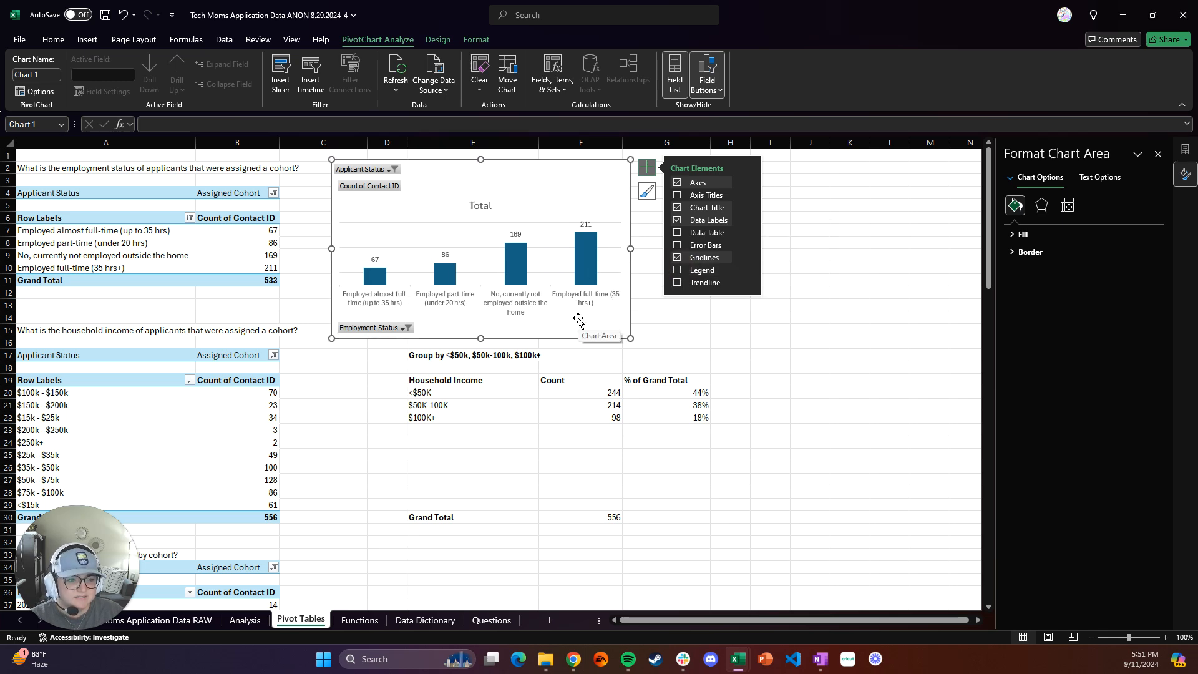
click(486, 206)
double_click(486, 205)
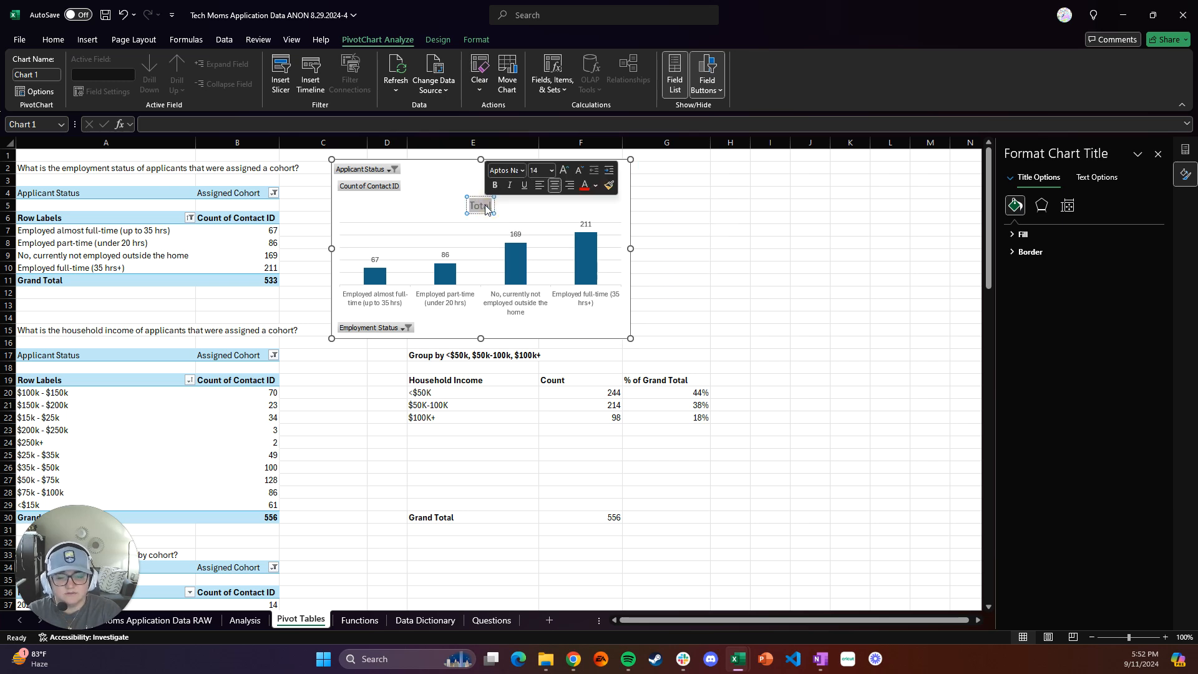
text(E)
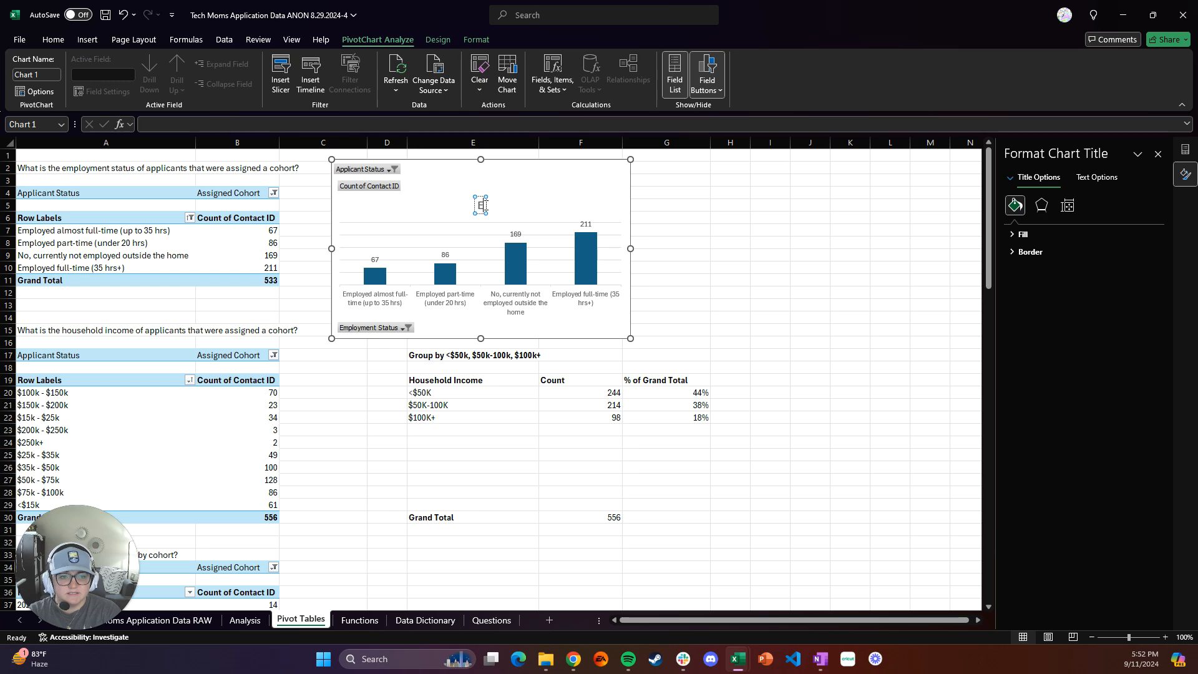
text(mployement Statud)
key(BackSpace)
text(s)
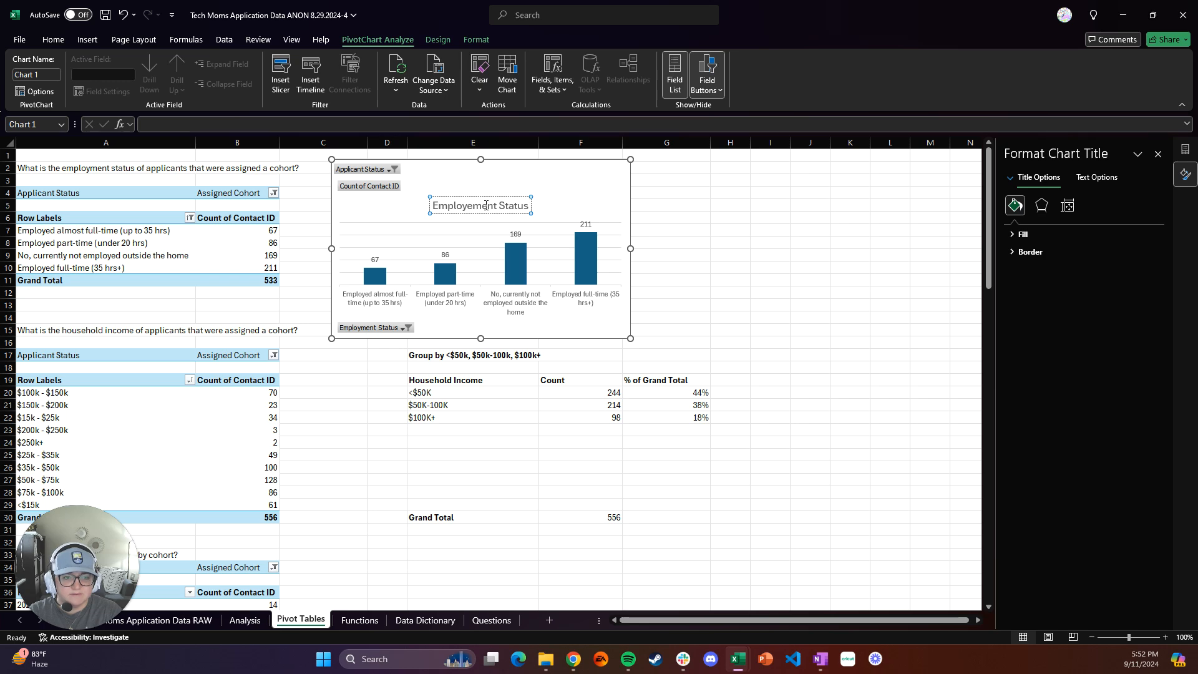
text( of Applicants)
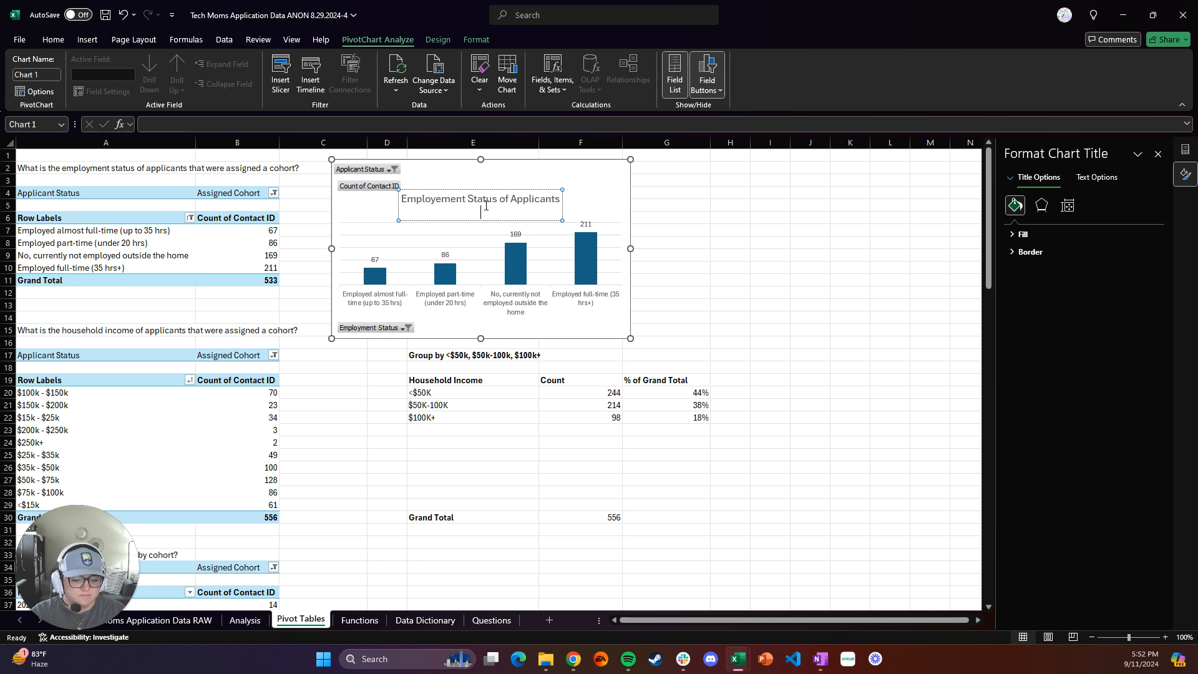
click(550, 193)
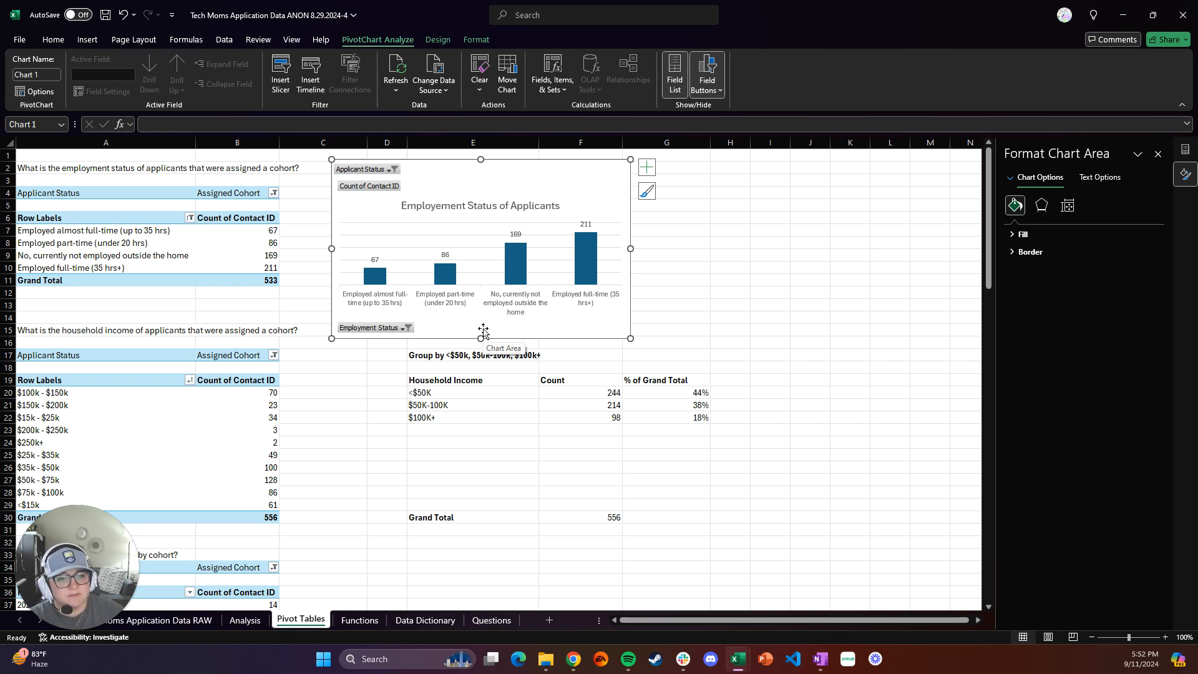
click(450, 205)
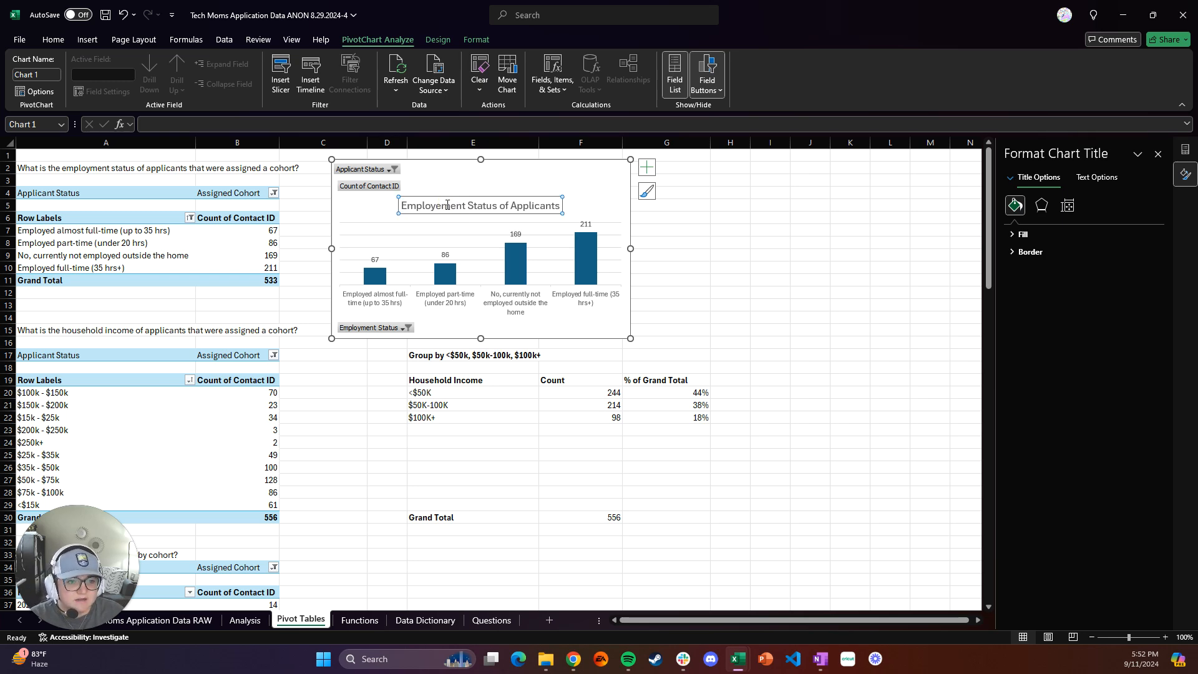
click(447, 205)
click(378, 213)
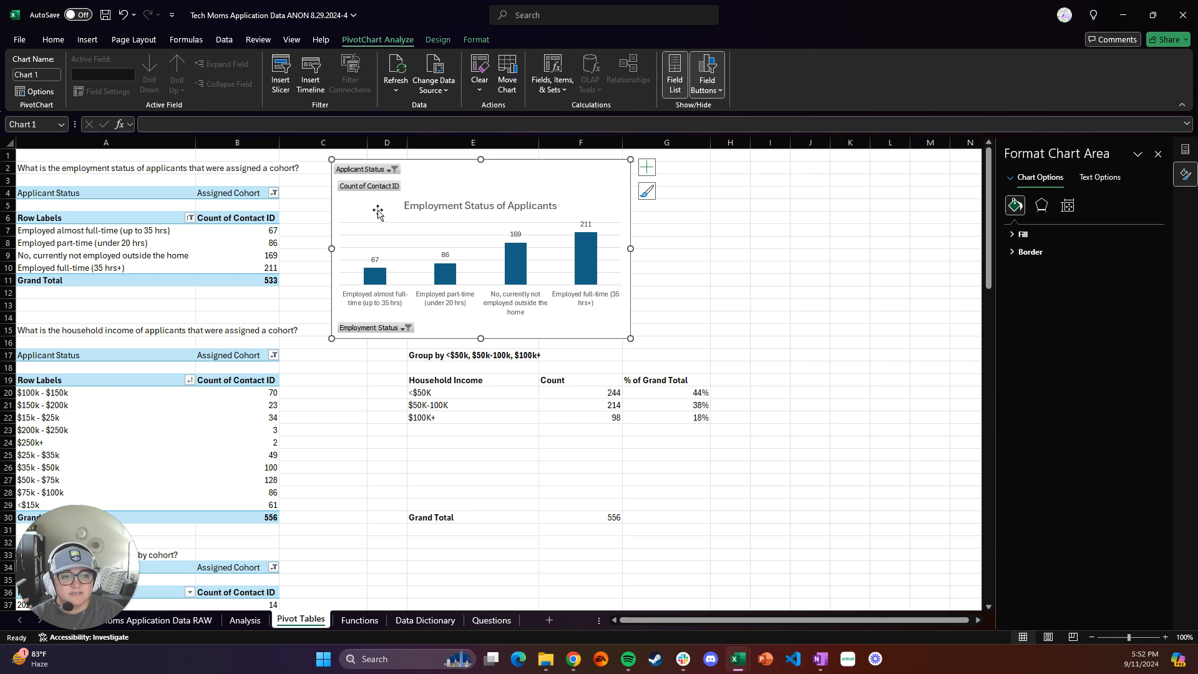
Step: Change the employment status chart's colors to the purple monochromatic palette
click(647, 169)
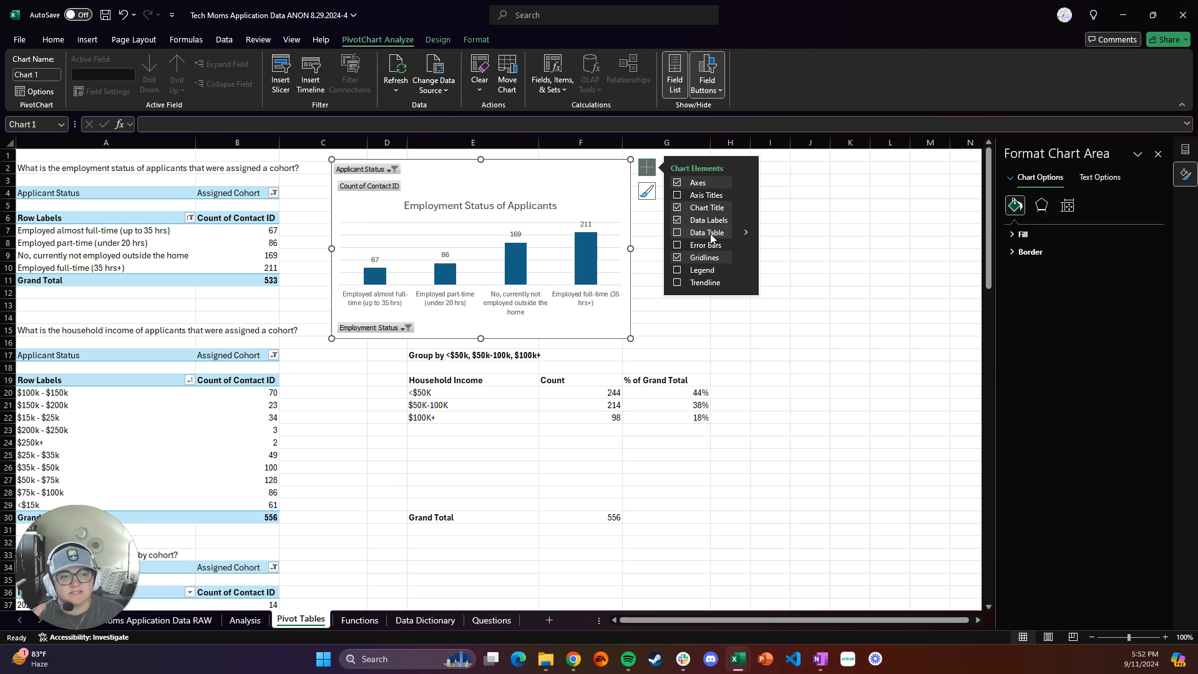
click(646, 193)
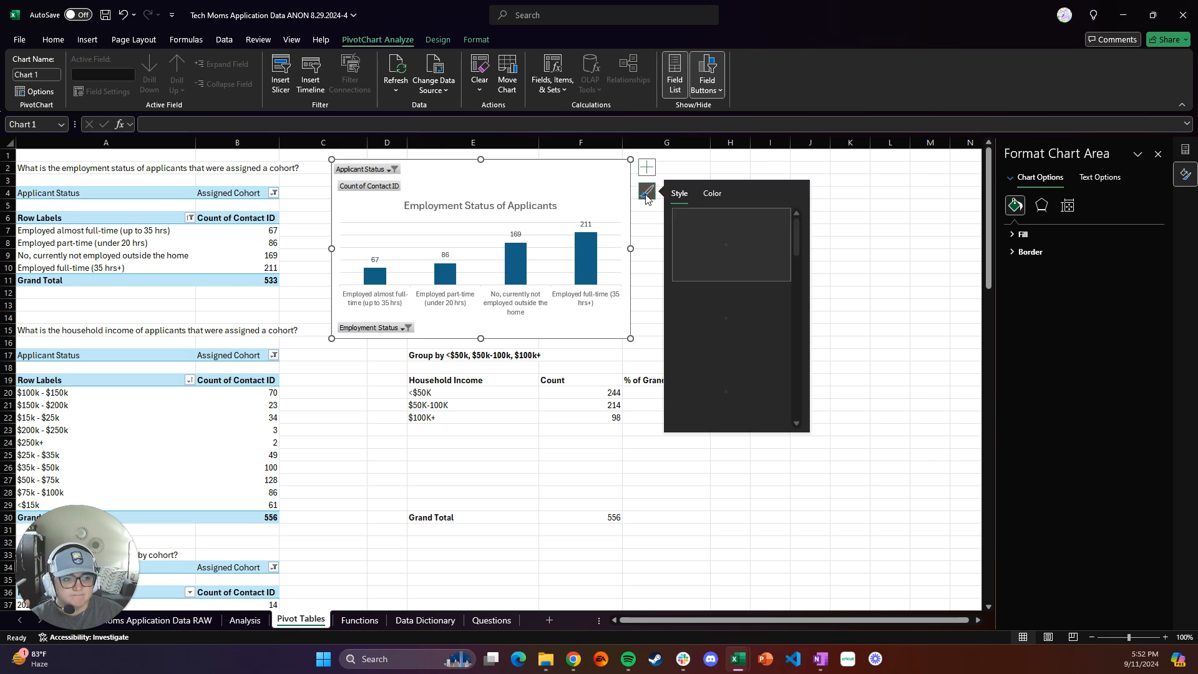
click(711, 194)
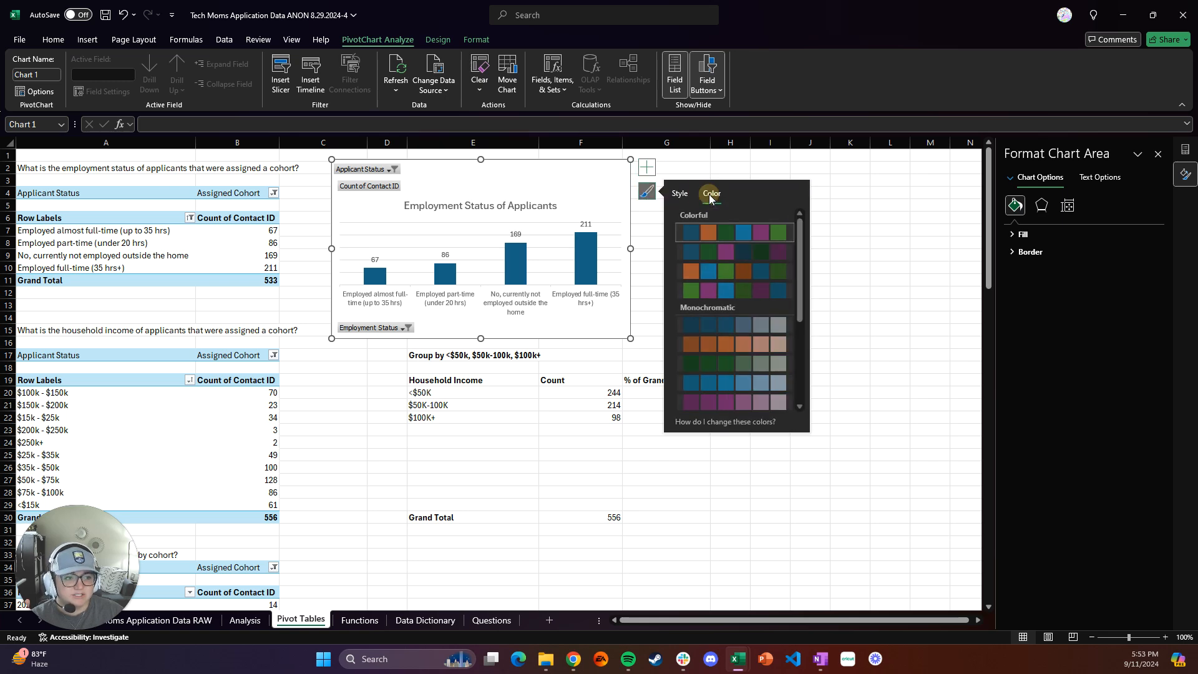
scroll(743, 380, down, 2)
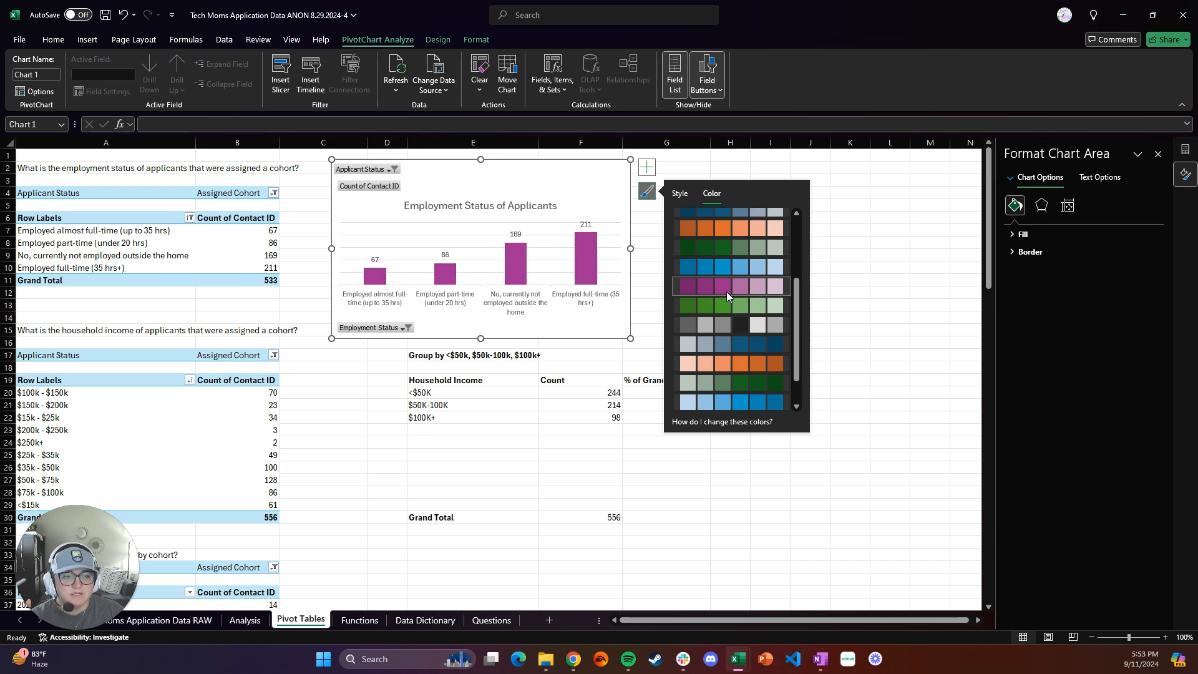
scroll(727, 291, down, 1)
mouse_move(709, 427)
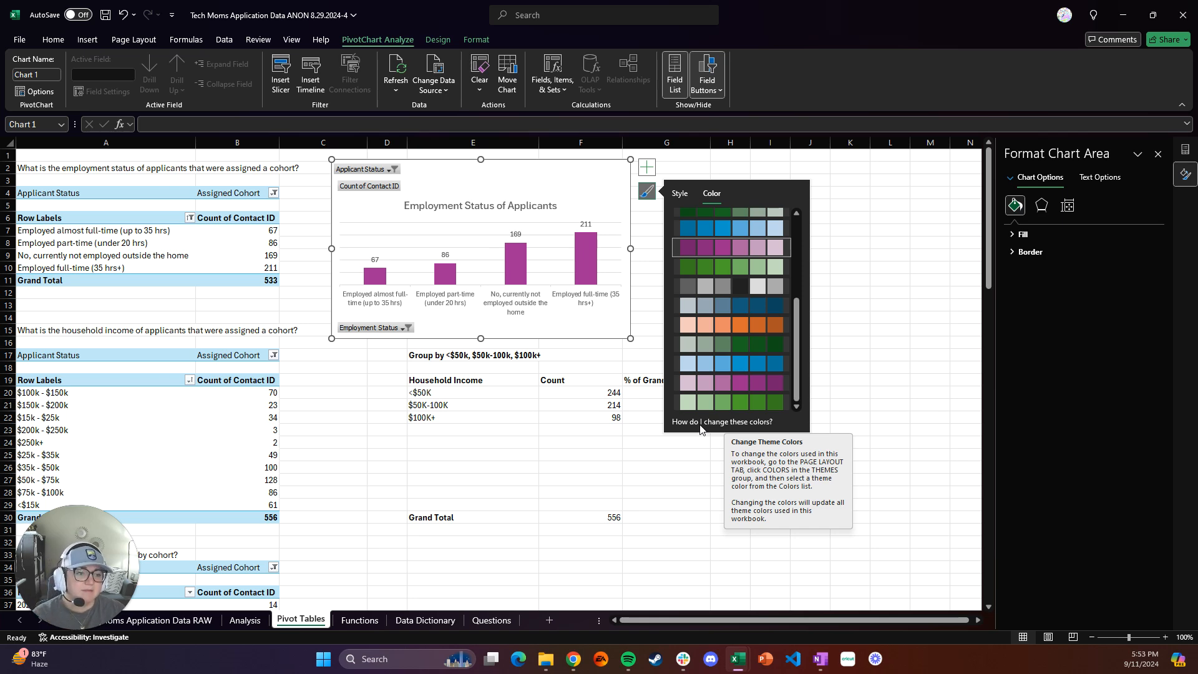
scroll(720, 377, up, 5)
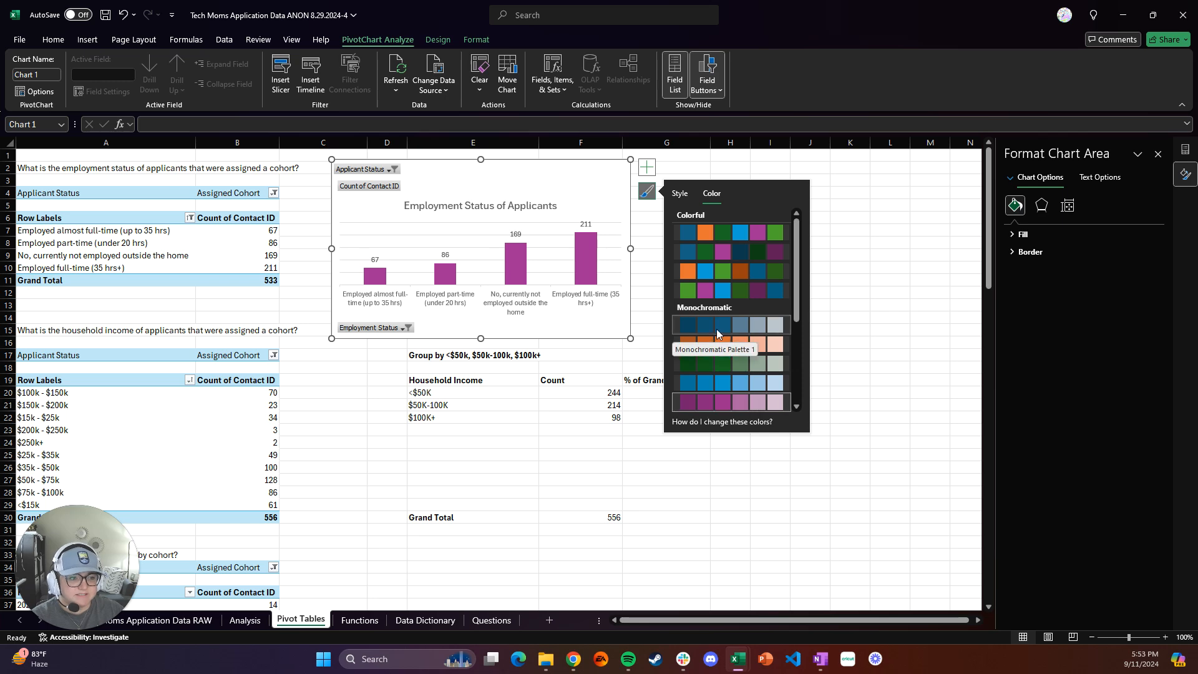
click(719, 403)
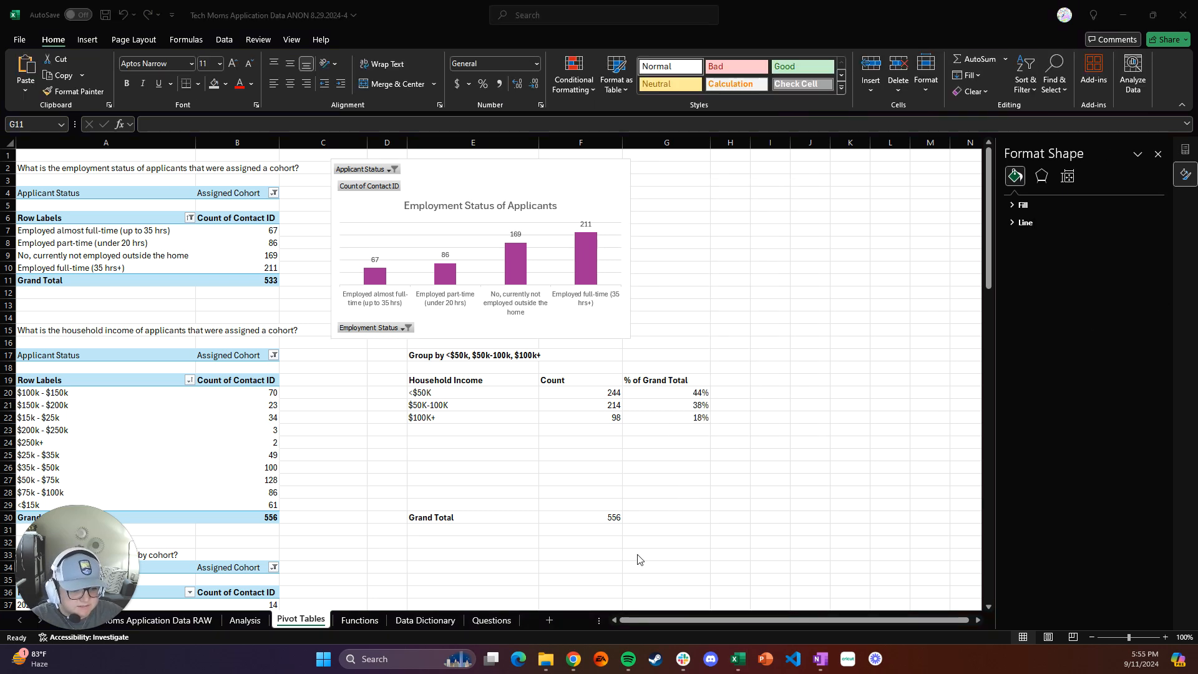
Step: Switch to the course repository in Chrome and open the Tech-Moms Fall 2023 Annual Report PDF to review its program statistics
mouse_move(573, 668)
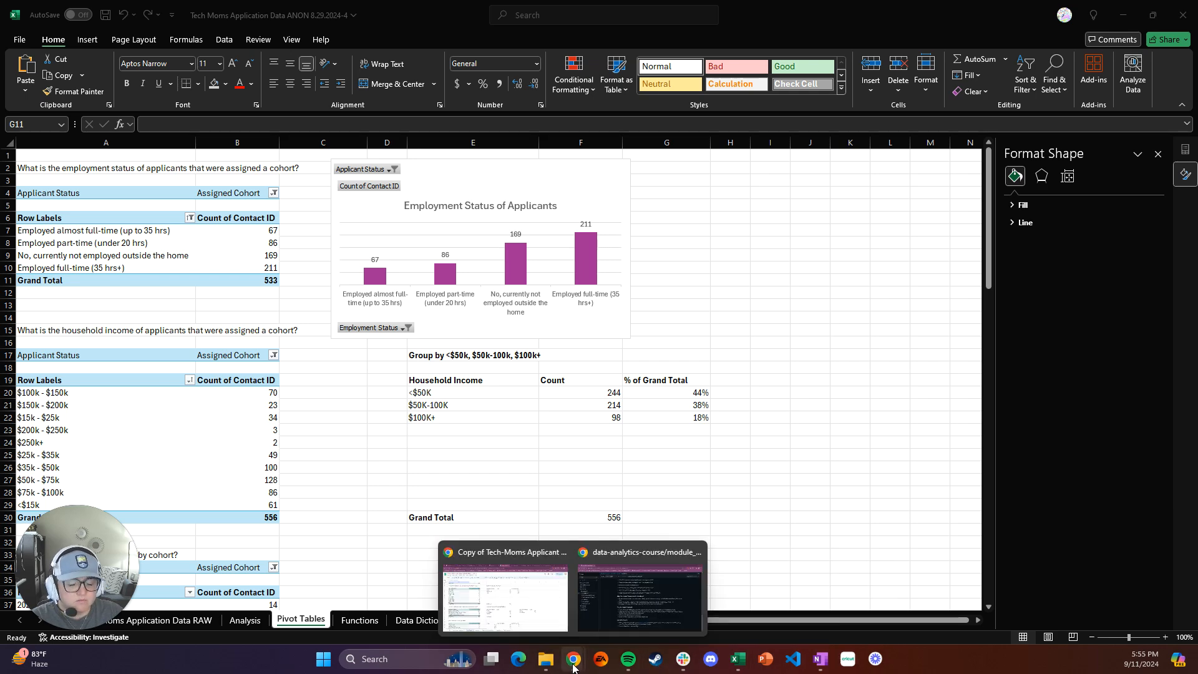
click(591, 627)
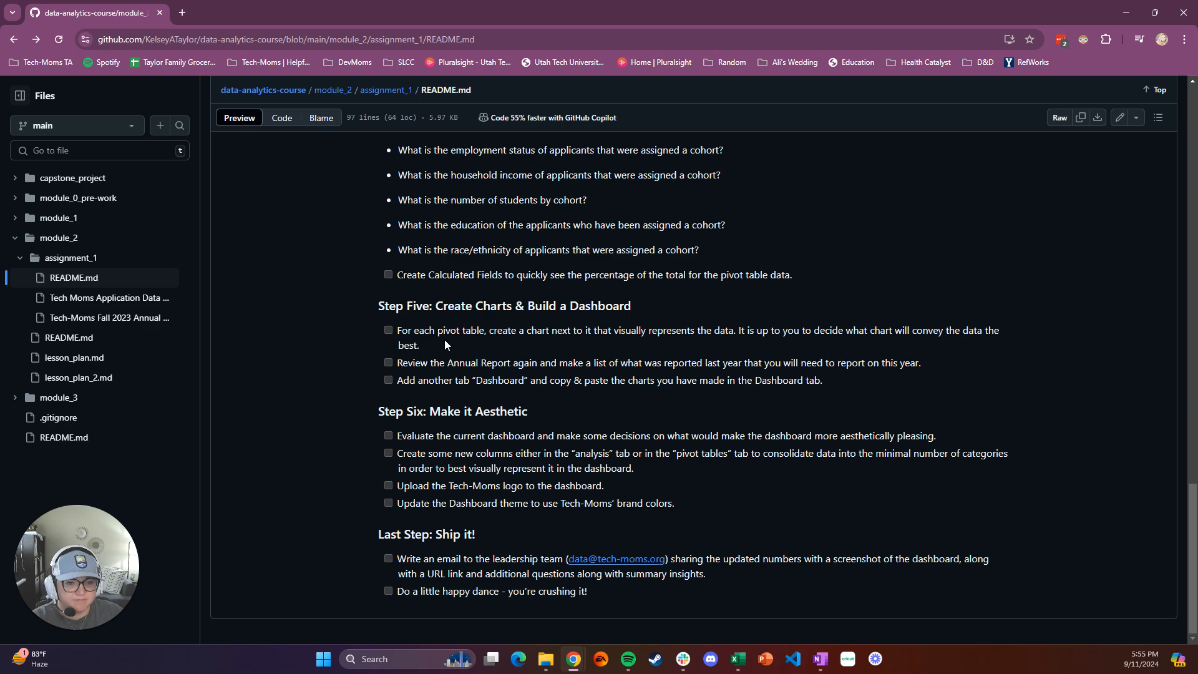
right_click(103, 321)
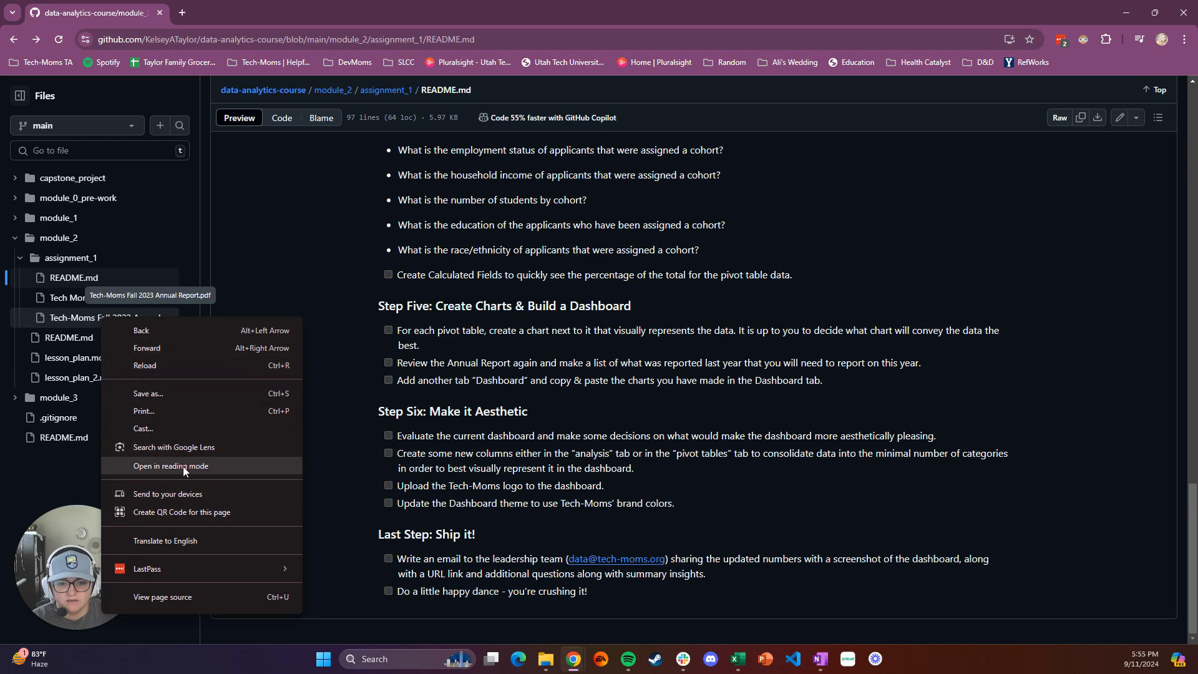
click(95, 440)
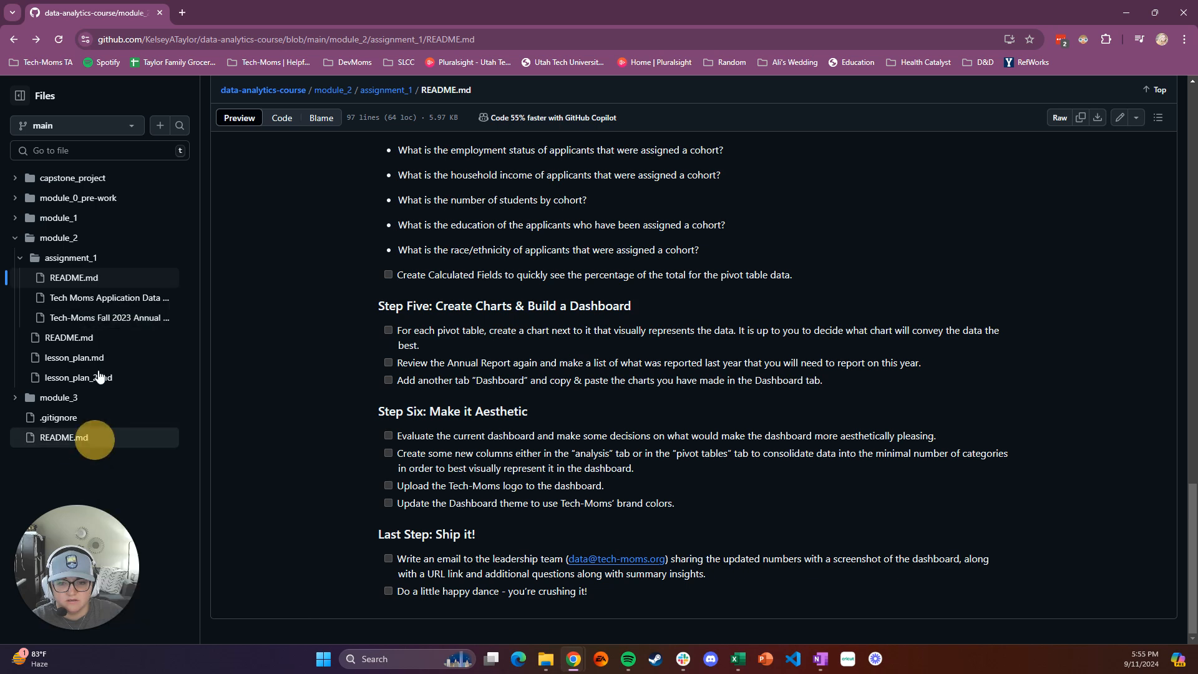
click(107, 320)
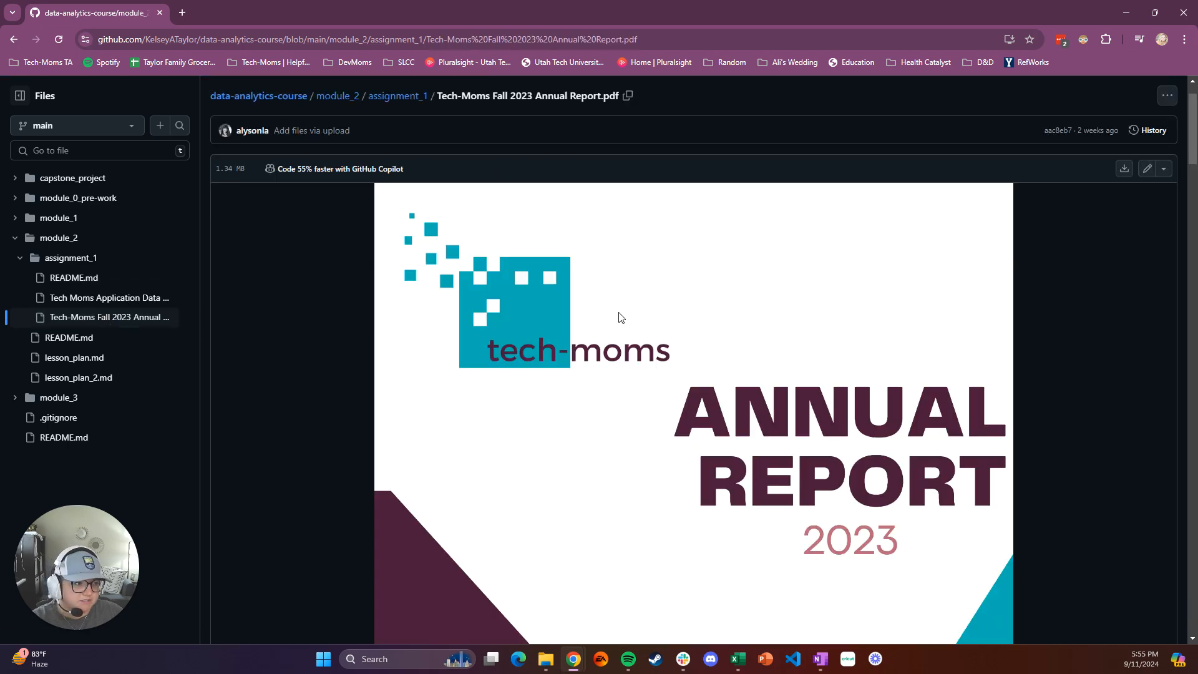
scroll(610, 373, down, 20)
scroll(610, 373, up, 7)
scroll(608, 372, up, 10)
scroll(609, 372, down, 15)
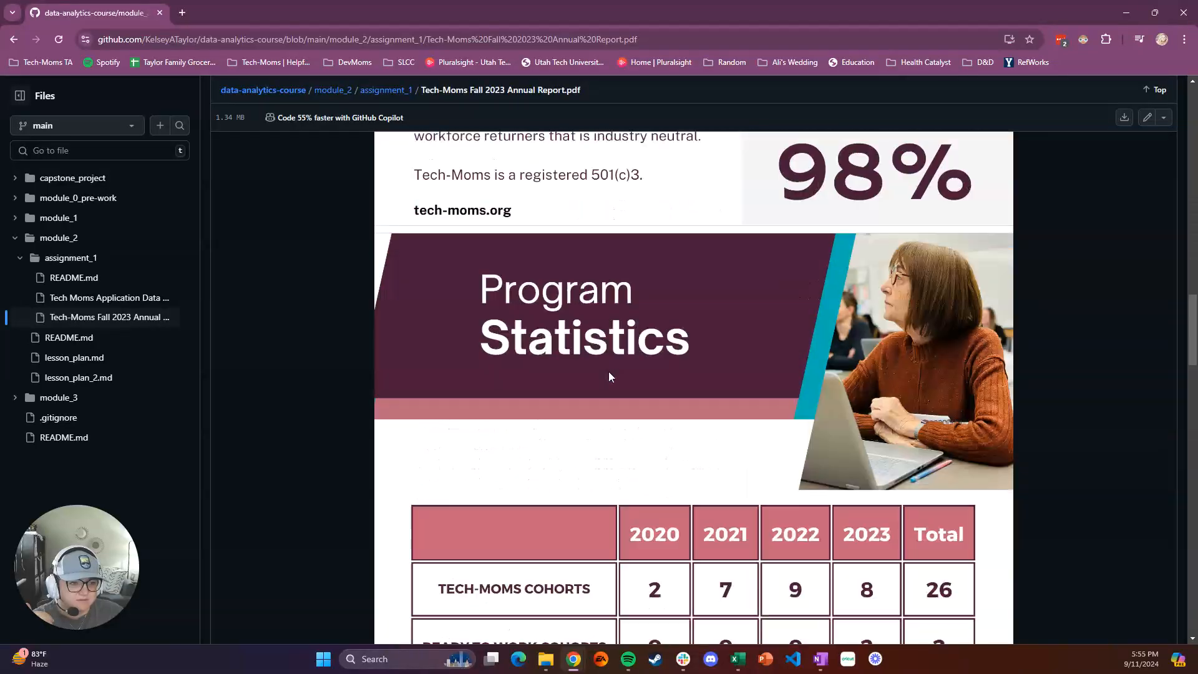
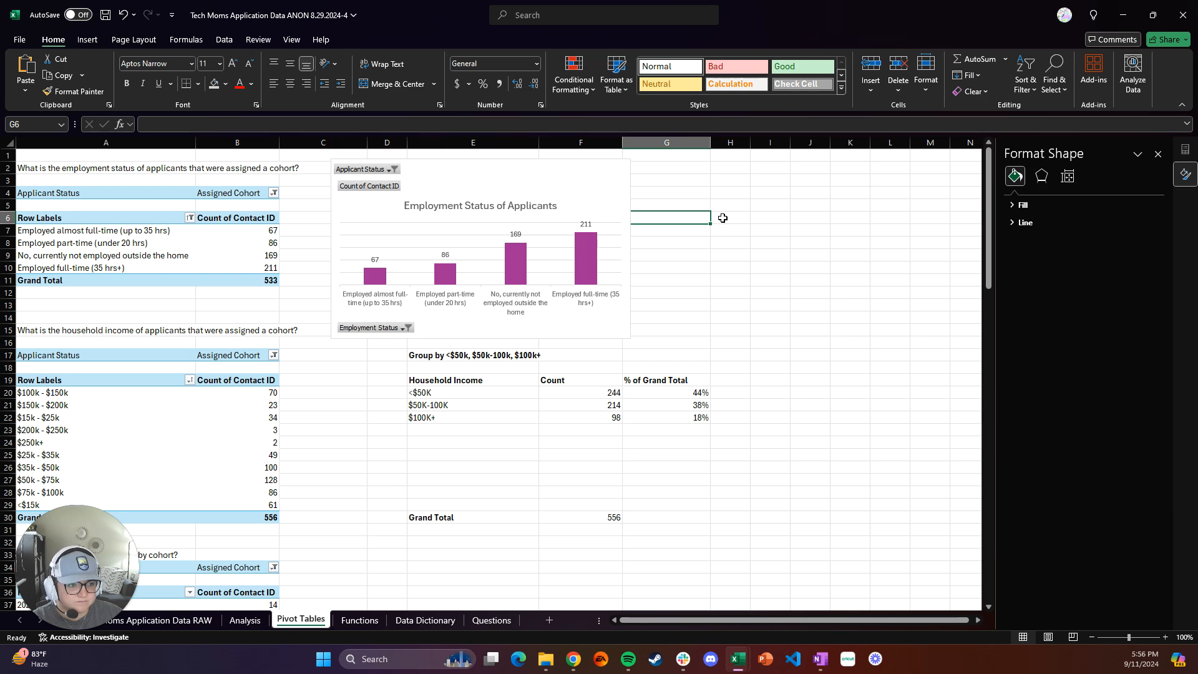
Step: Enter the bold label "Group by Part-Time, Full-Time, Not Employed" in cell H2 of the Pivot Tables sheet
drag(715, 217, 731, 217)
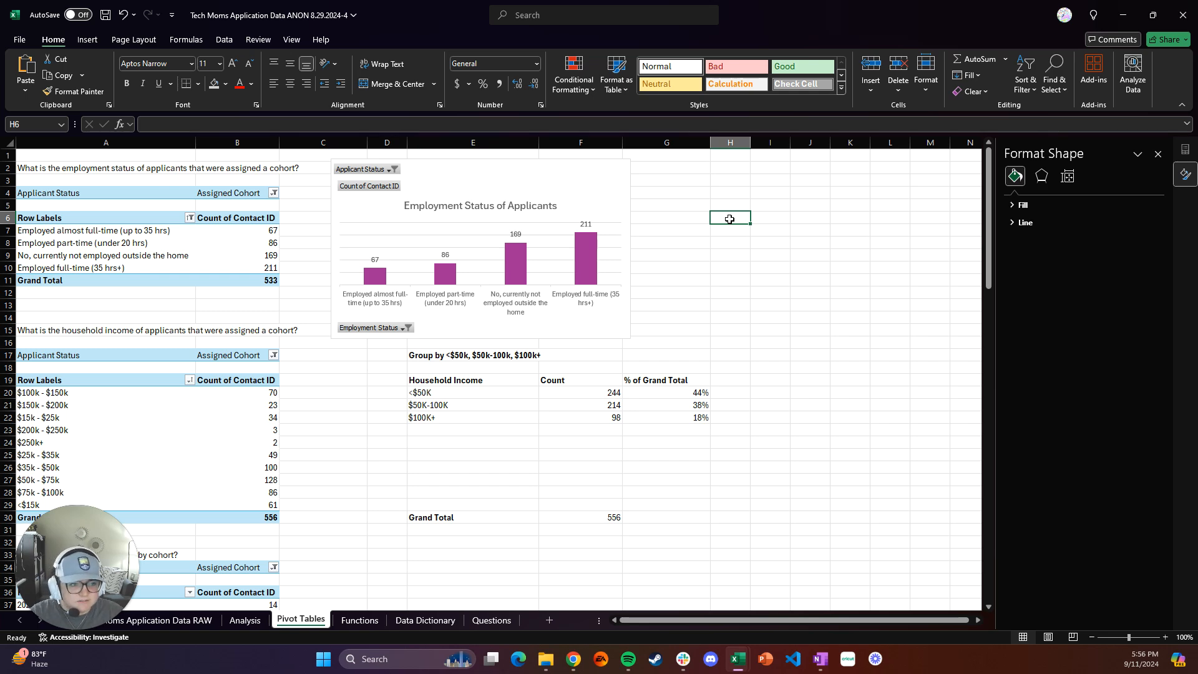
click(733, 169)
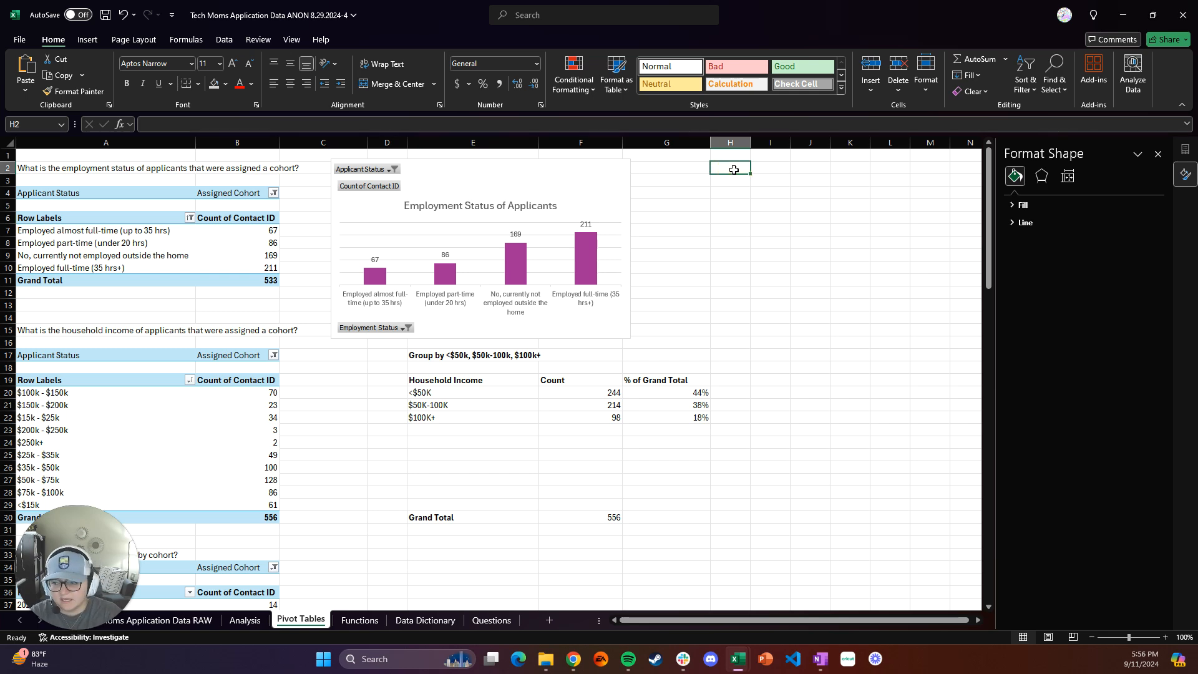
text(Group)
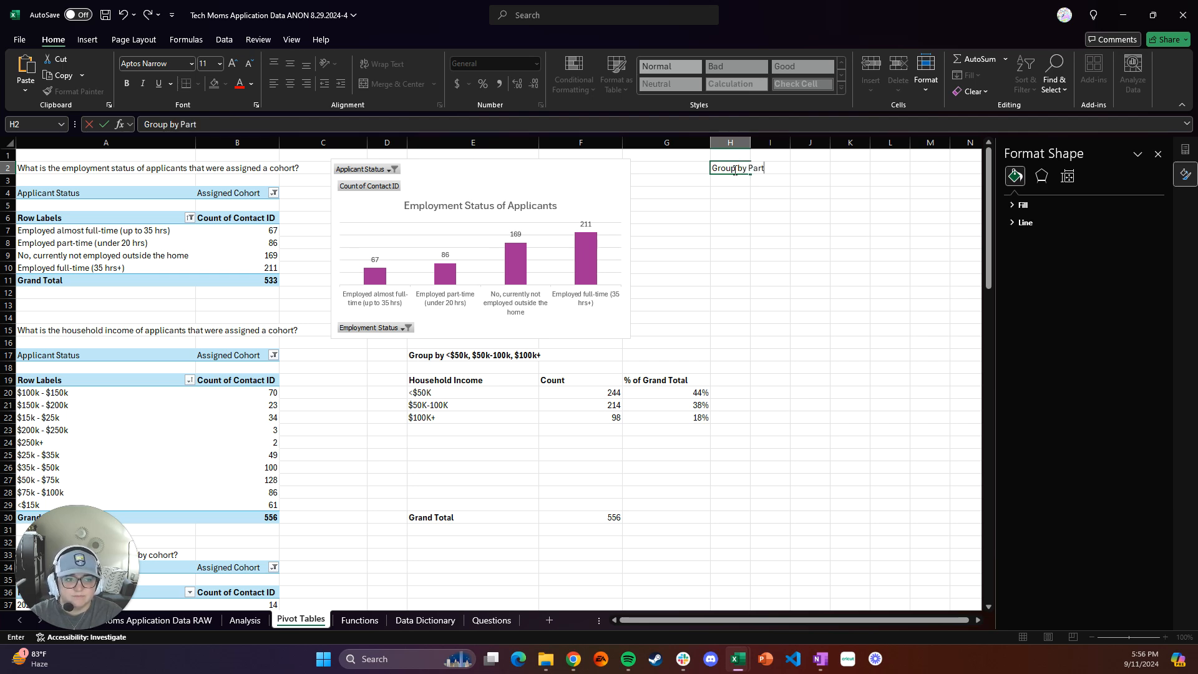
text(by Part-)
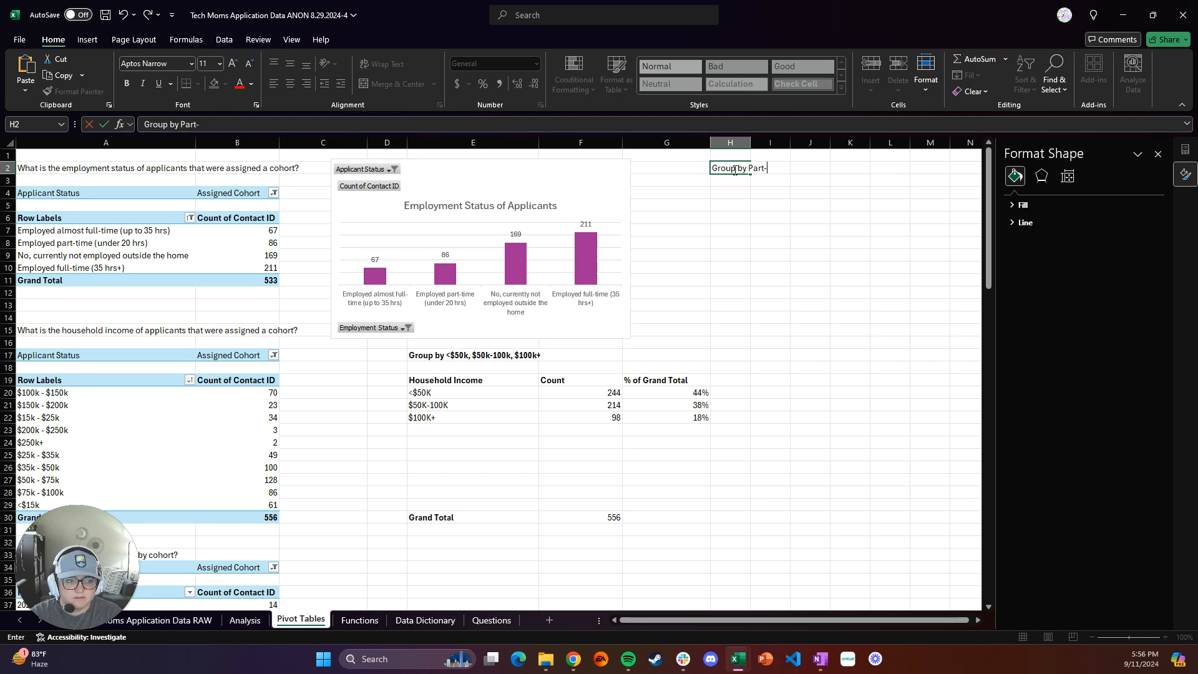
text(Time)
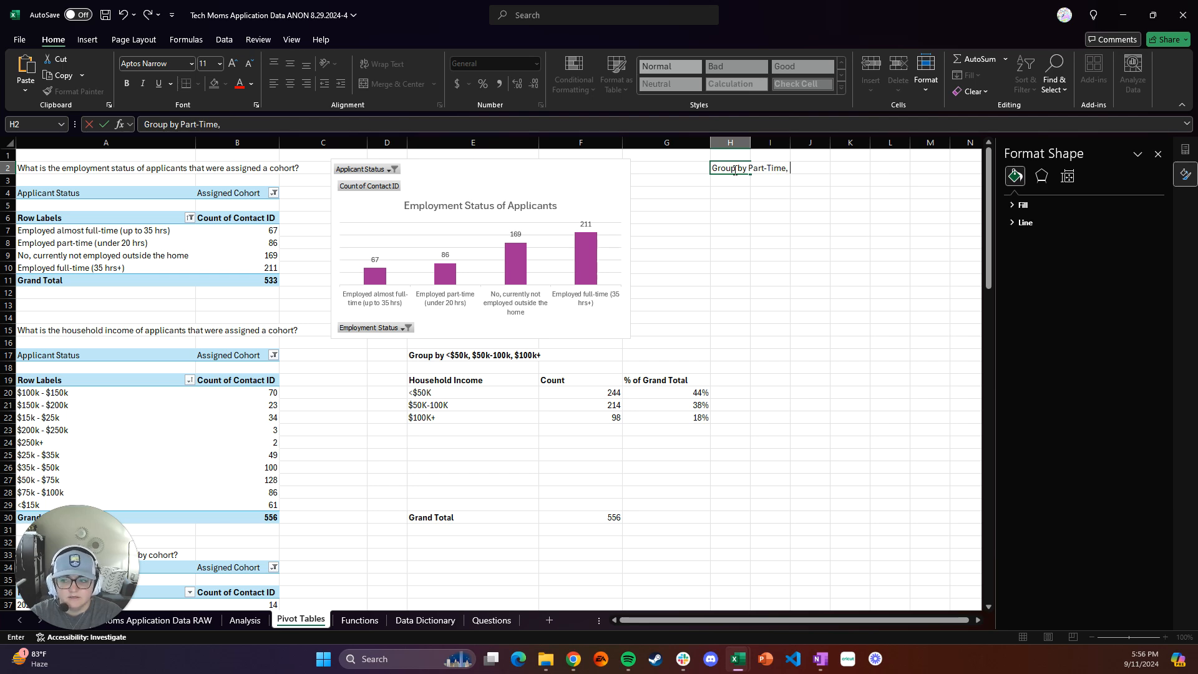
text(, Full)
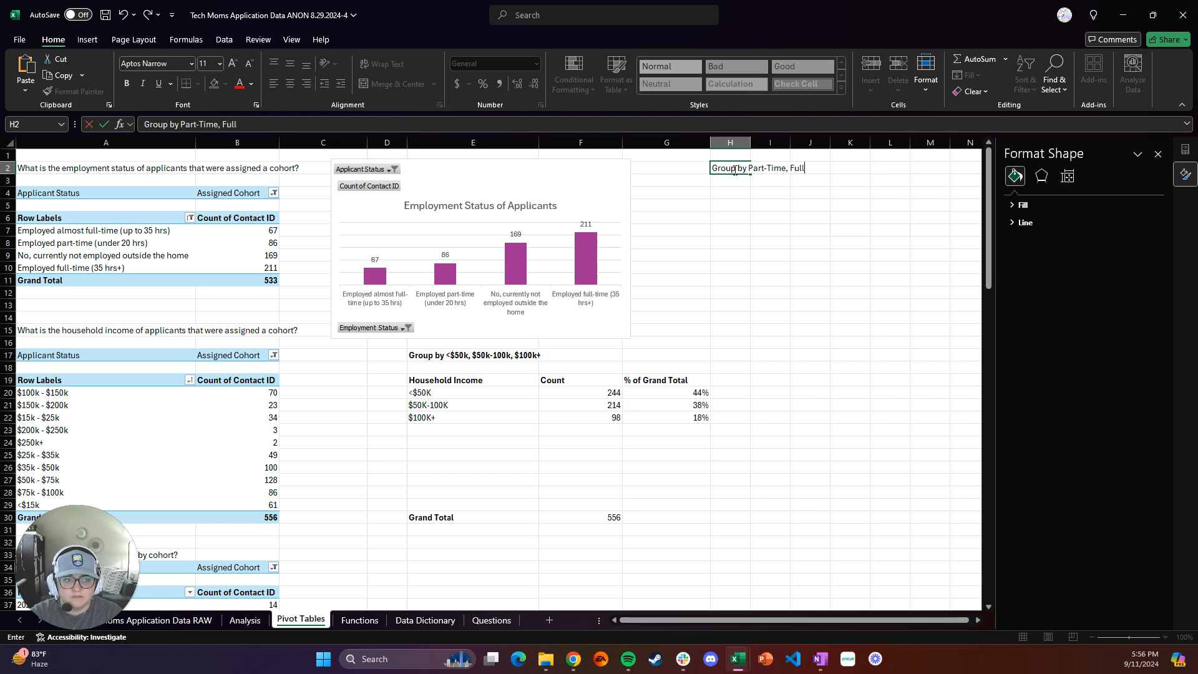
text(-tim)
key(BackSpace)
key(BackSpace)
key(BackSpace)
text(Time, Not Employed)
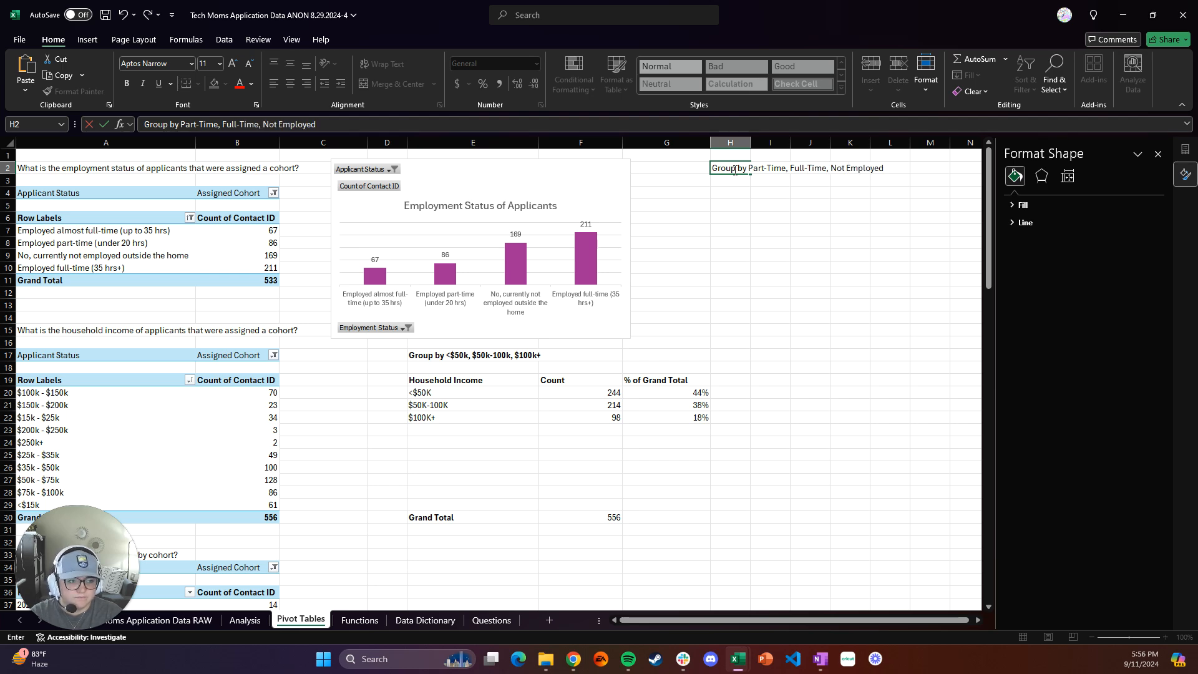
key(ctrl+Return)
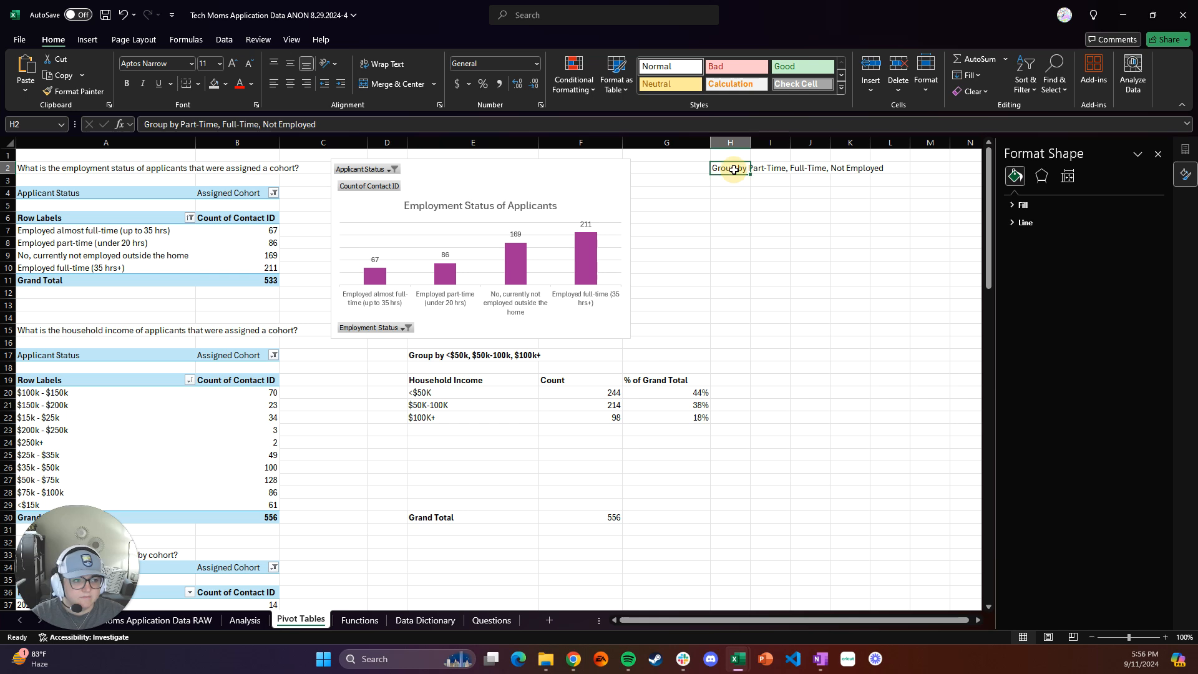
key(ctrl+b)
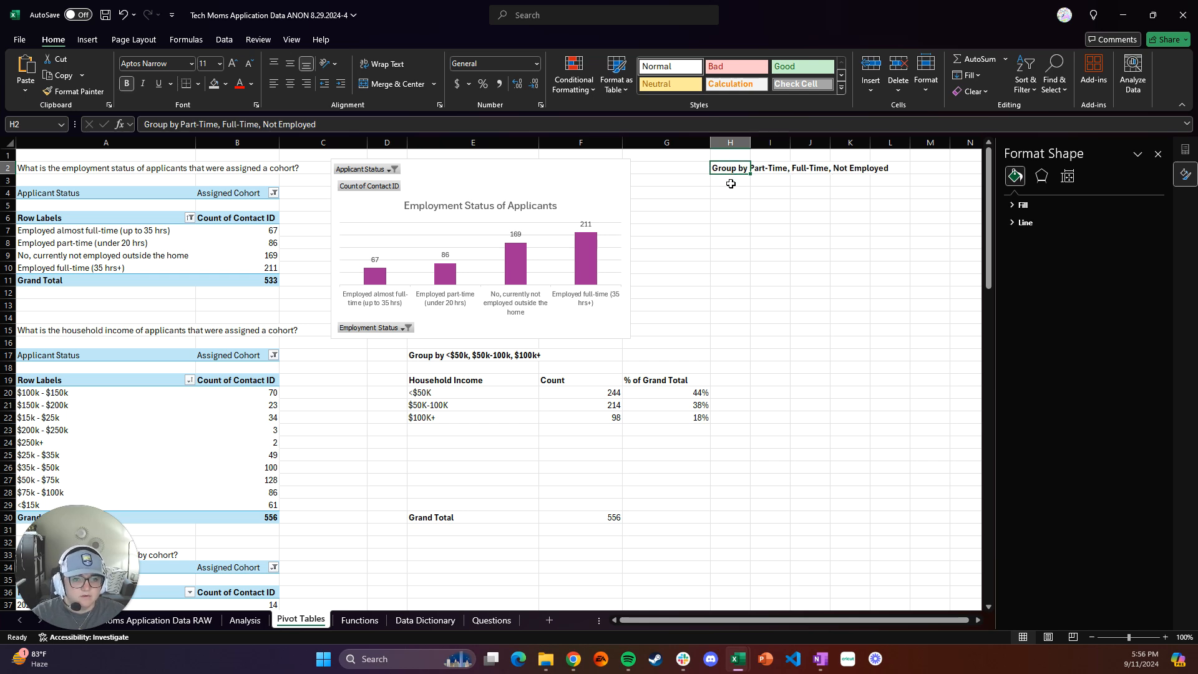
Step: Enter the column headers "Employment Status" in cell H5 and "Count" in cell I5
click(732, 183)
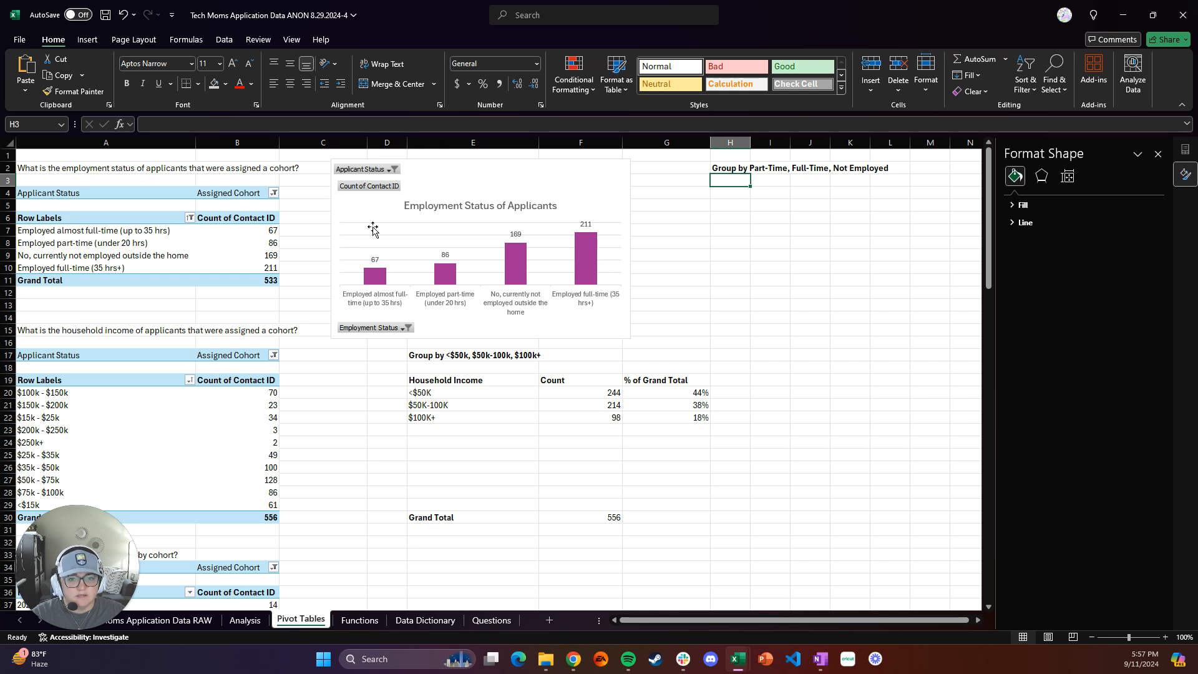
click(732, 208)
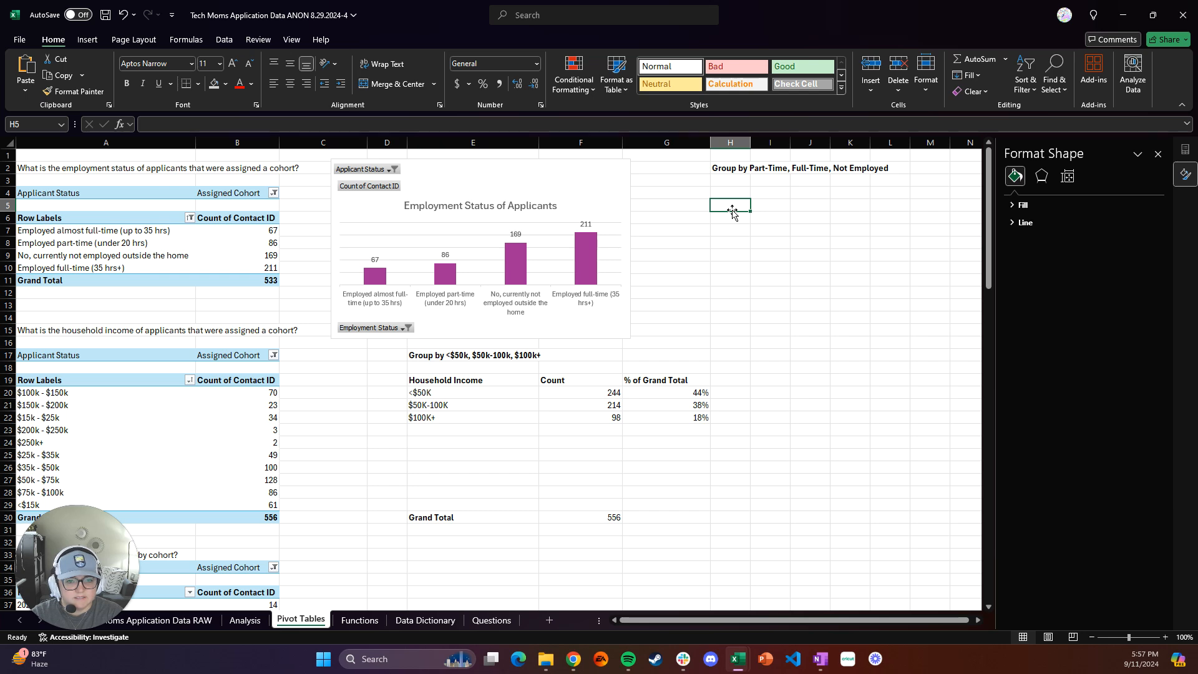
text(Employemen)
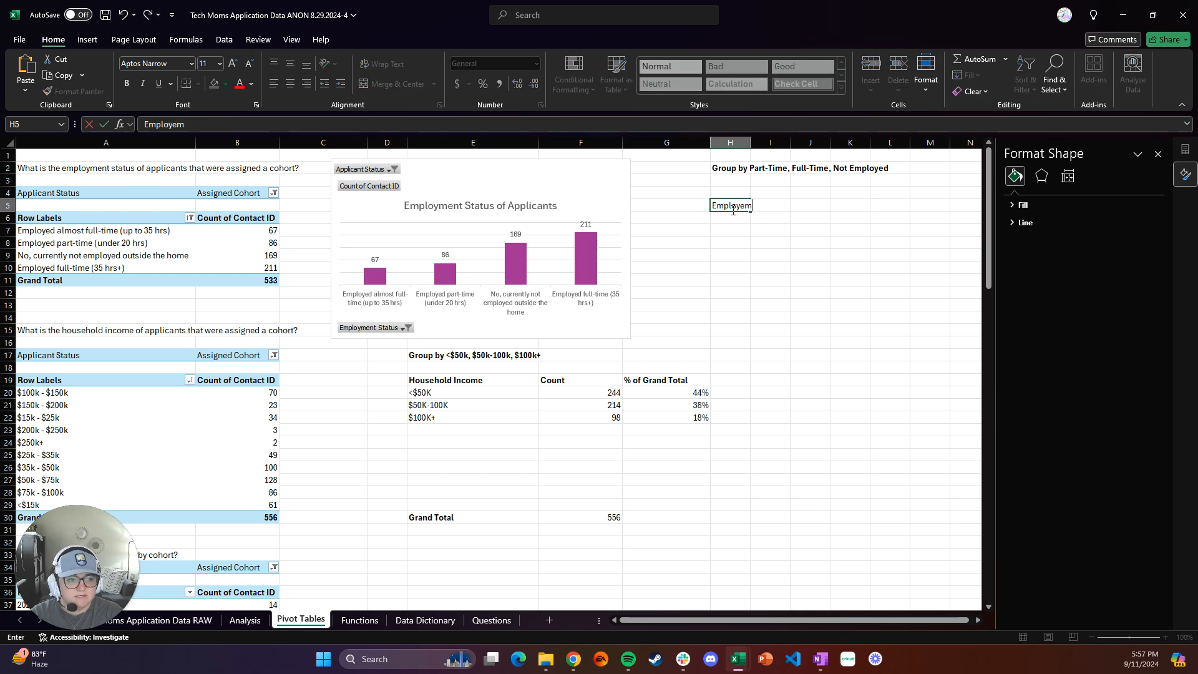
key(BackSpace)
key(BackSpace)
key(BackSpace)
text(ment Status)
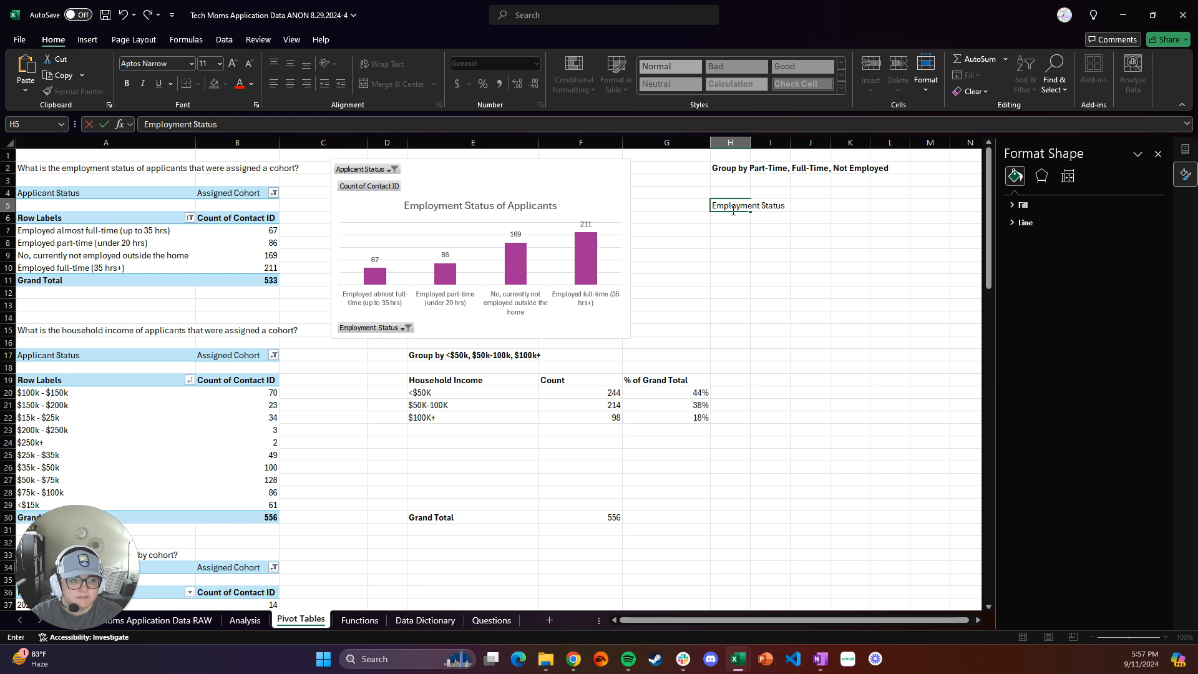
key(Tab)
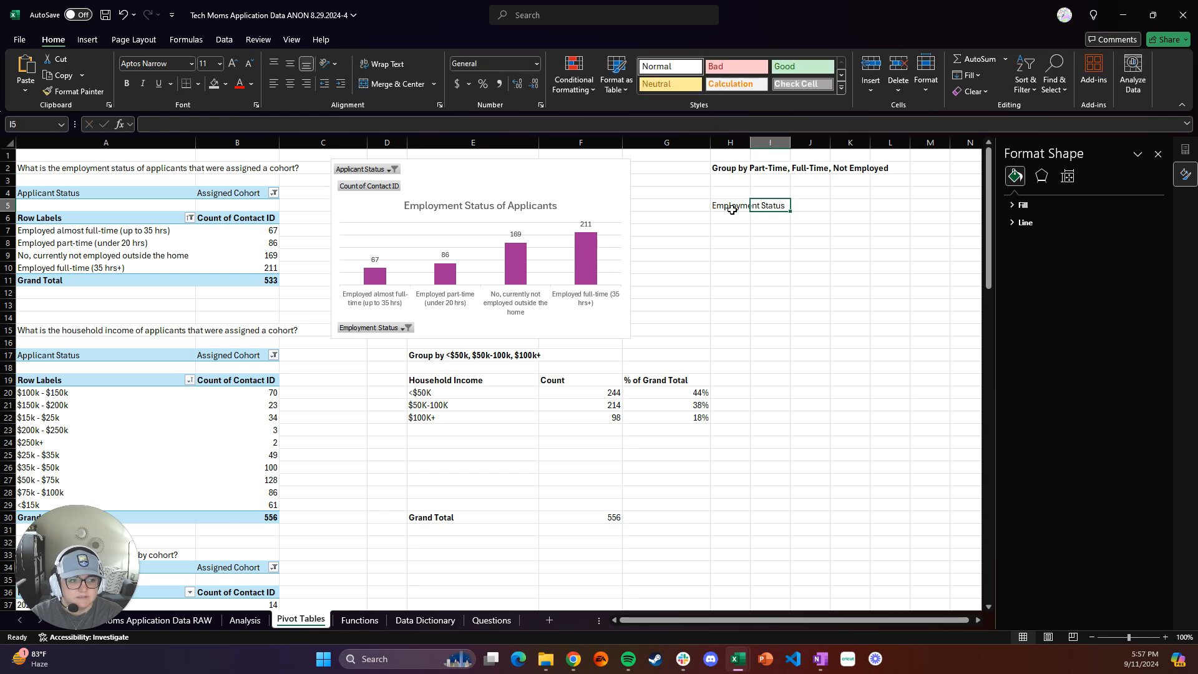
text(Count)
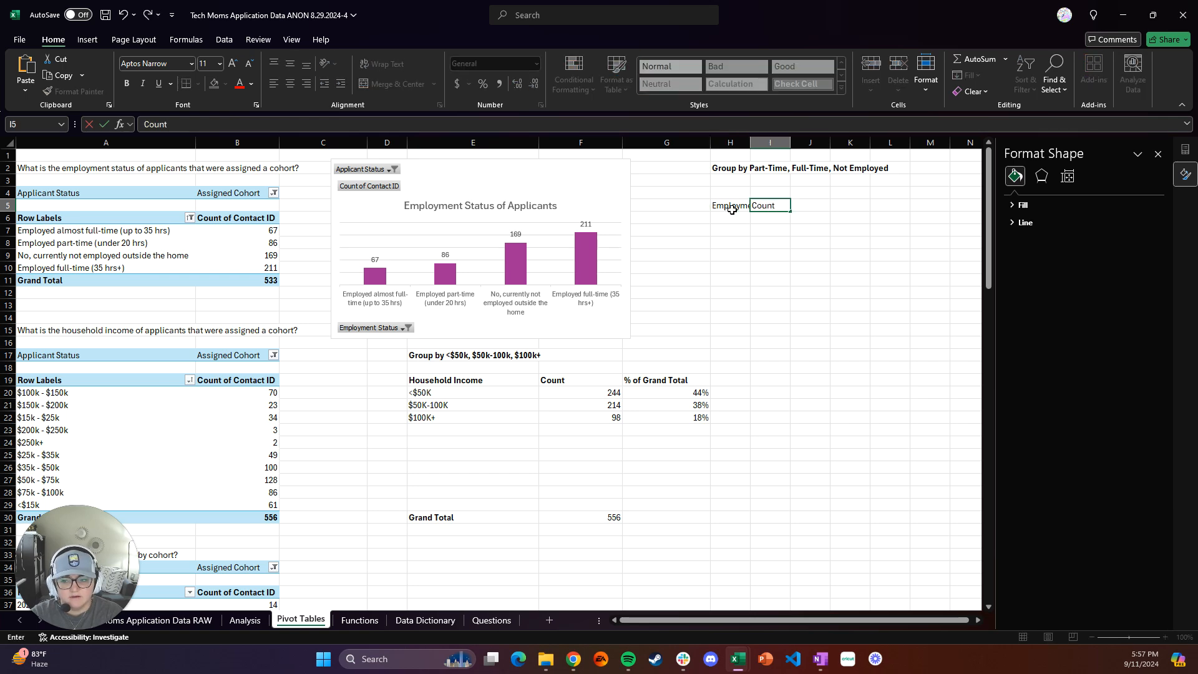
key(Tab)
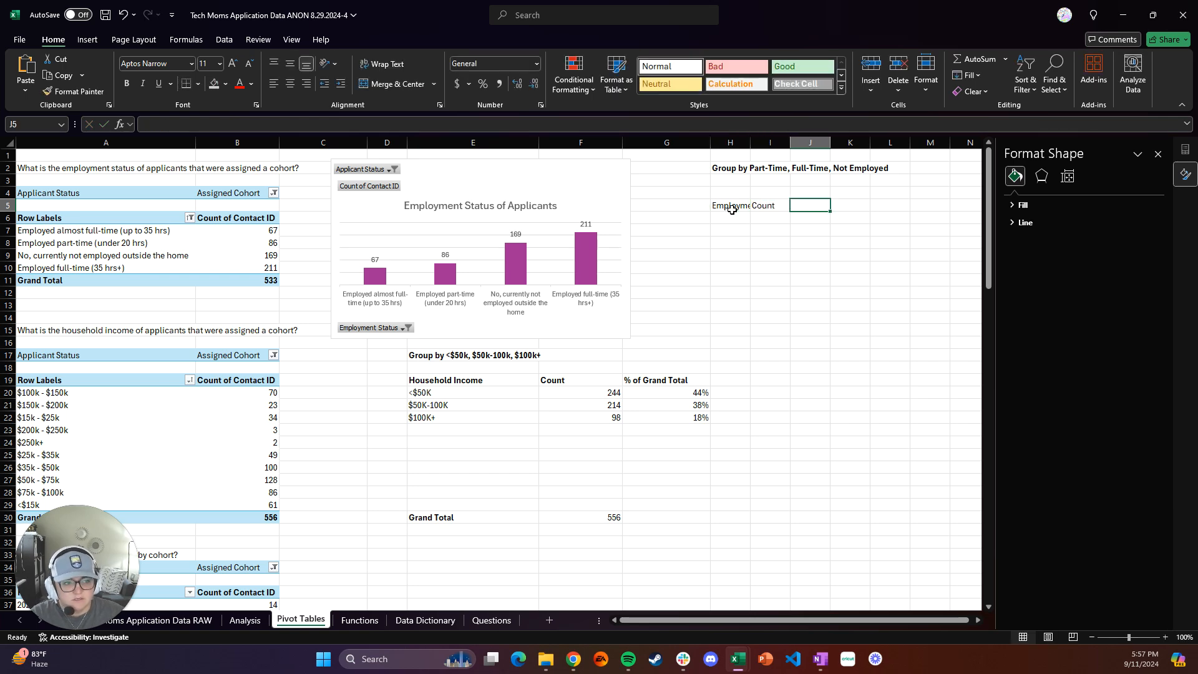
Step: Auto-fit the width of column H and make the headers in H5:I5 bold
click(733, 210)
double_click(750, 142)
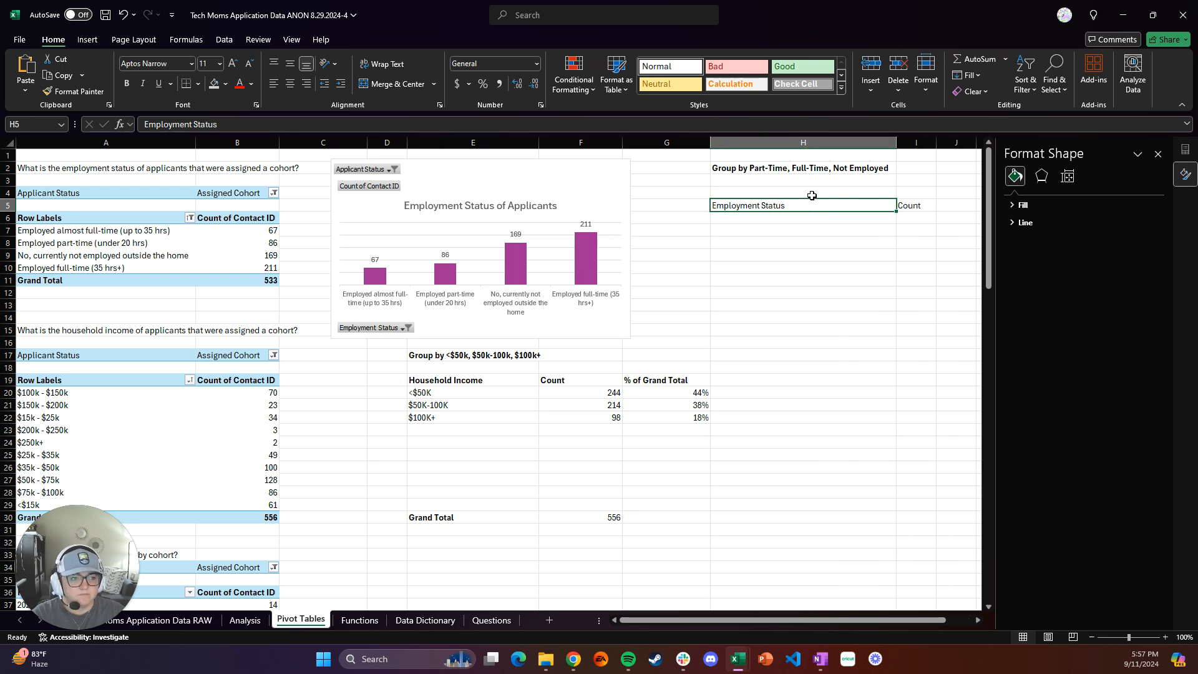
drag(846, 203, 915, 203)
key(ctrl+b)
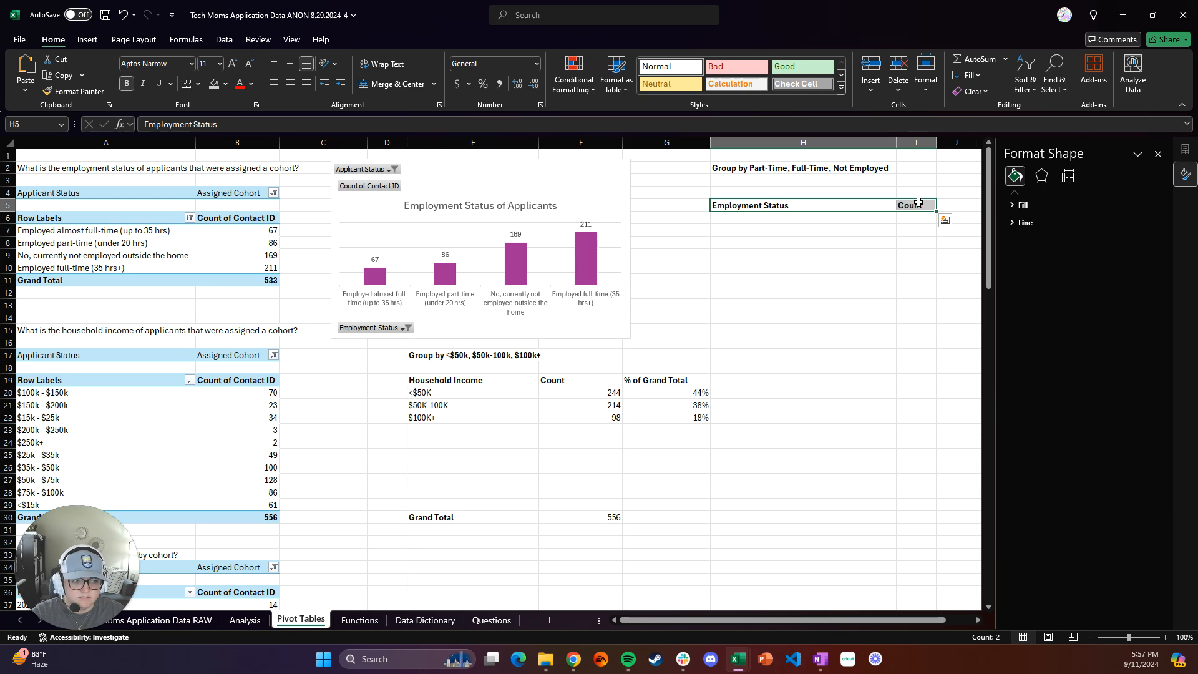
Step: List the categories "Part-Time", "Full-Time" and "Not Employed" in cells H6 to H8
click(800, 223)
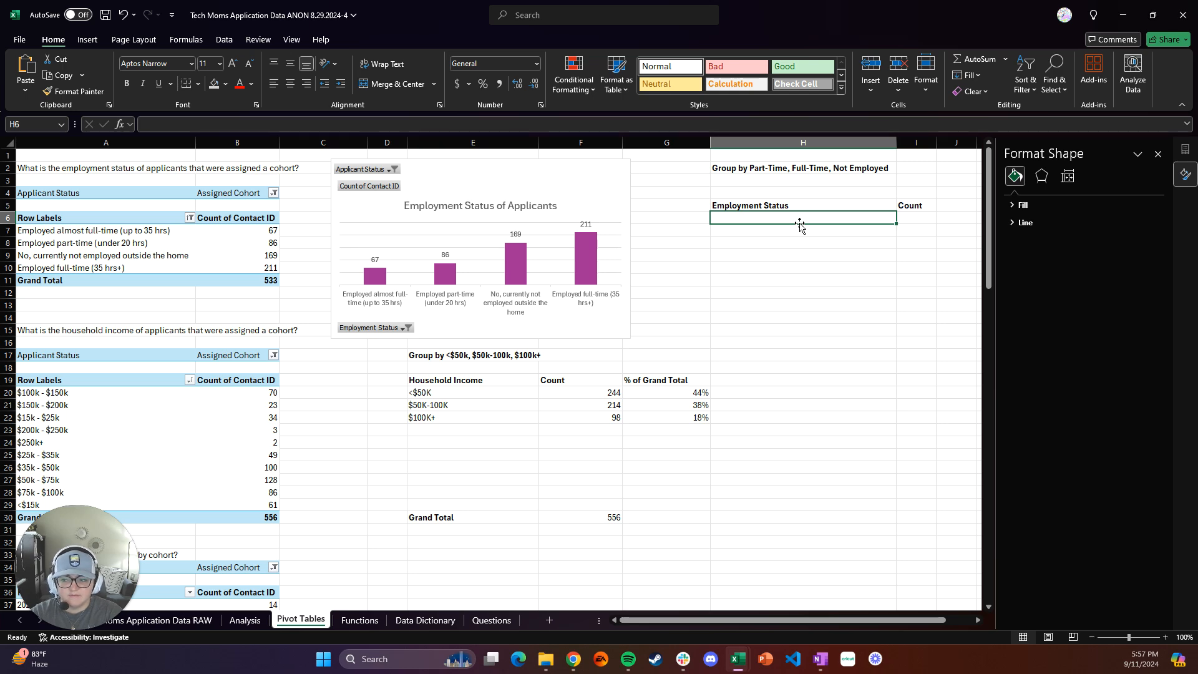
text(Part)
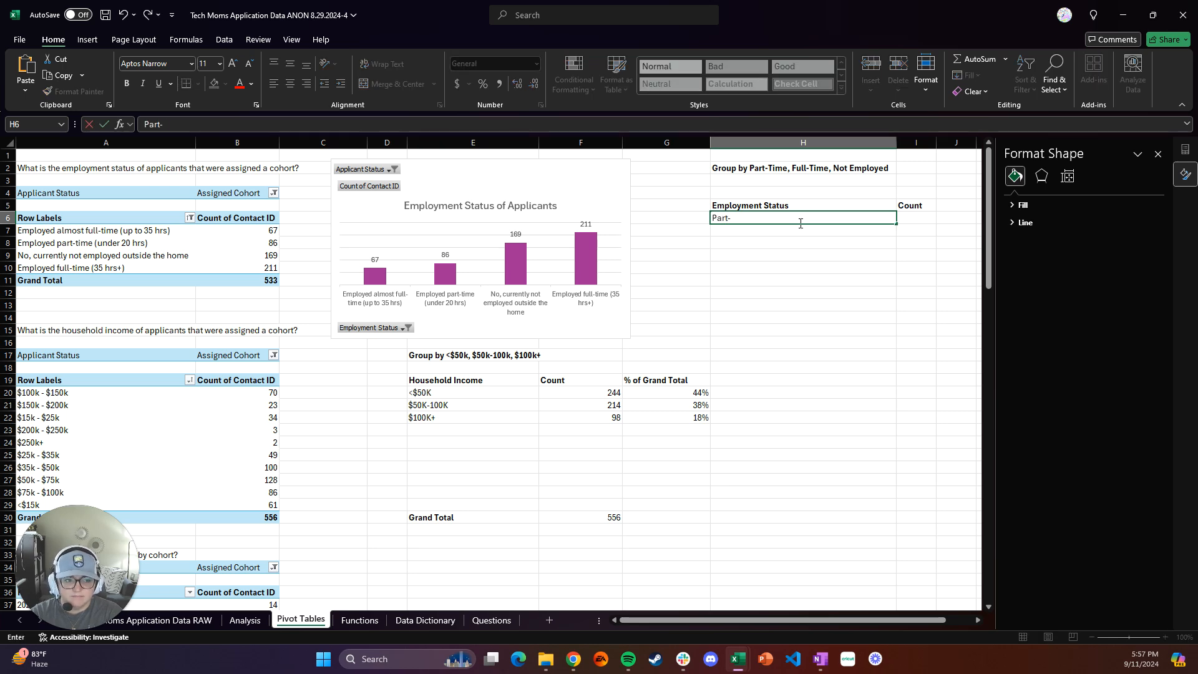
text(-Time)
key(Return)
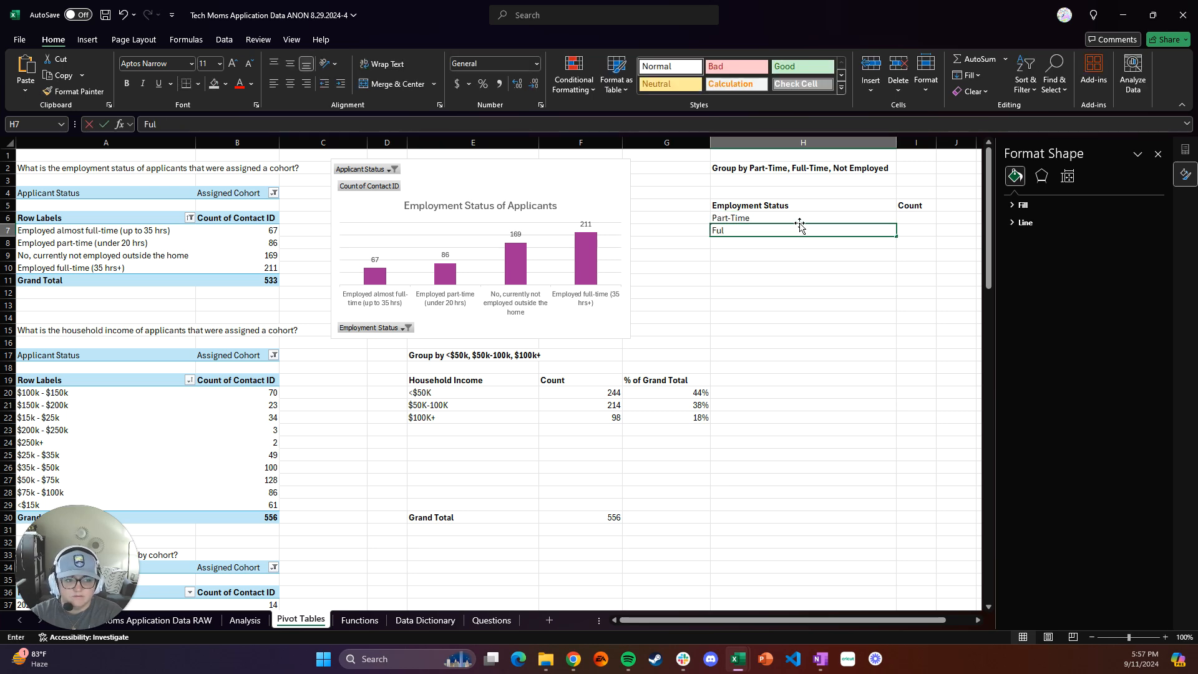
text(Full-Time)
key(Return)
text(No)
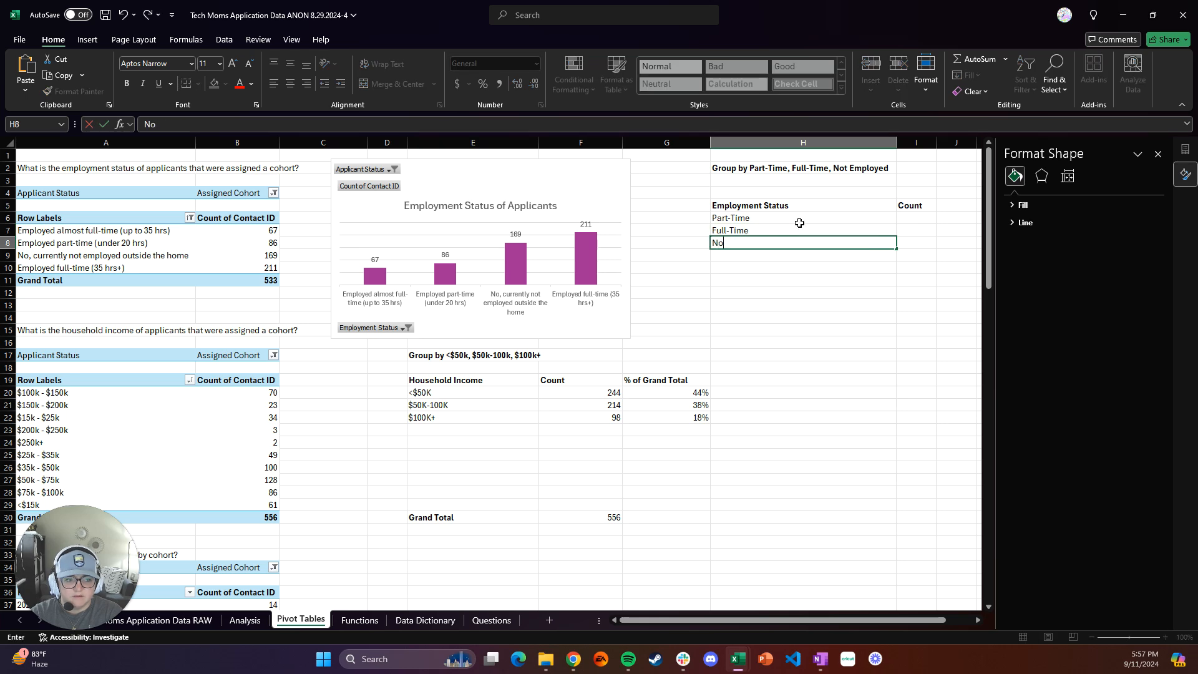
text(t Employed)
key(Return)
Step: In I6, enter a SUM of the pivot table counts for "Employed almost full-time (up to 35 hrs)" and "Employed part-time (under 20 hrs)"
click(917, 219)
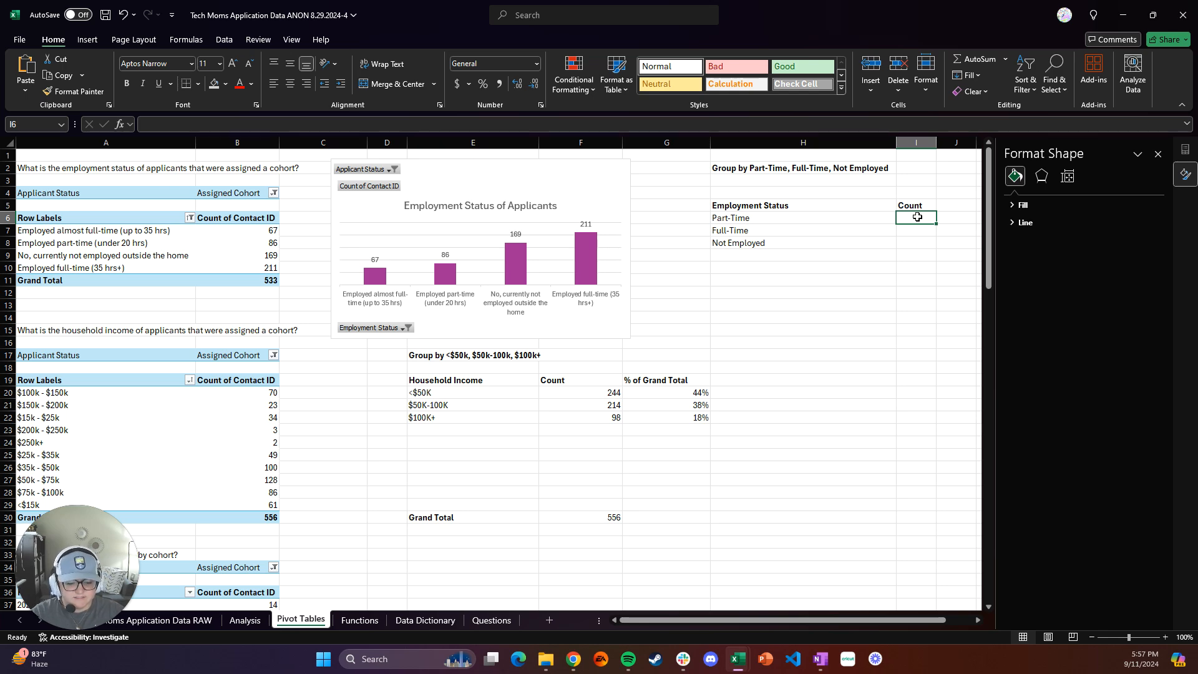
text(=)
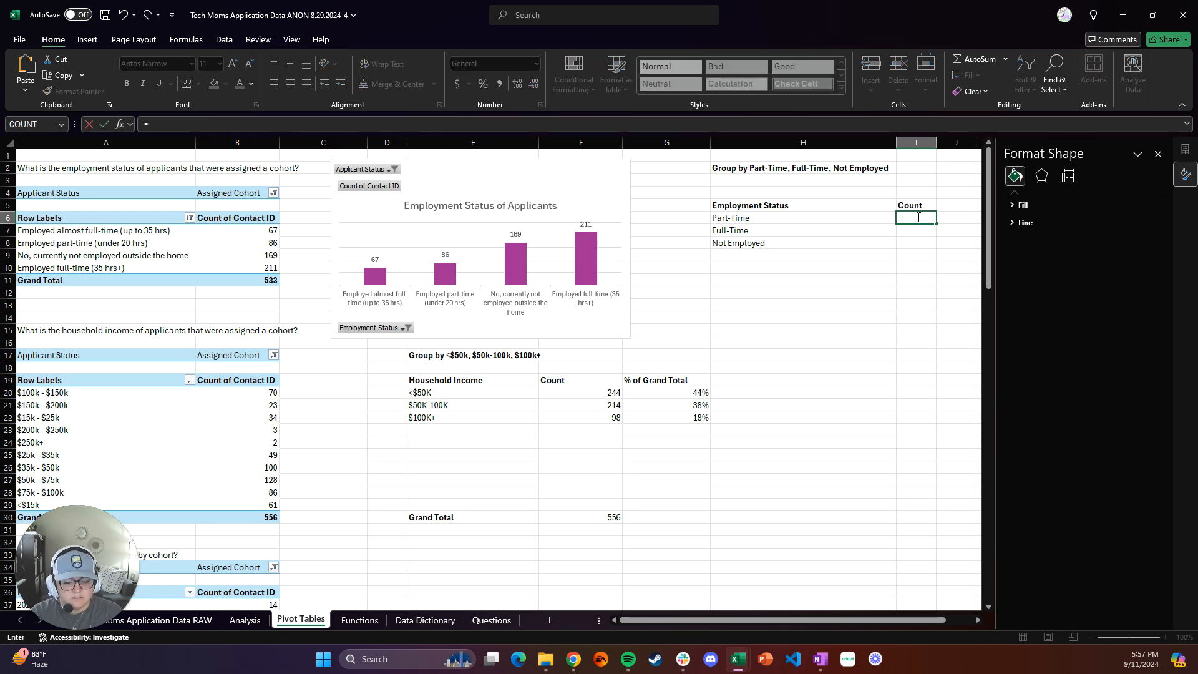
text(SUM()
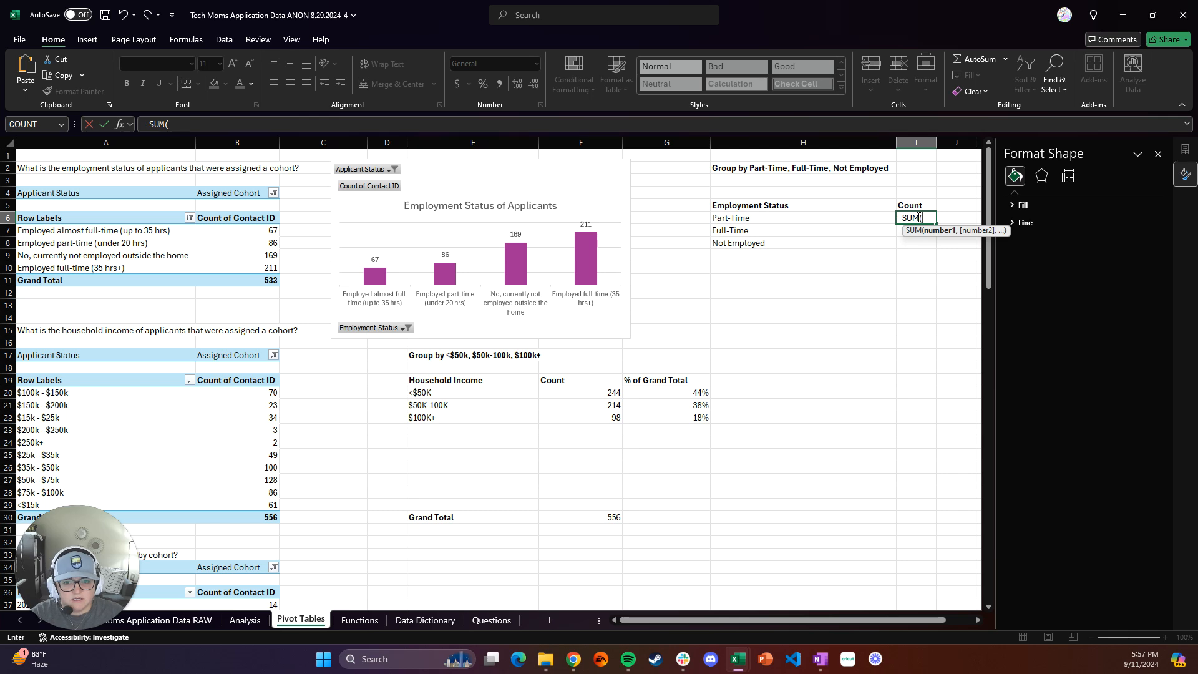
click(246, 232)
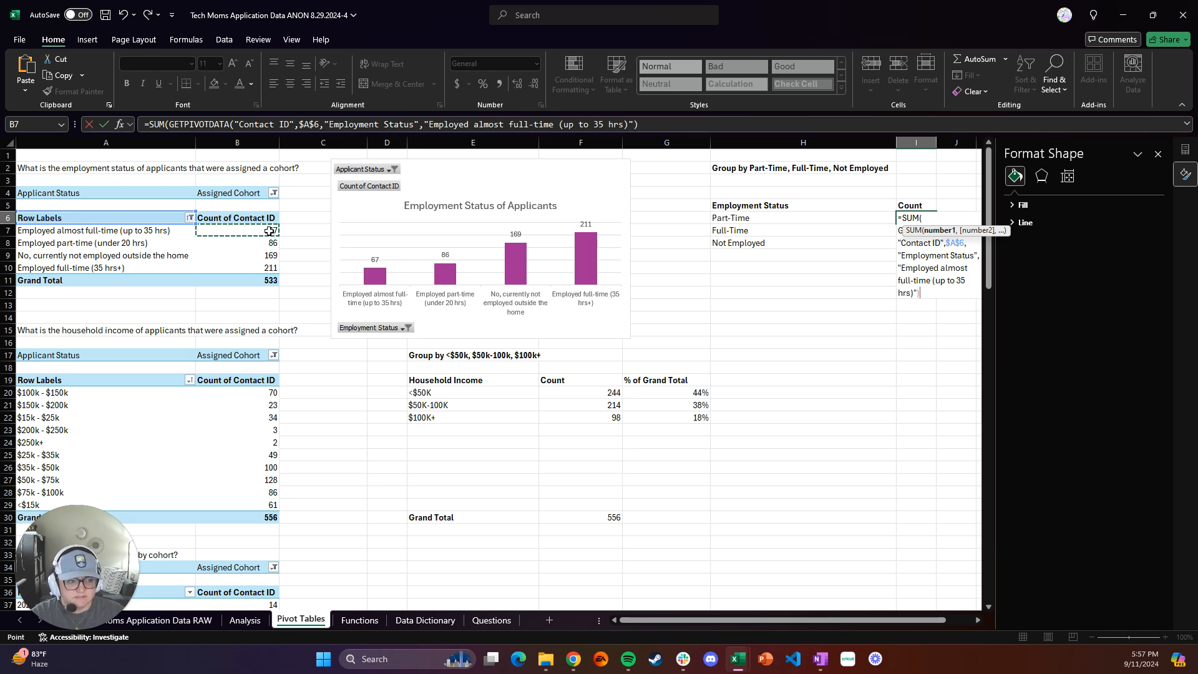
text(,)
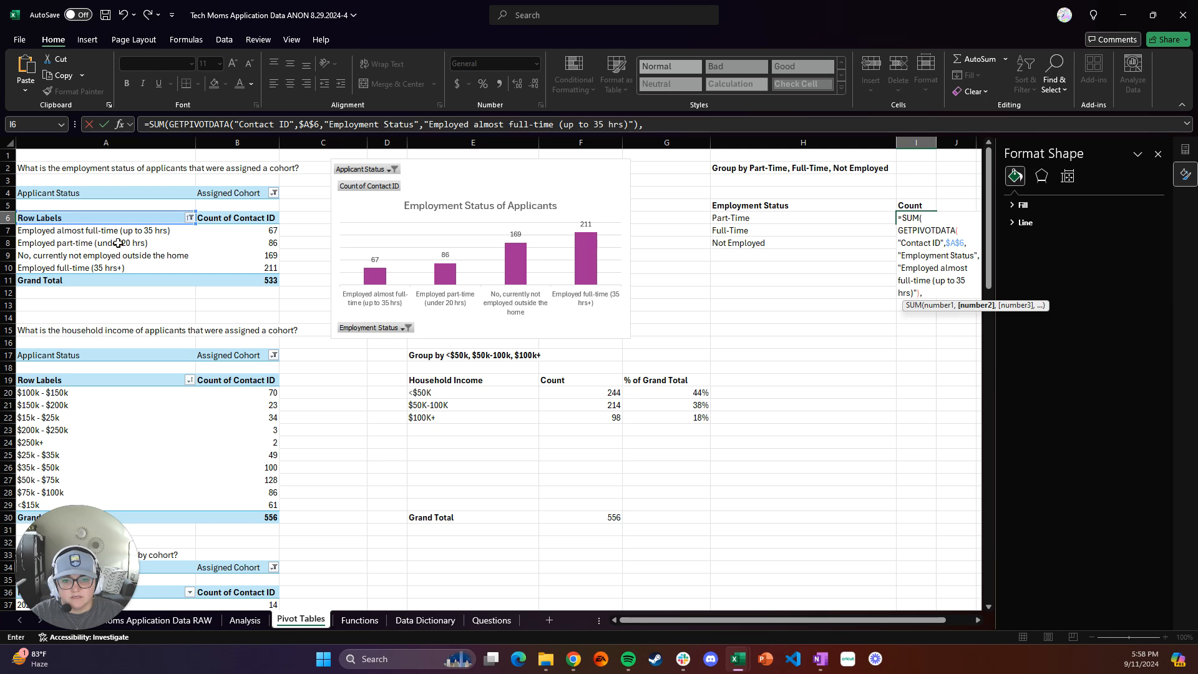
click(237, 245)
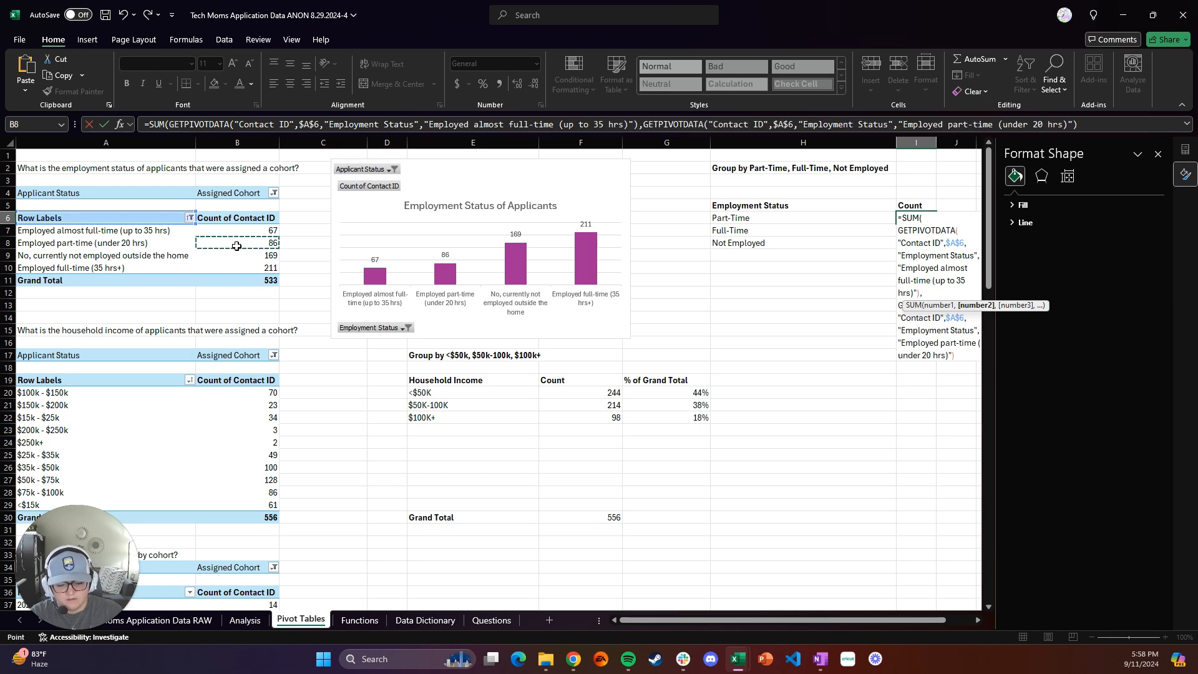
text())
key(Return)
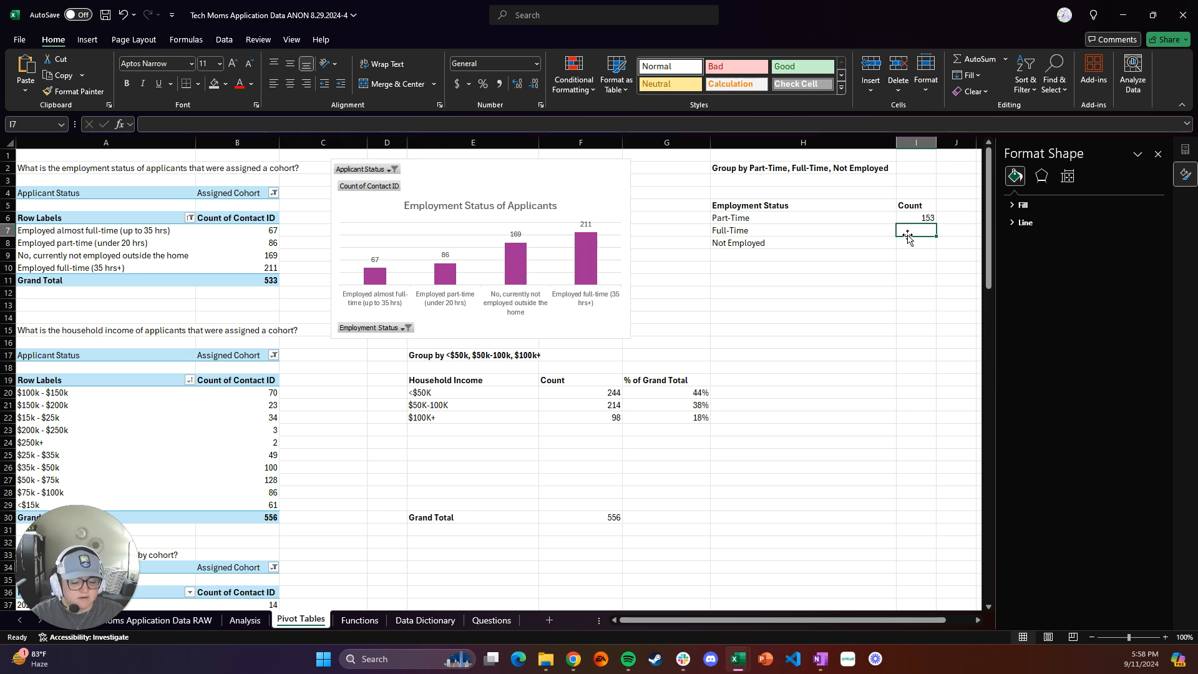
Step: Link I7 to the pivot count for "Employed full-time (35 hrs+)" and I8 to the count for "No, currently not employed outside the home"
text(=)
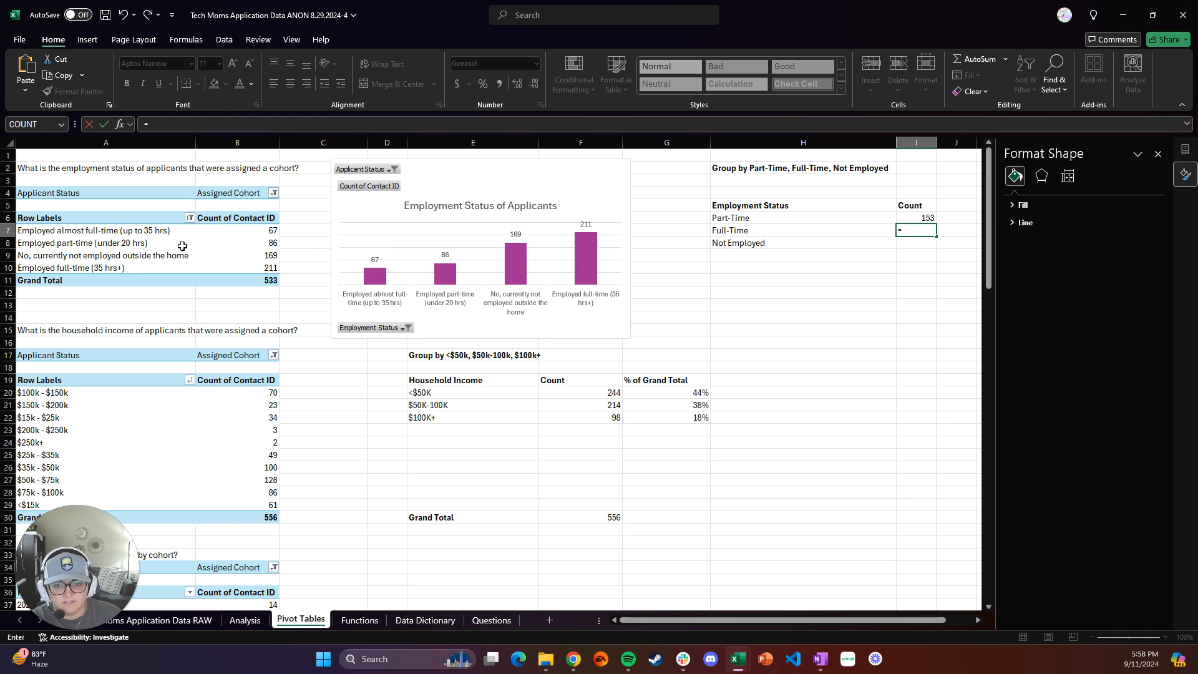
click(239, 267)
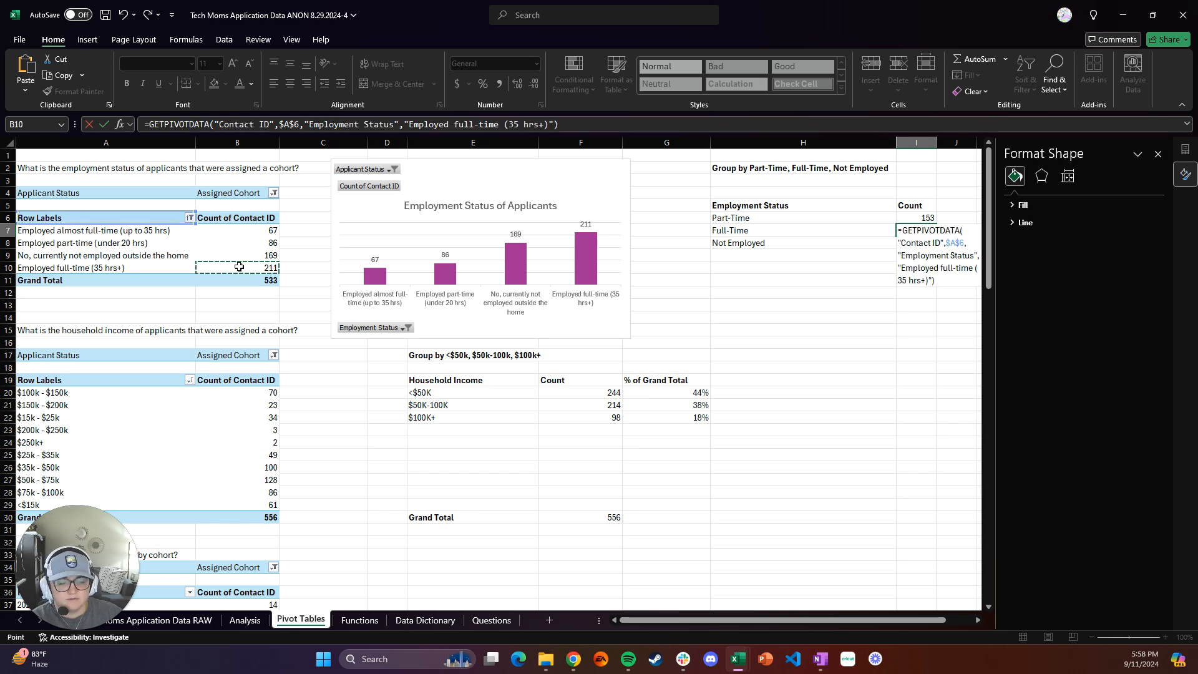
key(Return)
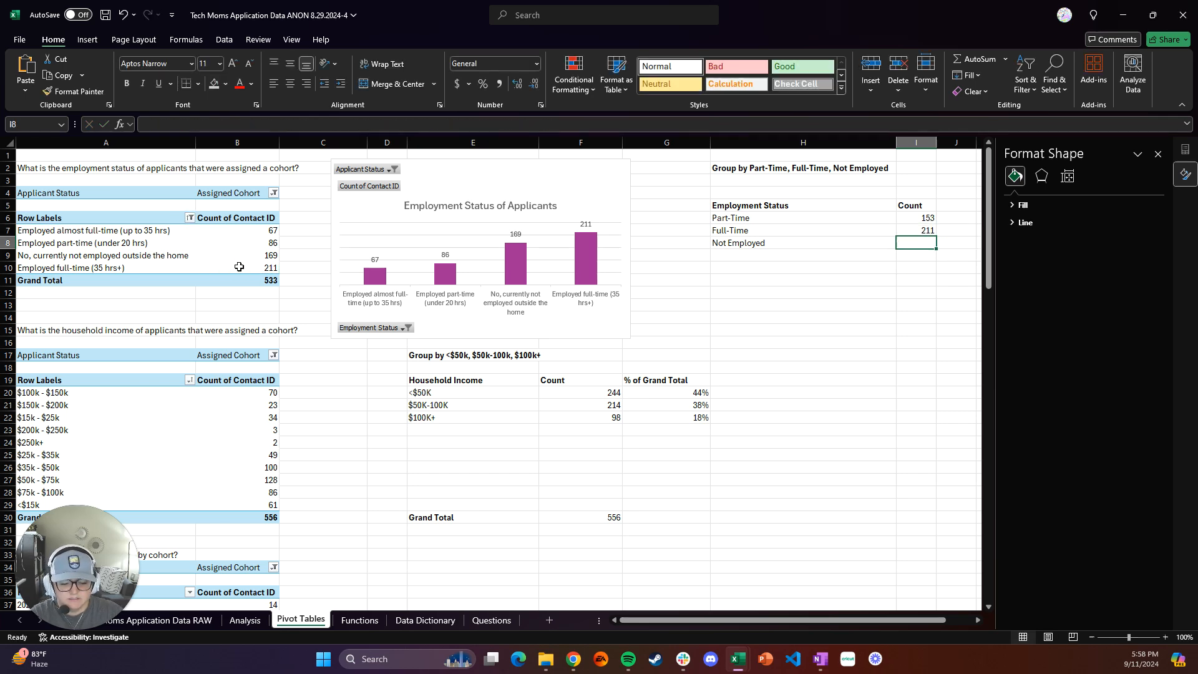
text(=)
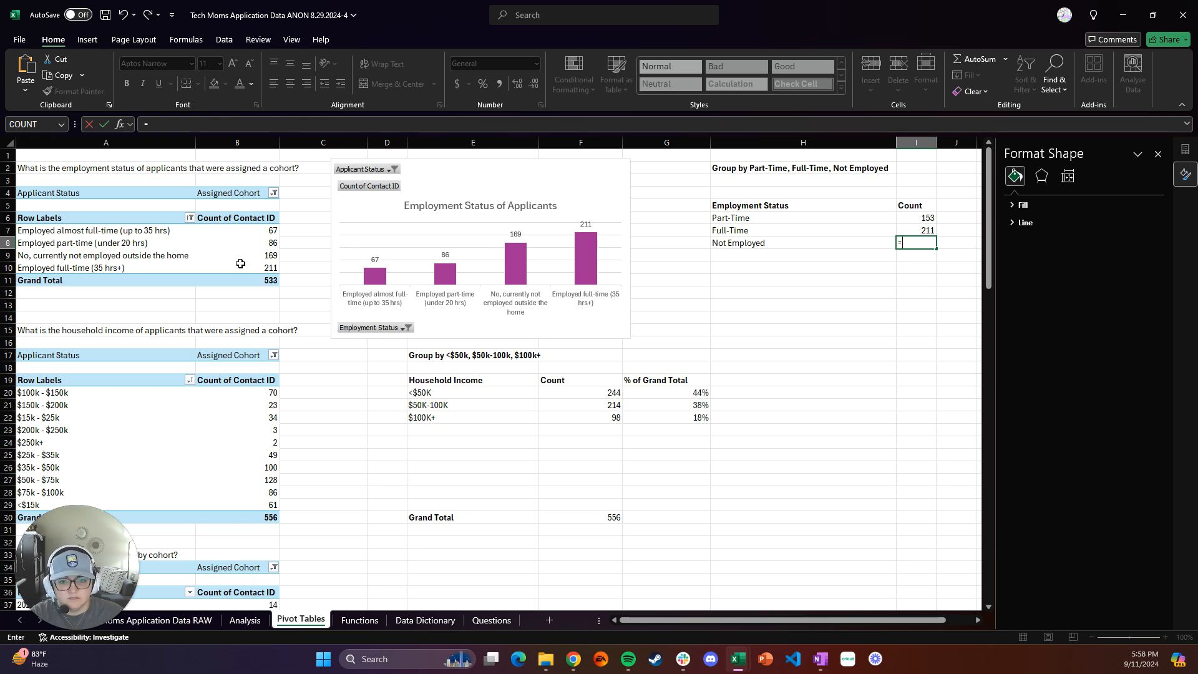
click(243, 258)
key(Return)
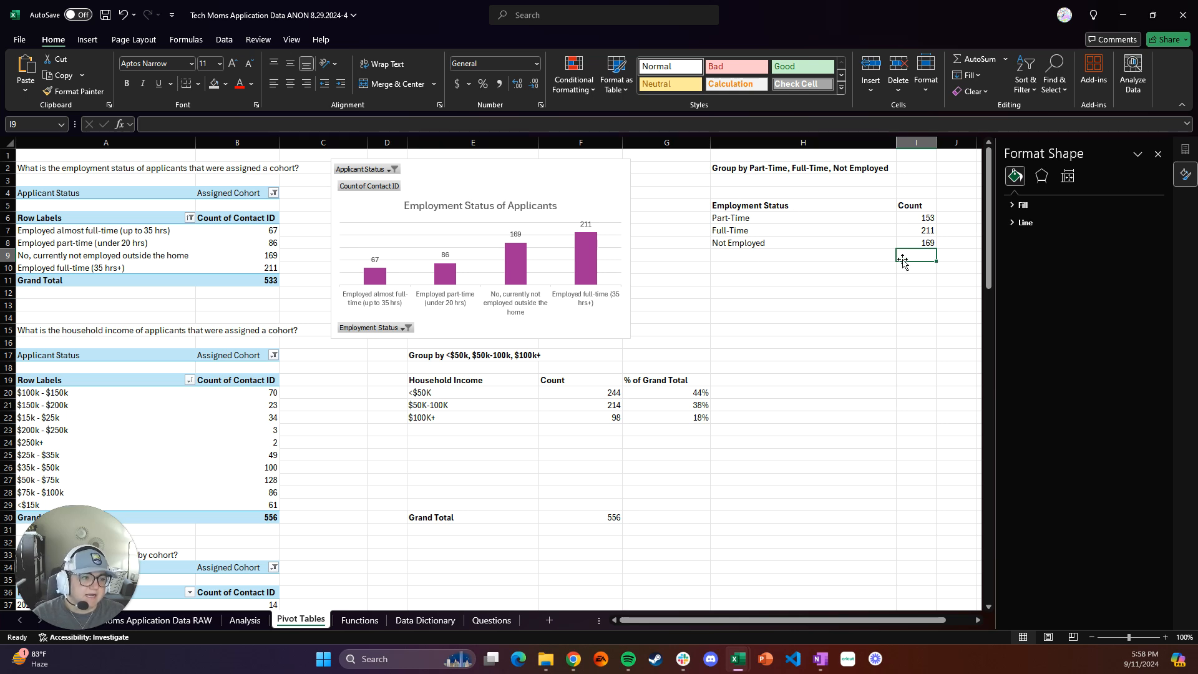
Step: Insert a 2-D pie chart from H6:I8 and place it to the right of the grouped employment status table
drag(761, 625, 807, 626)
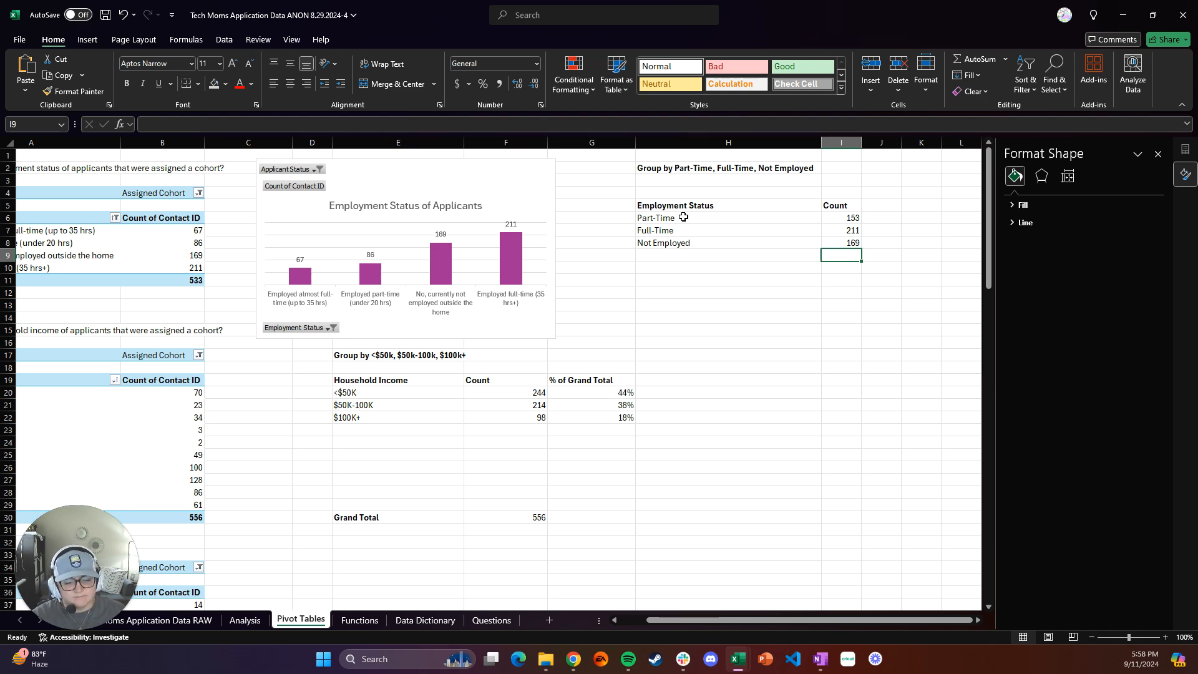
drag(684, 217, 851, 241)
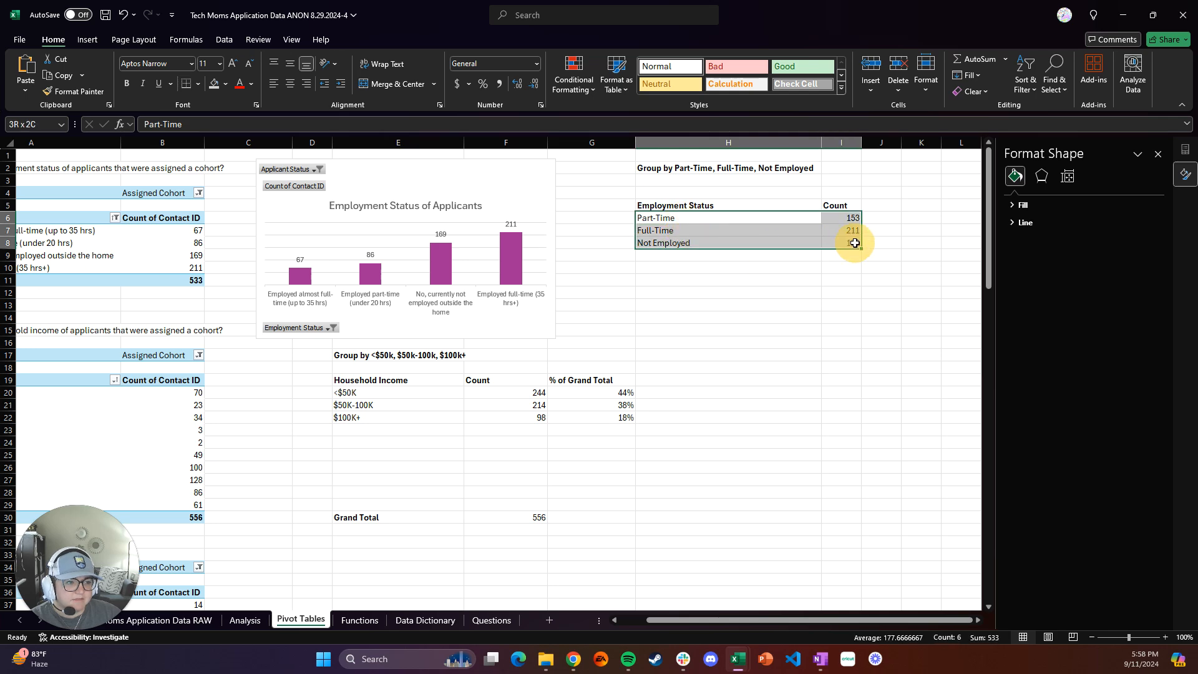
click(88, 39)
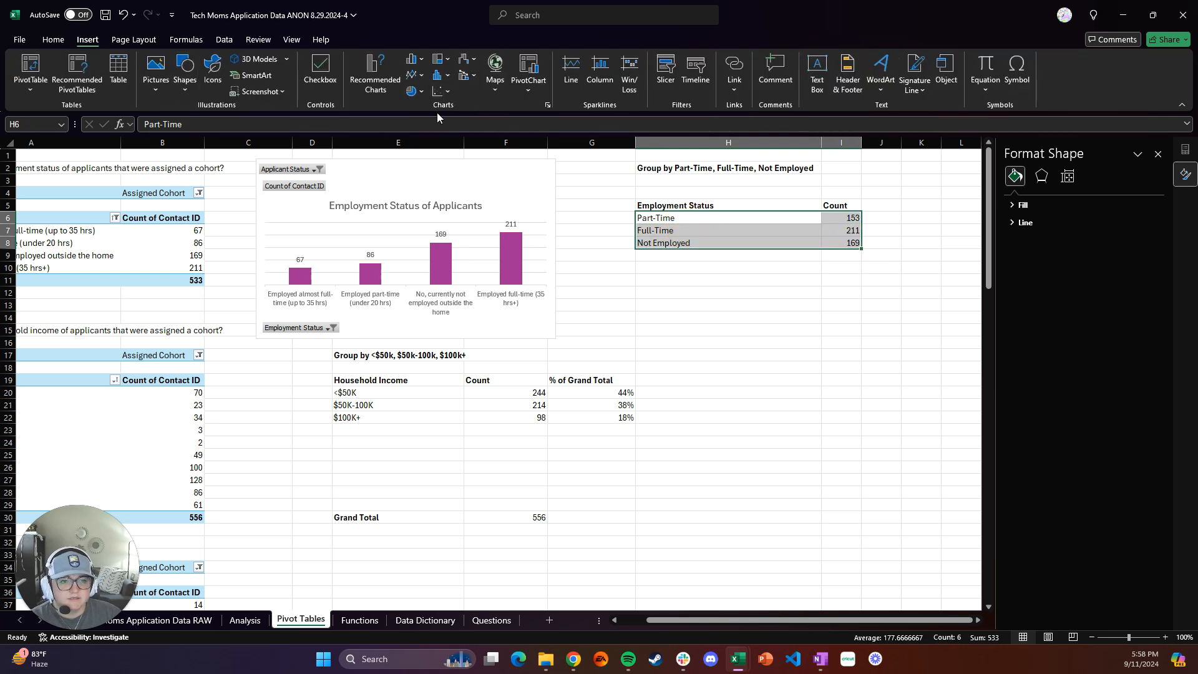
click(411, 93)
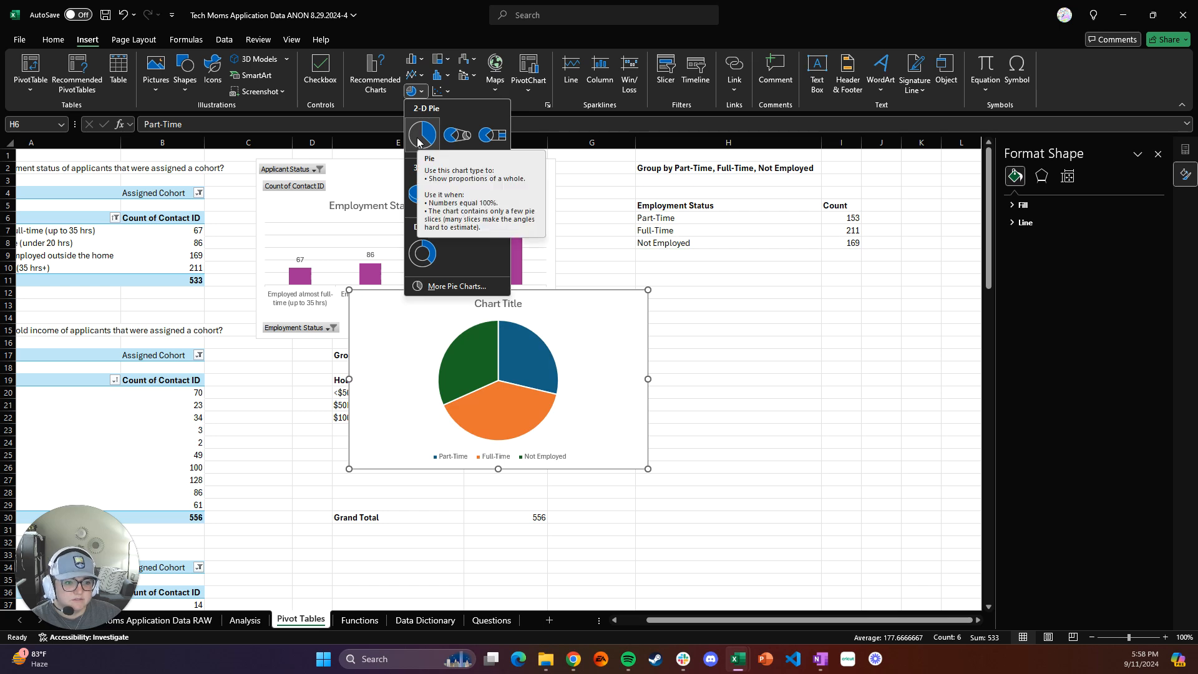
click(422, 134)
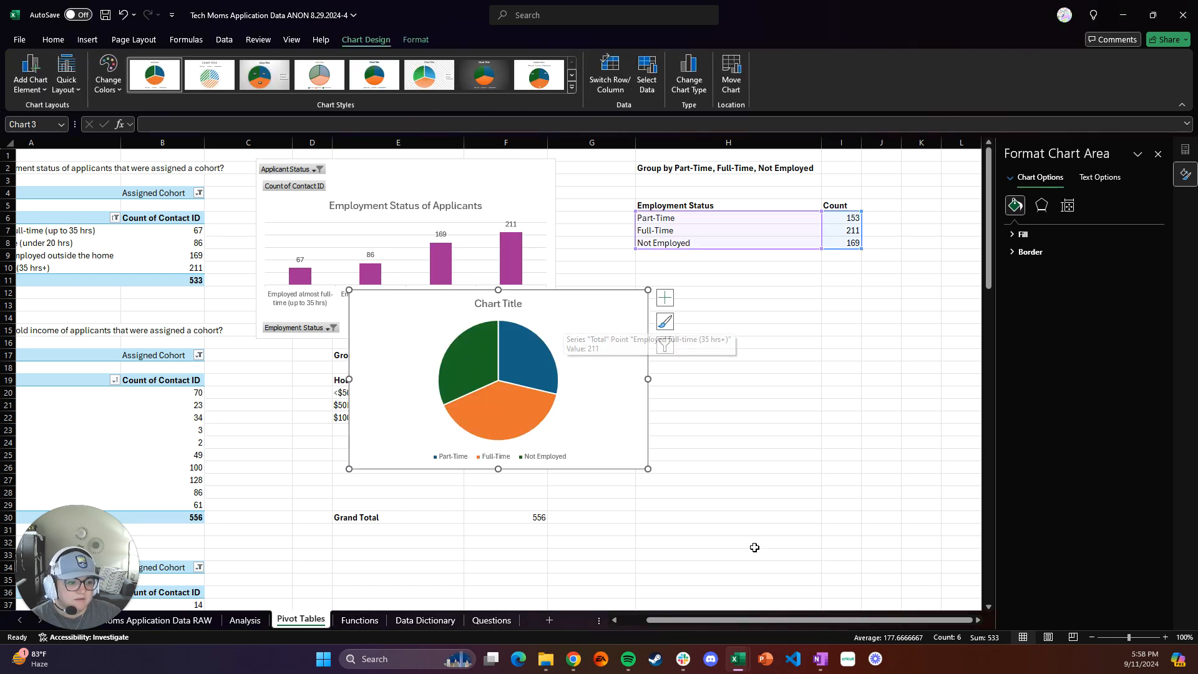
drag(576, 371, 782, 237)
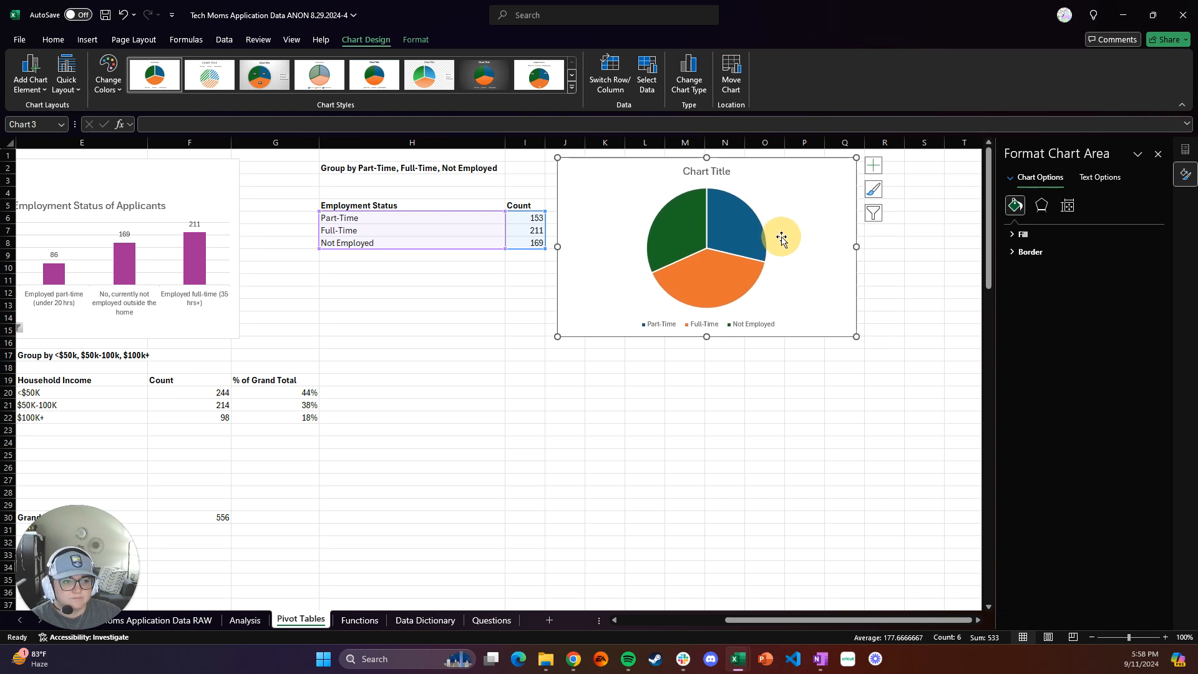
Step: Replace the pie chart's placeholder title with "Employment Status"
mouse_move(762, 281)
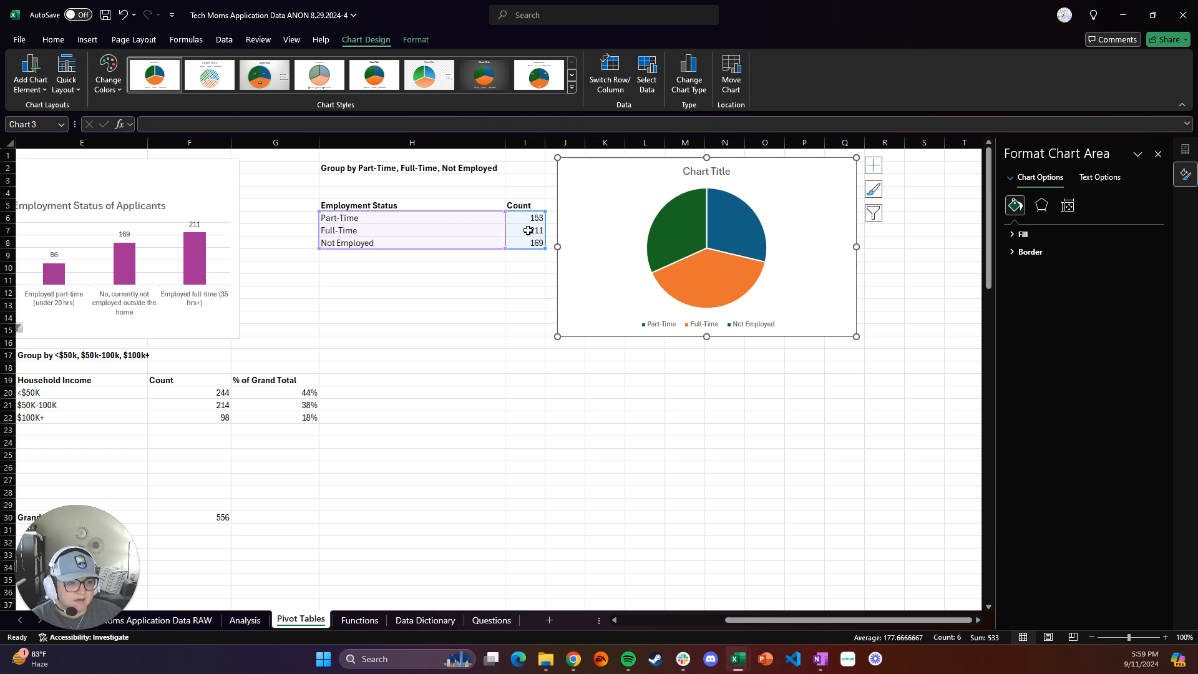
click(706, 174)
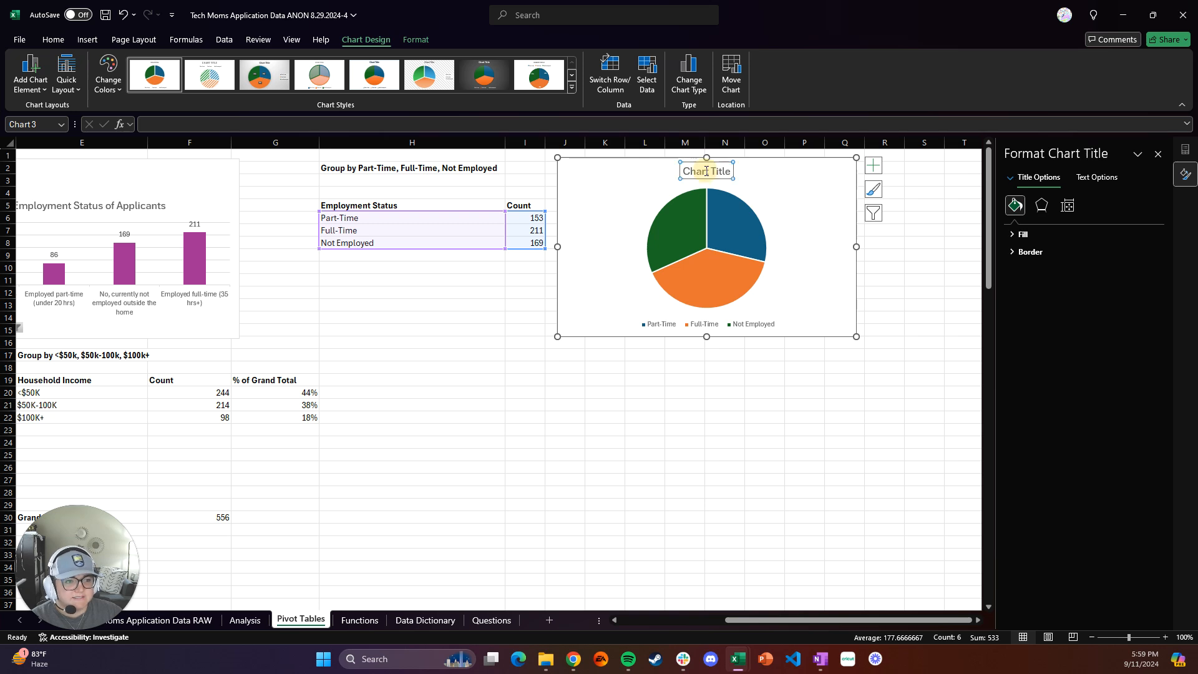
double_click(708, 174)
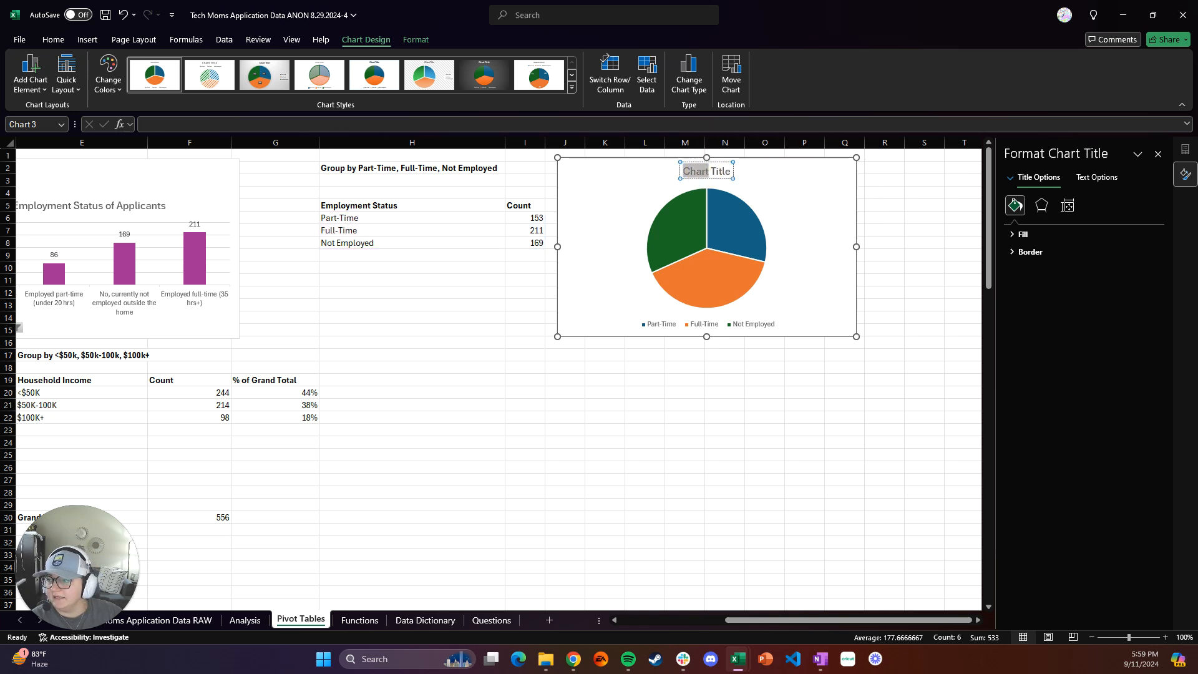
key(alt+Tab)
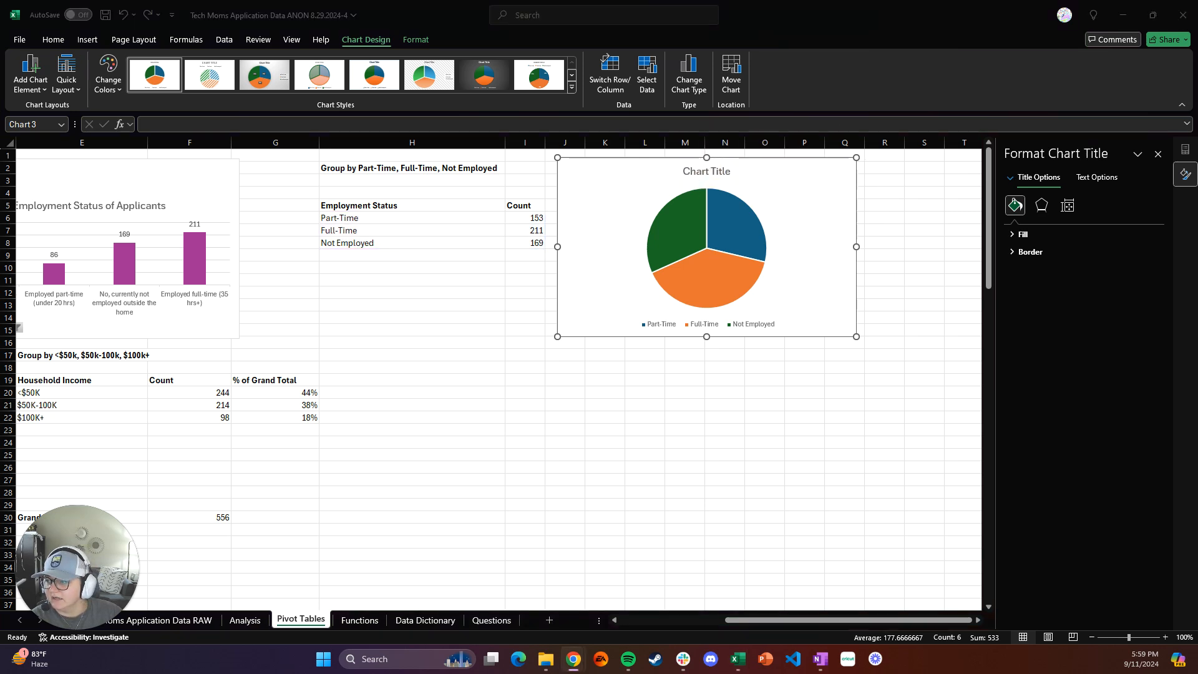
click(727, 174)
triple_click(725, 174)
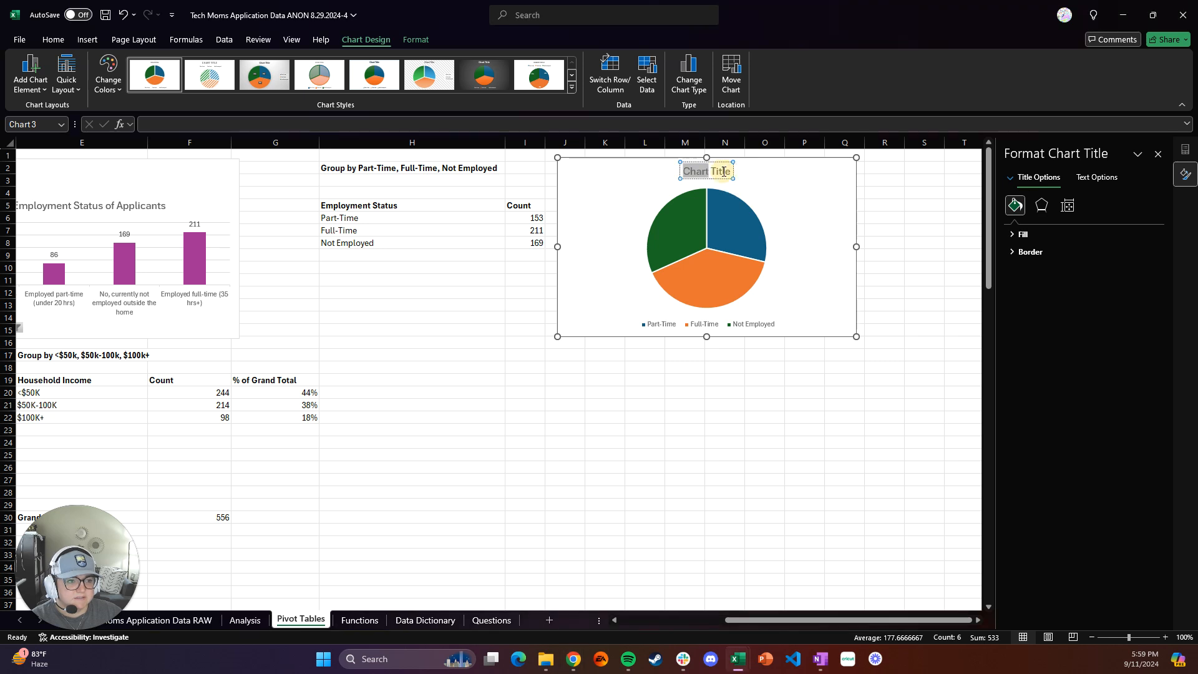
text(Emplo)
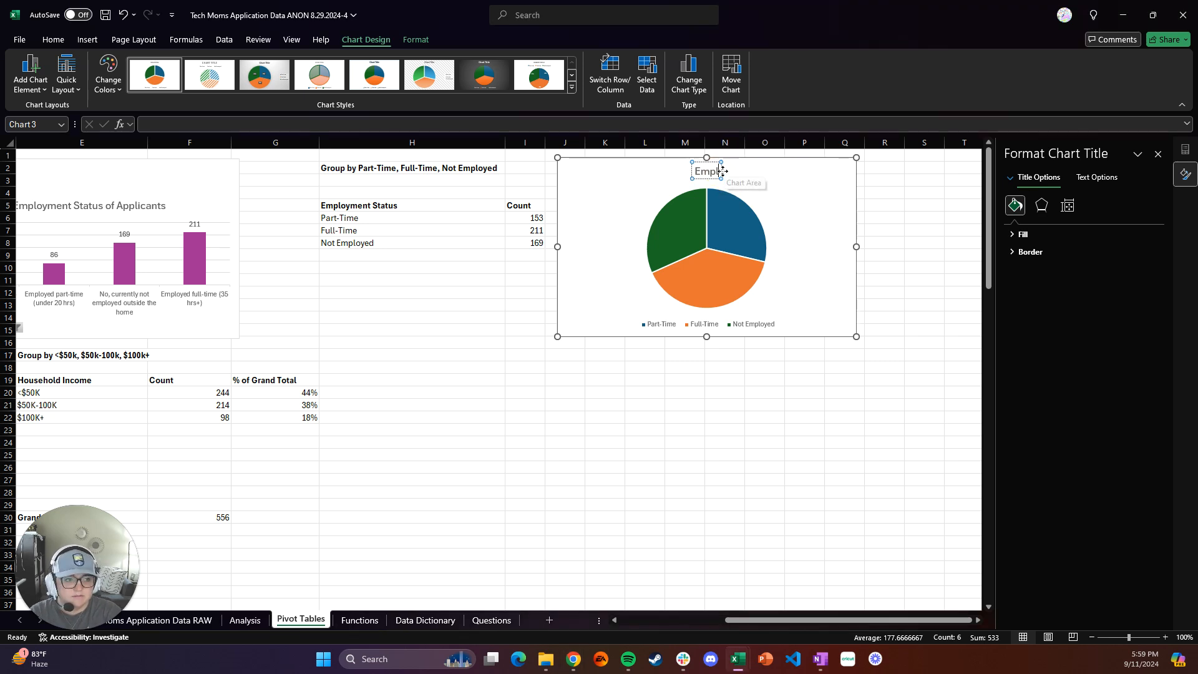
text(yment )
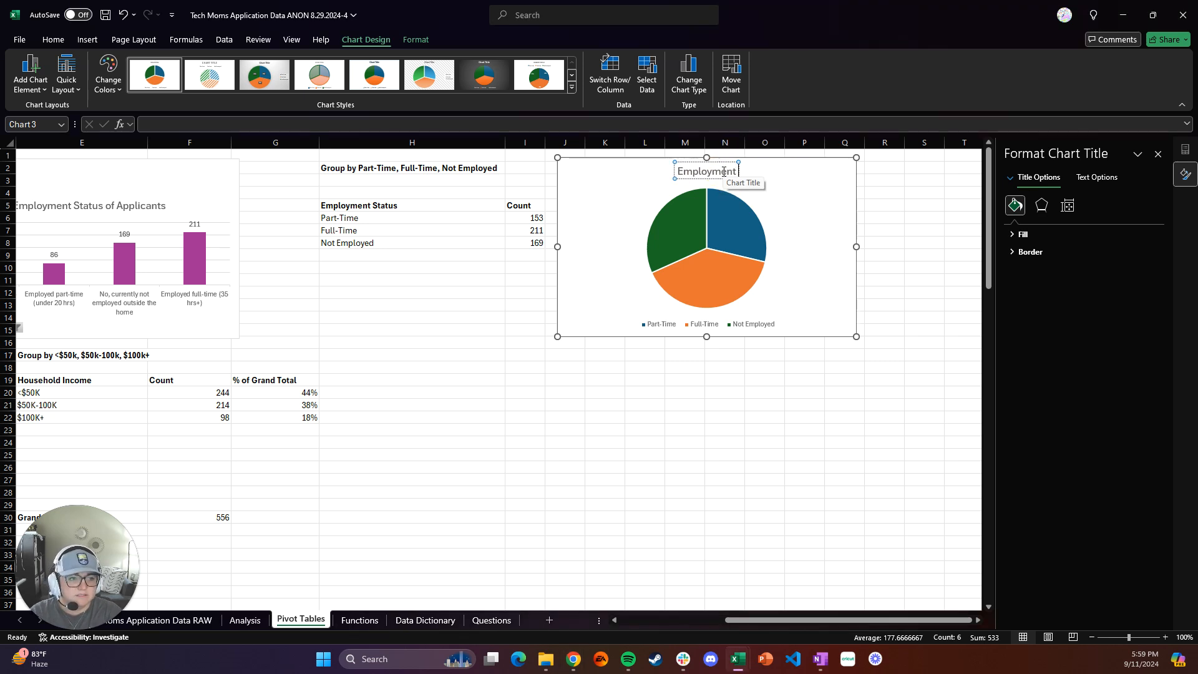
text(Status)
key(Return)
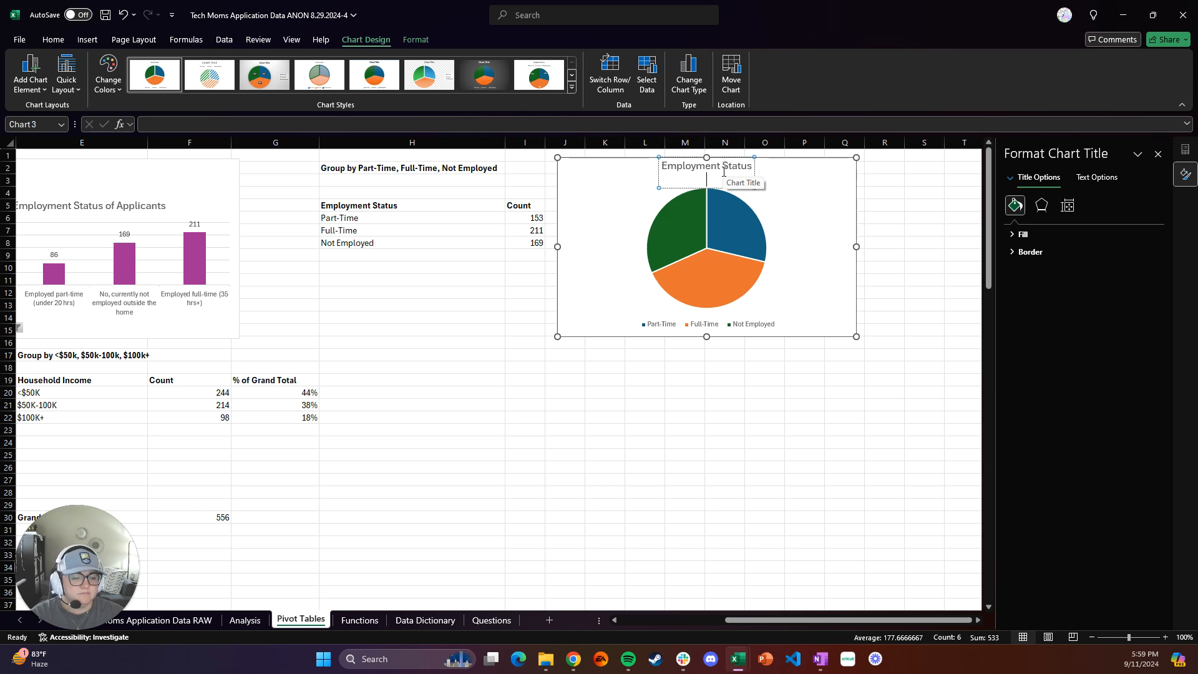
key(BackSpace)
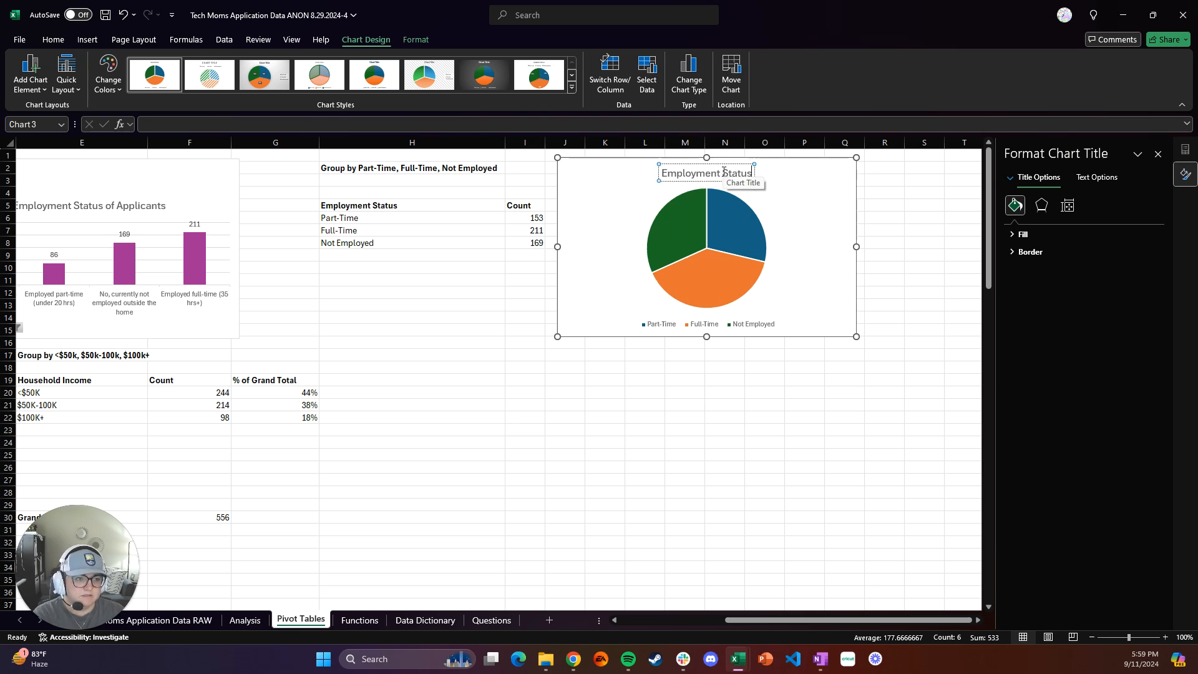
click(791, 212)
Step: Try the pie chart's legend in the Right, Top and Left positions
mouse_move(699, 219)
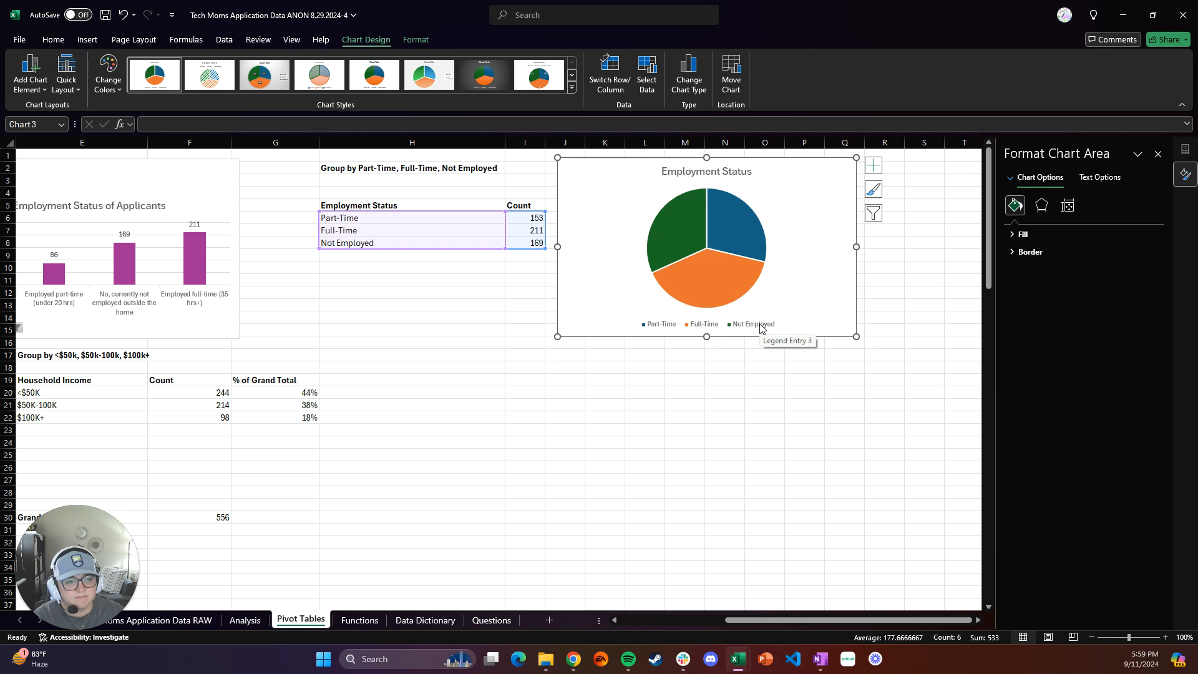
click(875, 167)
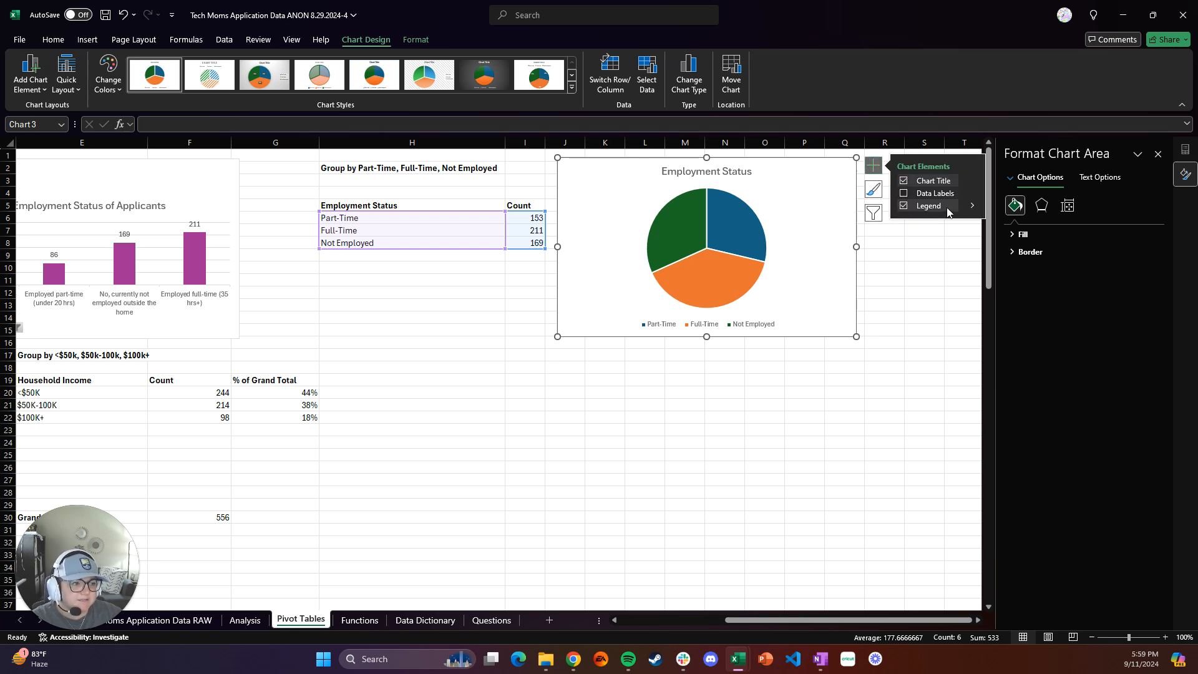
click(972, 206)
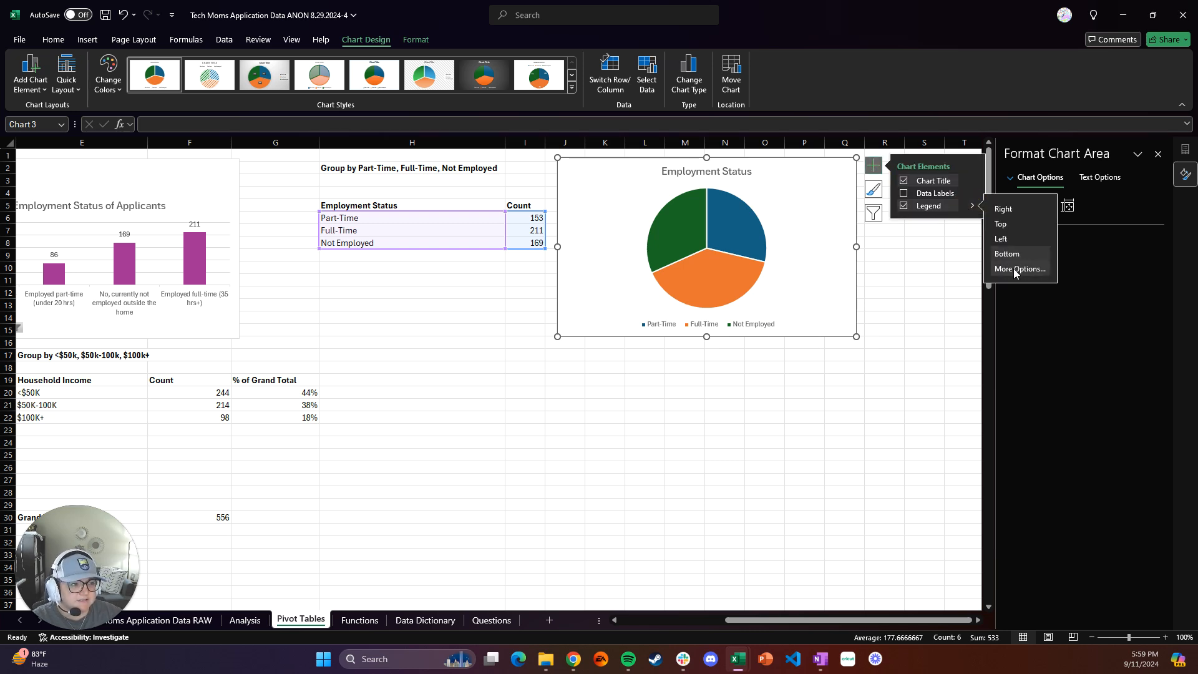
click(1013, 213)
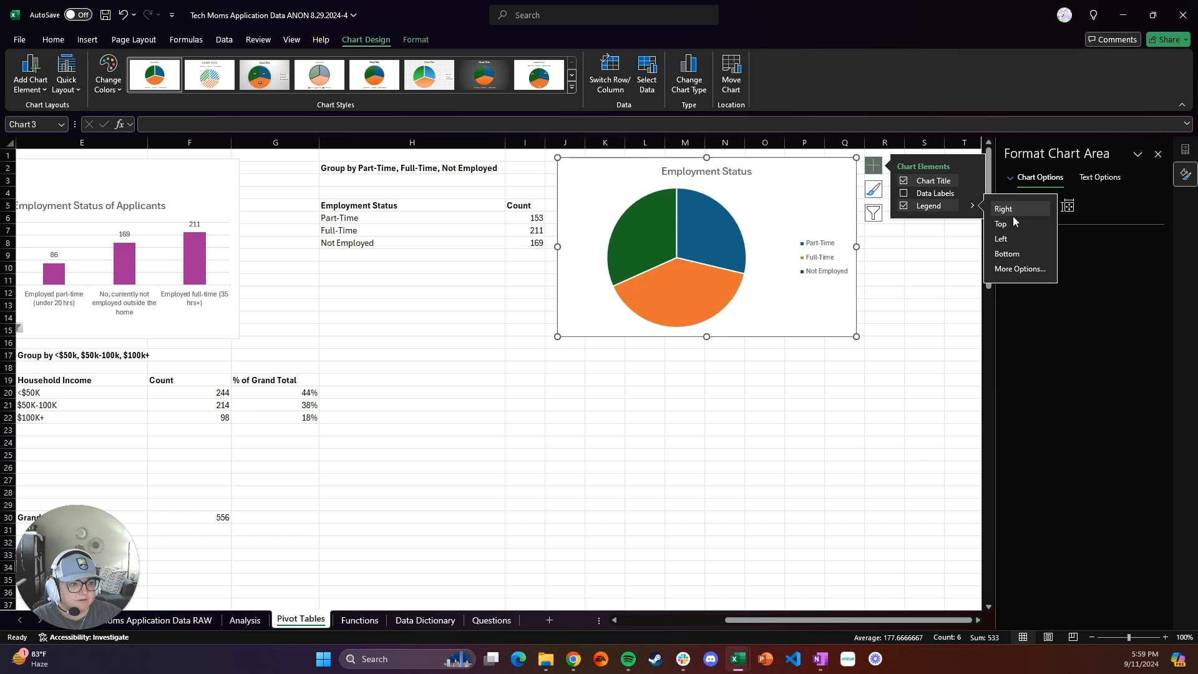
click(1017, 227)
click(1018, 241)
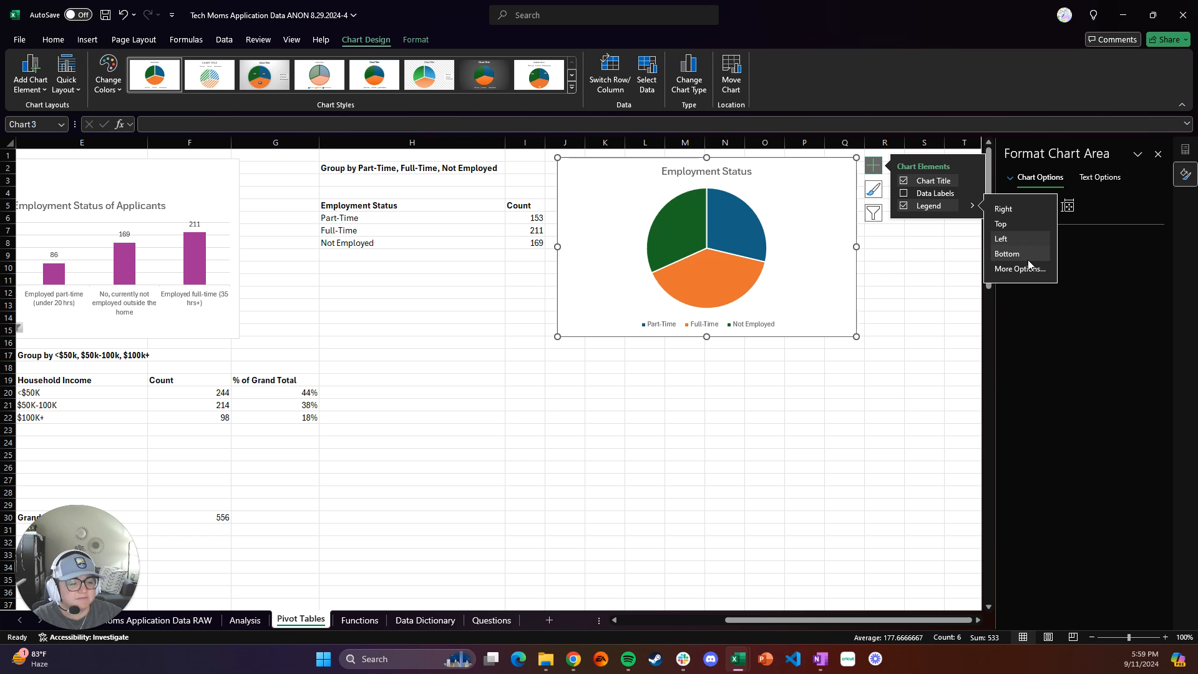
Step: Remove the pie chart's legend and label the slices with Data Callout labels
click(905, 209)
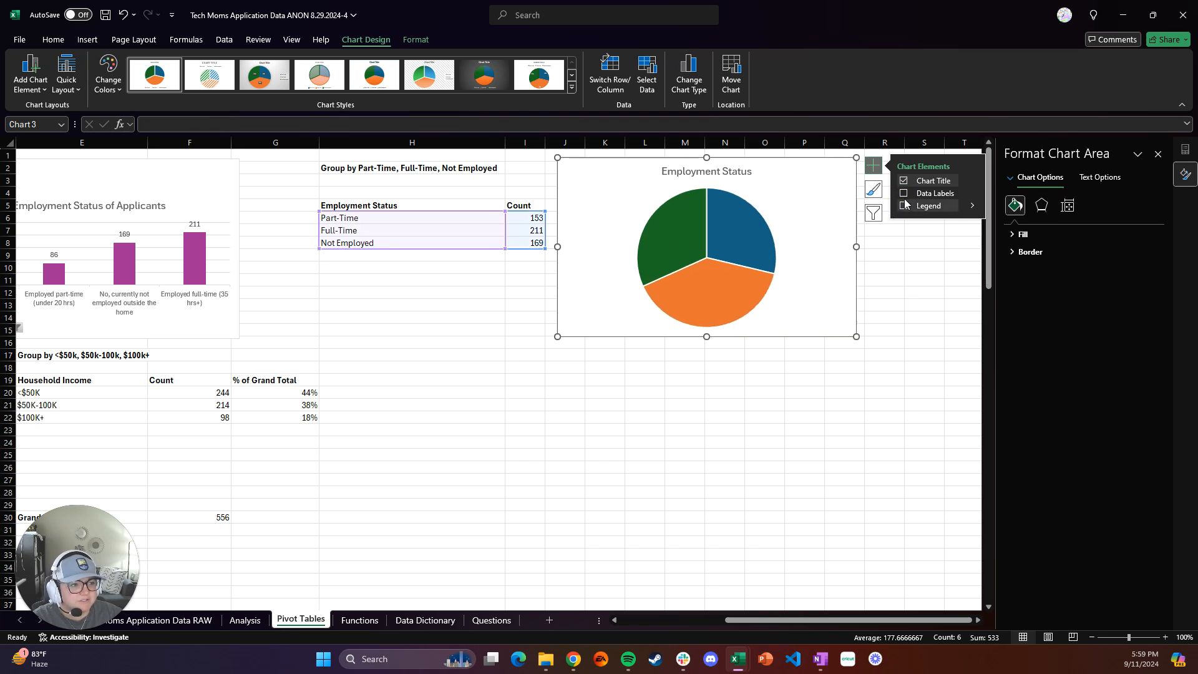
click(904, 195)
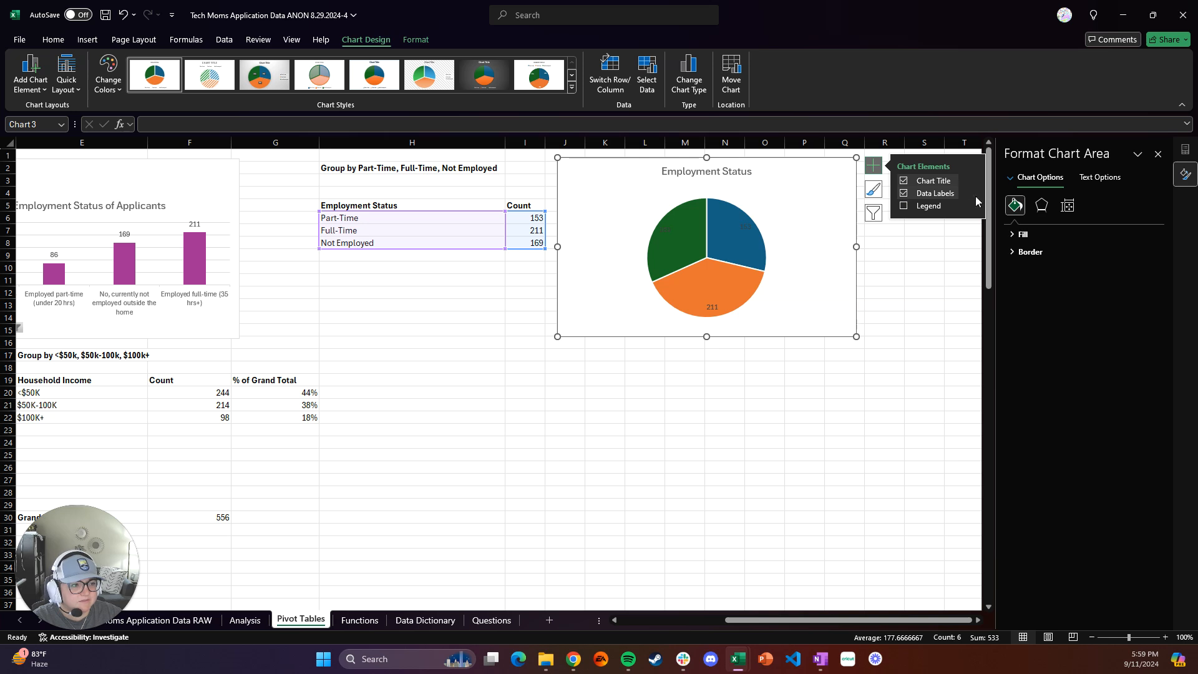
mouse_move(976, 198)
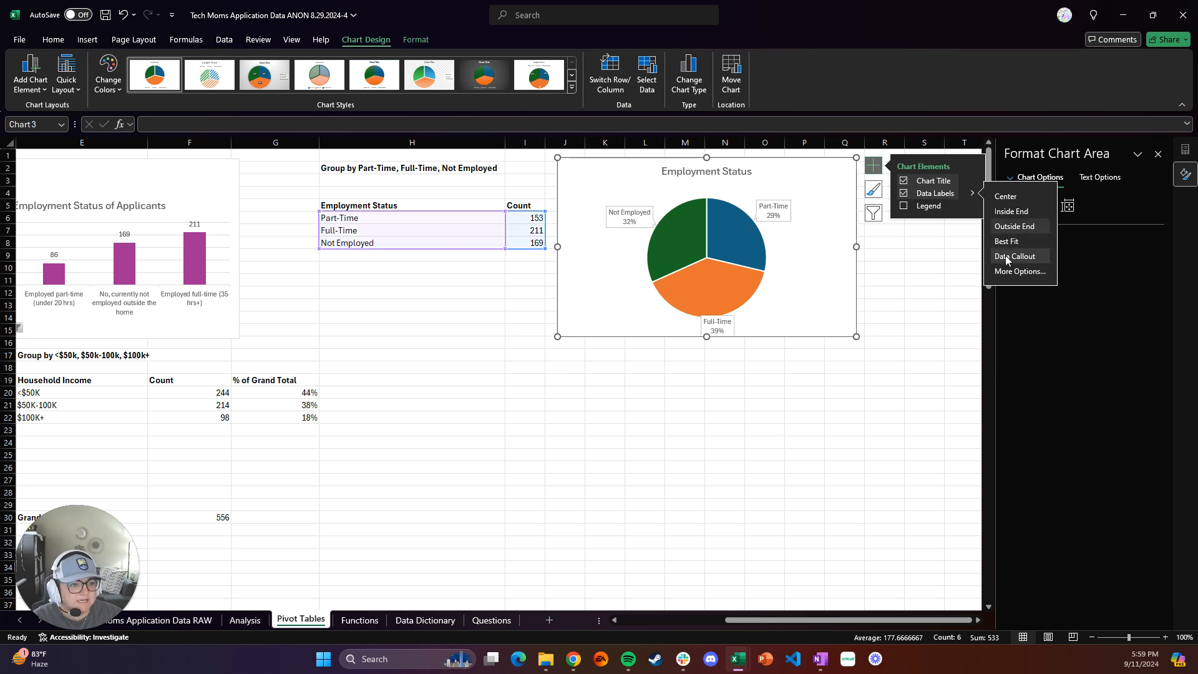
Step: Enlarge the pie chart so that it extends to about column R and row 17, keeping its upper-left corner in place
drag(707, 337, 709, 354)
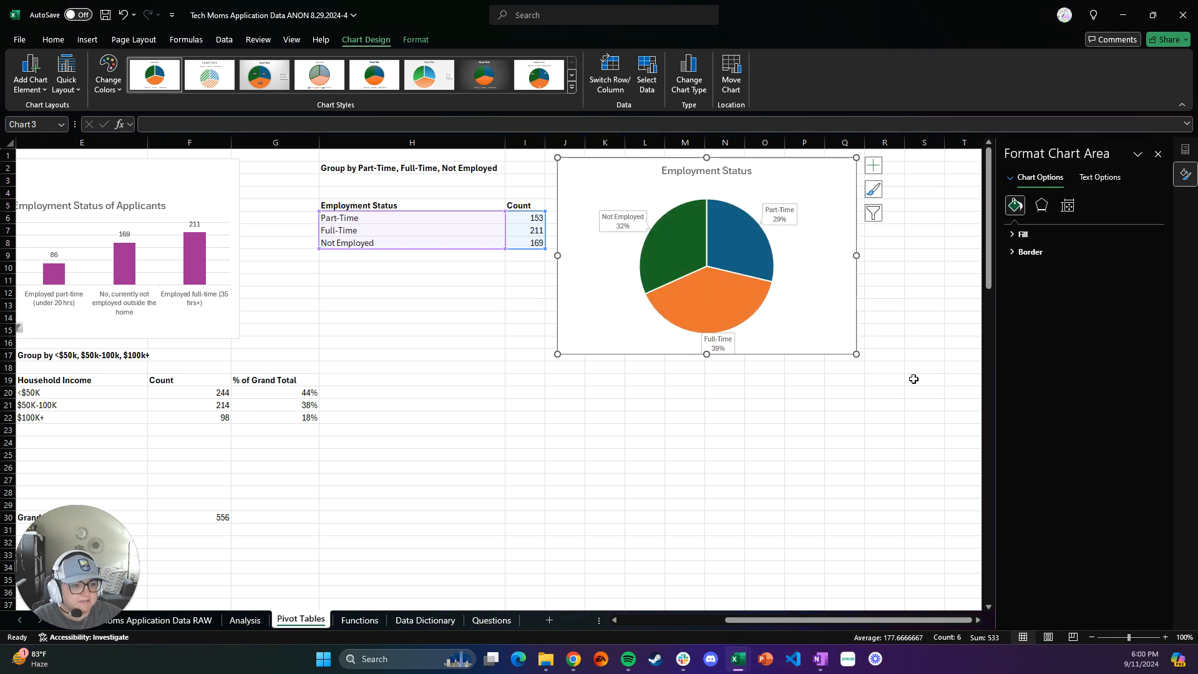
drag(857, 354, 895, 361)
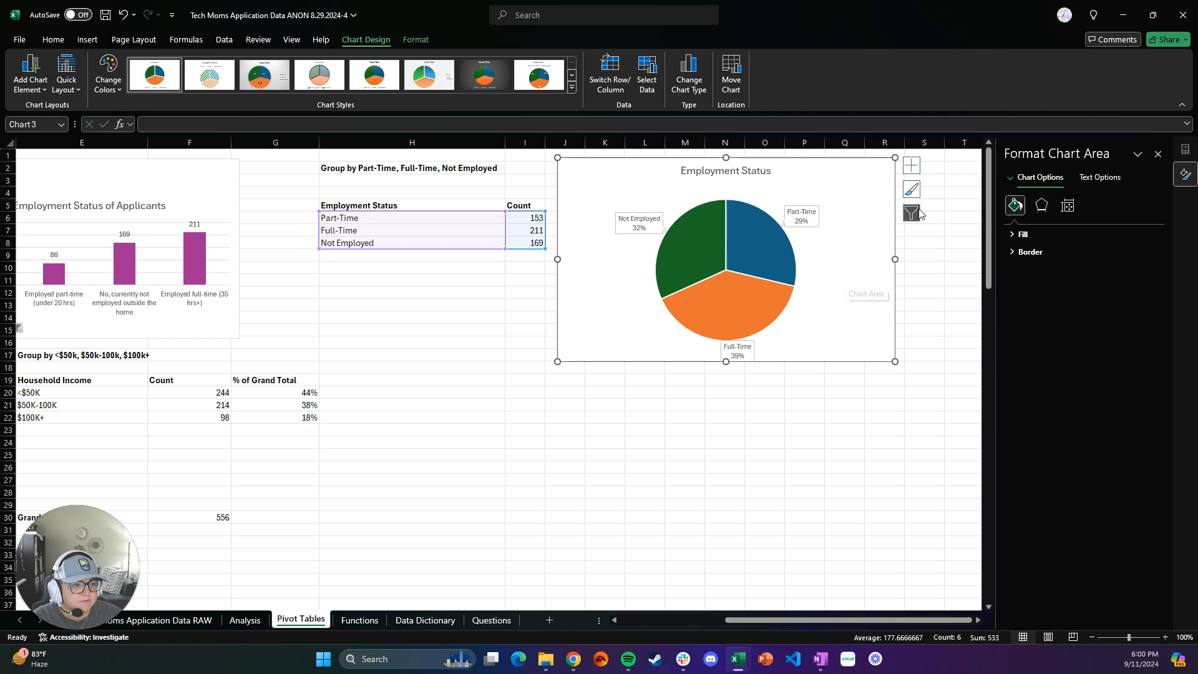
click(912, 165)
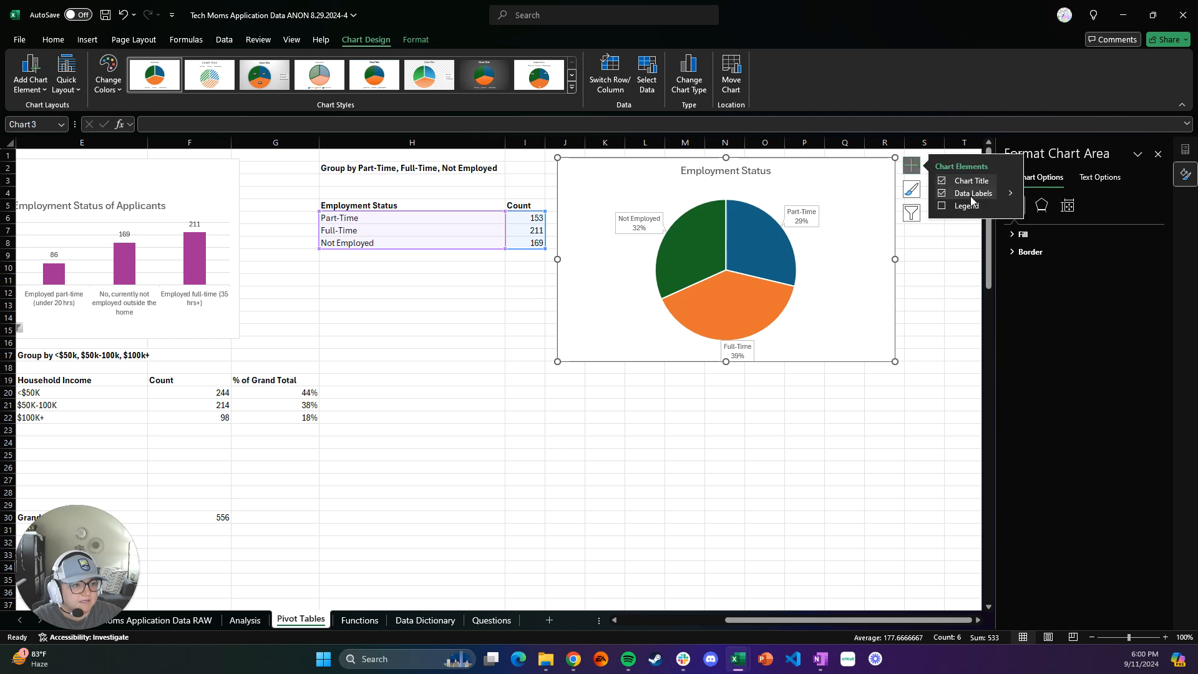
click(1012, 195)
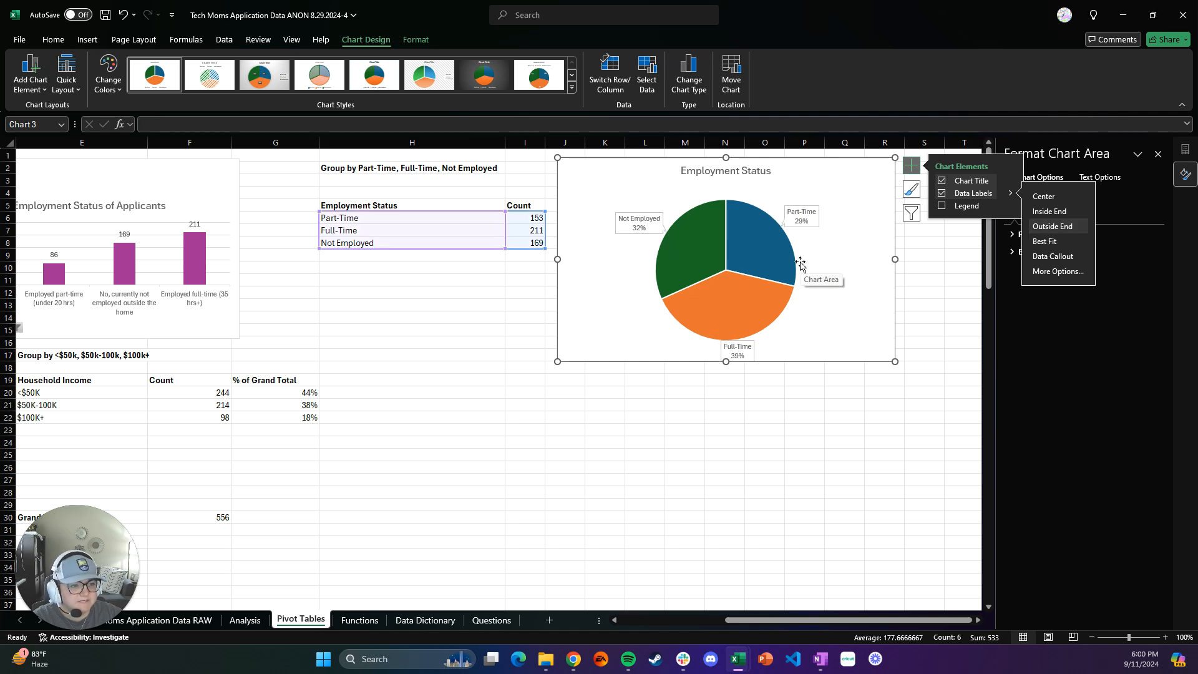
Step: Extend the pie chart's title to read "Employment Status of Applicants"
click(773, 172)
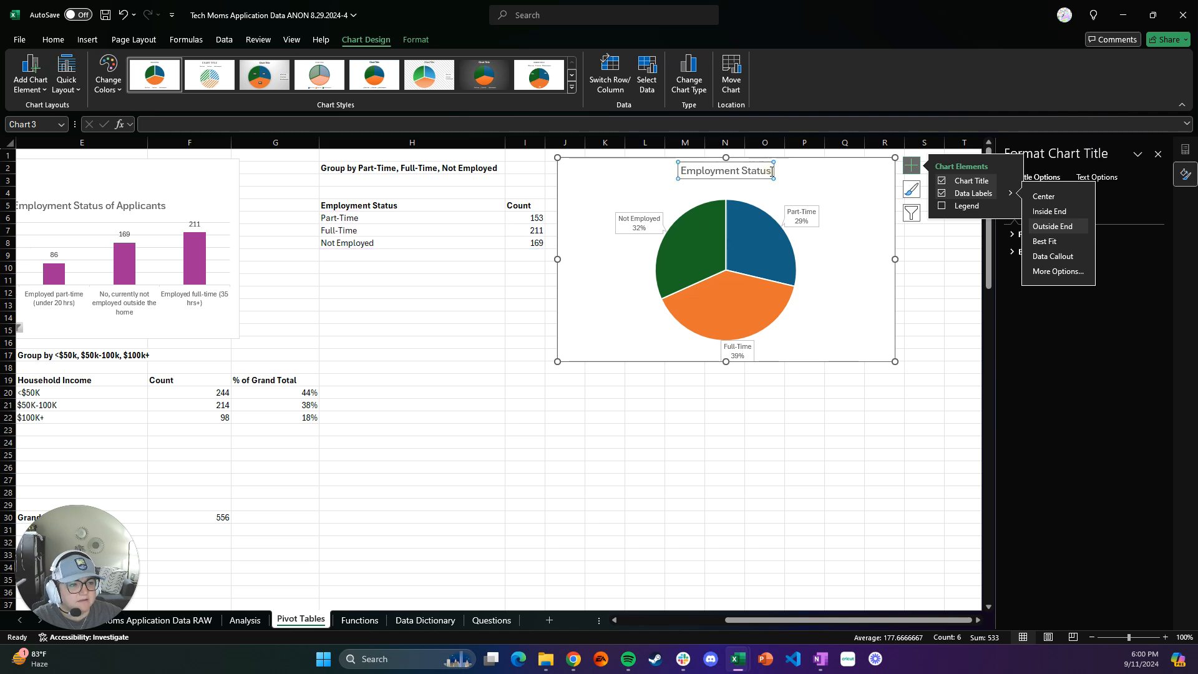
click(772, 171)
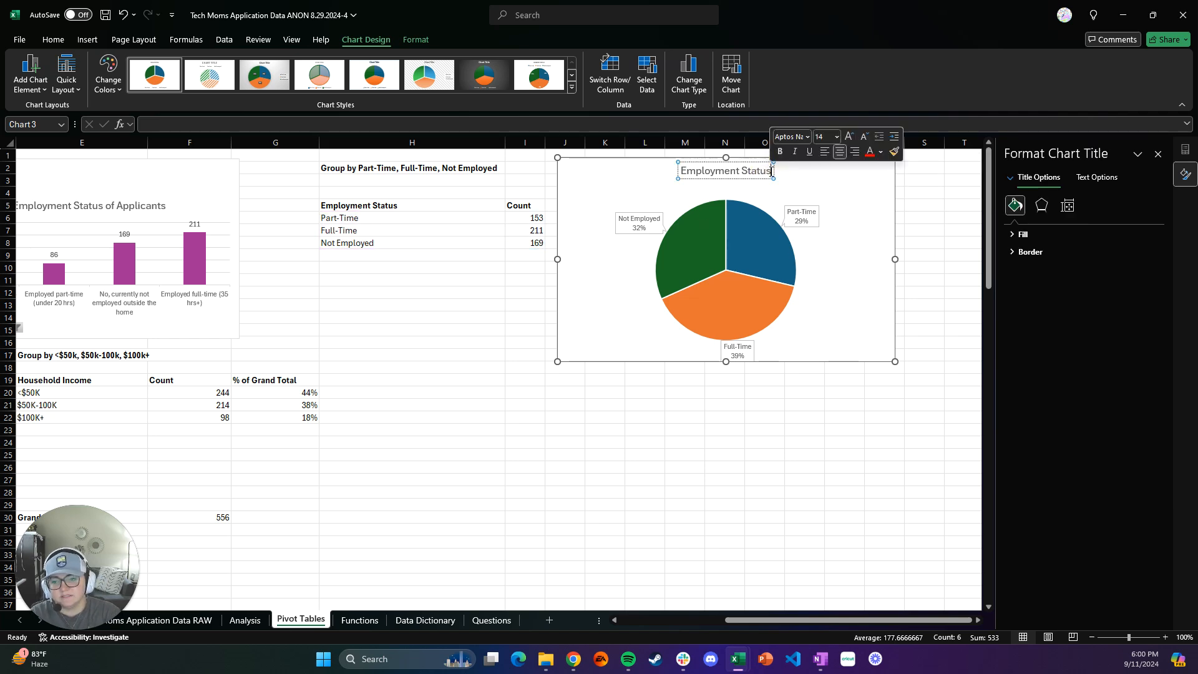
text(of Applicant)
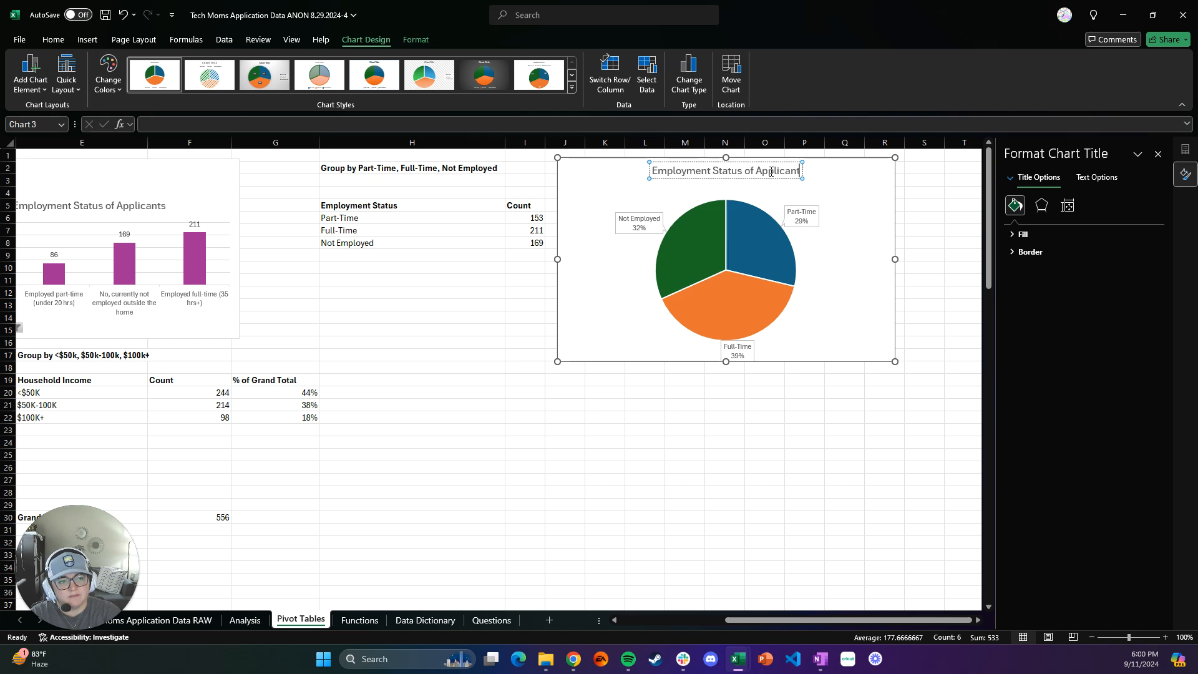
text(s)
key(Return)
key(BackSpace)
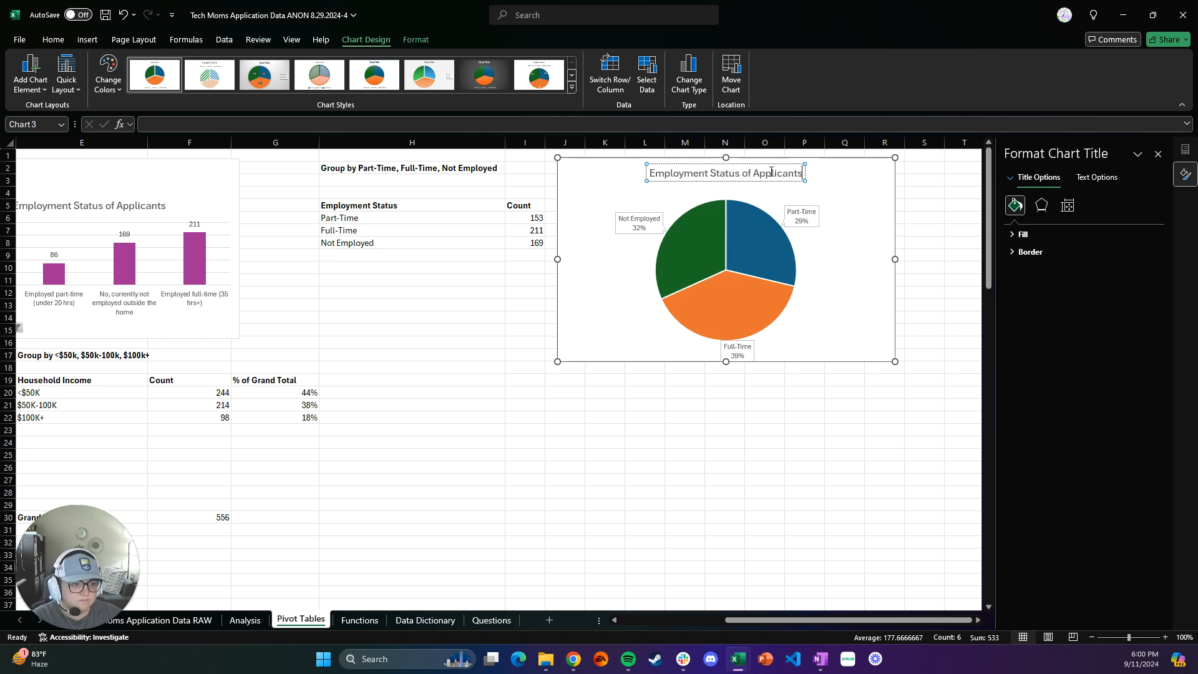
click(851, 193)
Step: Recolour the pie chart with the third Colorful palette, which starts with orange, blue and green
click(764, 256)
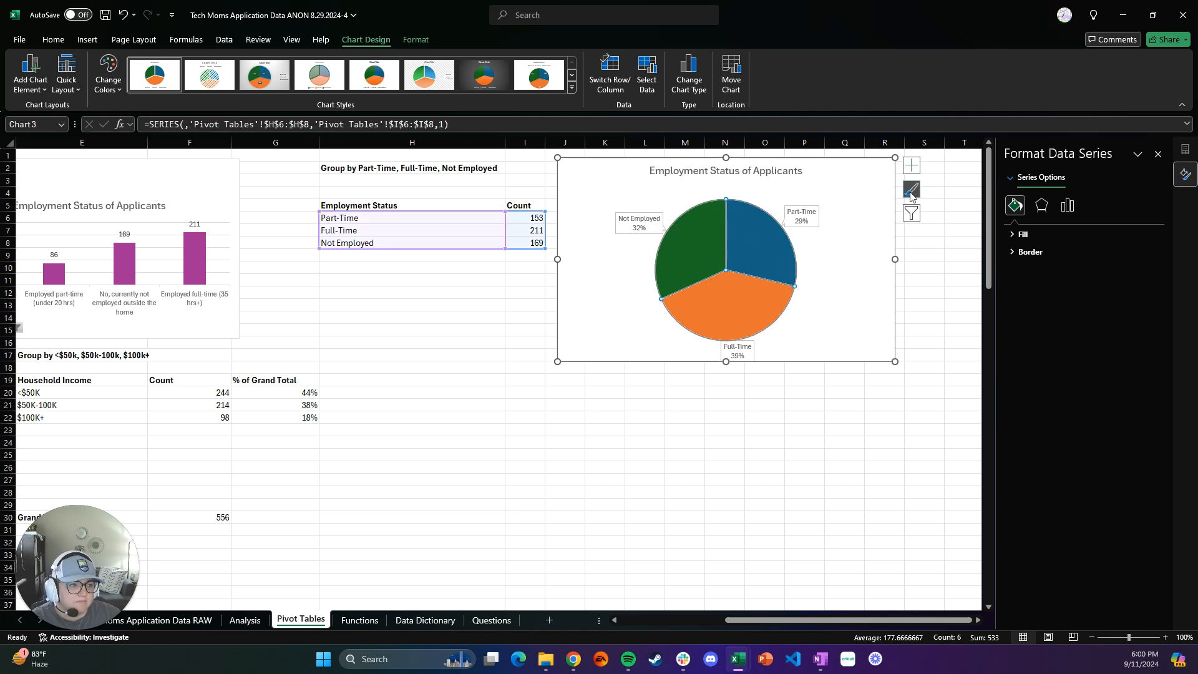
click(910, 189)
click(974, 191)
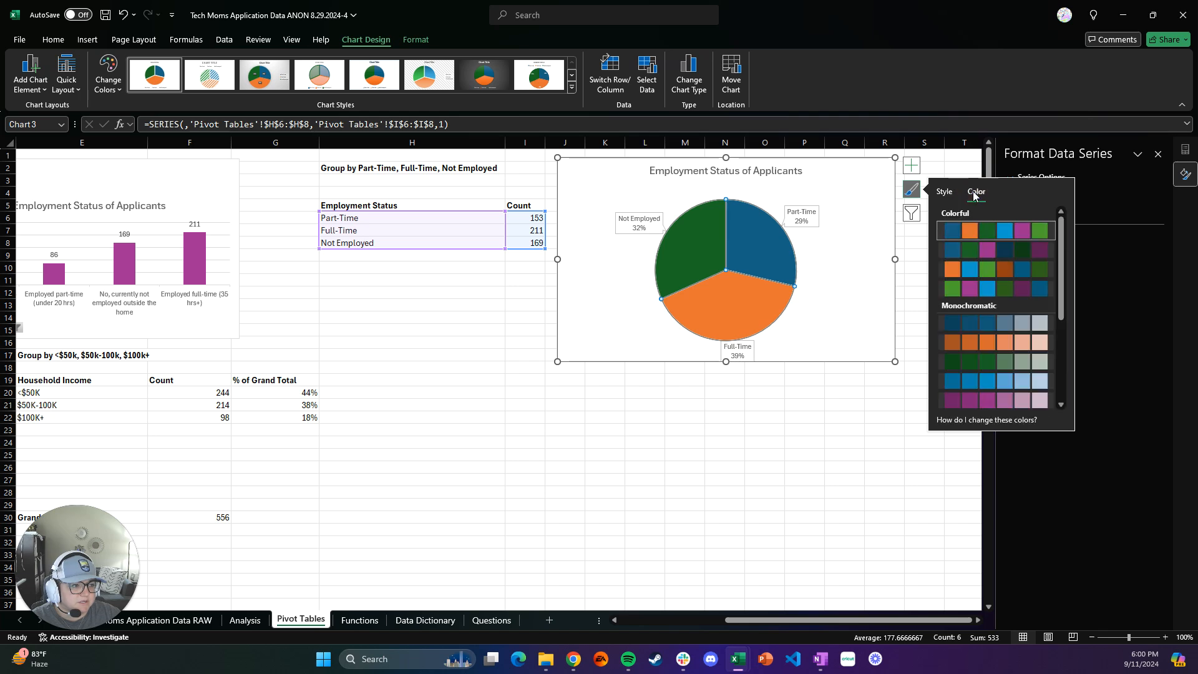
click(986, 272)
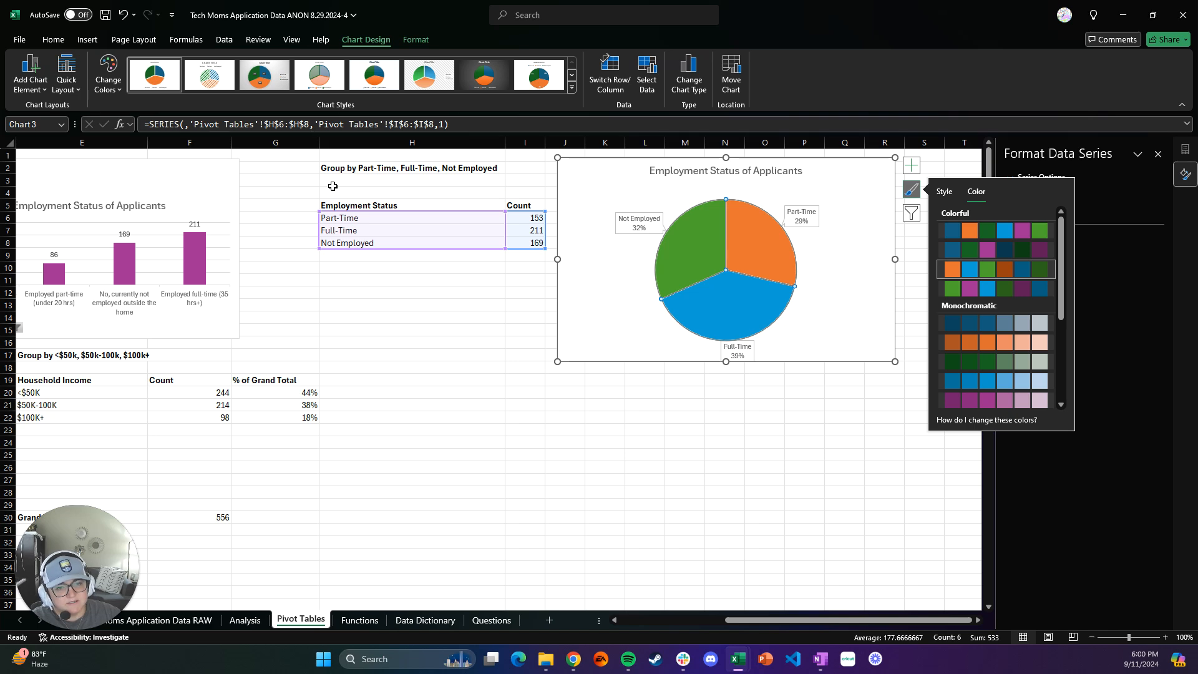
Step: Examine the formulas behind the grouped employment status counts in I8, I7 and I6
click(522, 244)
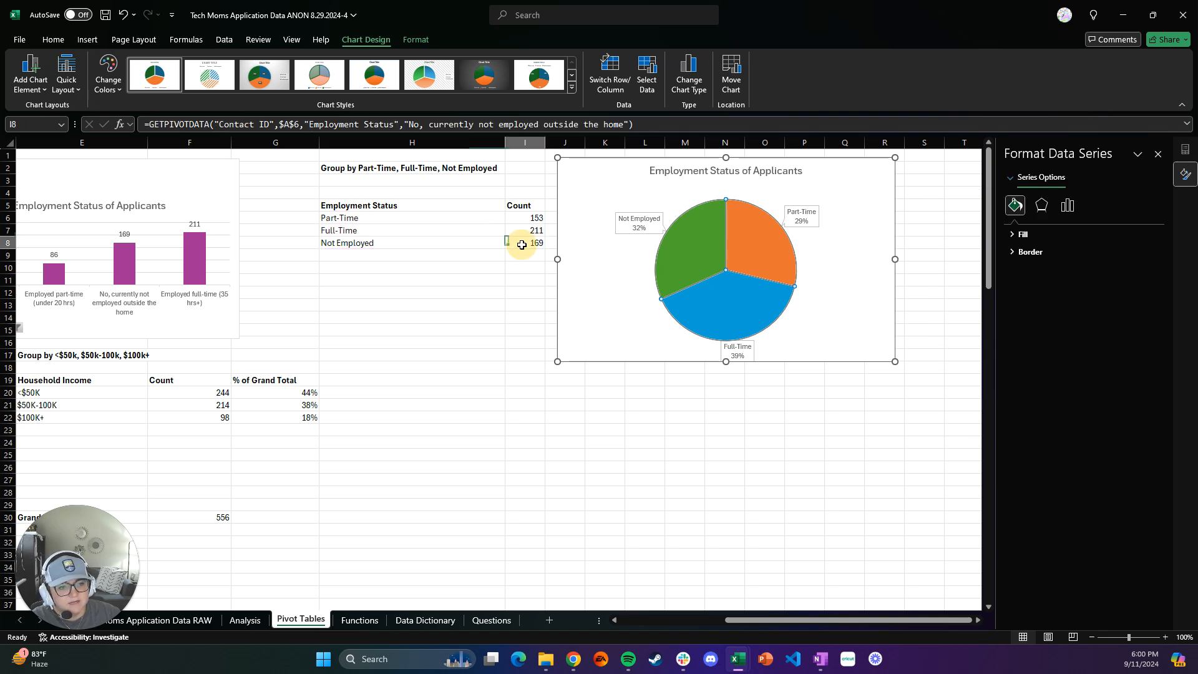
click(522, 231)
click(524, 217)
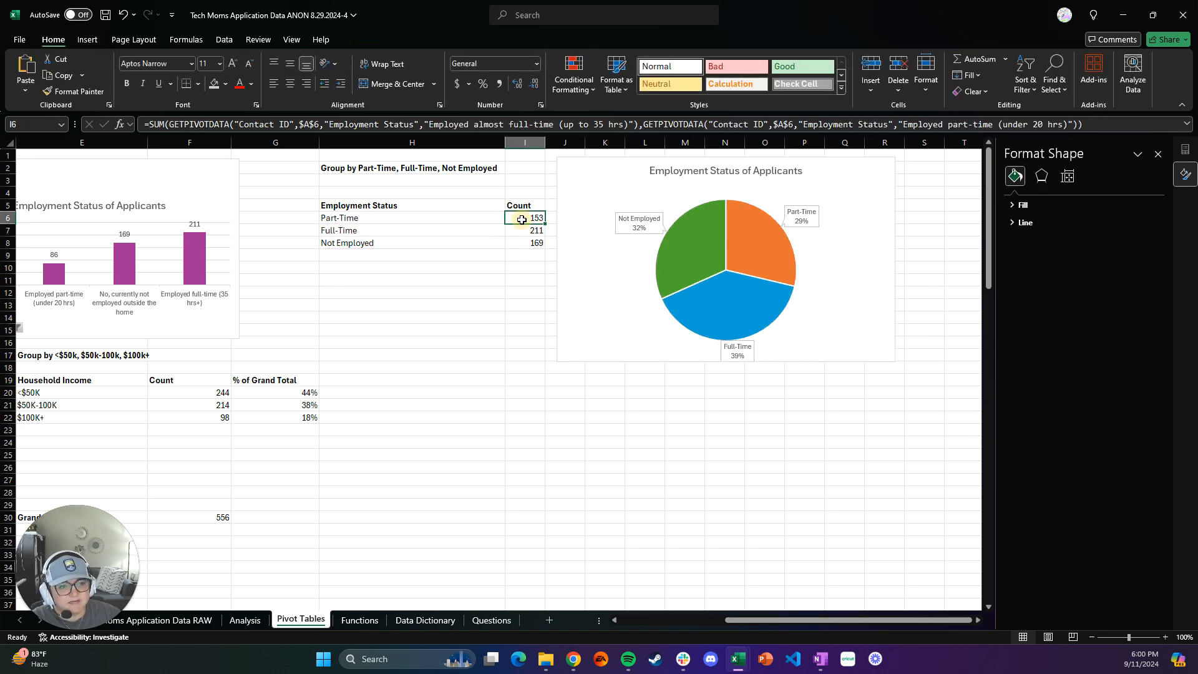
click(399, 280)
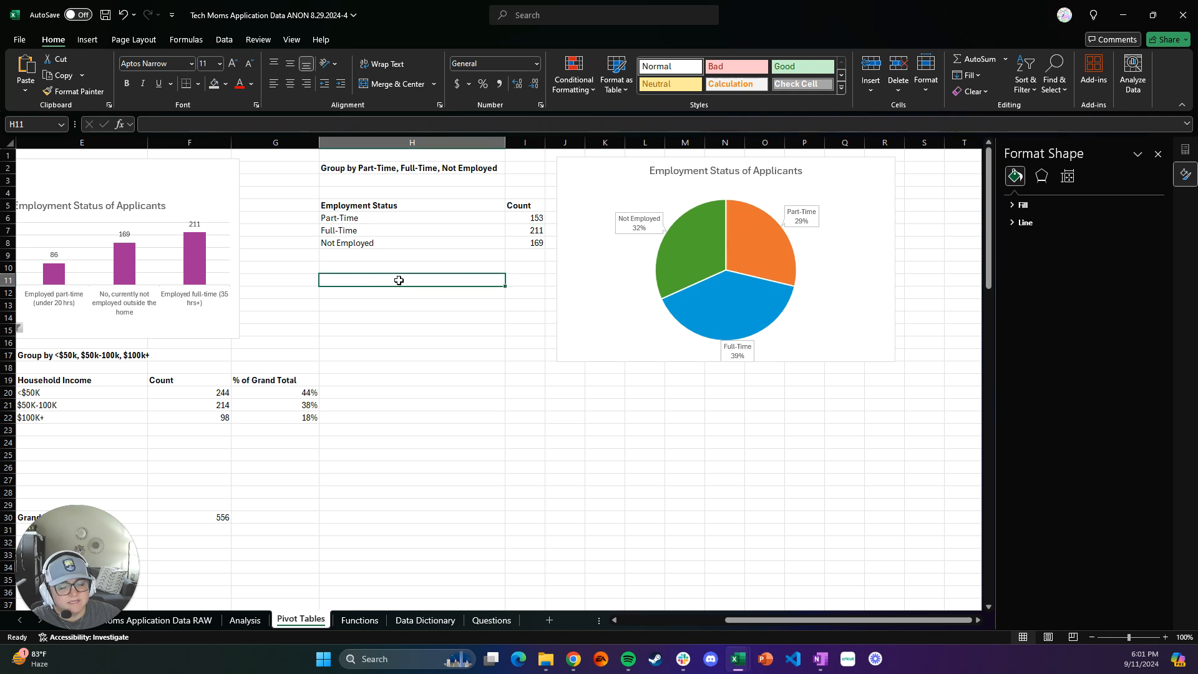
Step: Move the pie chart slightly closer to the grouped employment status table and deselect it
scroll(405, 284, left, 5)
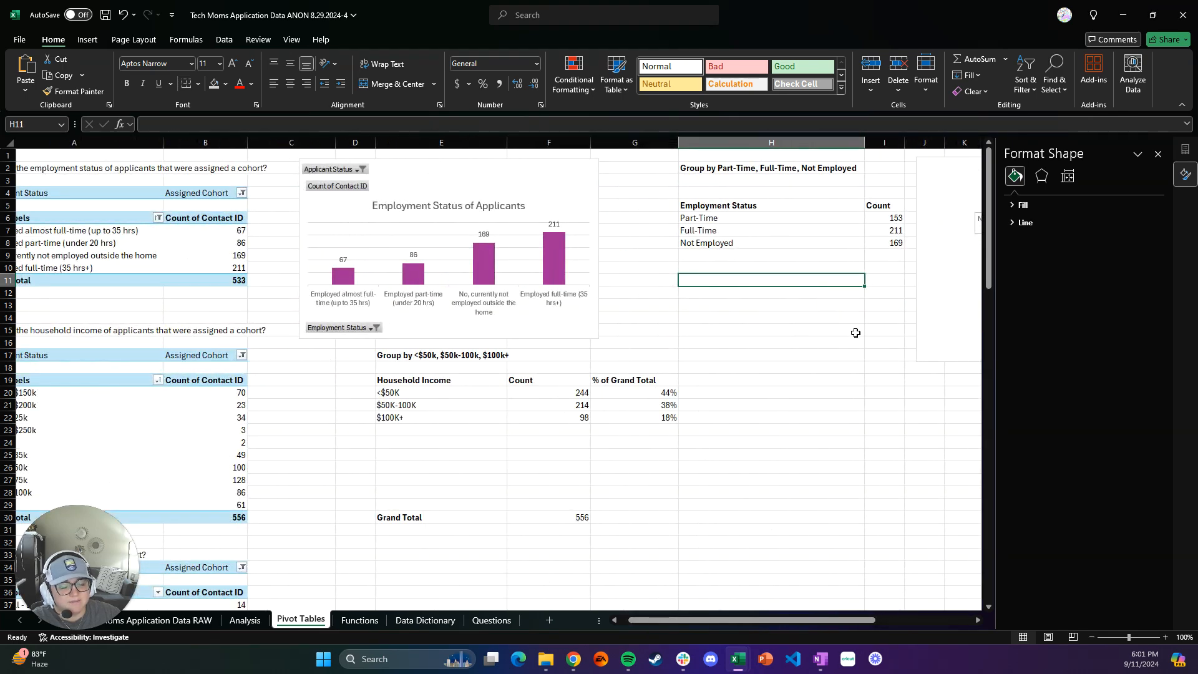
scroll(886, 334, right, 3)
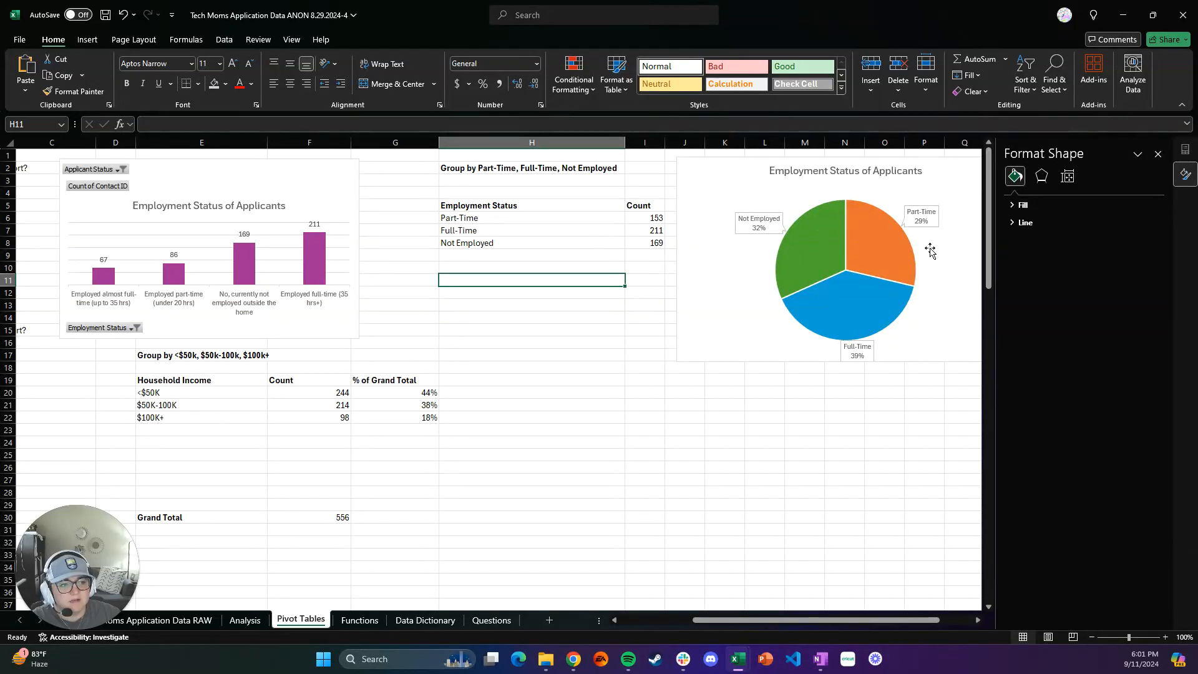
drag(715, 292, 707, 290)
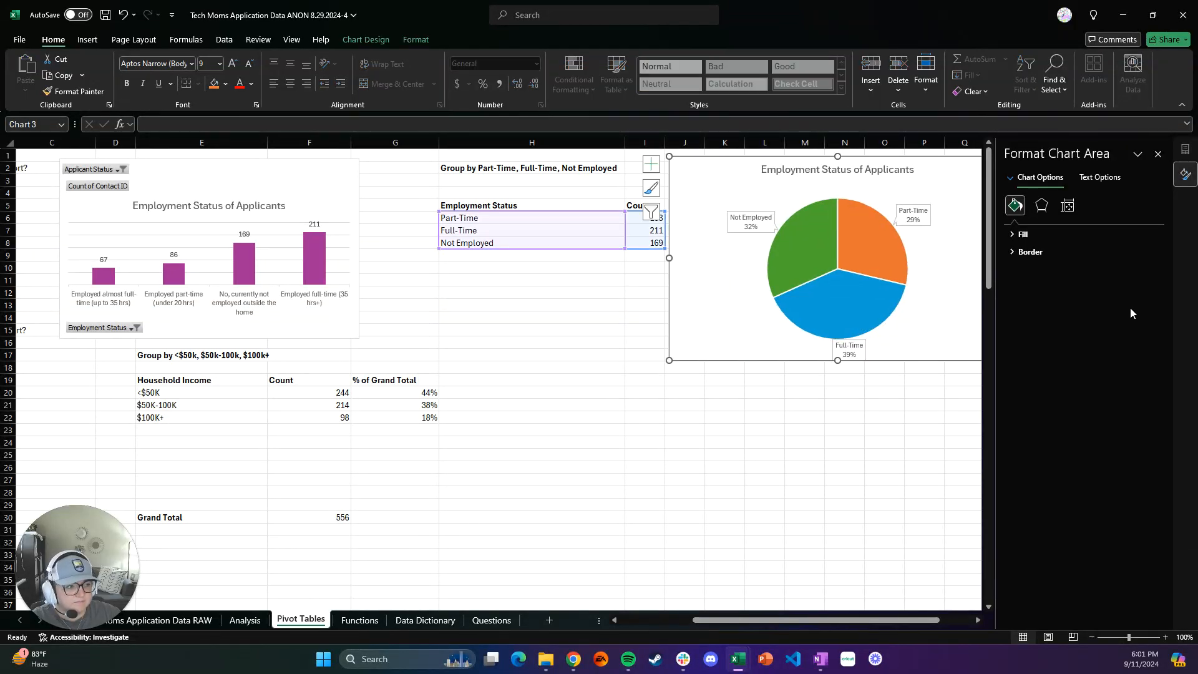
key(Escape)
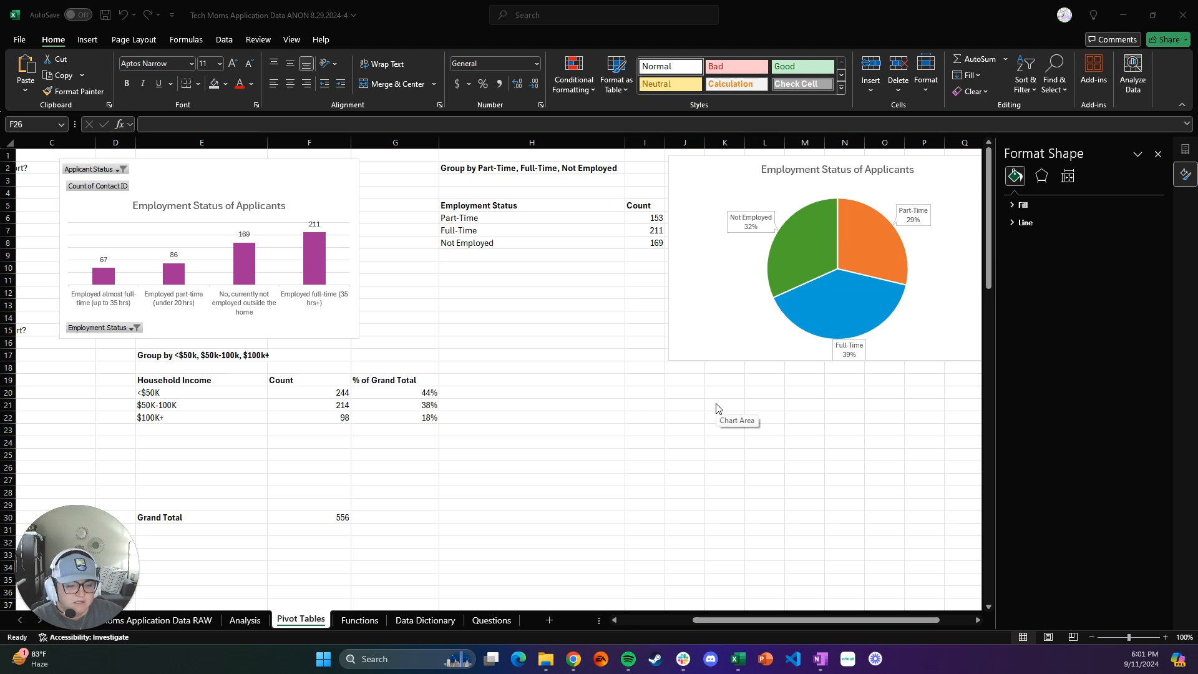
click(293, 446)
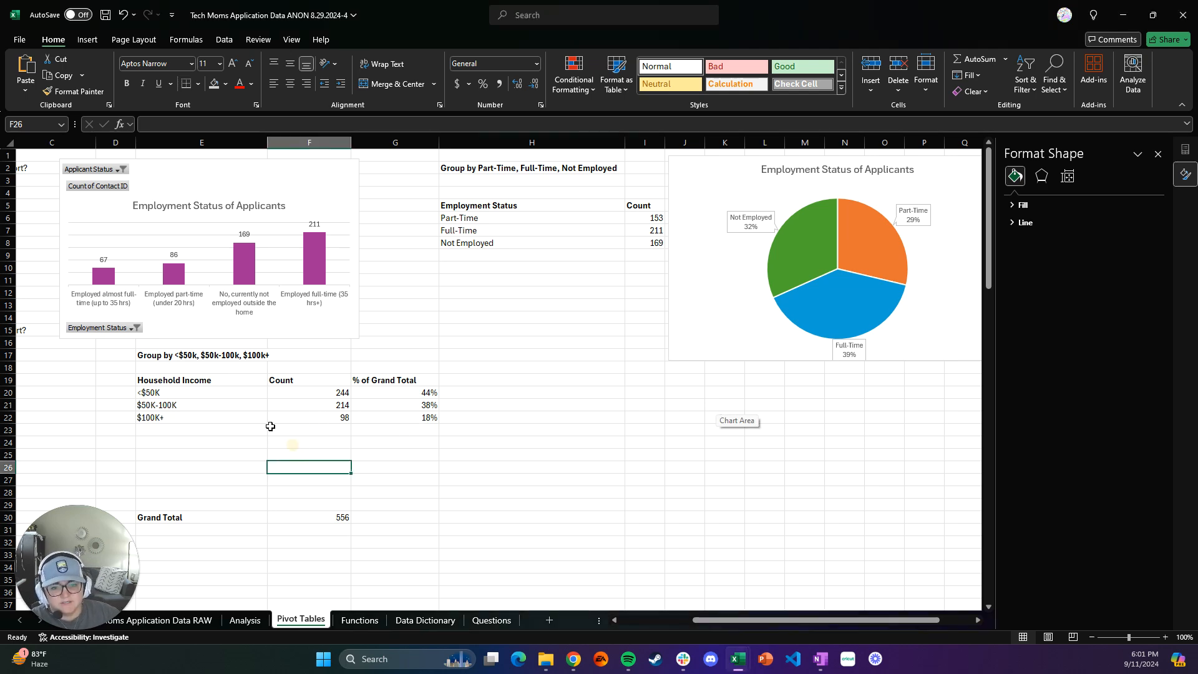
click(195, 391)
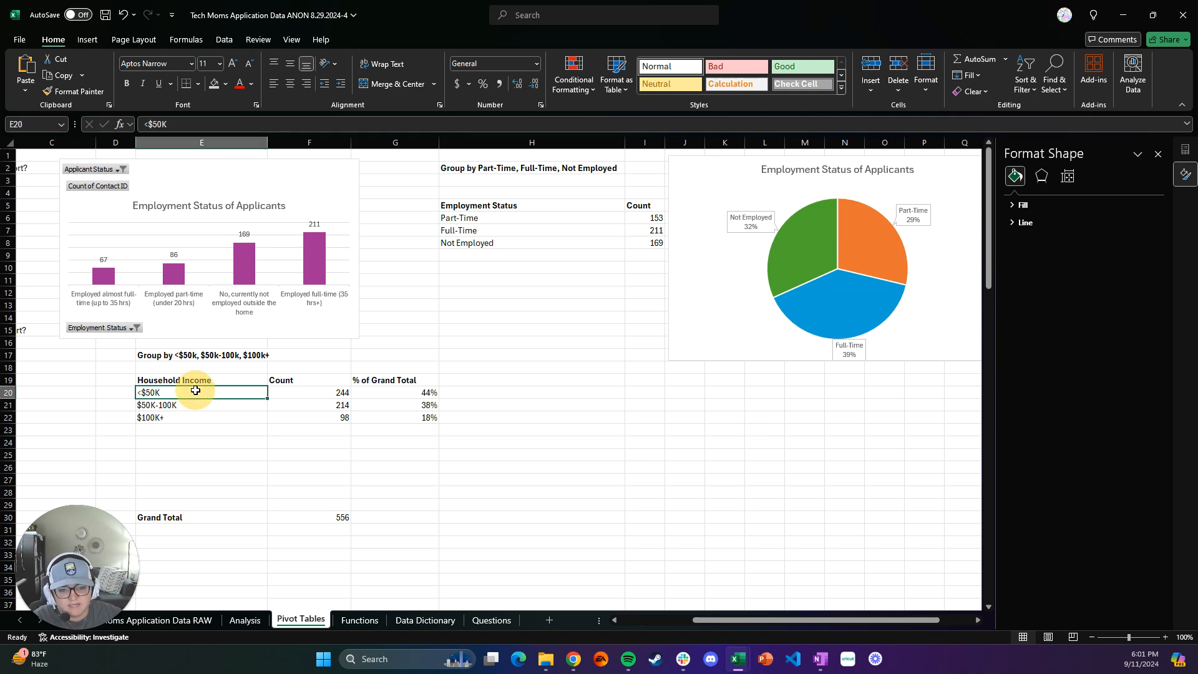
drag(195, 391, 341, 417)
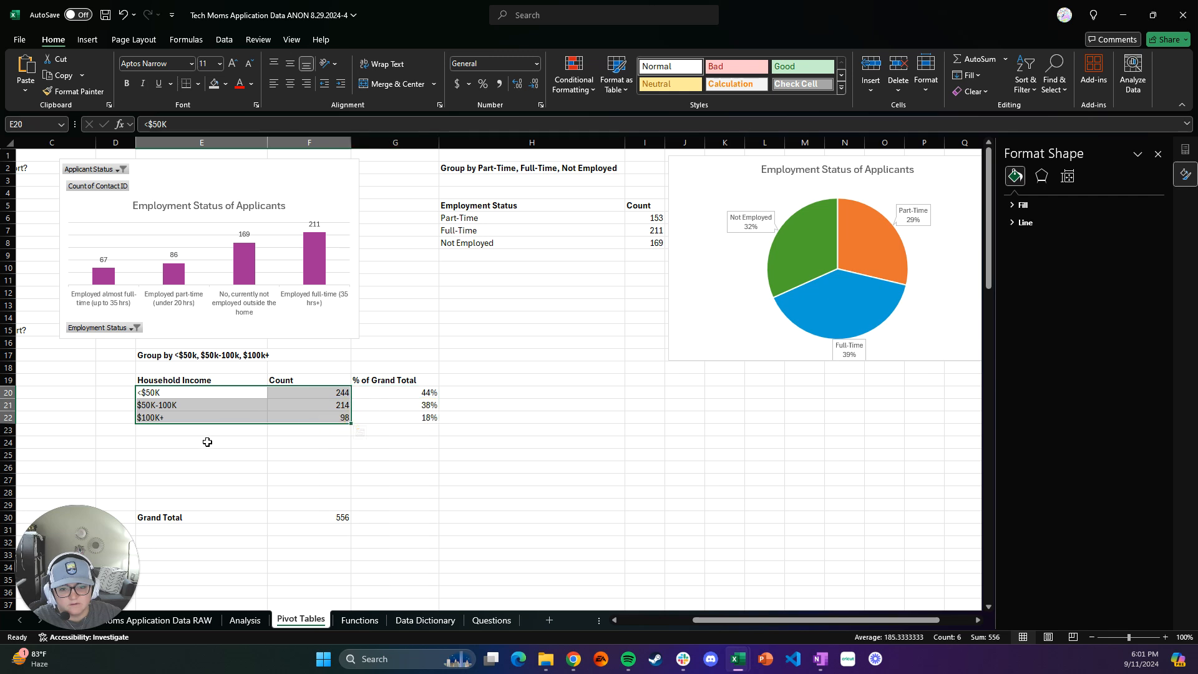
click(374, 447)
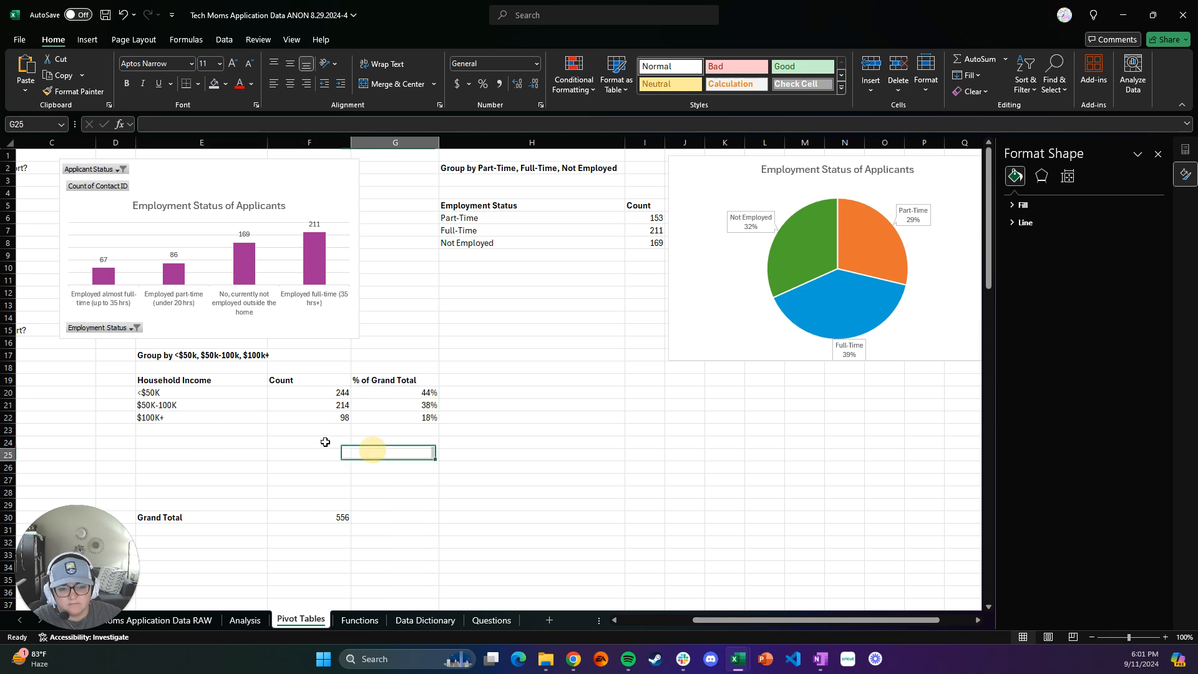
drag(203, 392, 400, 413)
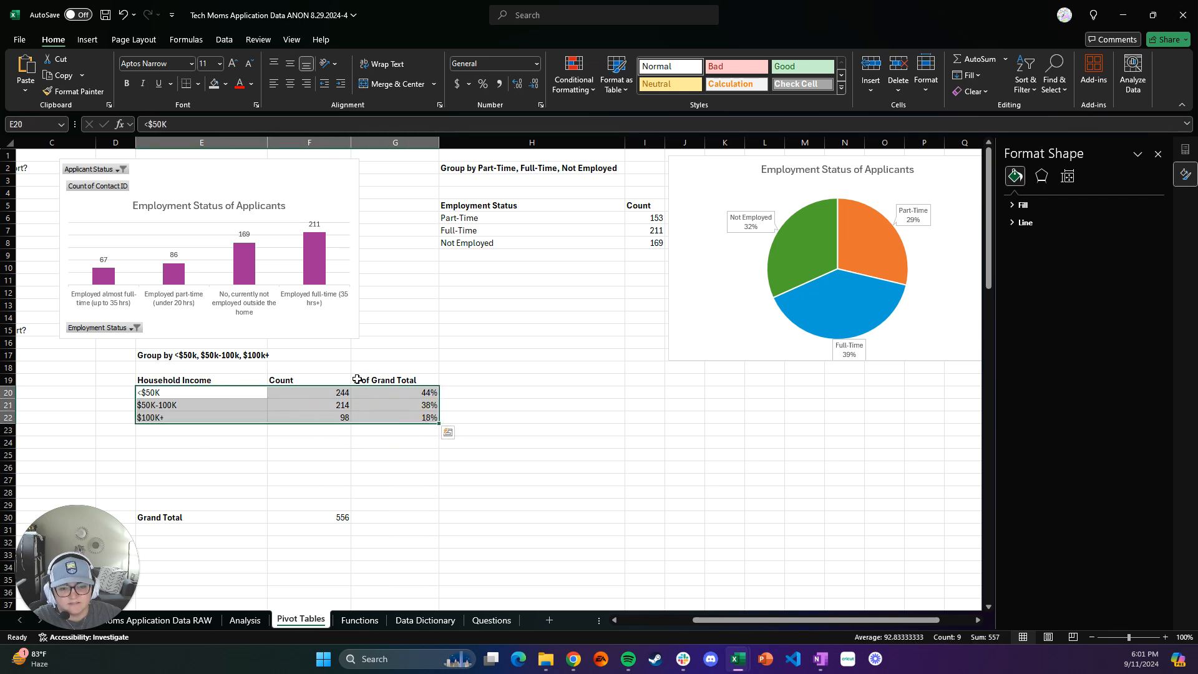
drag(176, 381, 327, 419)
click(216, 408)
drag(186, 382, 401, 418)
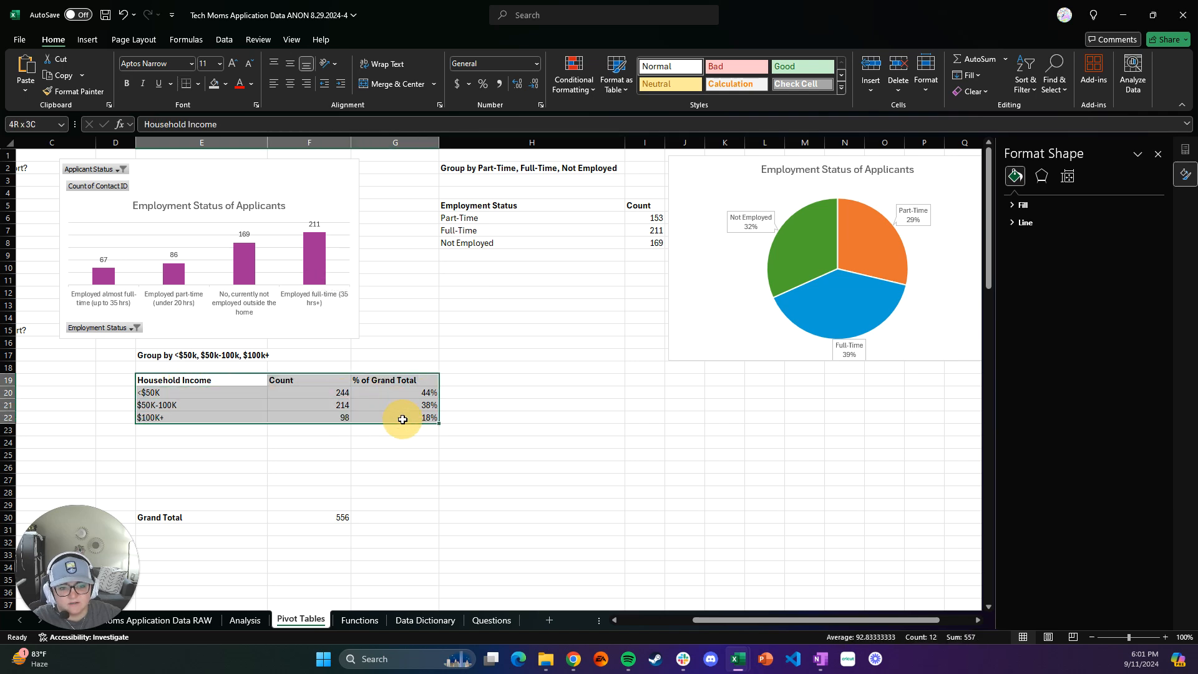
Step: Preview histogram, column and recommended chart types for the household income data in E20:G22 without inserting one
drag(181, 394, 404, 417)
click(87, 39)
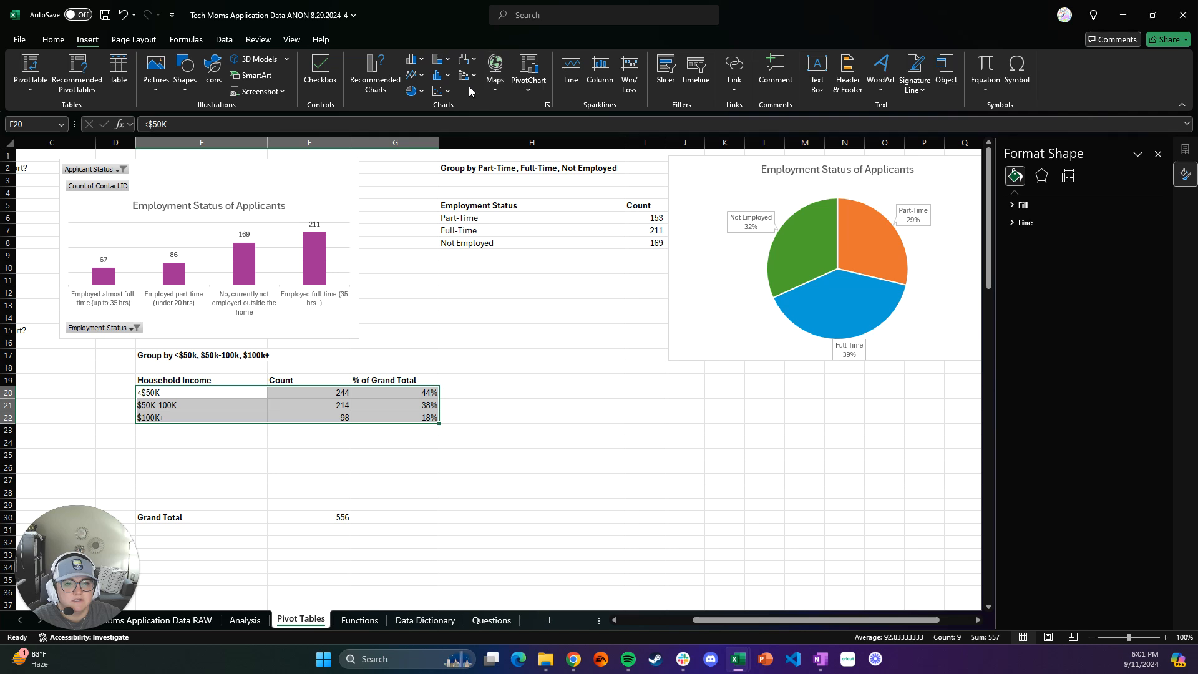
click(440, 76)
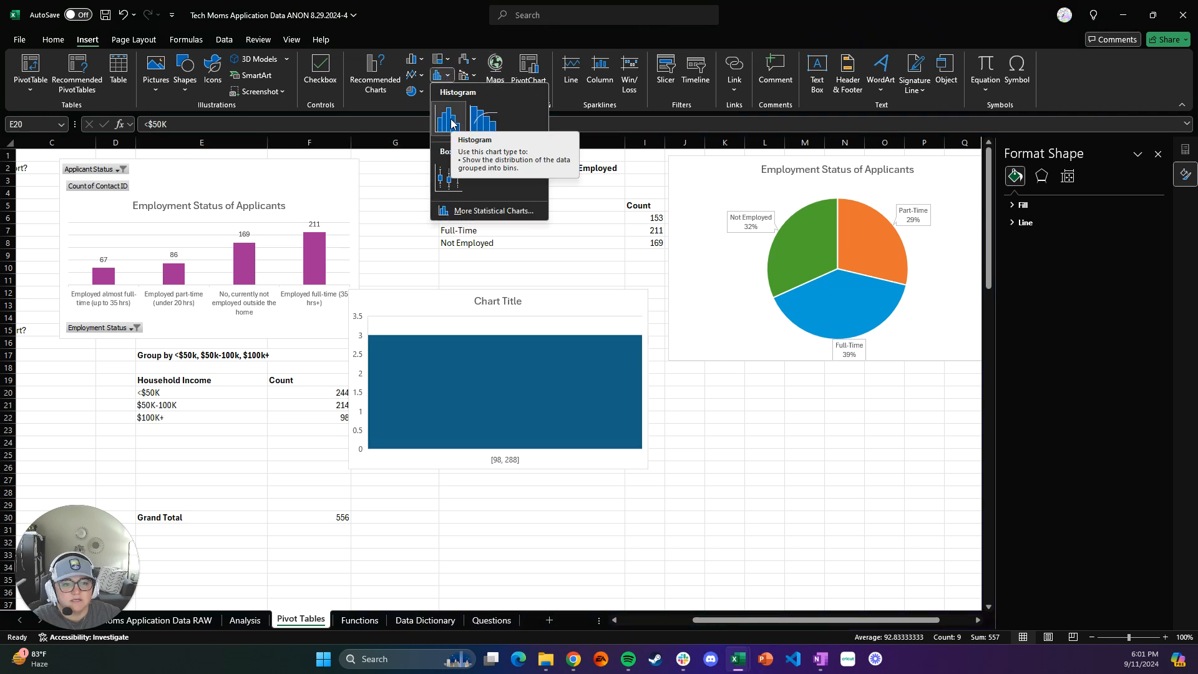
click(419, 64)
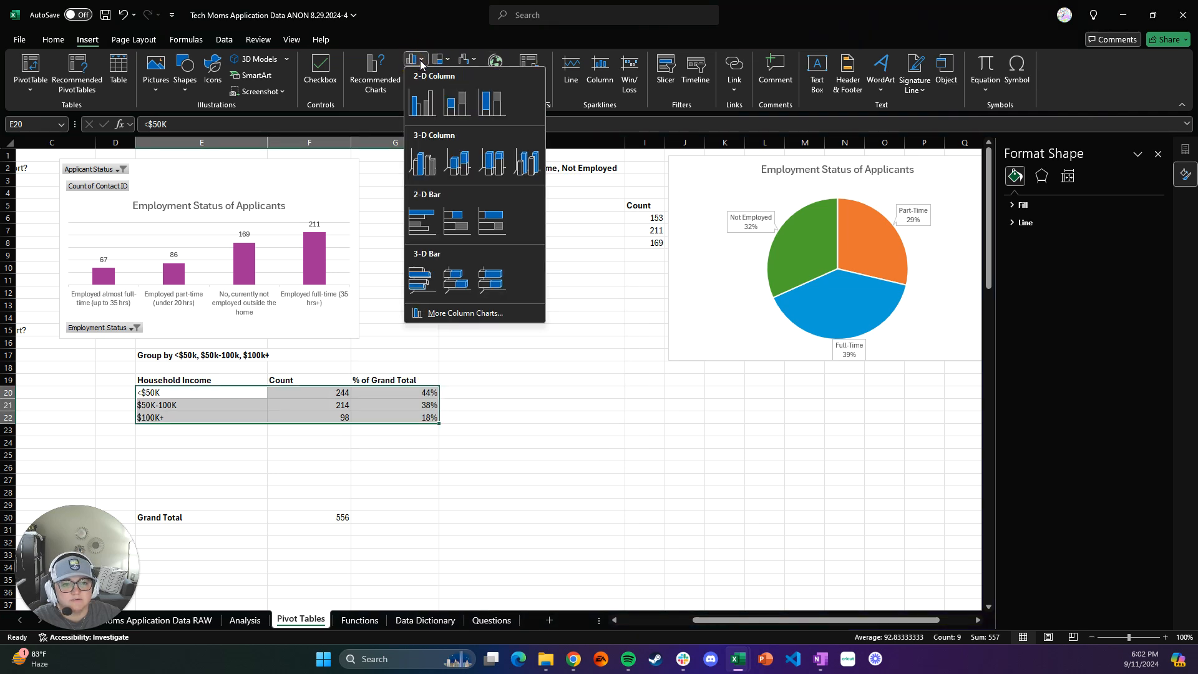
click(381, 37)
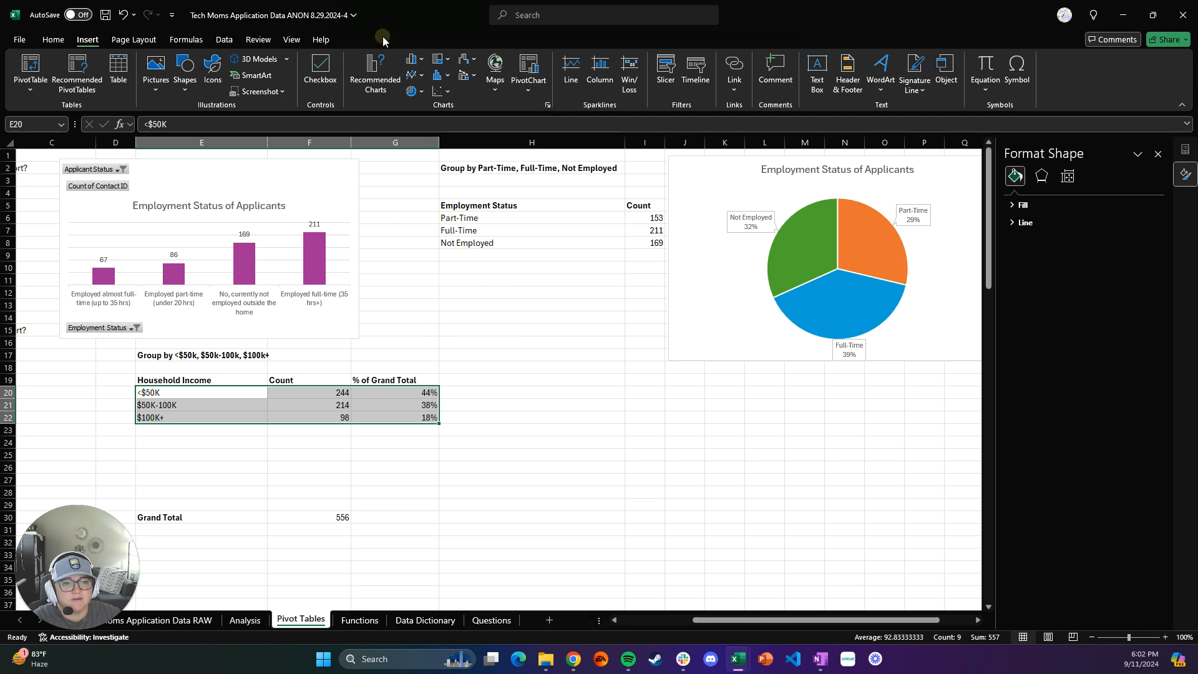
click(390, 67)
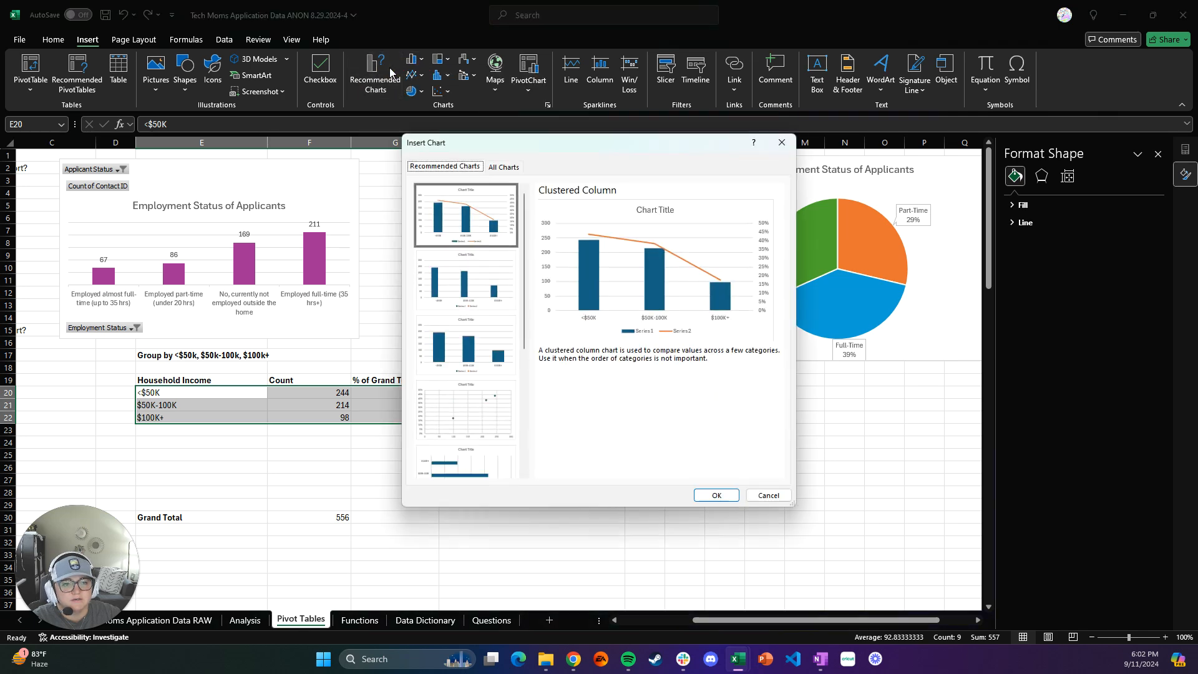
click(481, 361)
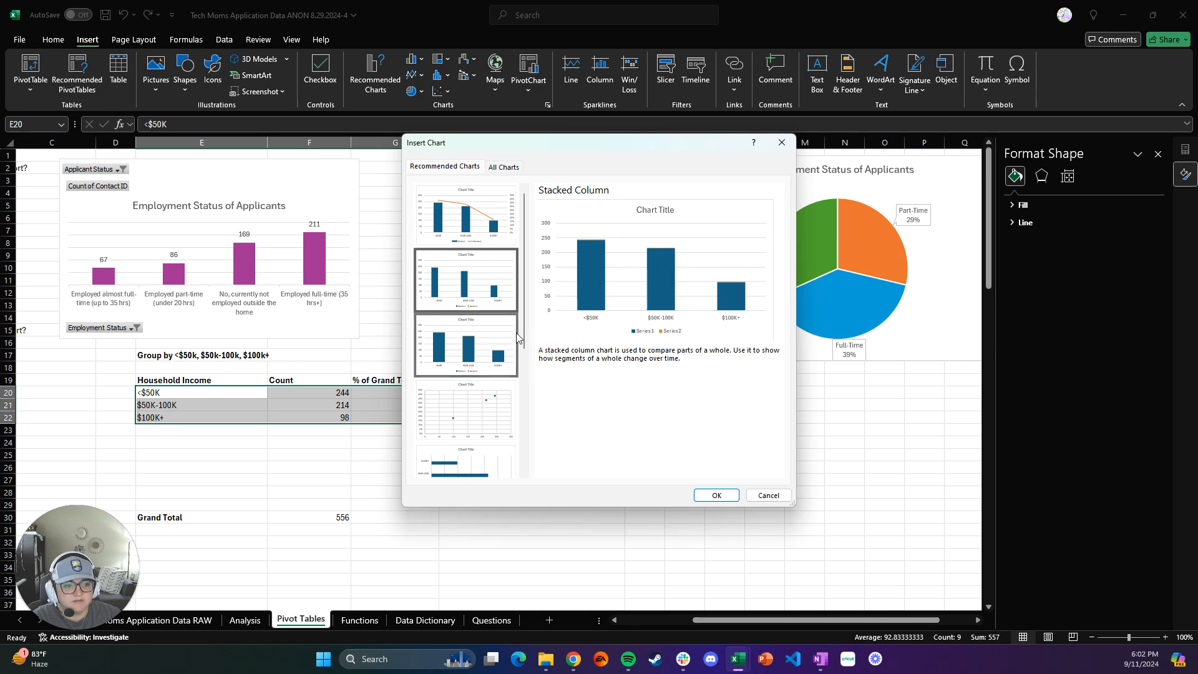
click(768, 495)
Step: Insert a 2-D clustered bar chart of the household income groups and counts in E20:F22
click(342, 420)
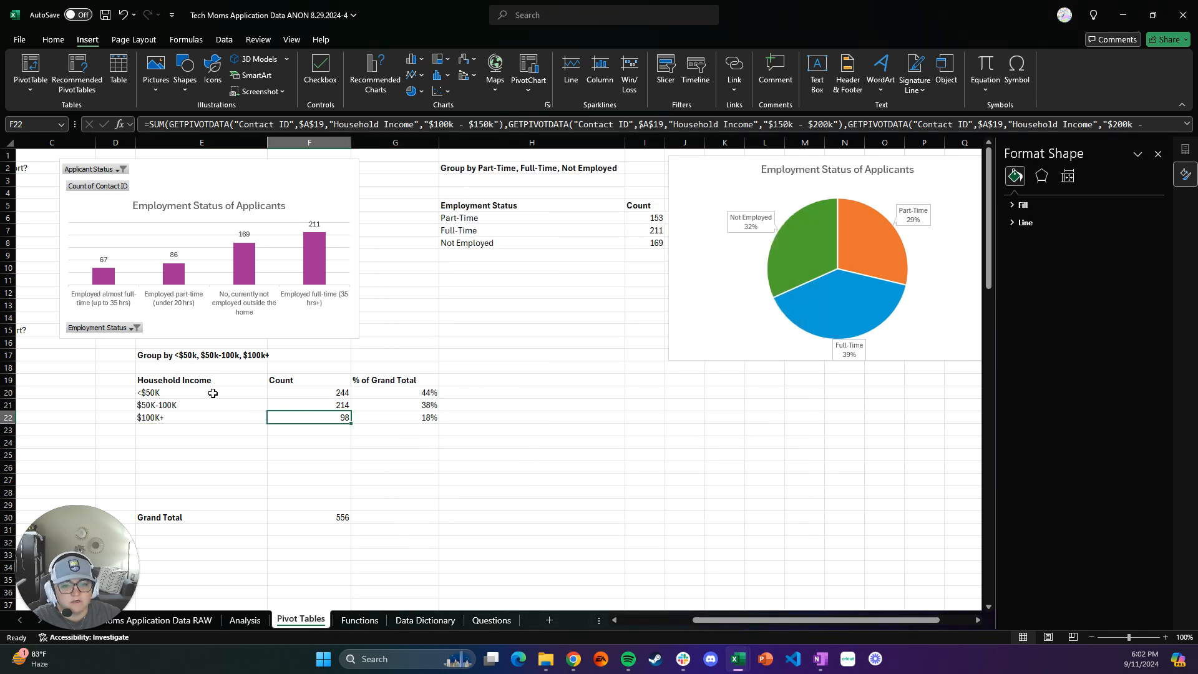
drag(212, 392, 302, 424)
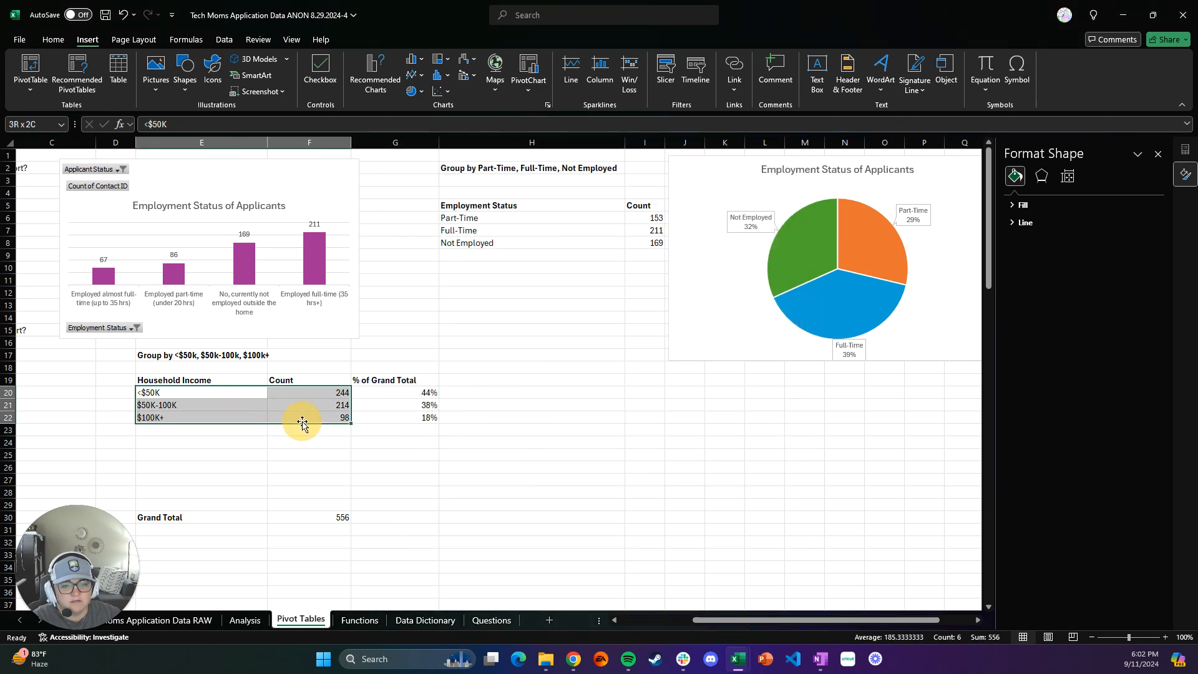
click(422, 61)
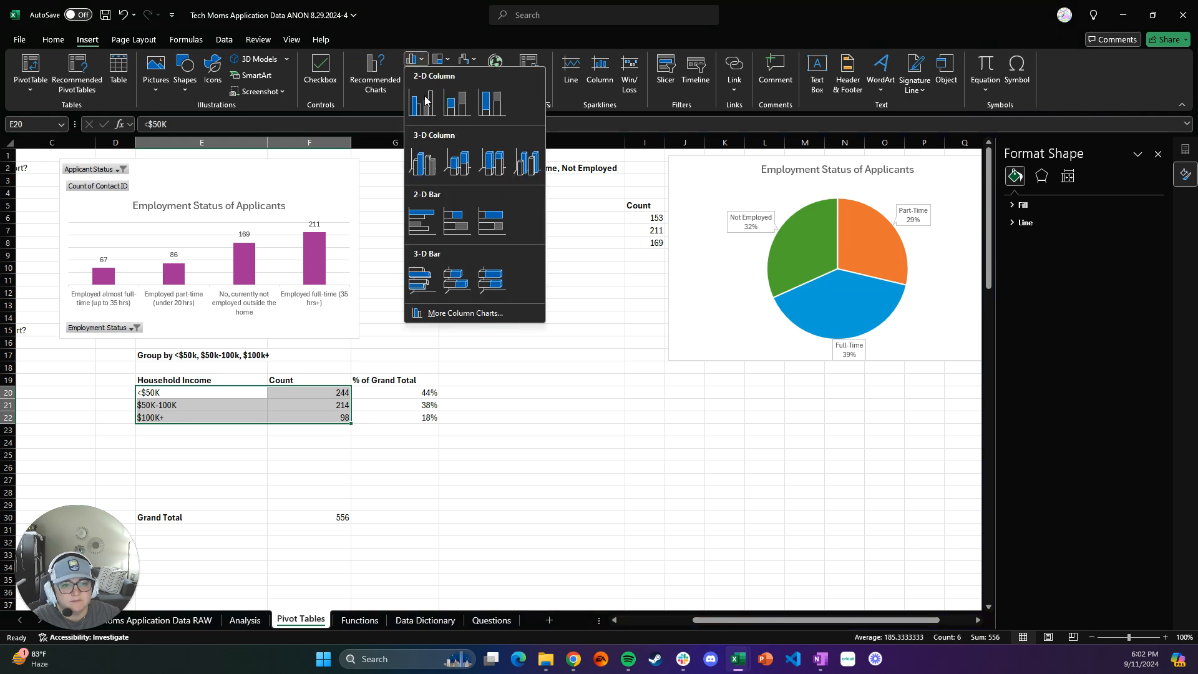
click(424, 232)
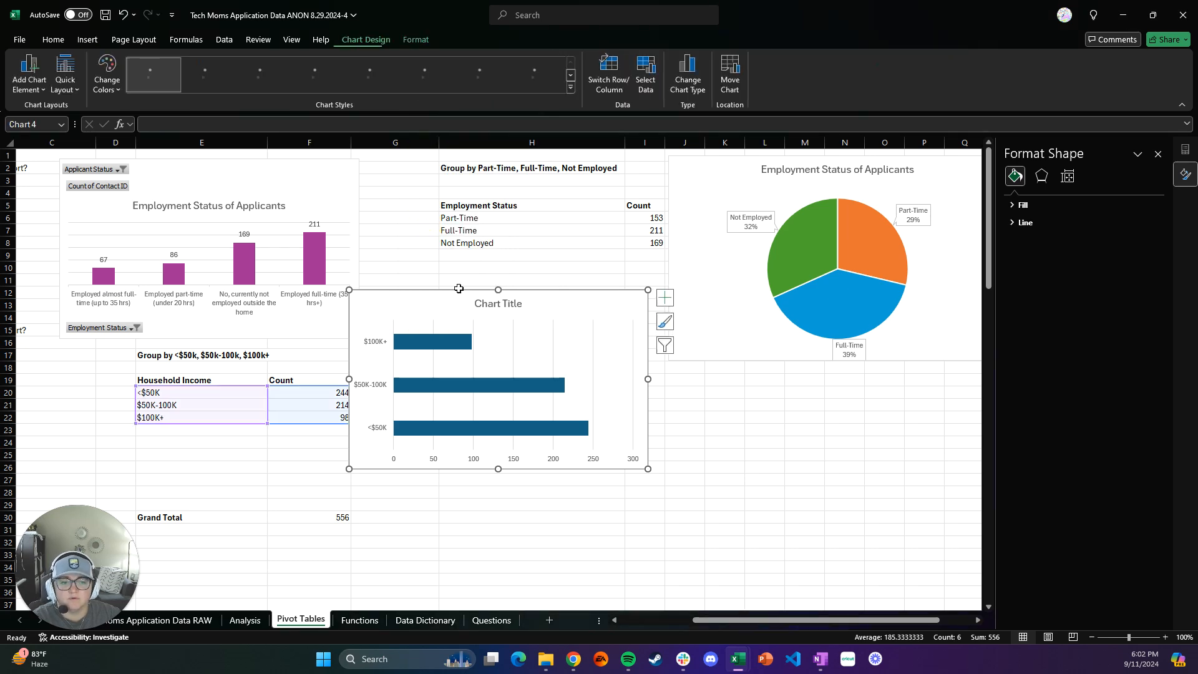
Step: Resize the new bar chart to a wider, shorter shape and place it beside the household income table's % of Grand Total column
drag(649, 288, 689, 354)
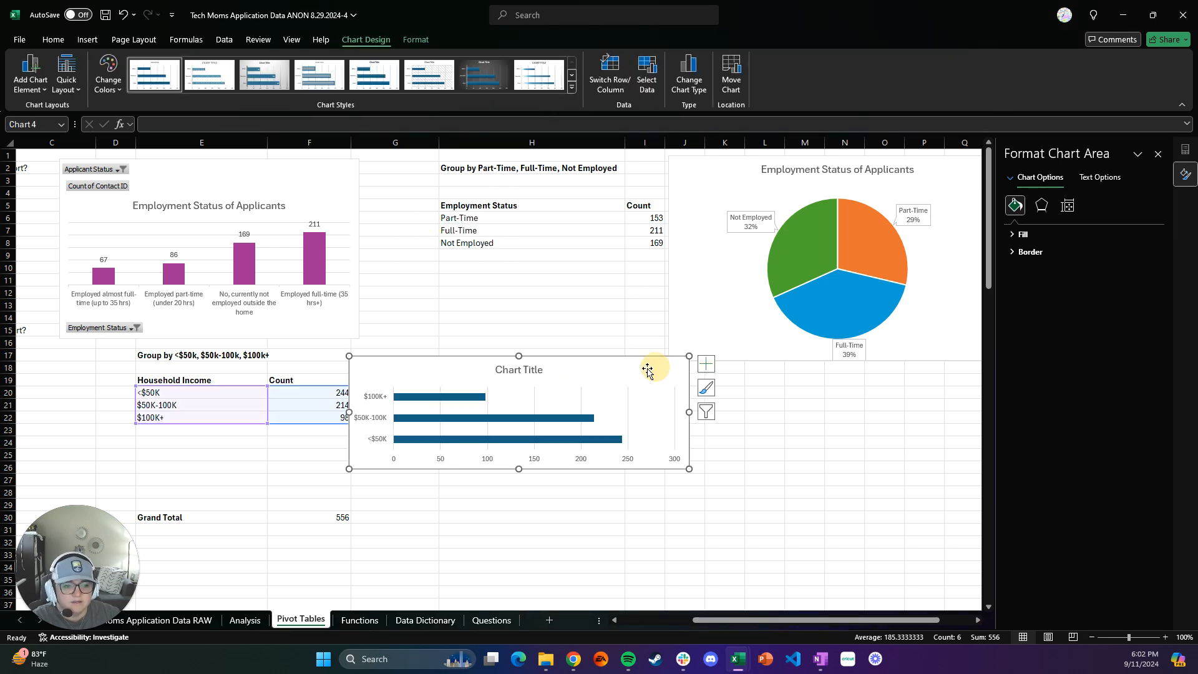
drag(594, 380, 693, 410)
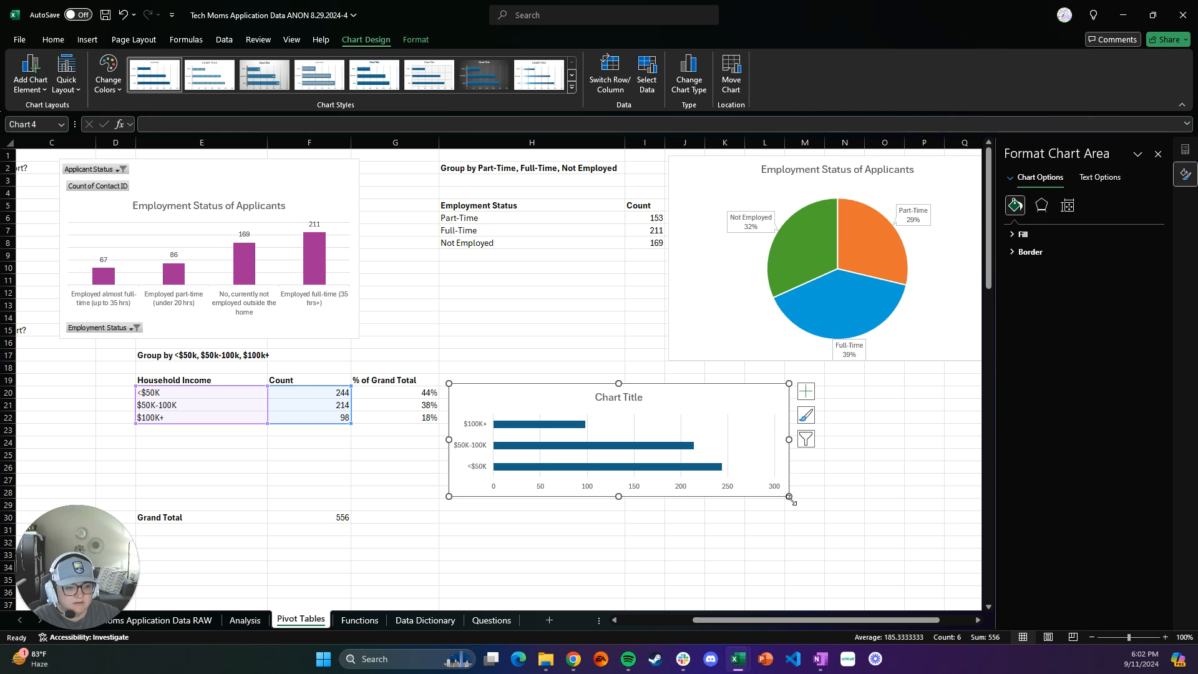
drag(790, 497, 794, 509)
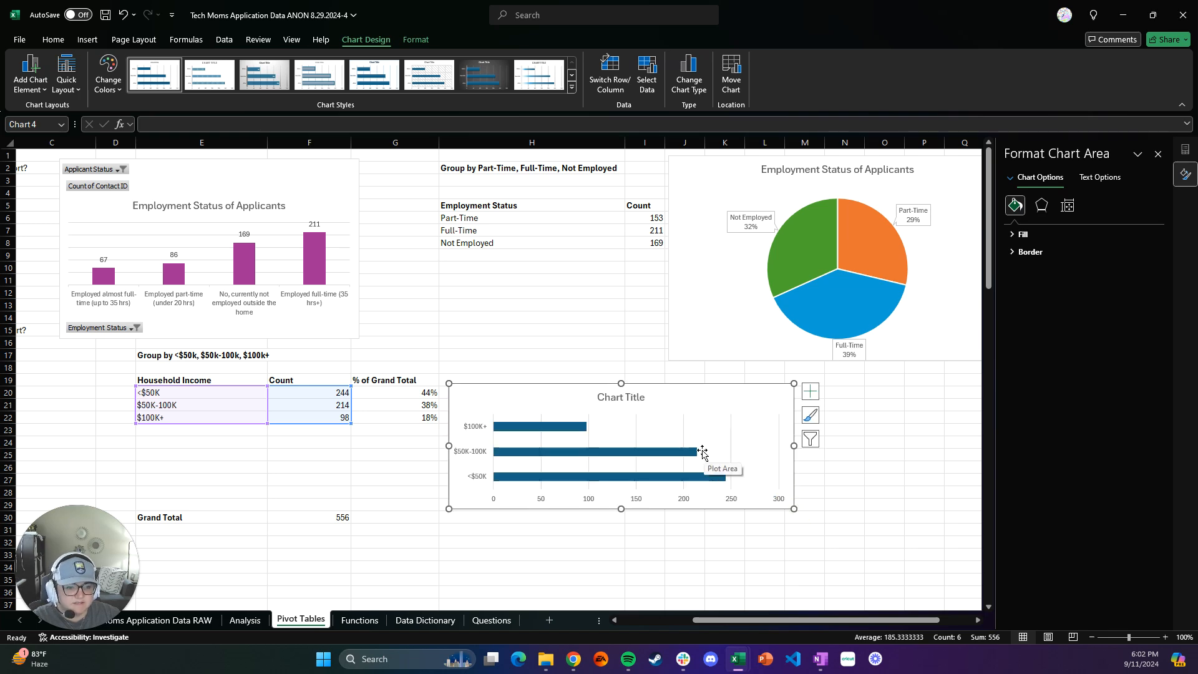
Step: Replace the bar chart's placeholder title with "Household Income"
click(621, 398)
double_click(623, 400)
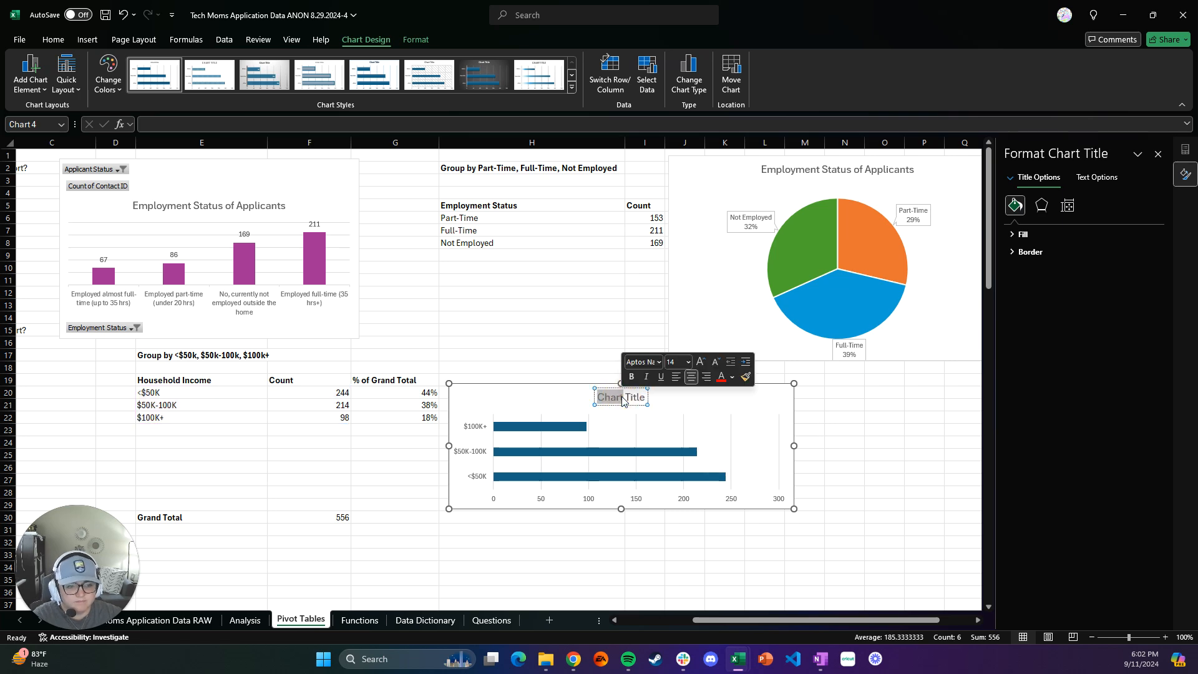
click(623, 394)
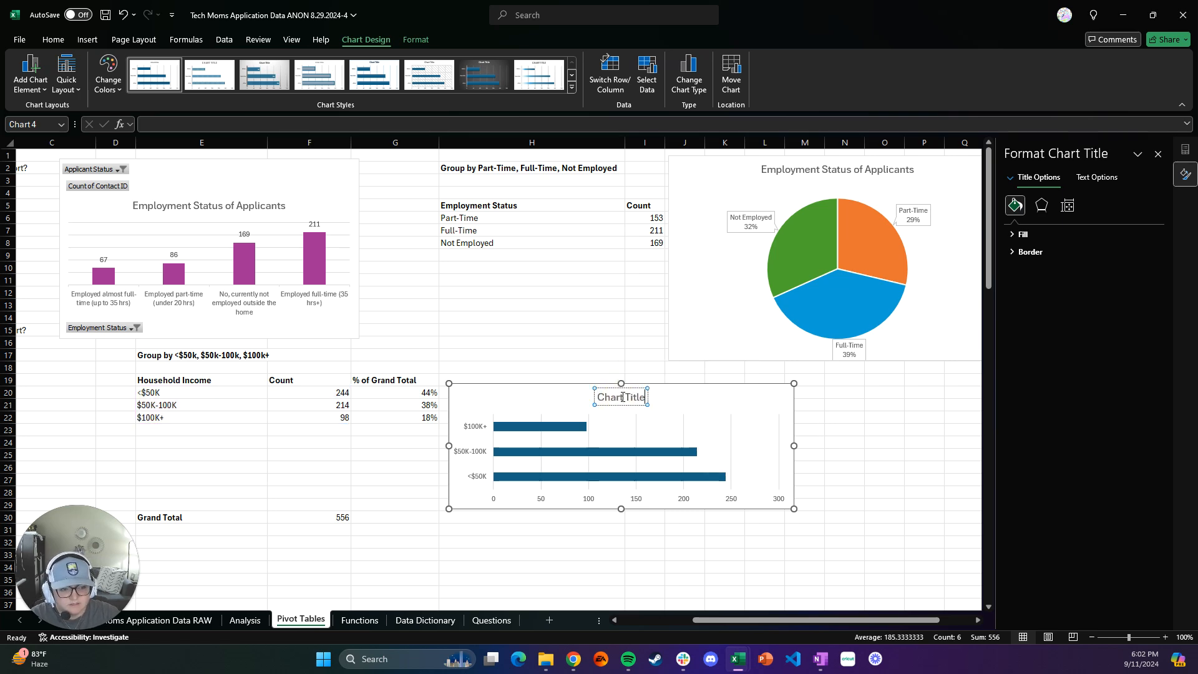
key(BackSpace)
key(BackSpace)
key(BackSpace)
key(BackSpace)
key(BackSpace)
key(BackSpace)
key(BackSpace)
key(BackSpace)
key(BackSpace)
key(BackSpace)
key(BackSpace)
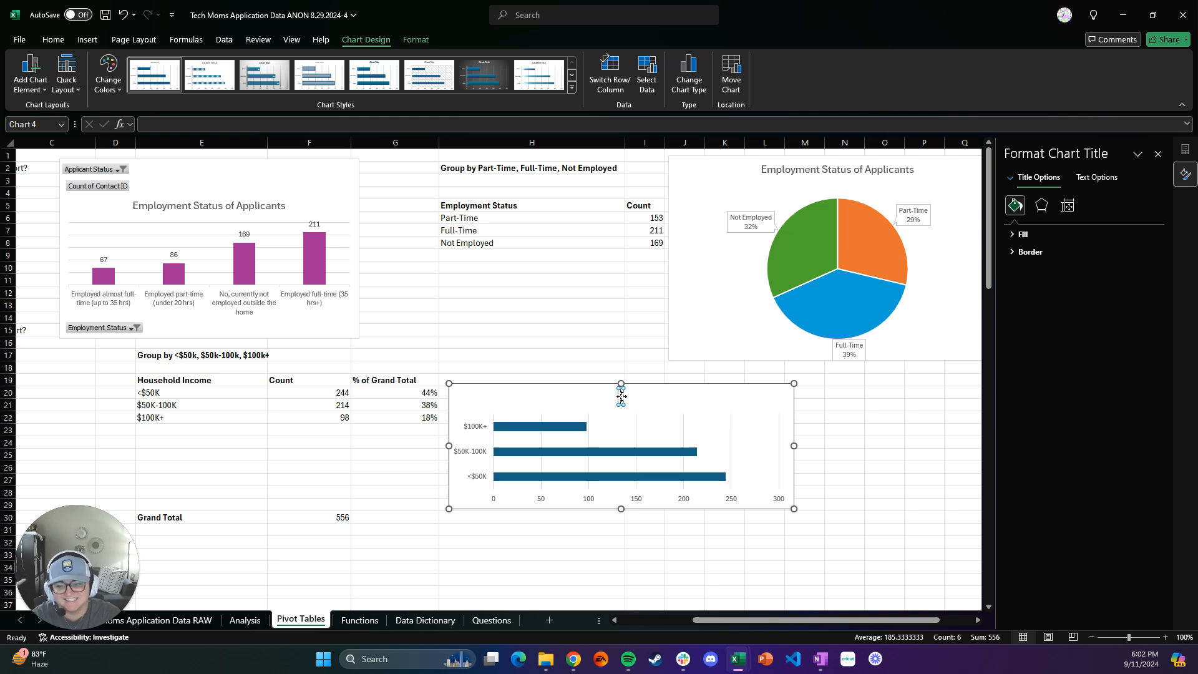
text(Household Income)
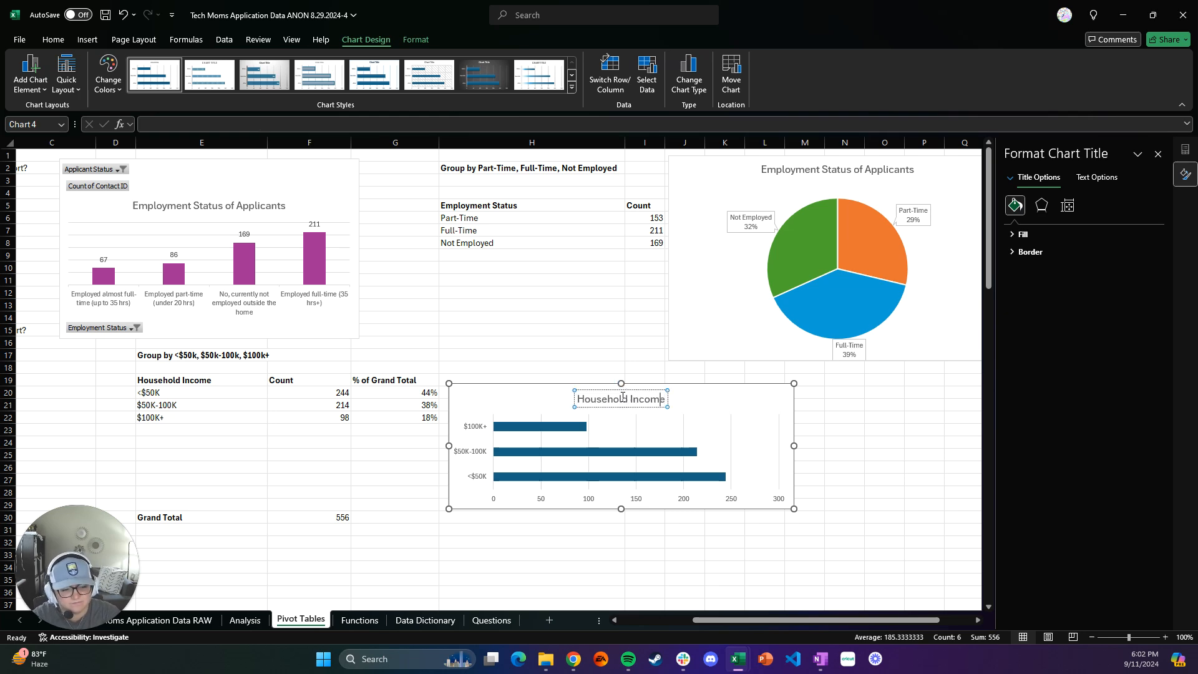
click(716, 401)
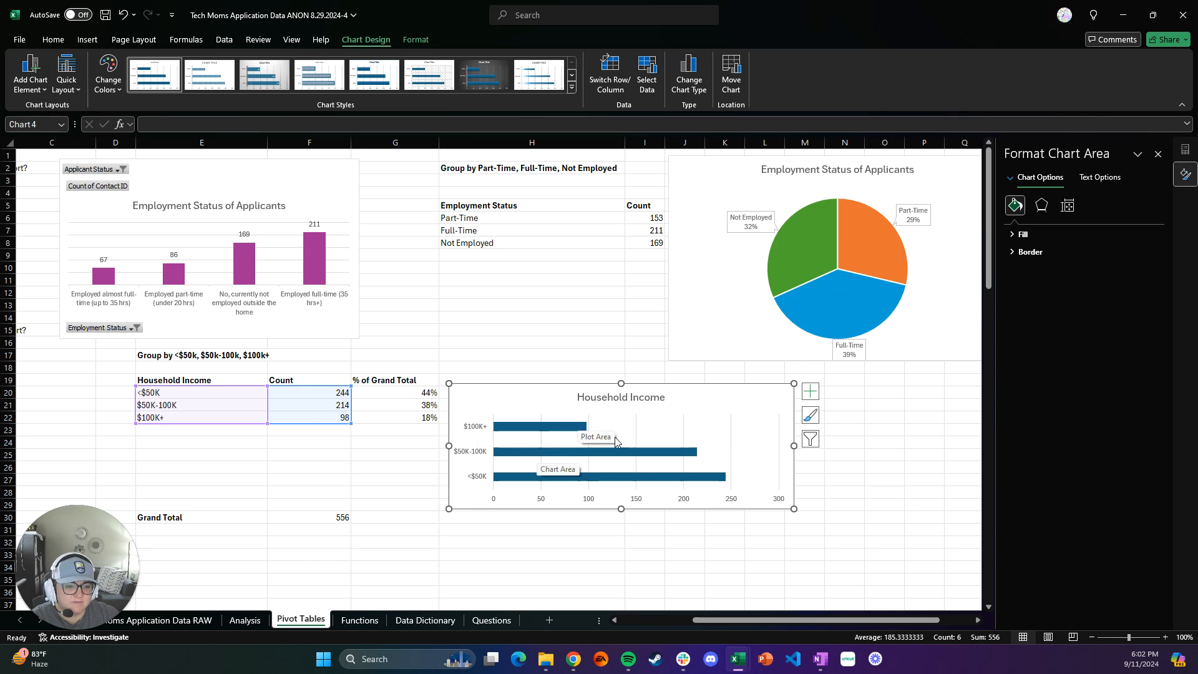
Step: Try adding data labels to the Household Income bar chart
click(814, 400)
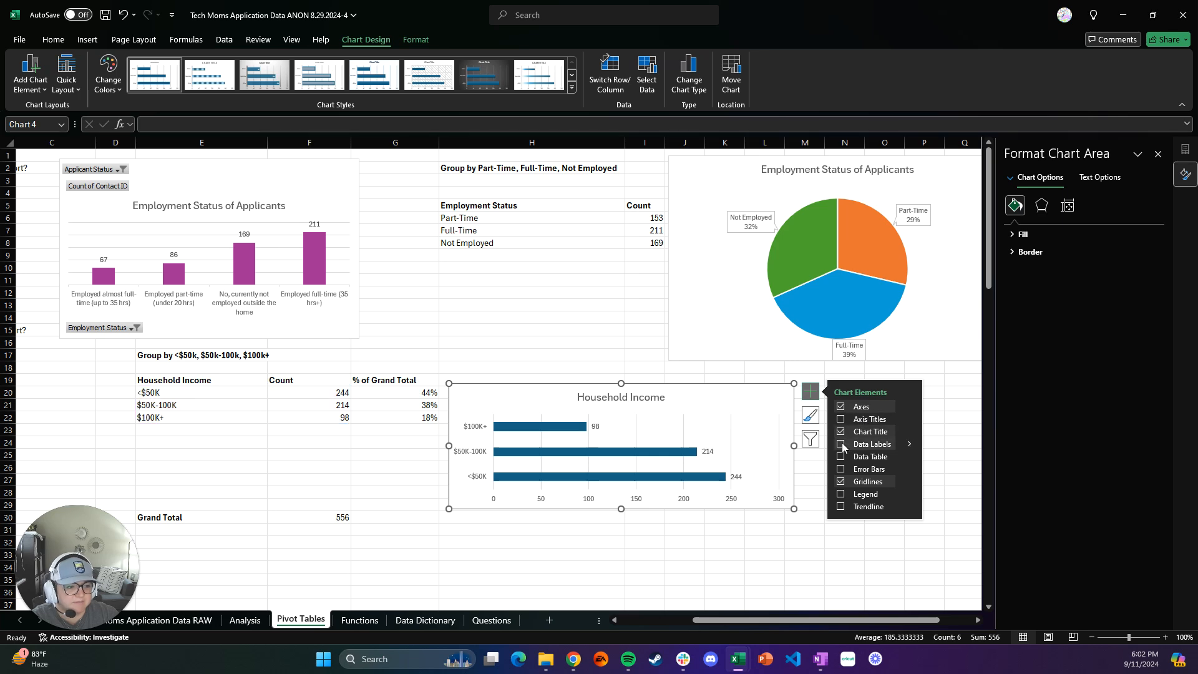
click(841, 445)
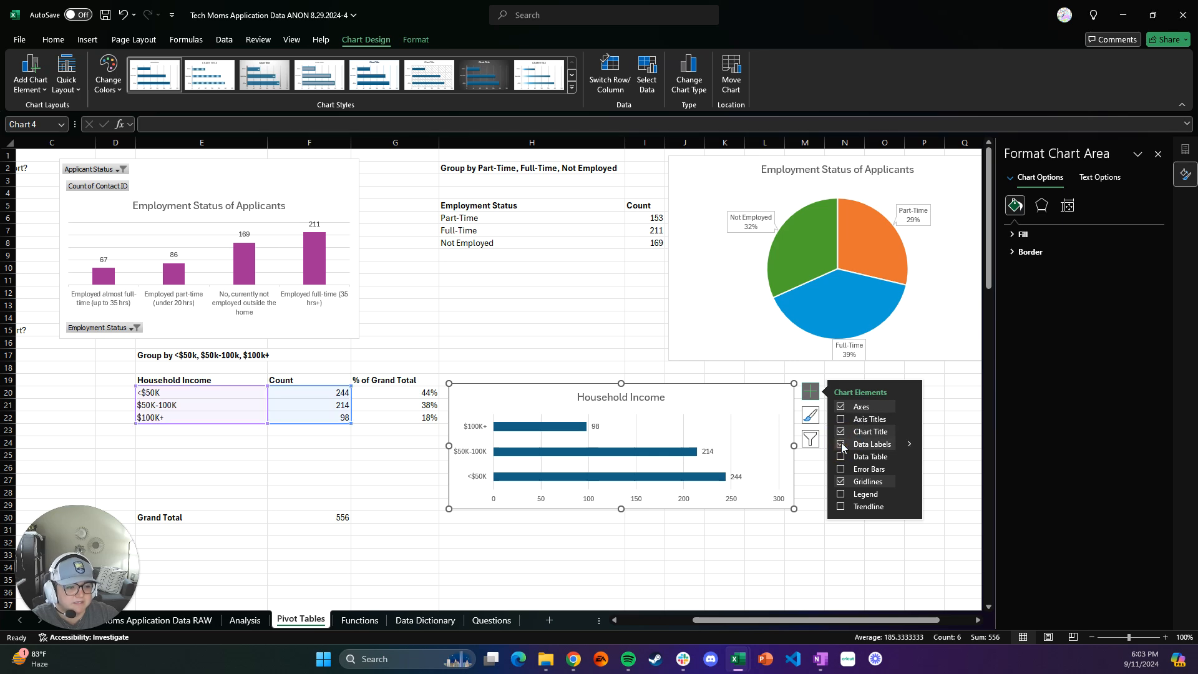
click(841, 445)
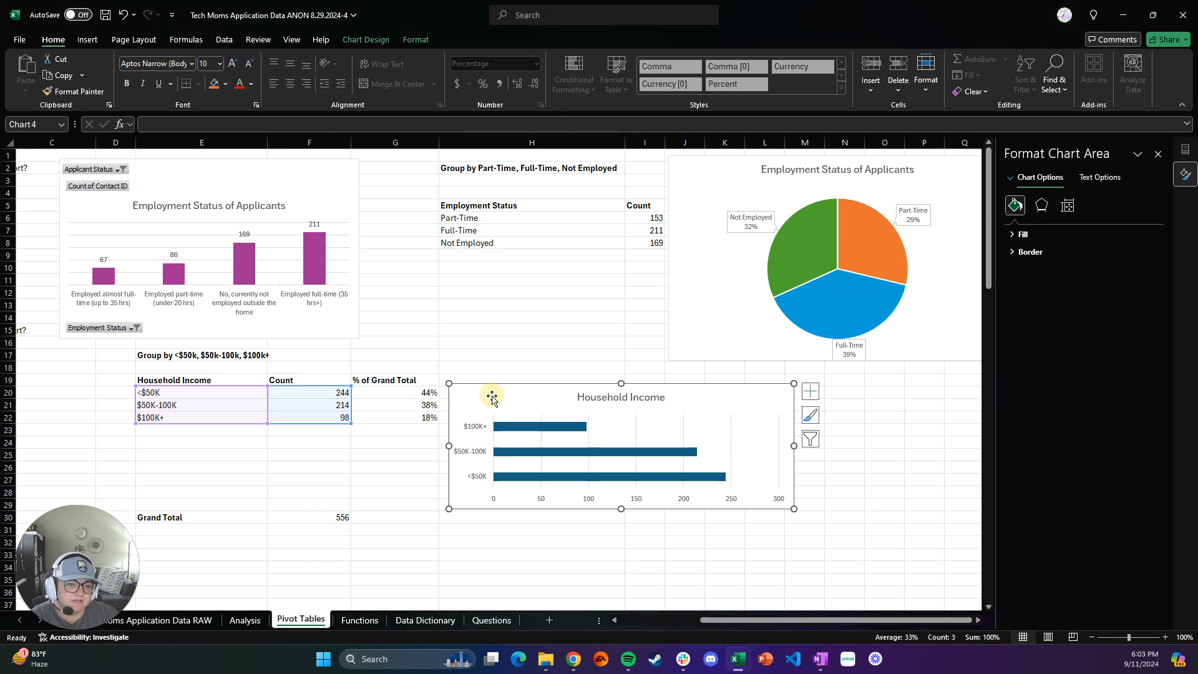
Step: Change the Household Income chart's values to the % of Grand Total figures in G20:G22
click(476, 306)
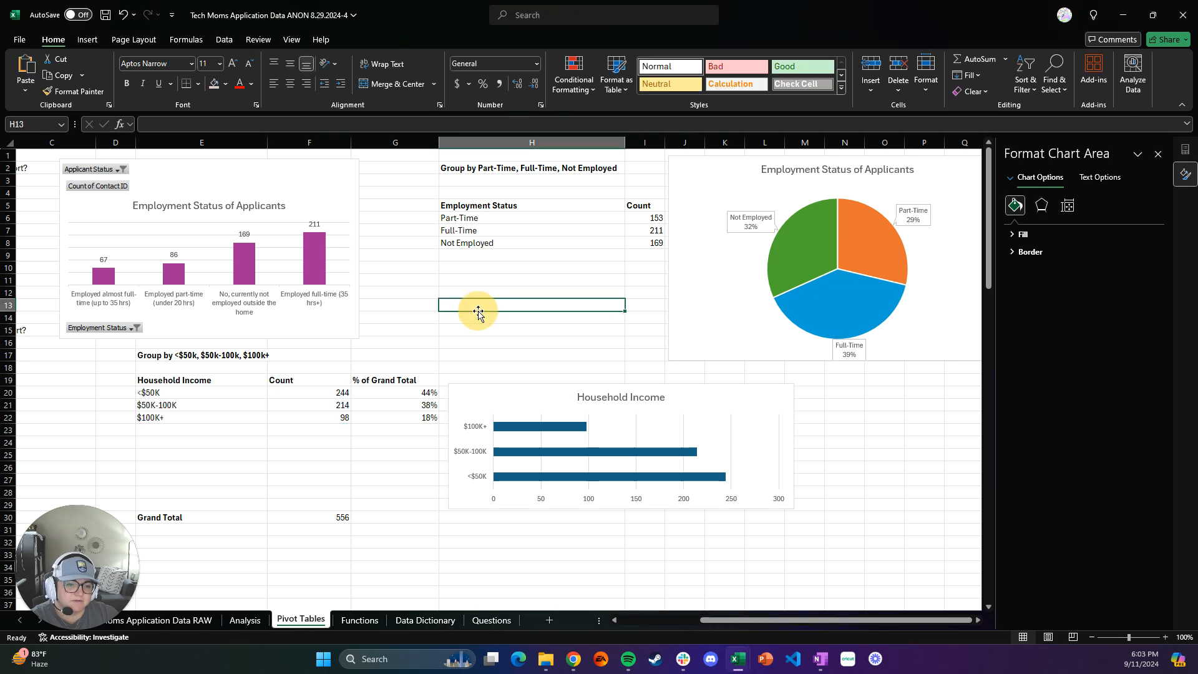
click(537, 394)
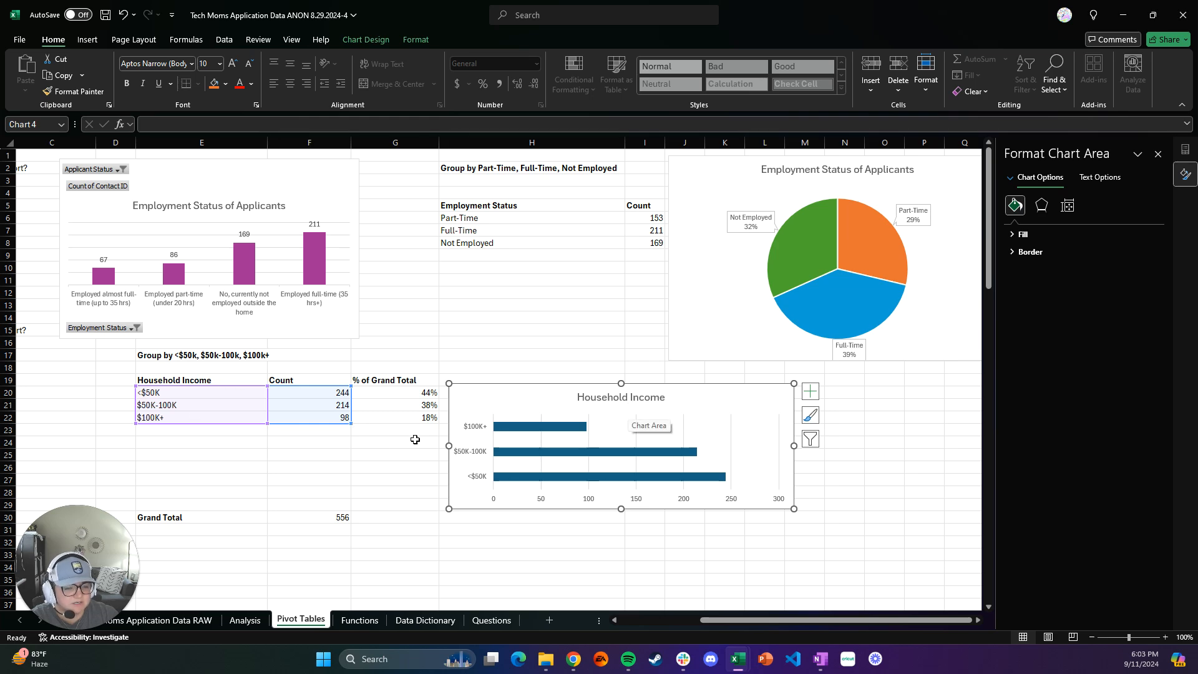
drag(350, 423, 426, 424)
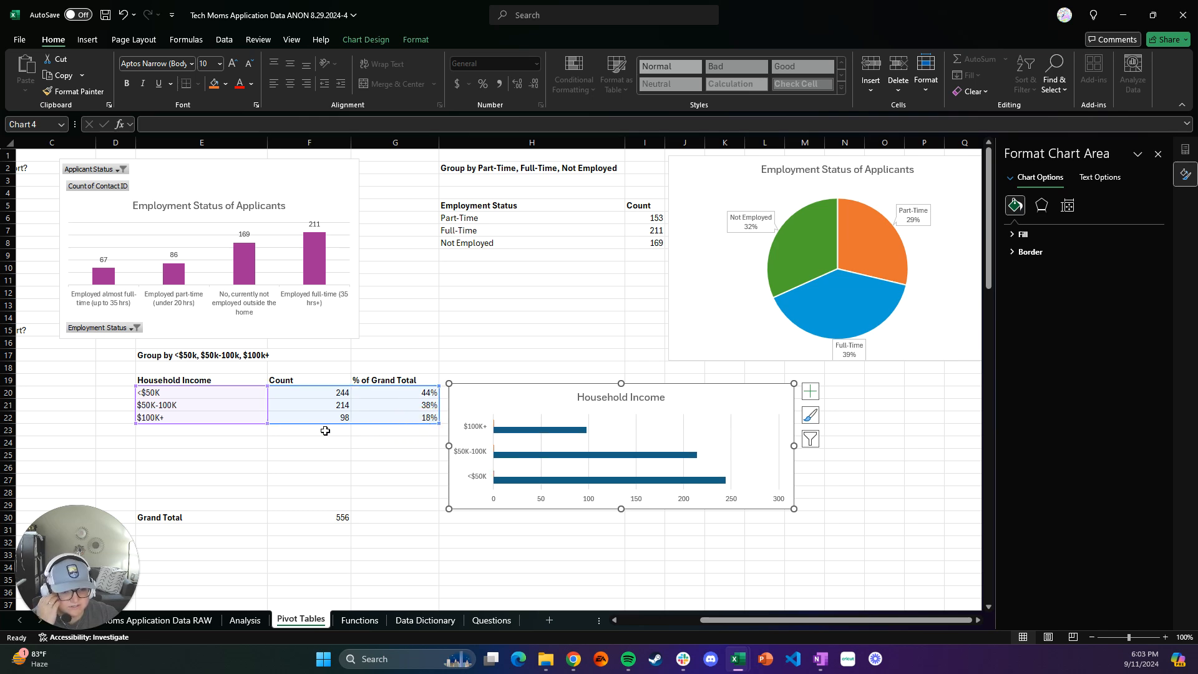
drag(272, 424, 345, 425)
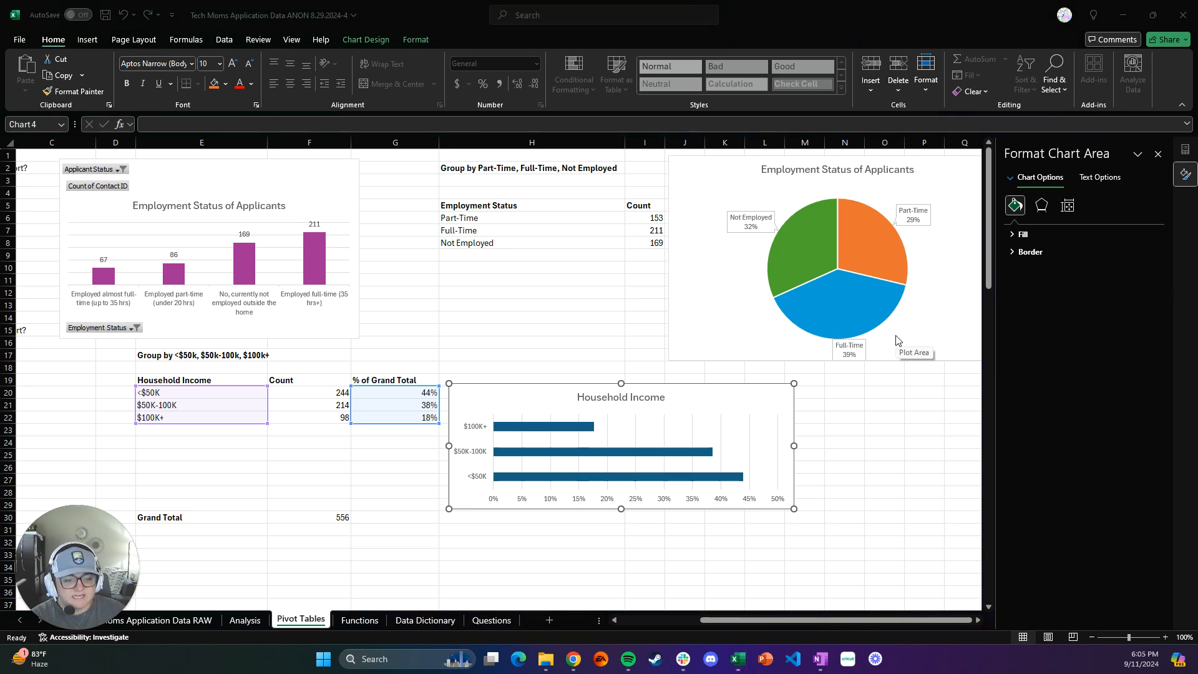
Step: Check the chart and dashboard steps in the assignment README in Chrome, then return to the Excel workbook and deselect the chart
mouse_move(574, 659)
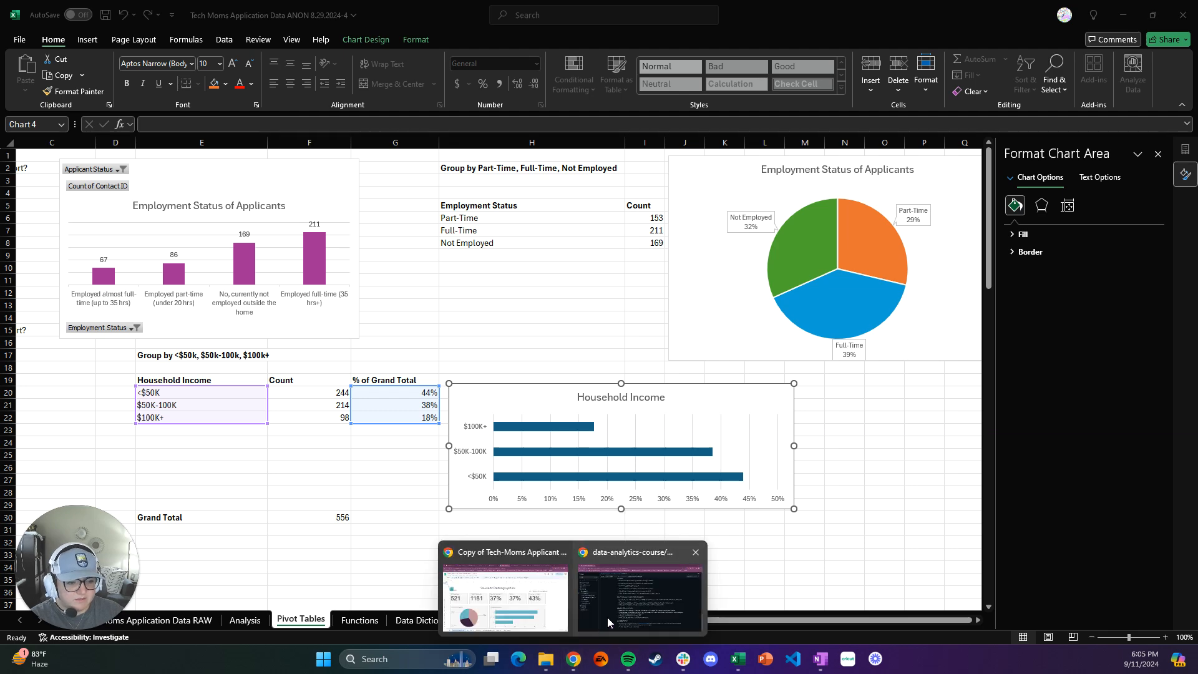
click(608, 617)
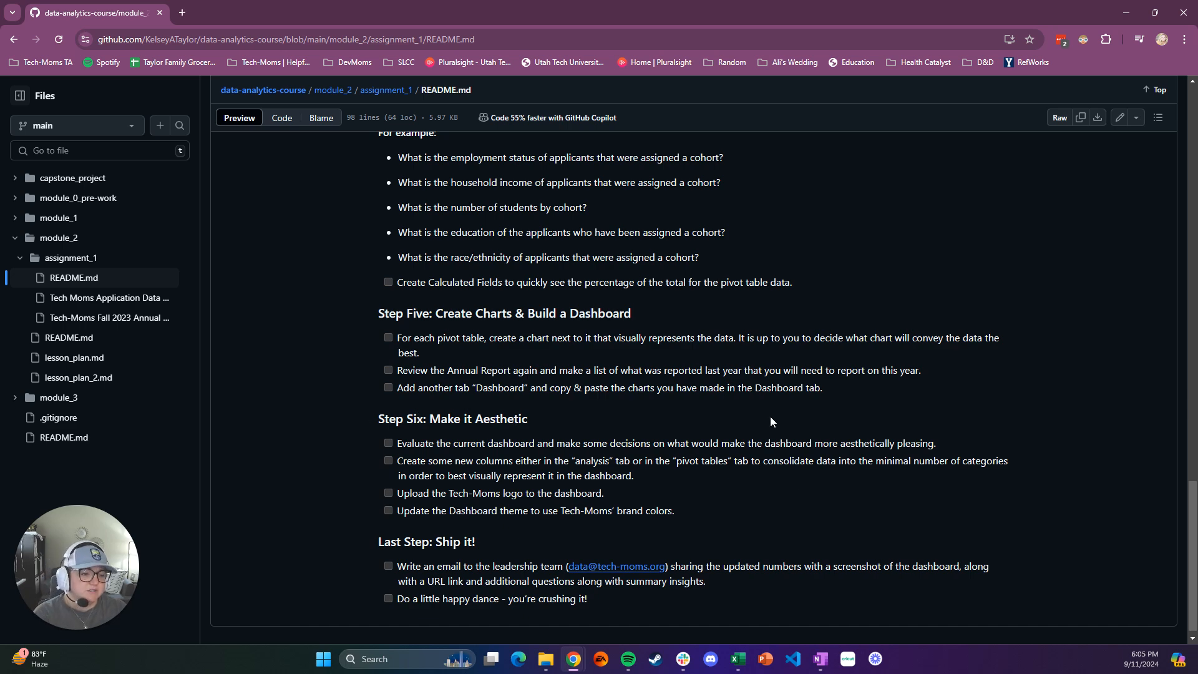
mouse_move(737, 659)
click(776, 613)
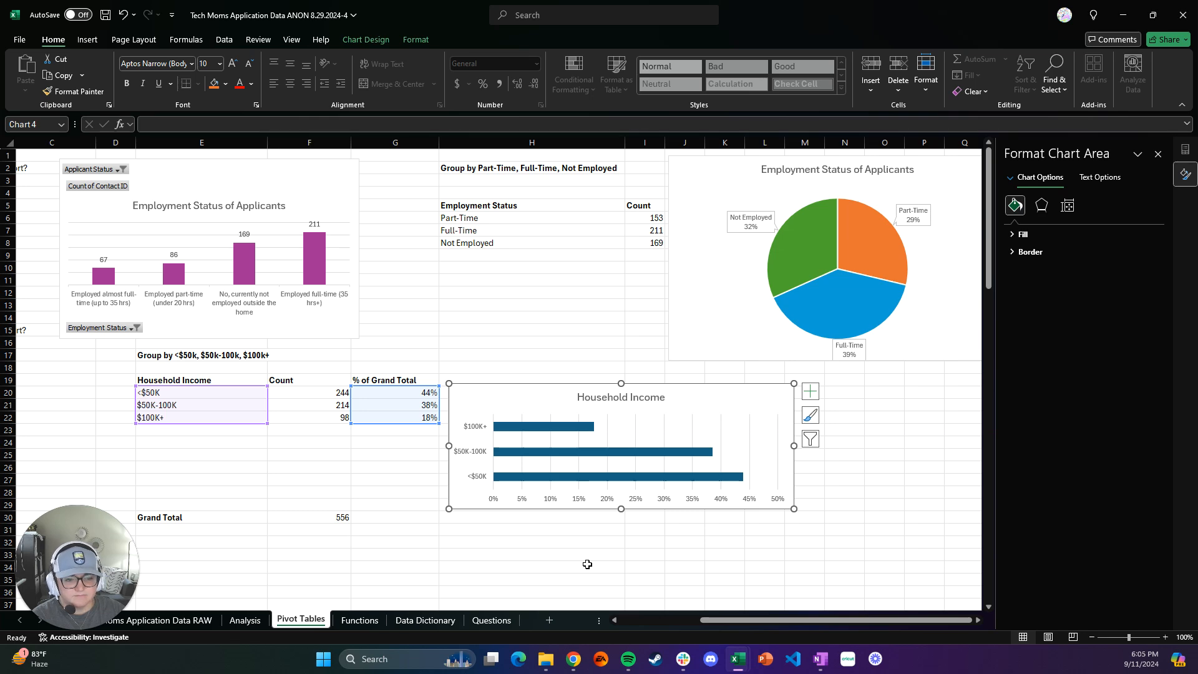
click(569, 548)
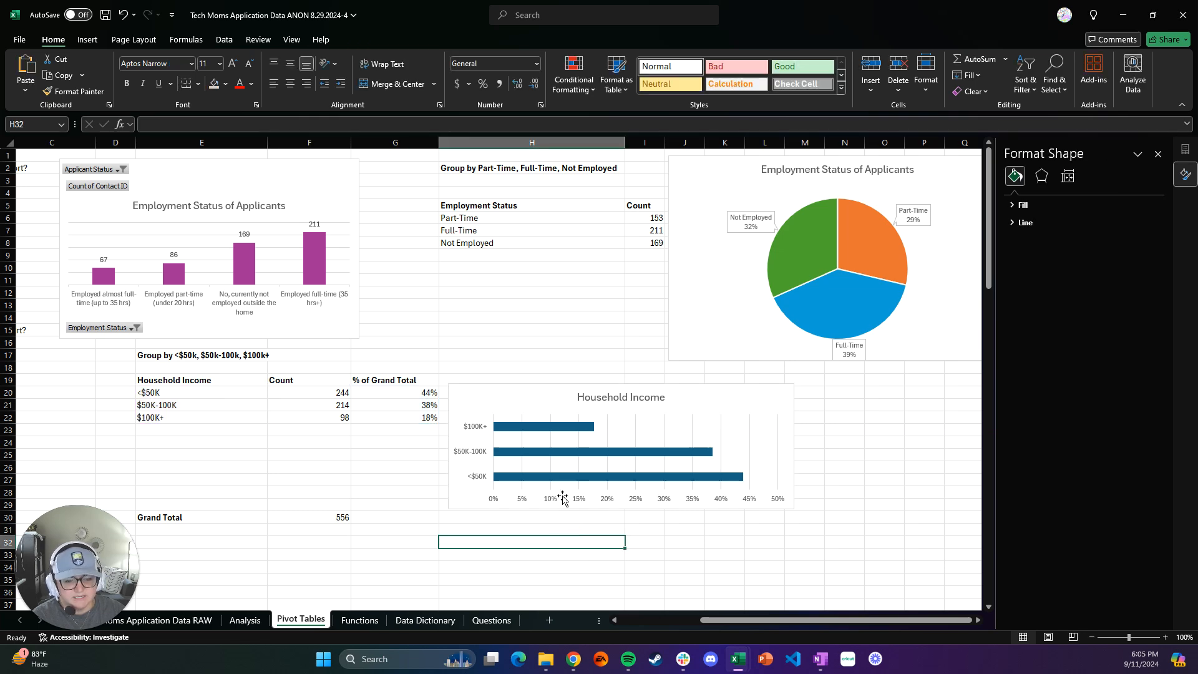
Step: Add a new worksheet after Pivot Tables and name it "Demographic Dashboard"
click(550, 621)
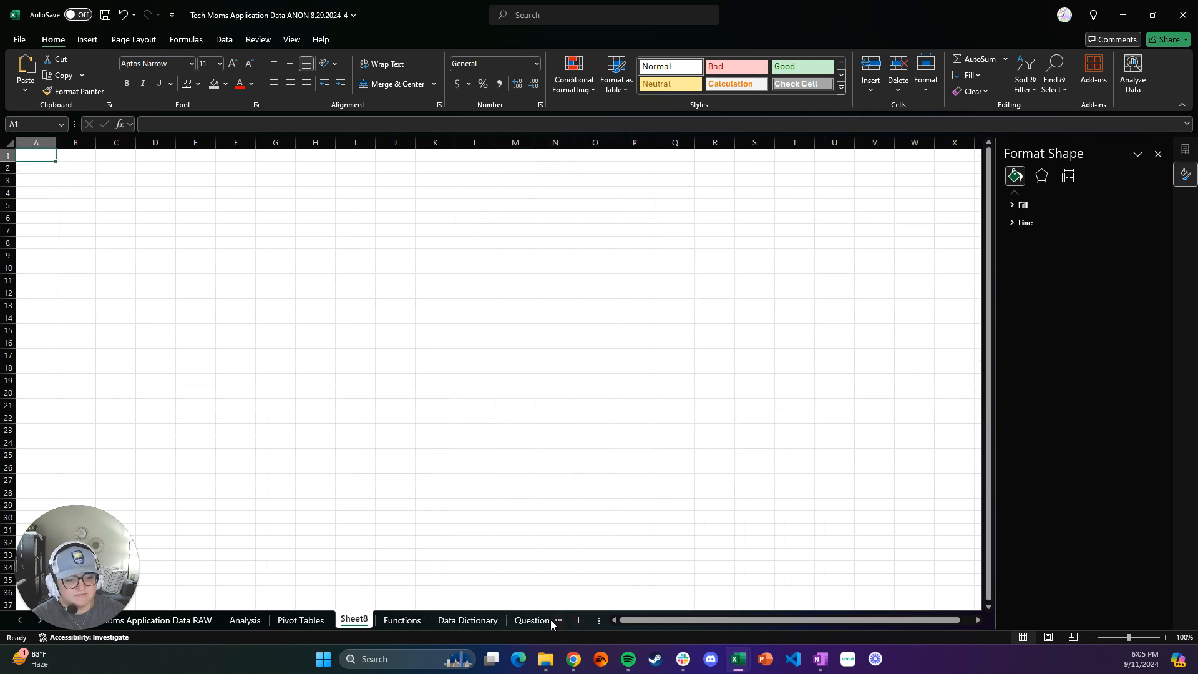
double_click(354, 619)
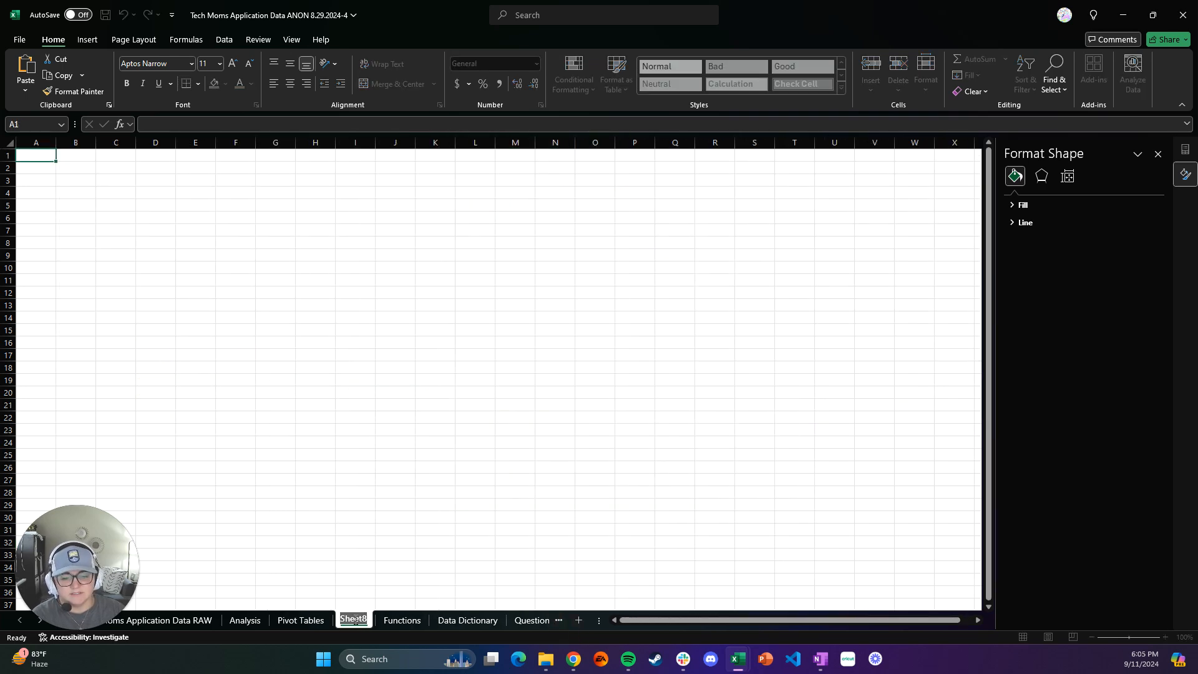
text(Demo)
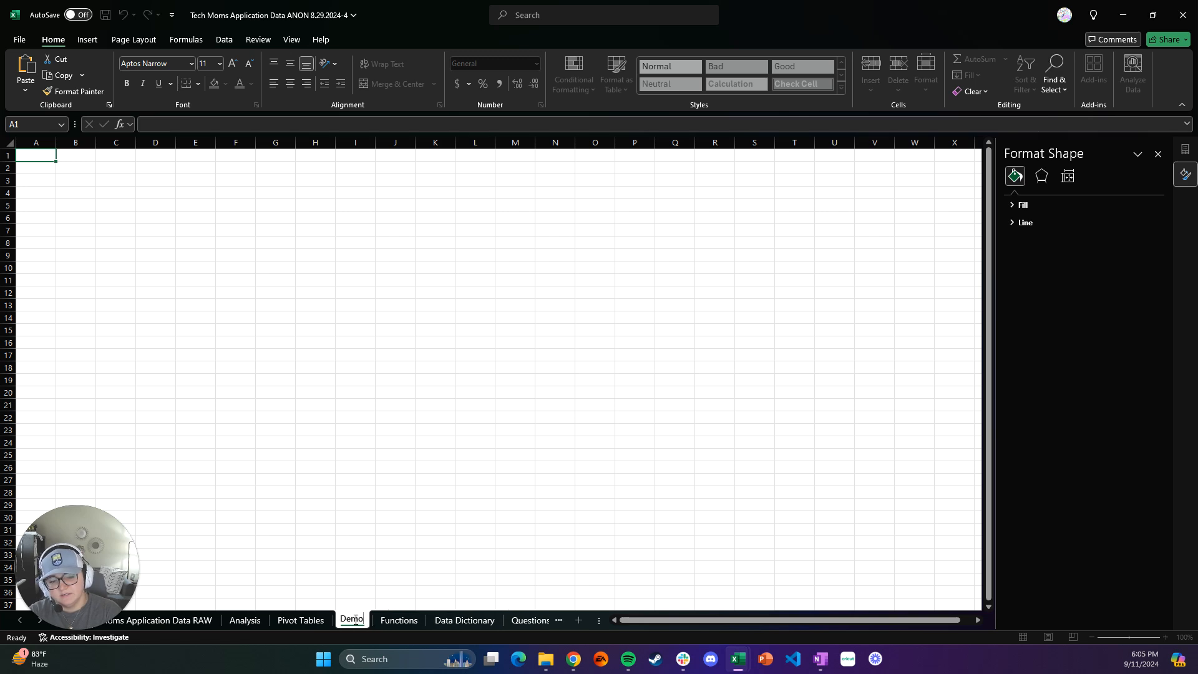
text(graphic D)
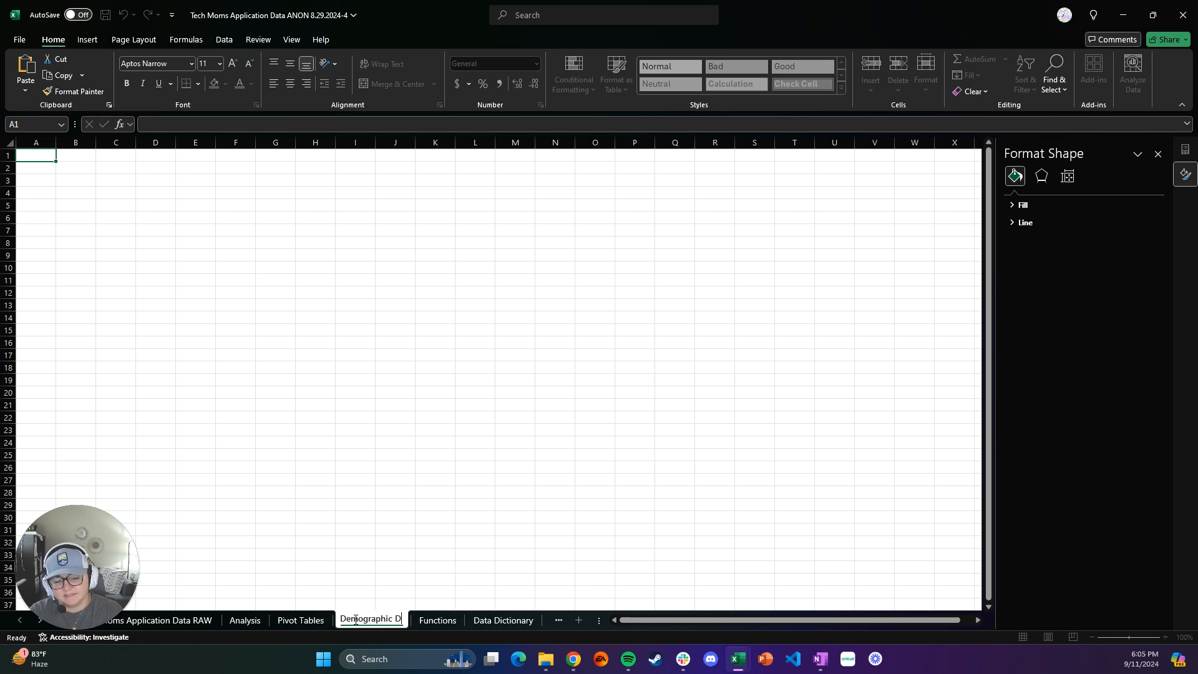
text(ashboard)
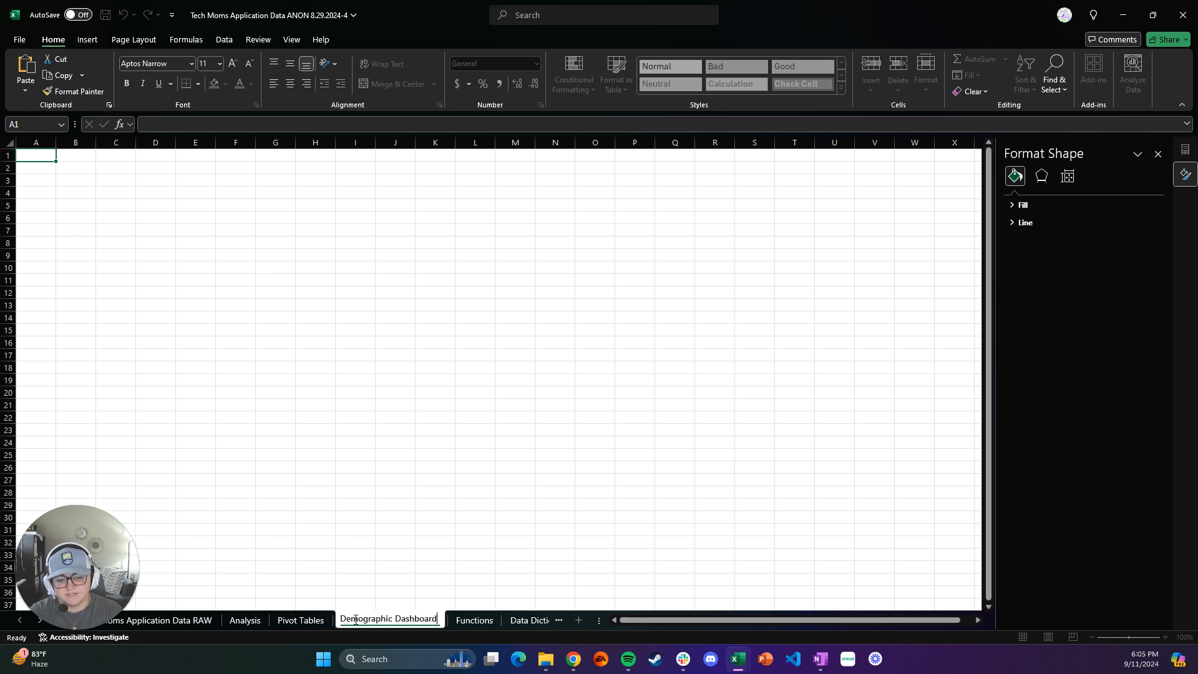
key(Return)
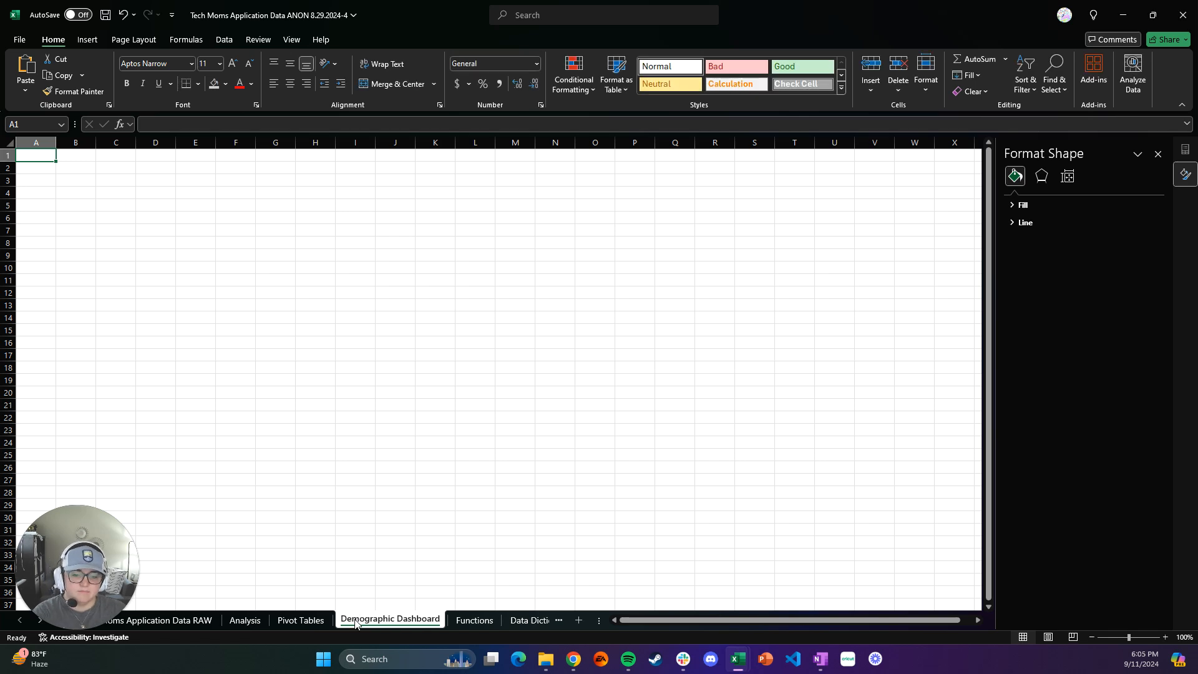
Step: Reorder the sheets so Demographic Dashboard and Pivot Tables, in that order, come before Analysis
drag(373, 622, 238, 626)
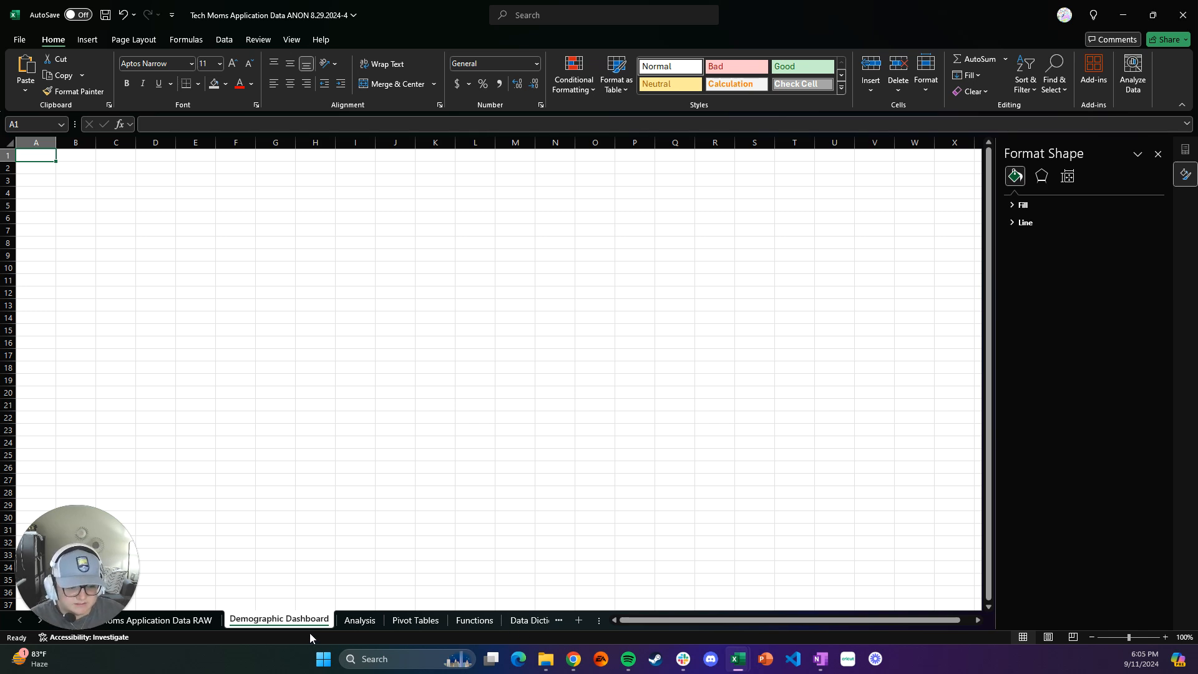
click(410, 620)
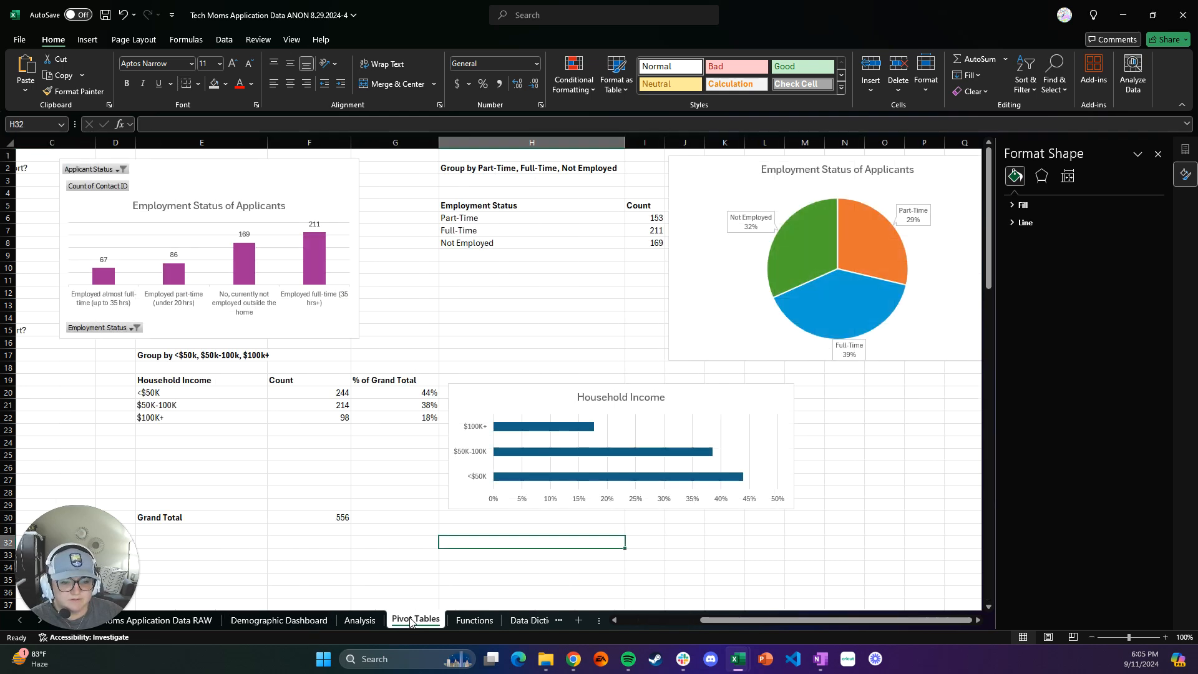
drag(373, 620, 440, 620)
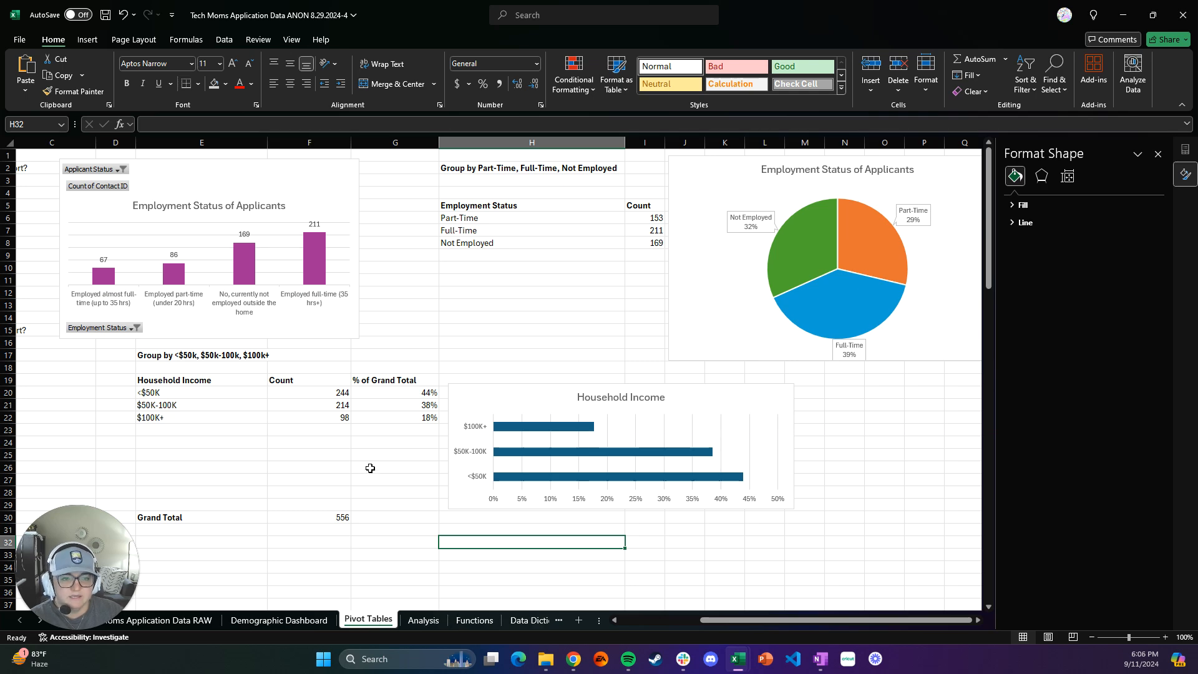
Step: Copy the employment status column chart from Pivot Tables to Demographic Dashboard and enlarge it to cover about columns B to L, rows 9 to 30
click(267, 185)
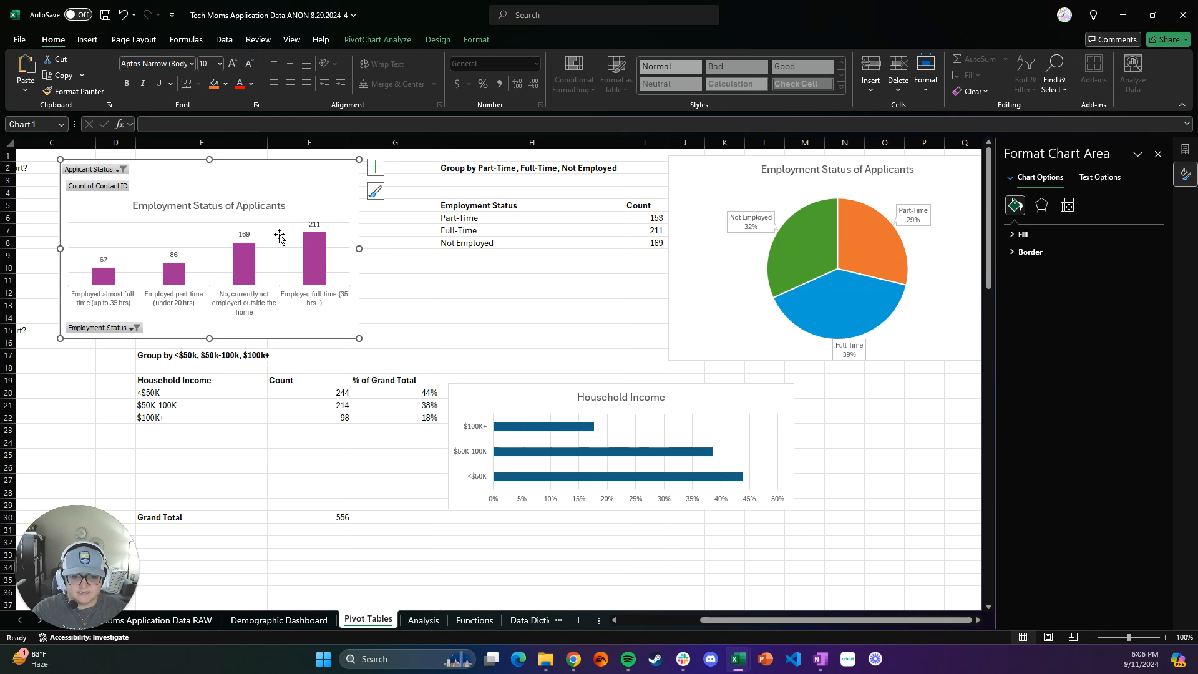
click(279, 620)
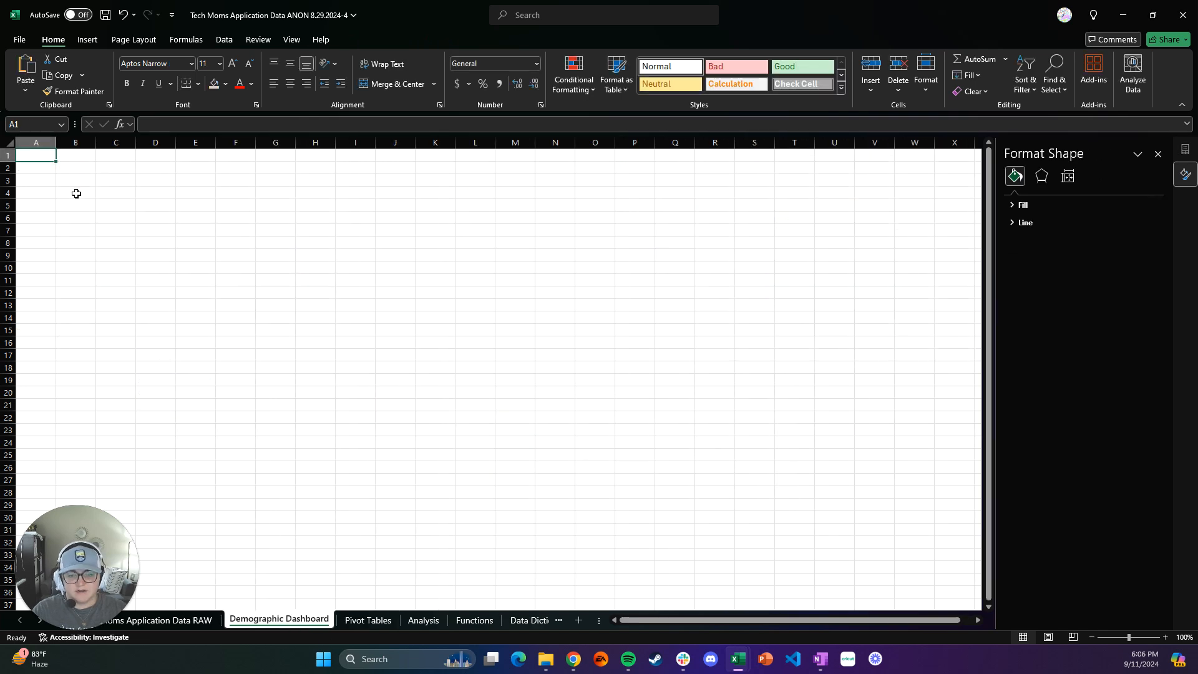
click(84, 197)
click(114, 210)
click(115, 228)
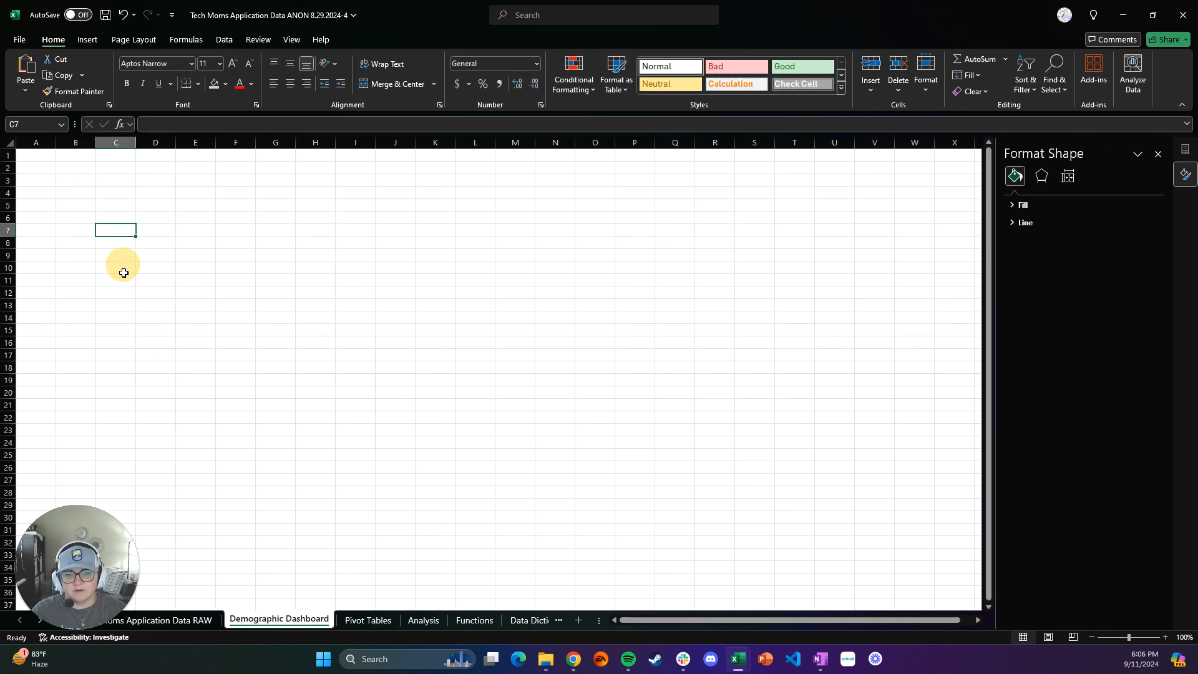
click(123, 276)
click(111, 329)
key(ctrl+v)
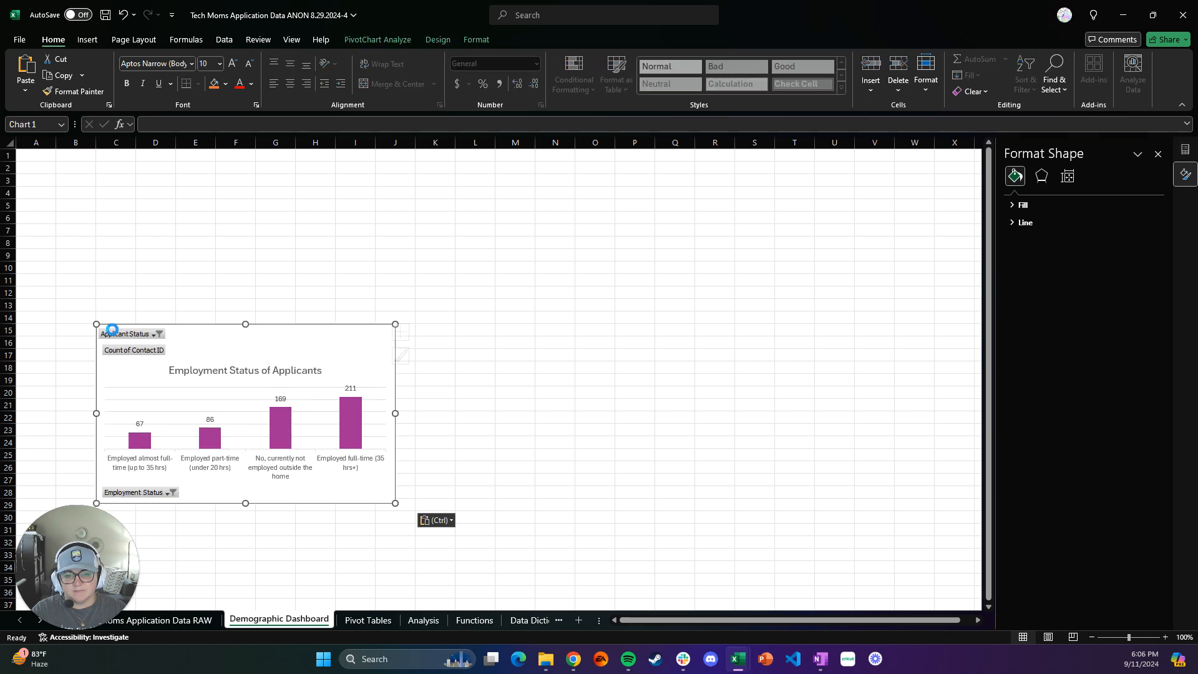
drag(395, 504, 528, 601)
drag(326, 344, 286, 271)
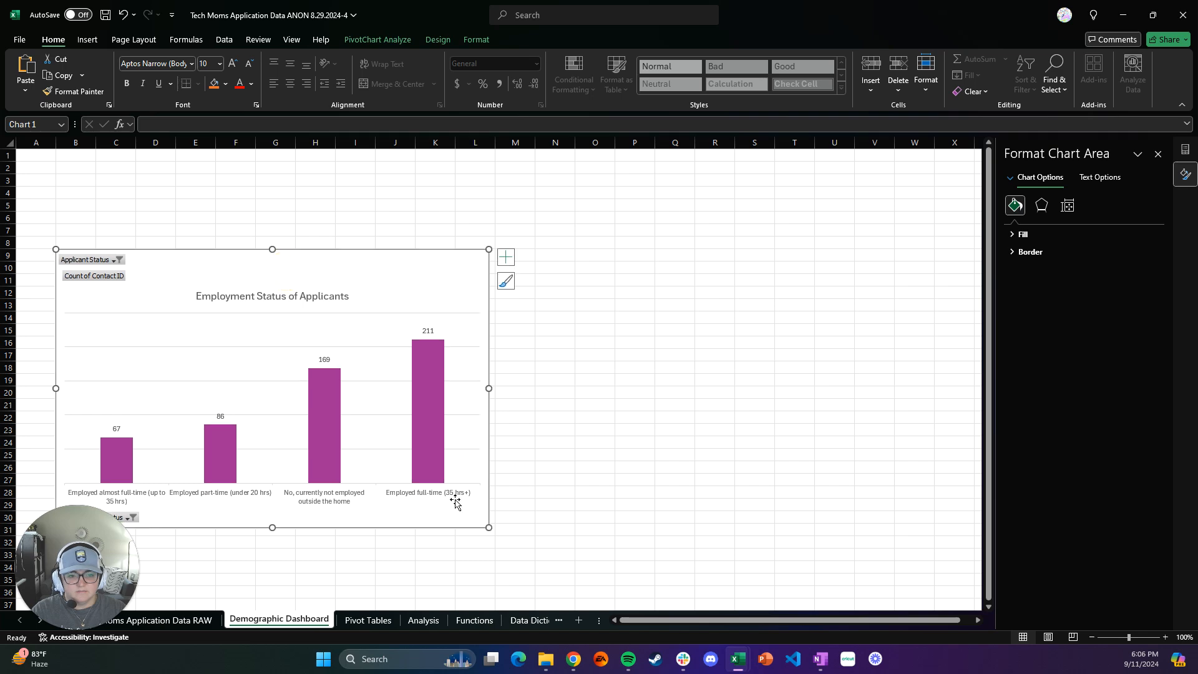
Step: Copy the employment status pie chart from Pivot Tables to Demographic Dashboard at M9 and enlarge it to match the column chart's height
click(376, 621)
click(736, 299)
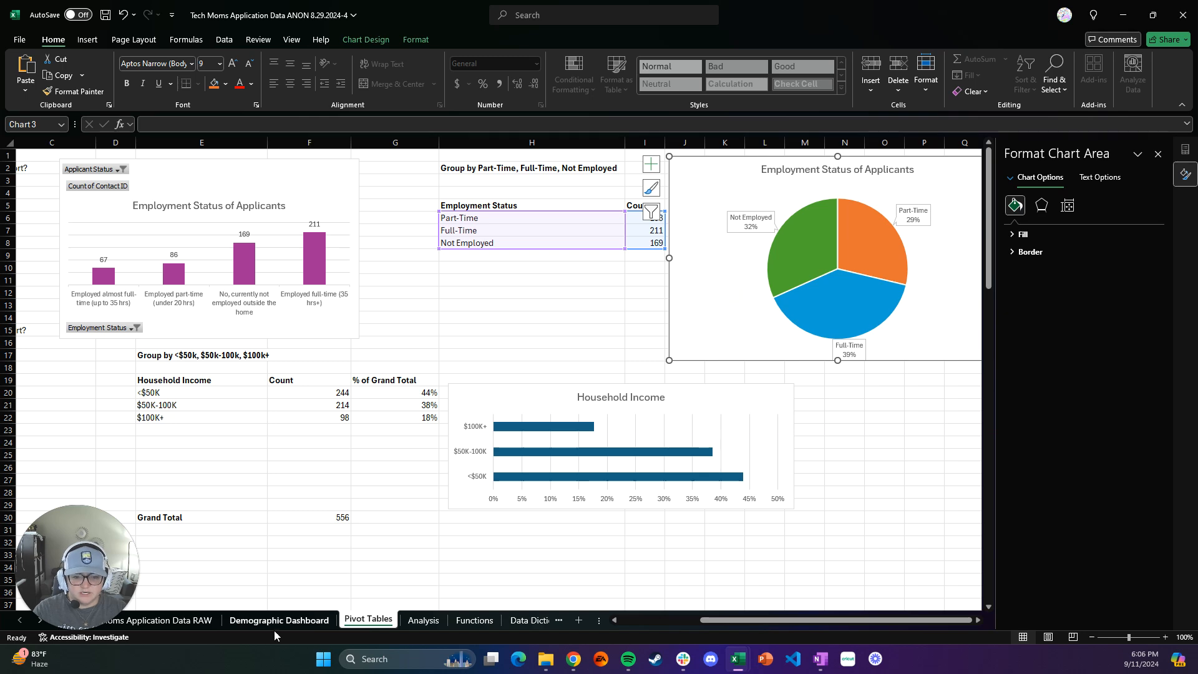
click(248, 620)
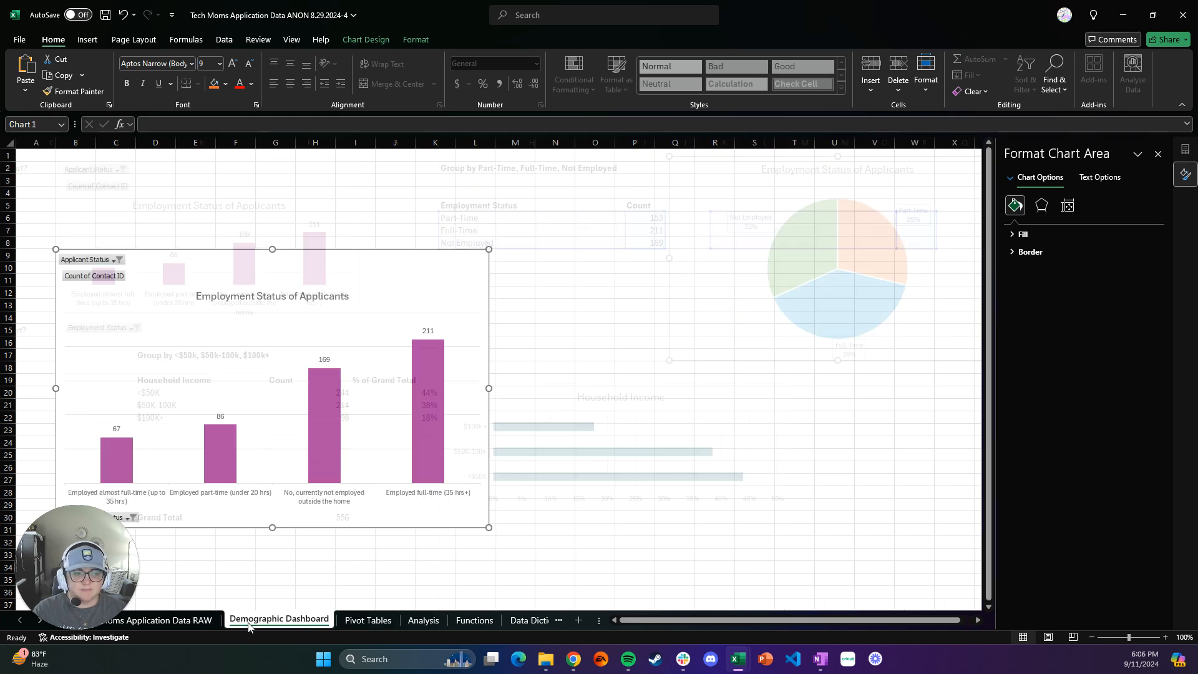
click(555, 306)
click(526, 259)
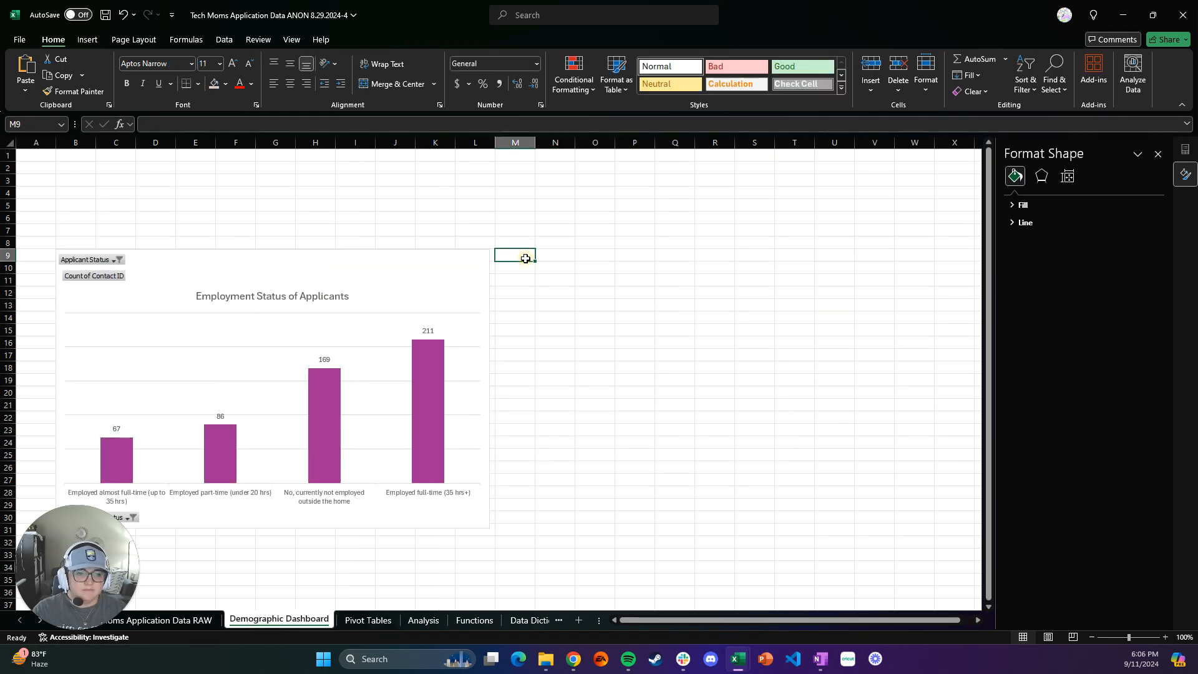
key(ctrl+v)
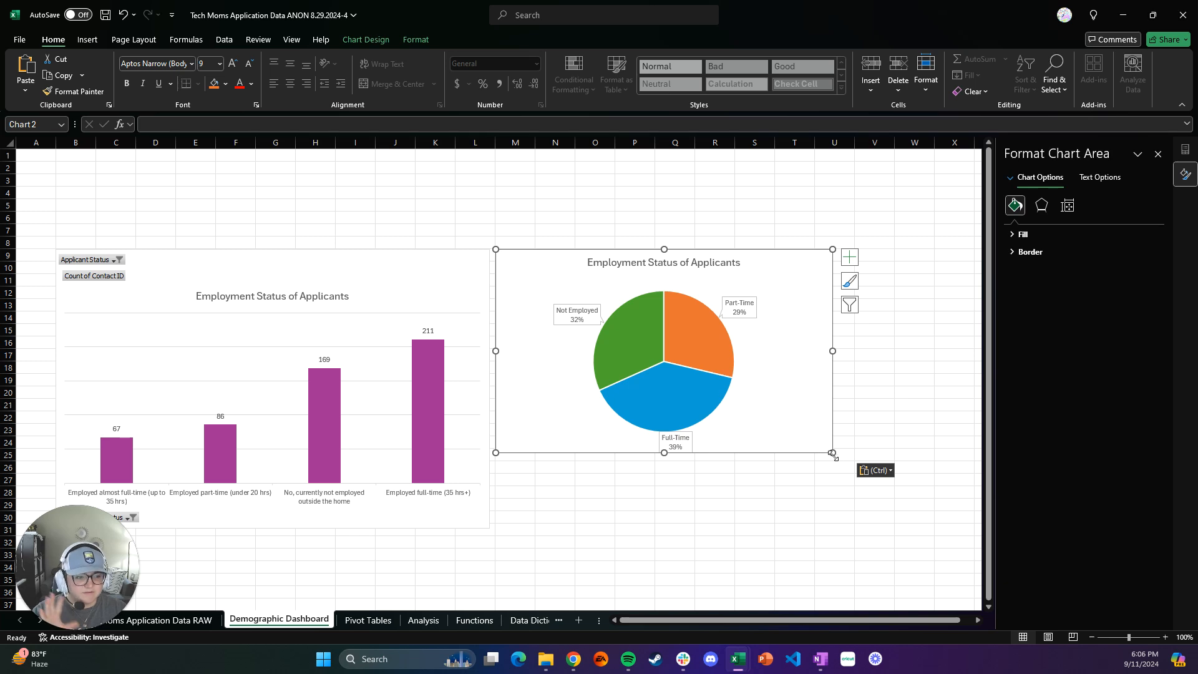
drag(833, 453, 879, 528)
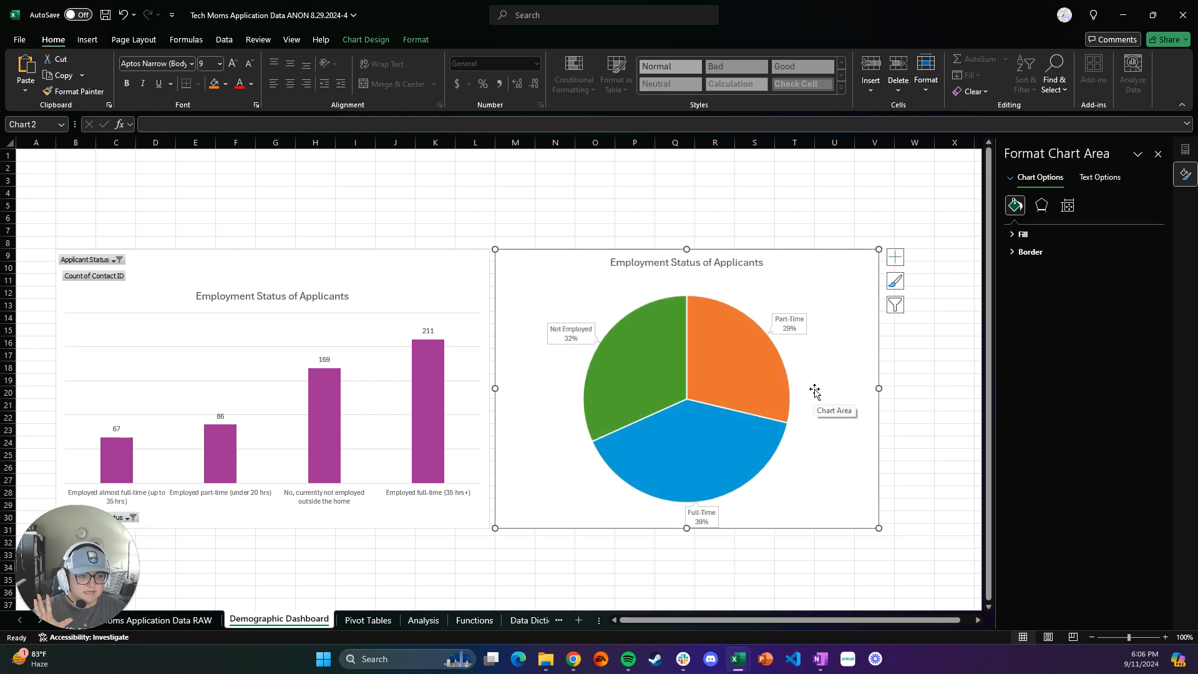
Step: Copy the Household Income bar chart from Pivot Tables to Demographic Dashboard at cell M35, below the pie chart
scroll(369, 553, down, 3)
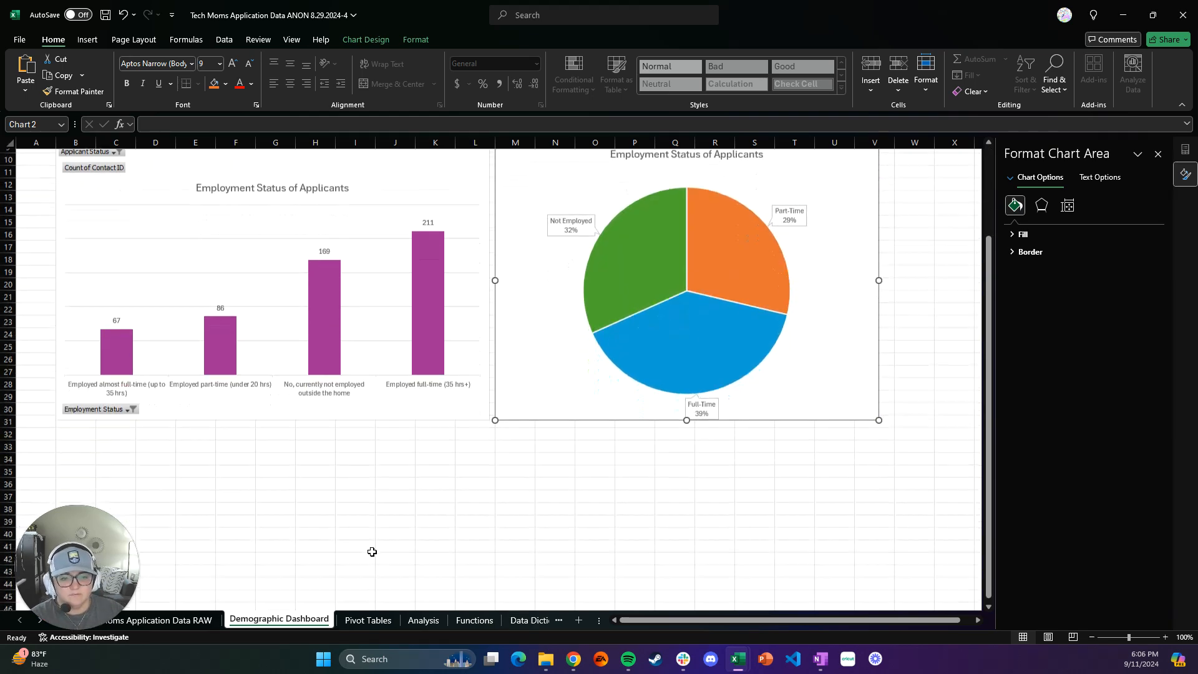
click(374, 624)
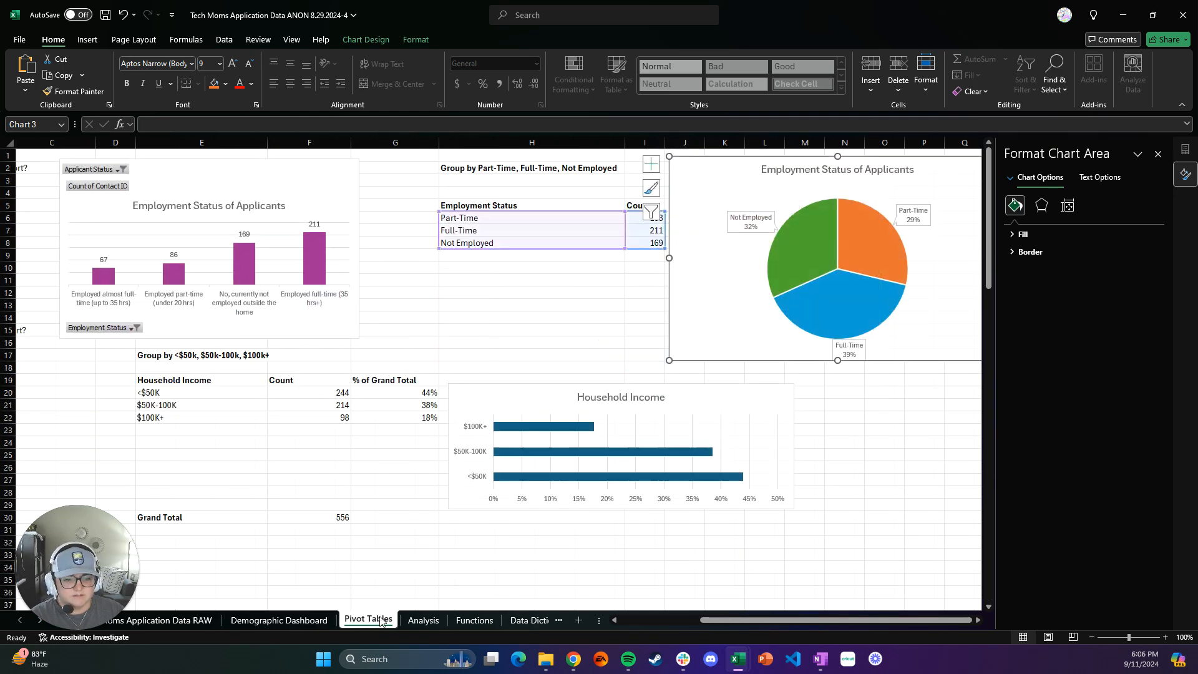
click(470, 497)
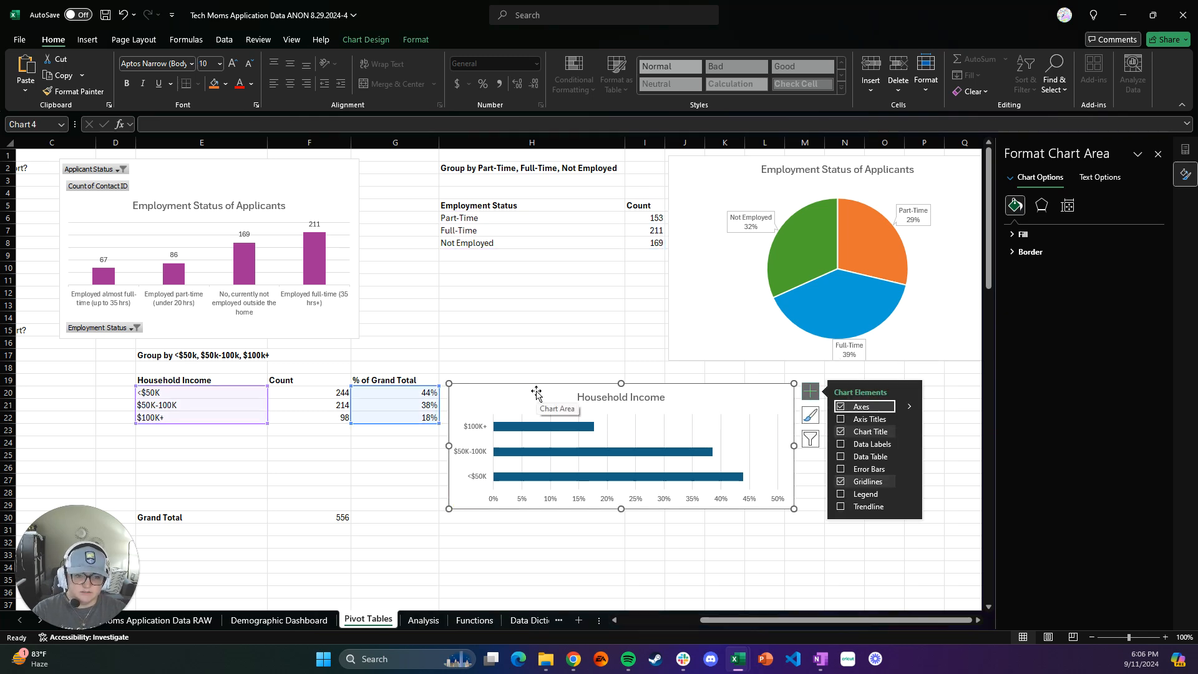
click(304, 622)
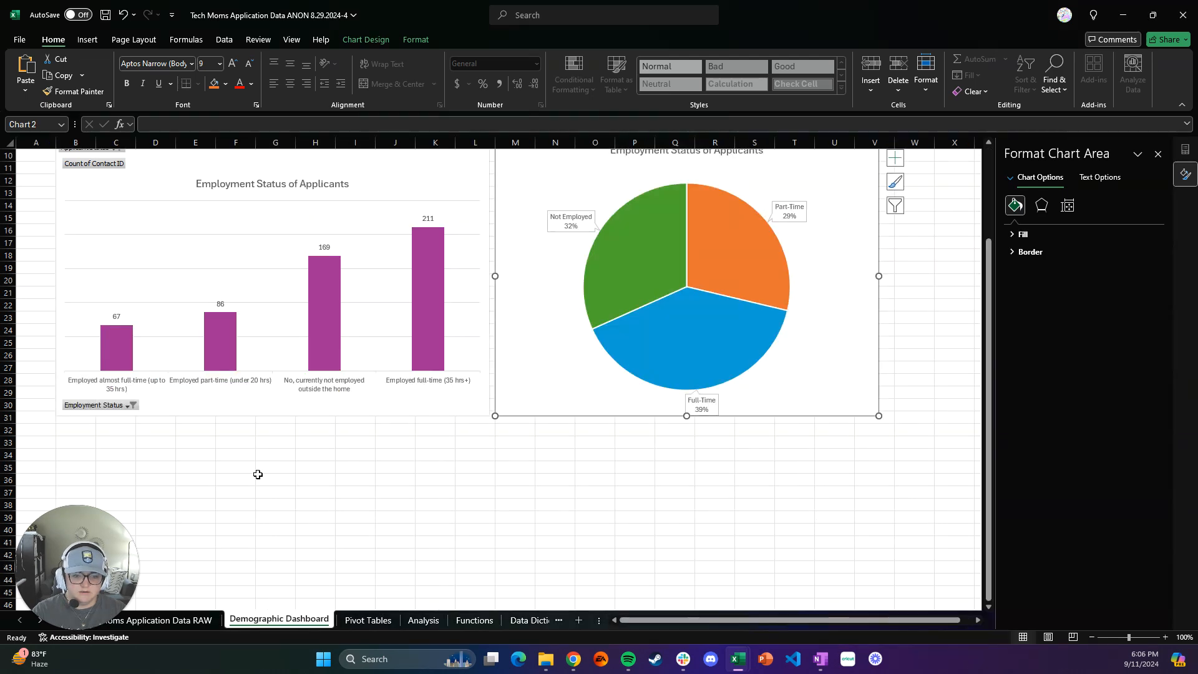
click(512, 467)
scroll(586, 446, down, 1)
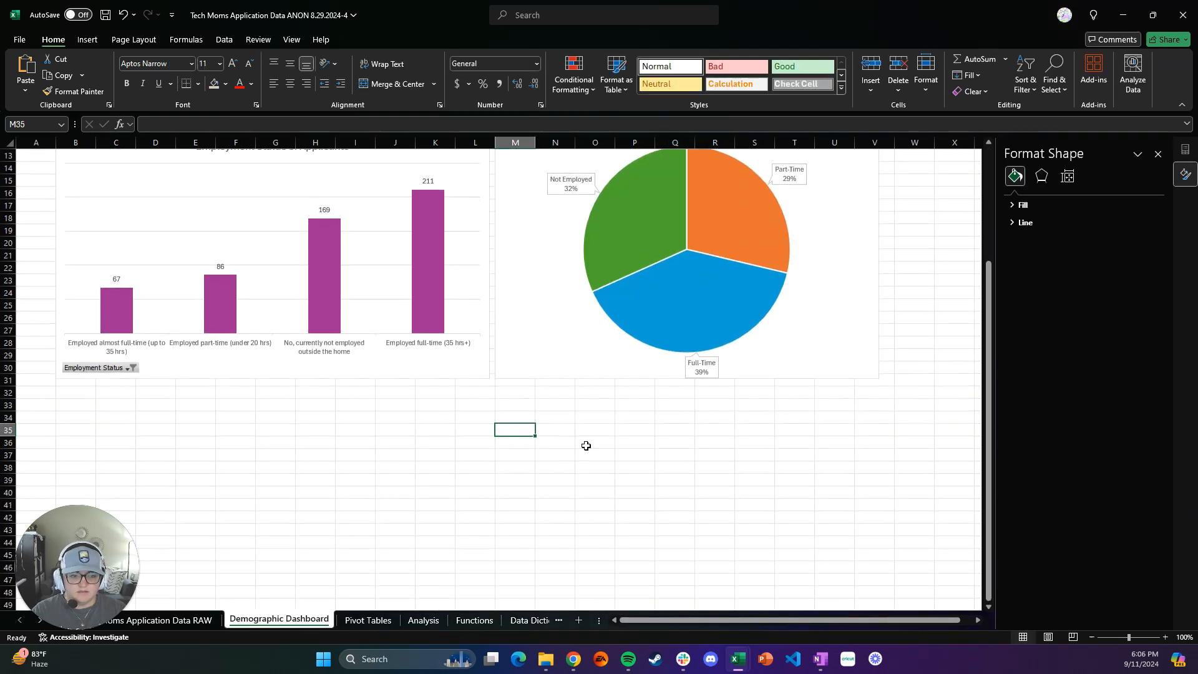
scroll(429, 442, up, 4)
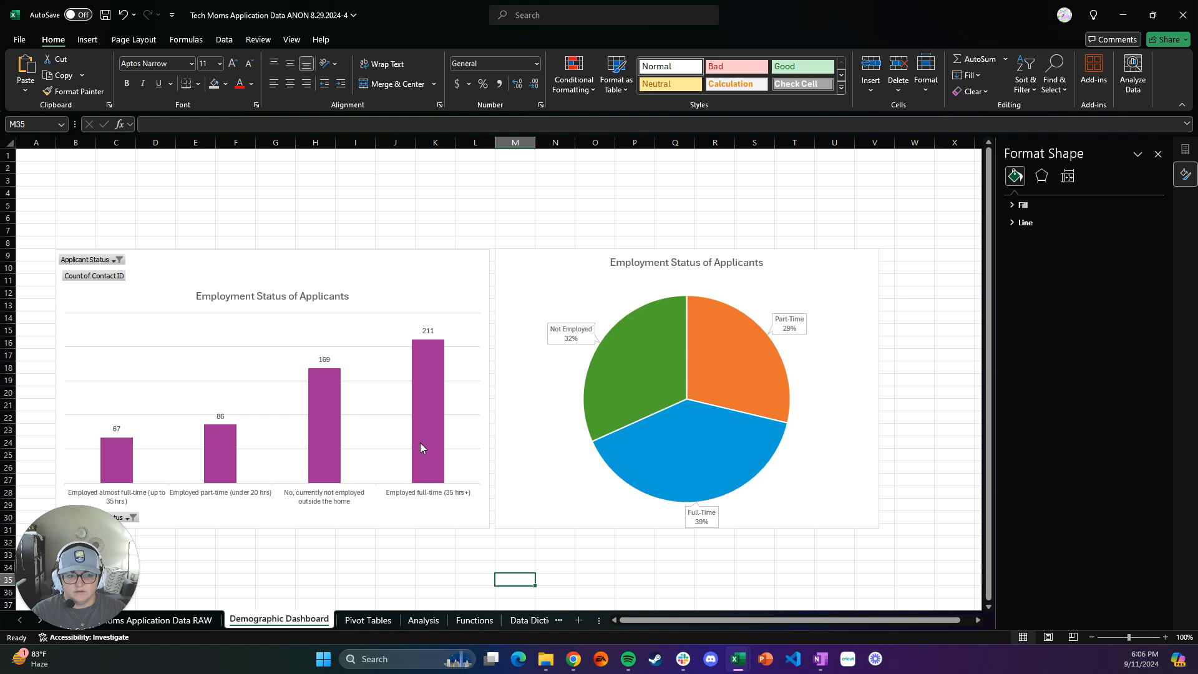
scroll(555, 488, down, 3)
key(ctrl+v)
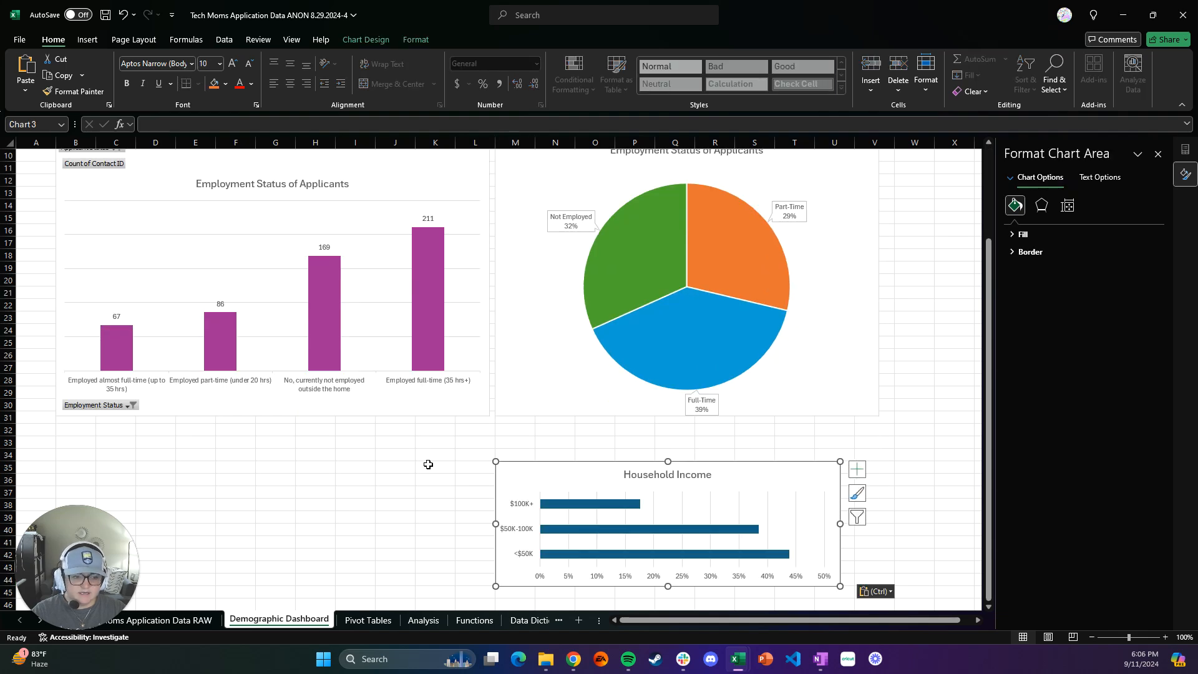
Step: Move the employment status column chart below the pie chart's row and shrink it to start at about row 33
click(457, 406)
drag(321, 406, 332, 577)
scroll(297, 329, up, 3)
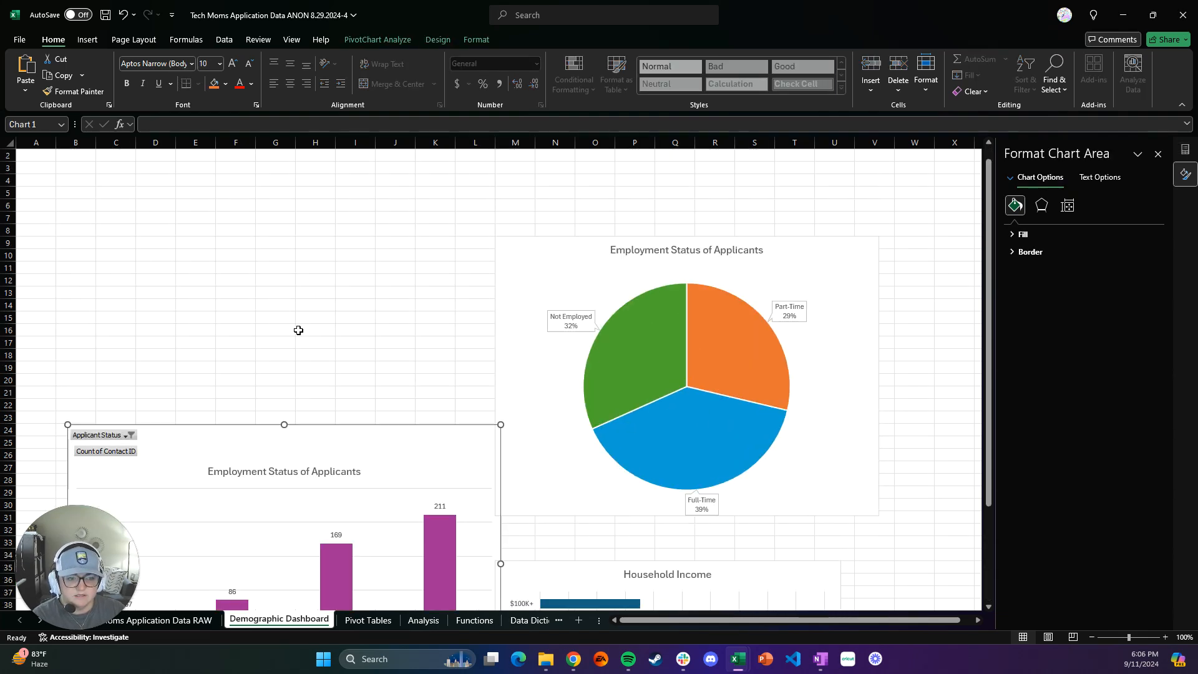
drag(501, 425, 493, 537)
Step: Move the pie chart into the space above the column chart and place the Household Income chart beside it, enlarged to the same height
drag(535, 343, 99, 348)
scroll(686, 493, down, 2)
drag(765, 495, 720, 182)
drag(794, 296, 892, 450)
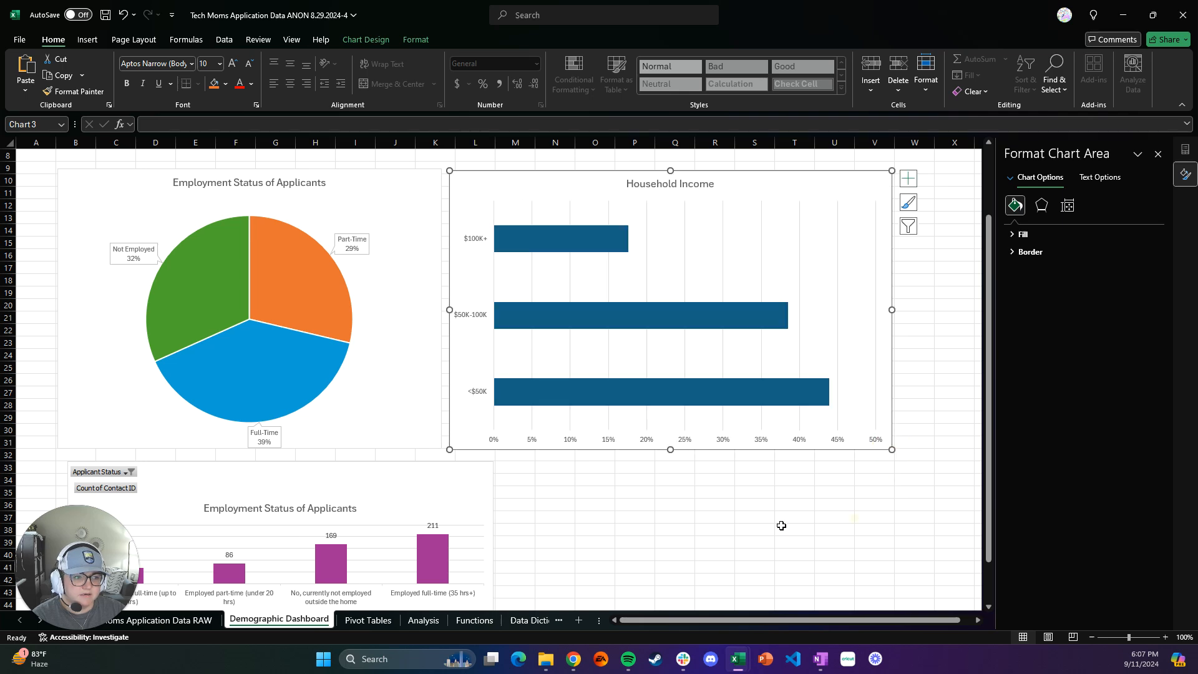
Step: Align the employment status column chart with the pie chart's left edge and enlarge it to span the width of both charts above
scroll(718, 529, down, 4)
click(400, 453)
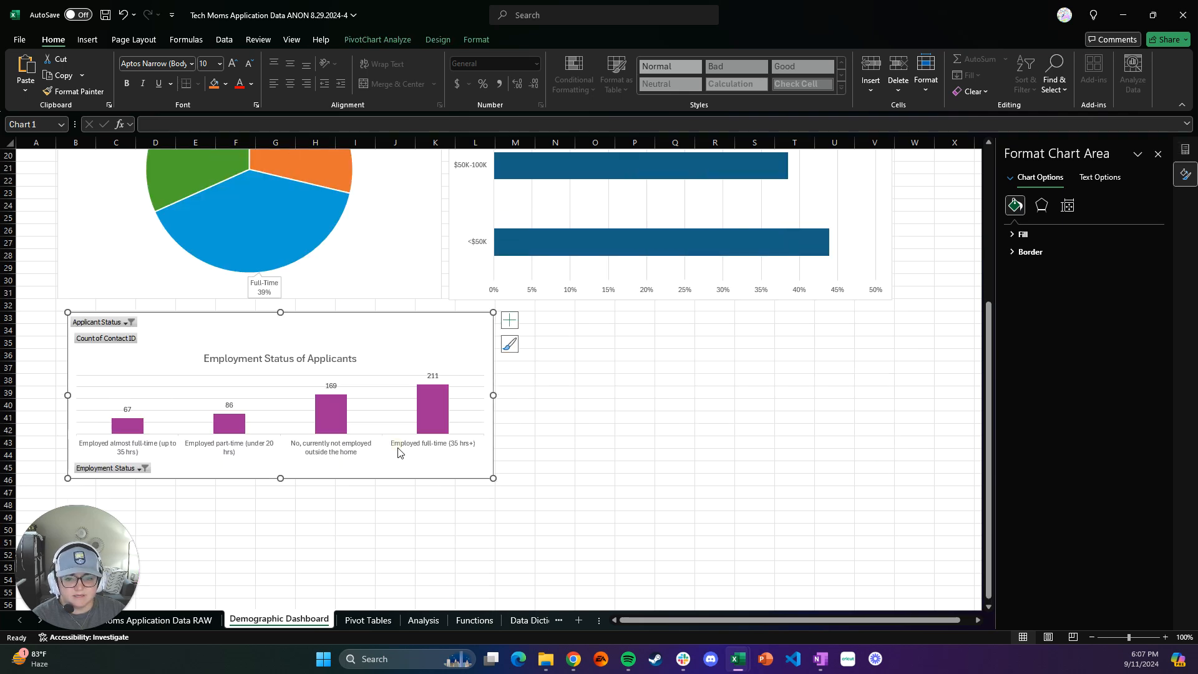
drag(329, 324, 318, 324)
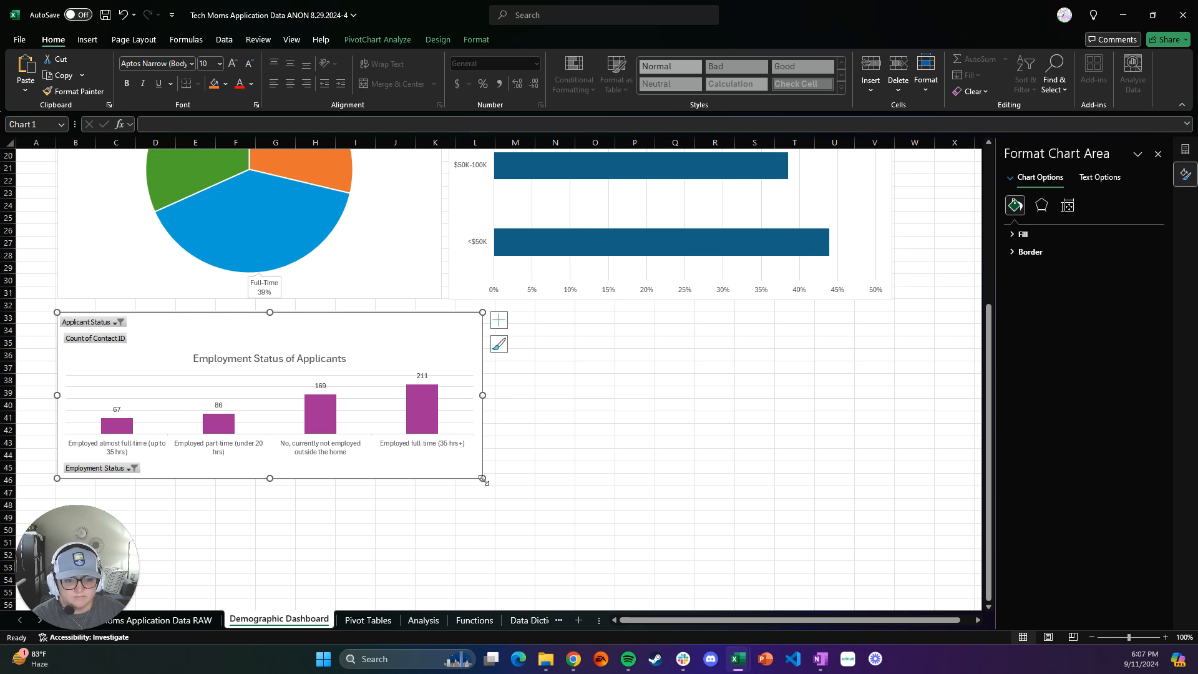
drag(482, 478, 894, 578)
Step: Fine-tune the pie chart's size to line up with the neighbouring Household Income chart
scroll(666, 529, up, 3)
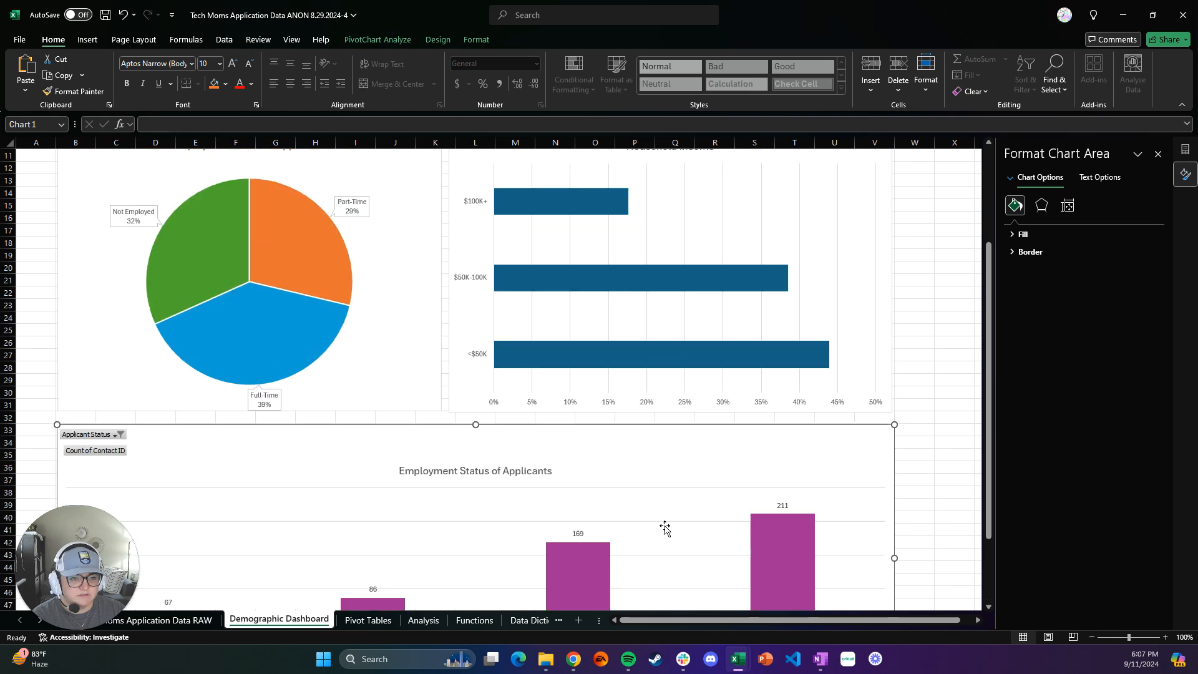
scroll(665, 529, up, 3)
click(409, 428)
drag(442, 449, 441, 449)
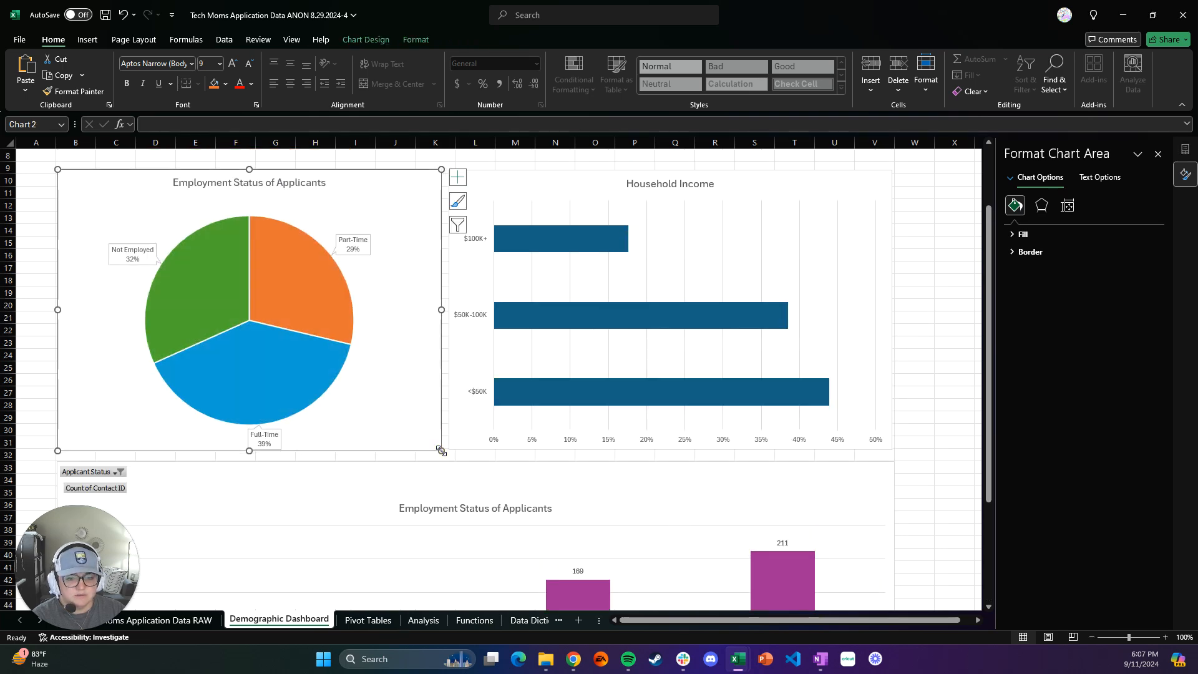
scroll(441, 450, up, 3)
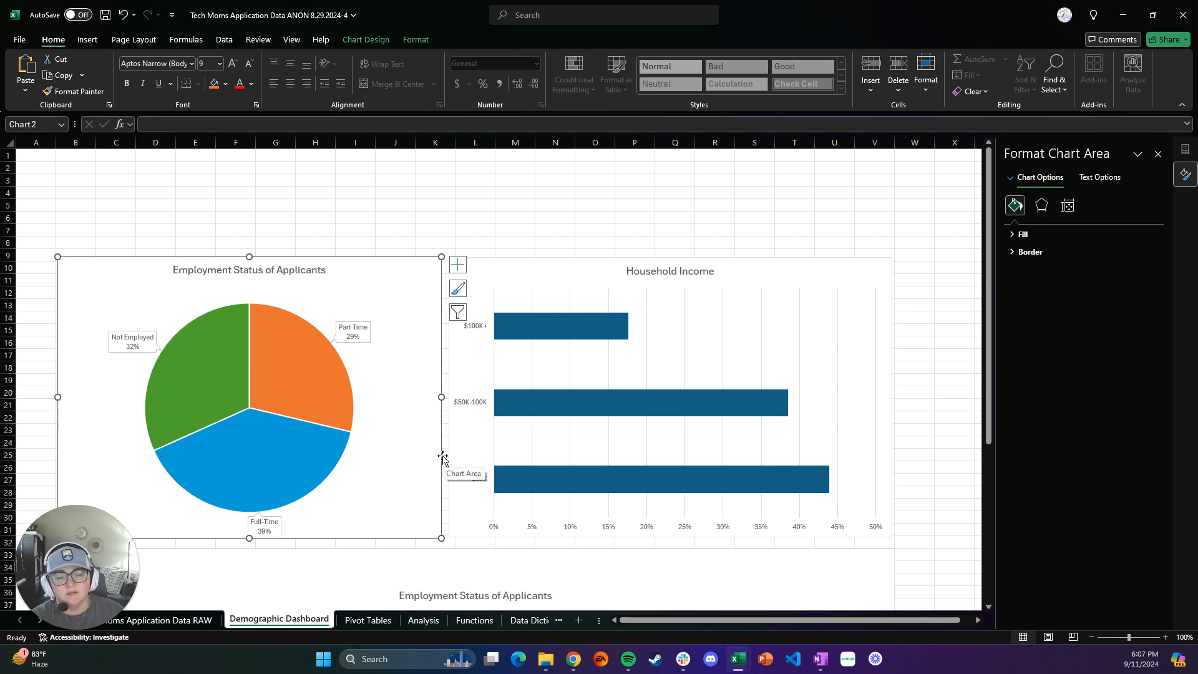
click(586, 222)
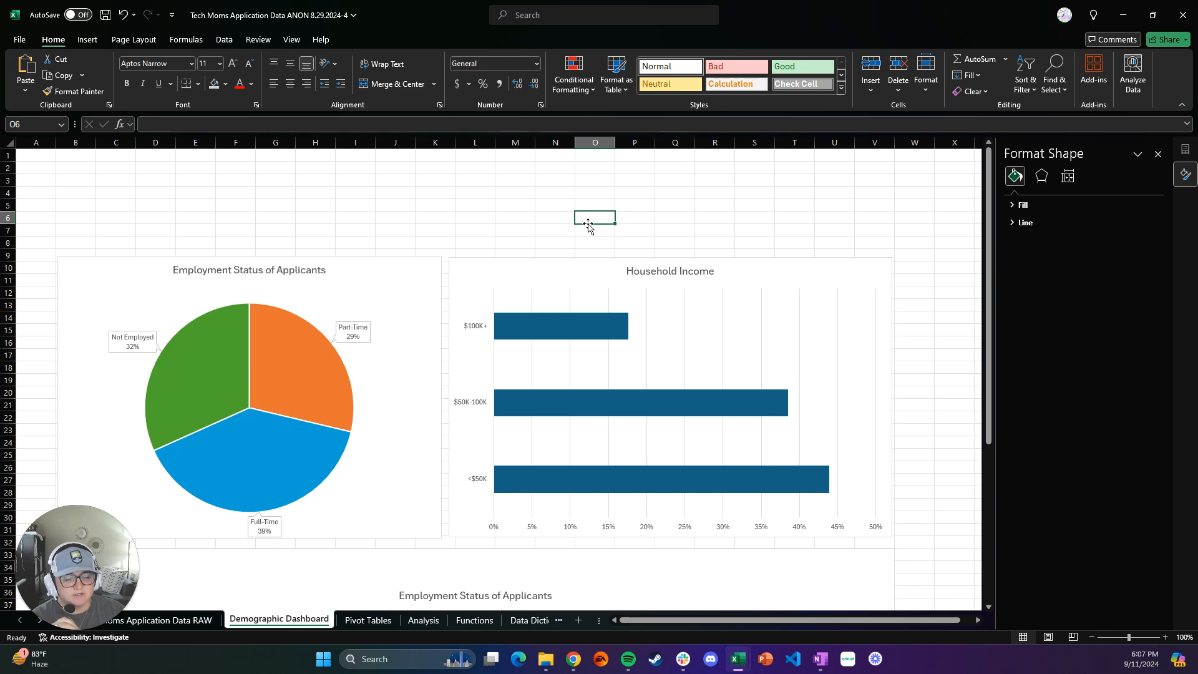
click(593, 270)
click(329, 270)
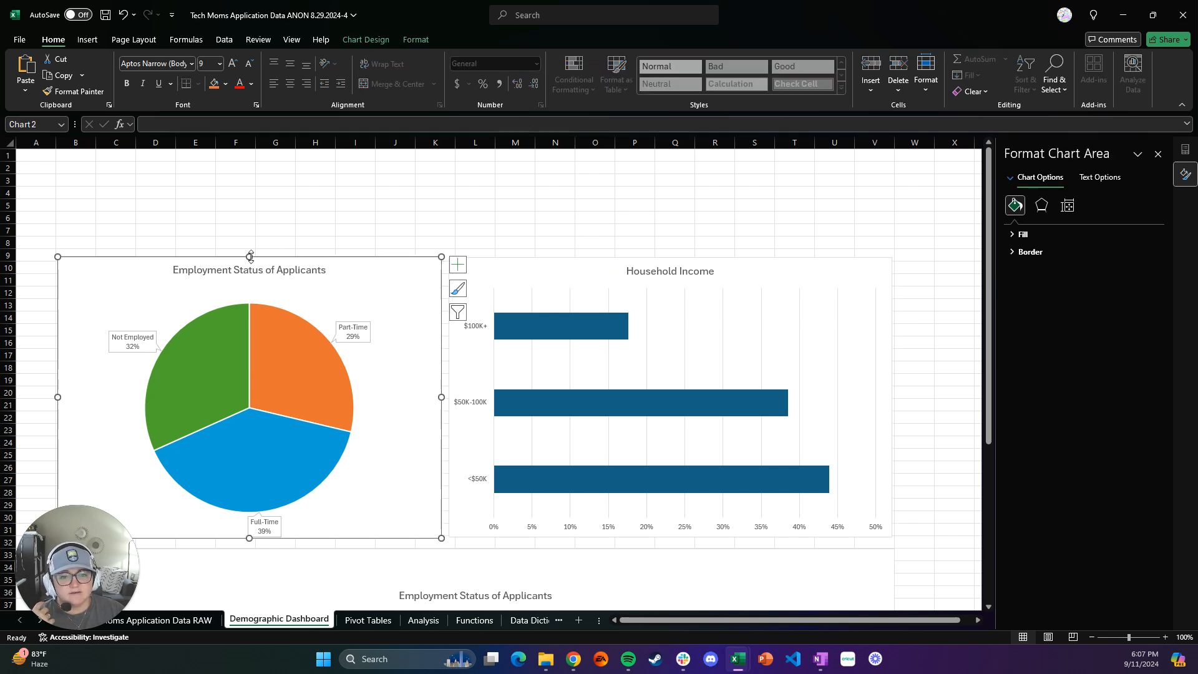
Step: Lower the top edges of the pie chart and the Household Income chart to row 12 and close the formatting pane
drag(250, 257, 250, 289)
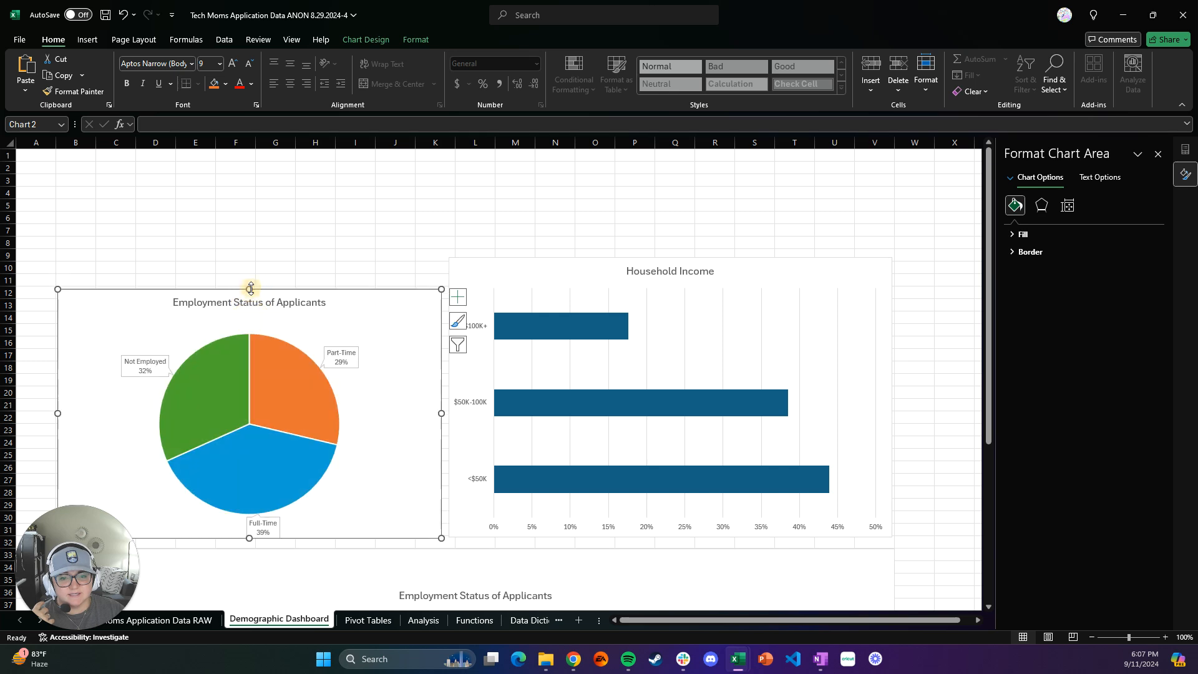
click(729, 306)
drag(670, 257, 673, 290)
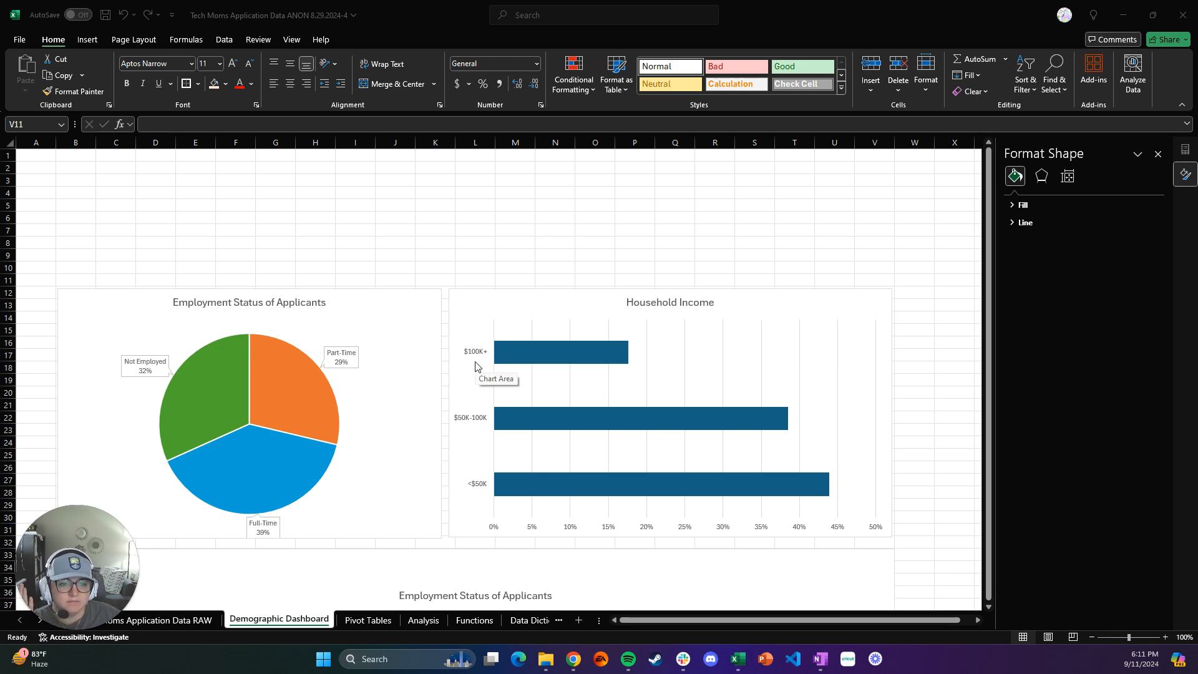
click(1158, 154)
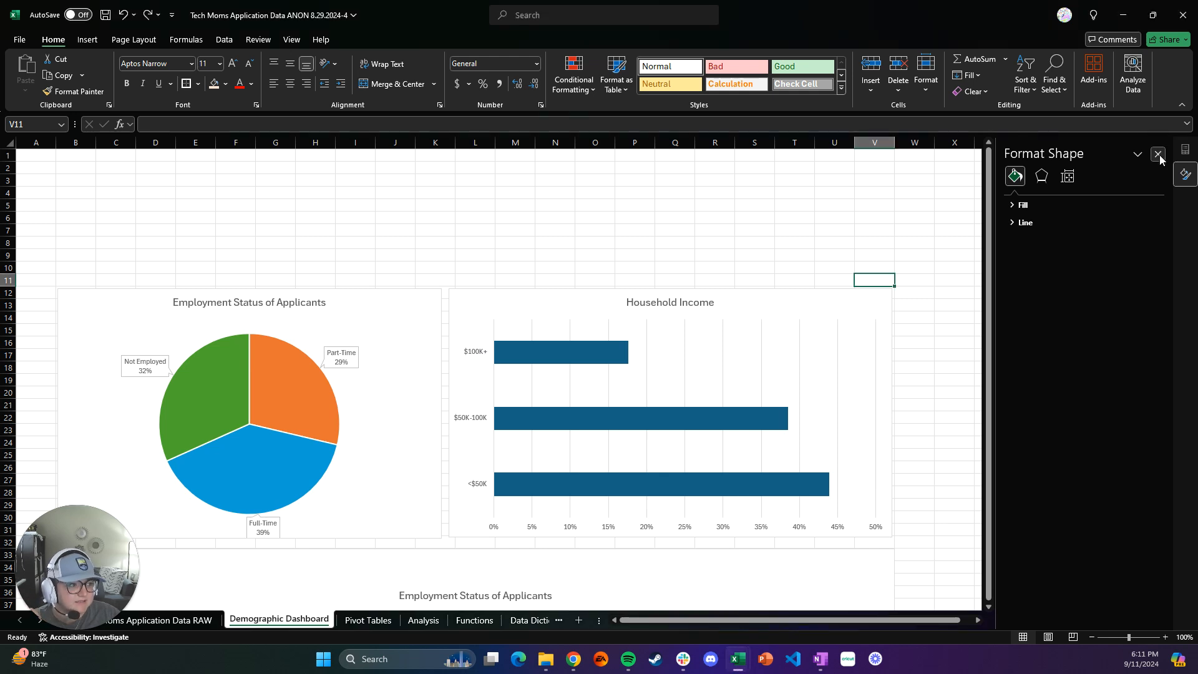
click(1160, 155)
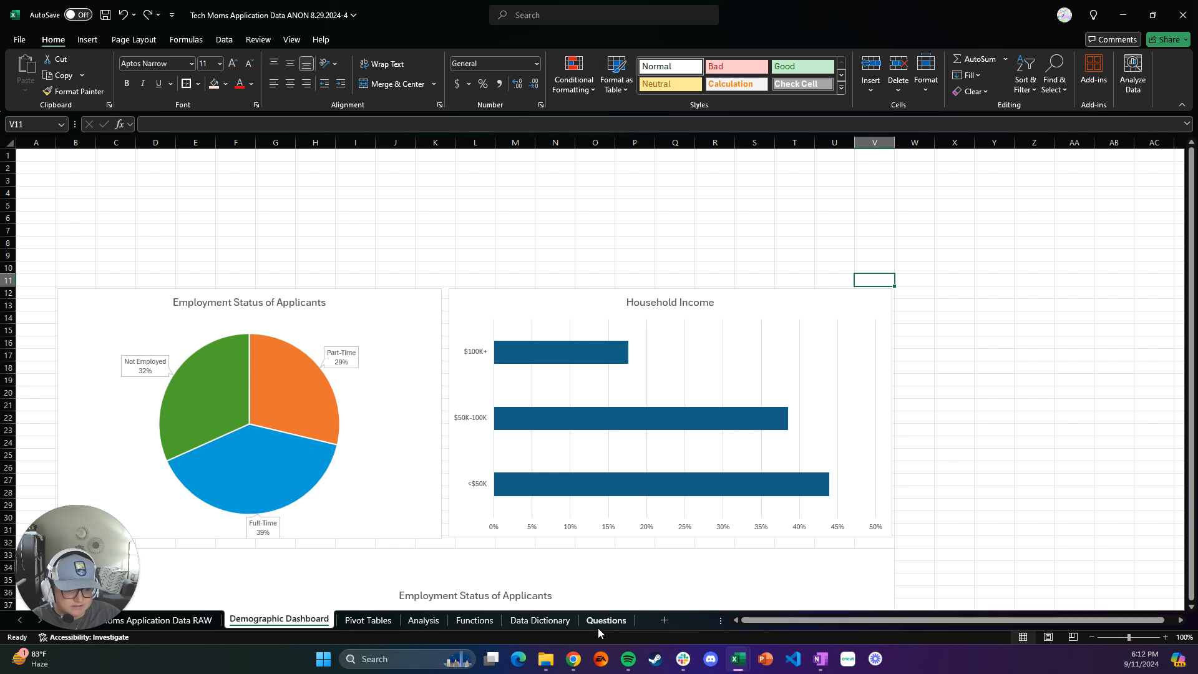
key(alt+Tab)
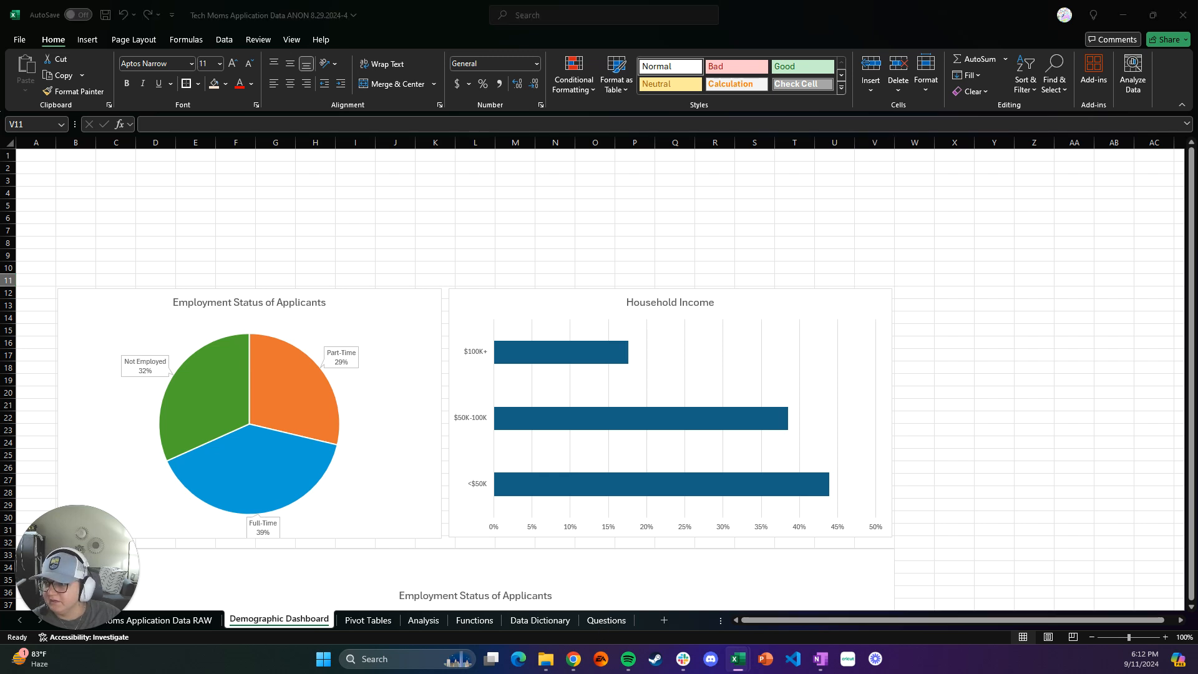
key(alt+Tab)
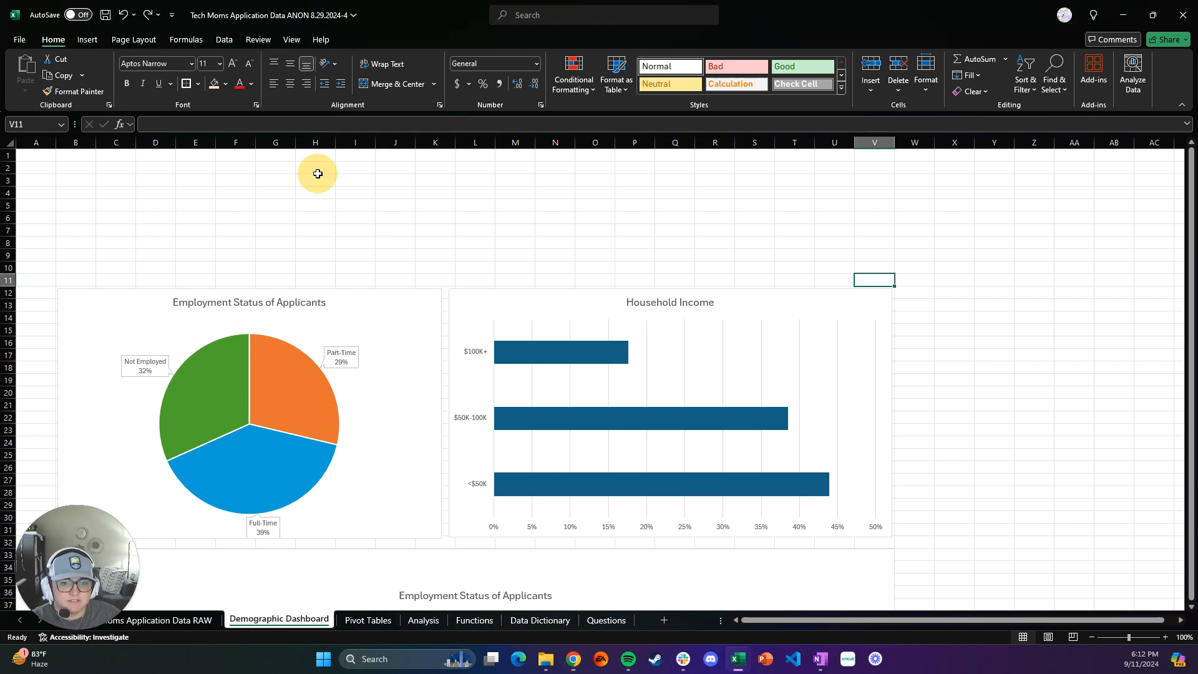
click(359, 168)
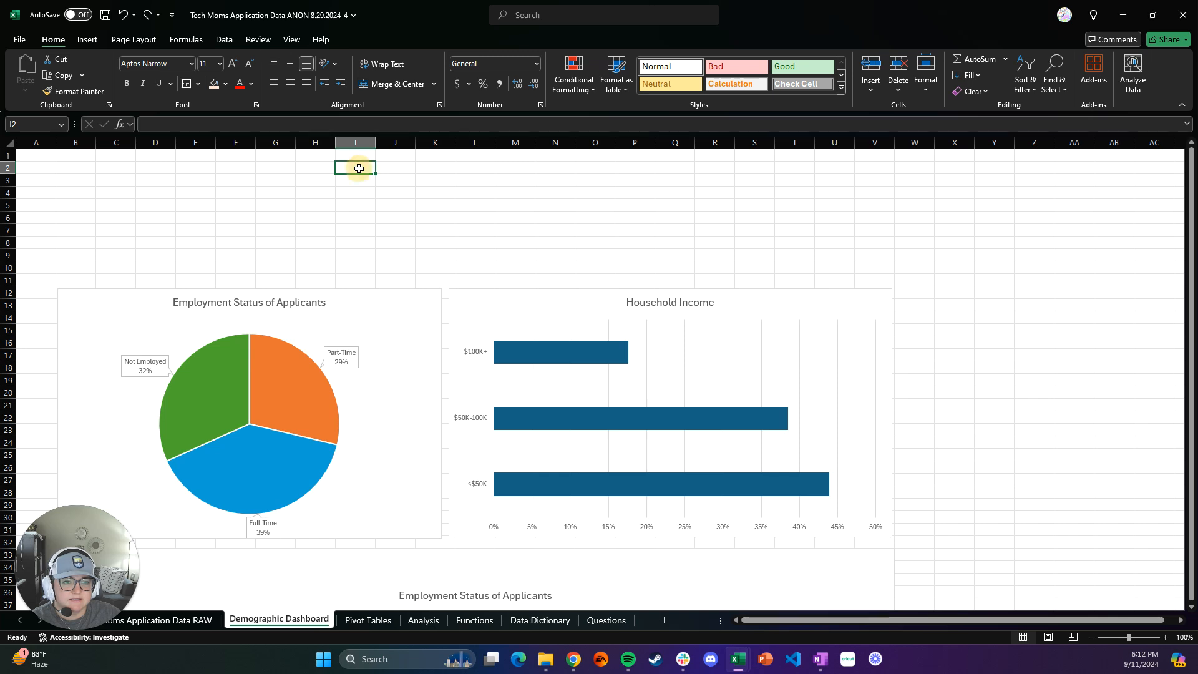
drag(359, 169, 580, 169)
click(395, 170)
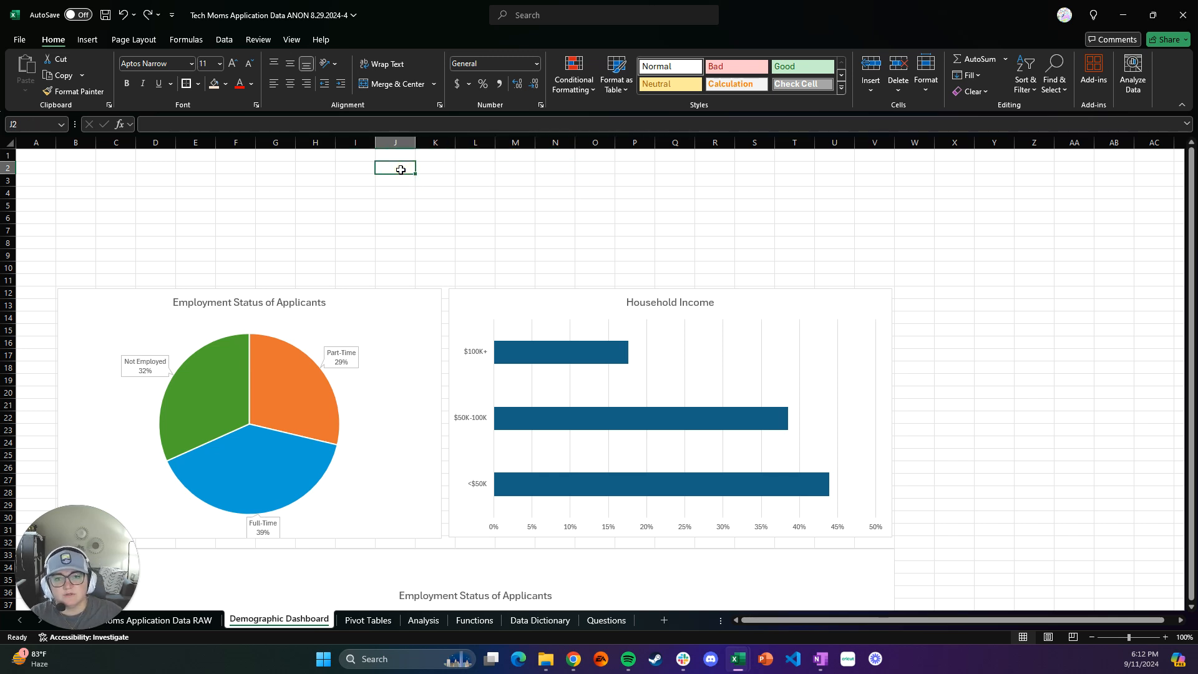
Step: Insert a text box across about columns G to Q in rows 1 to 3 and enter the title "Student Demographics"
click(91, 41)
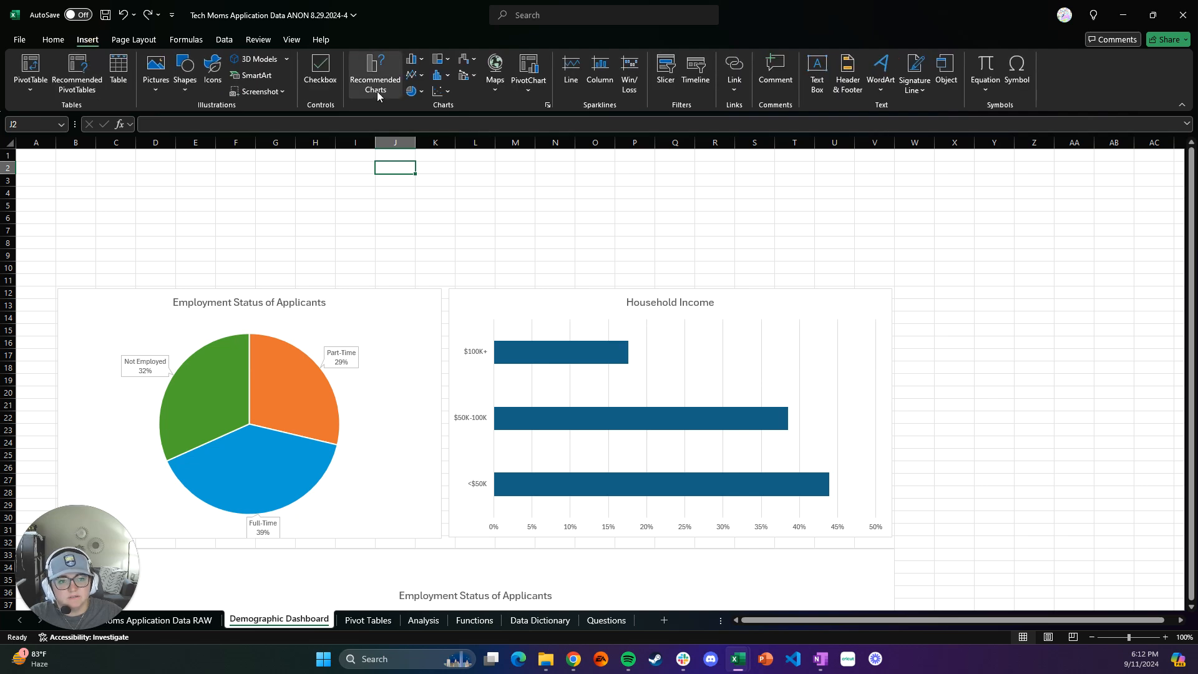
click(819, 79)
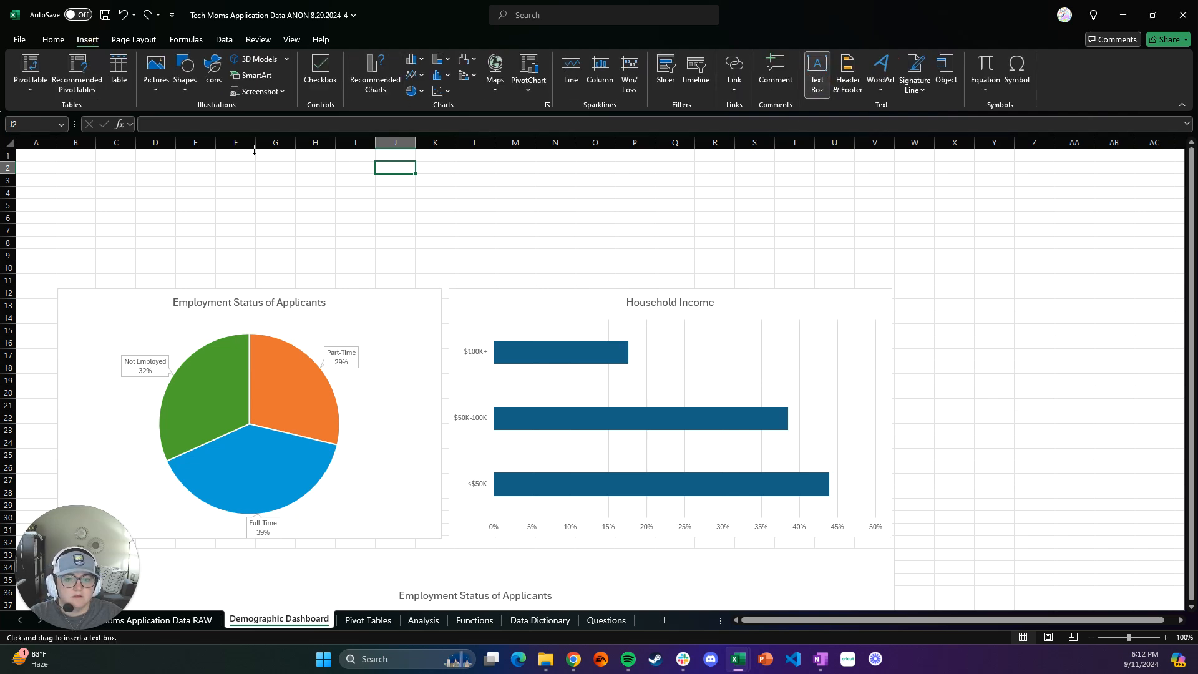
drag(255, 152, 698, 183)
text(s)
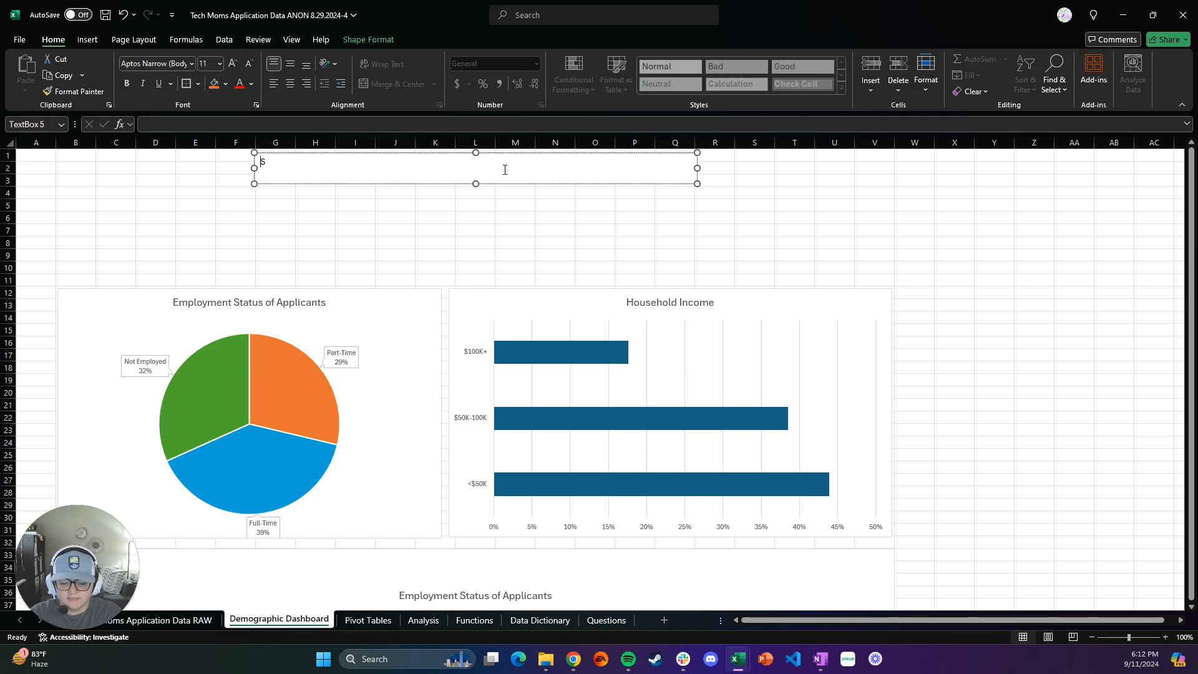
text(tudent )
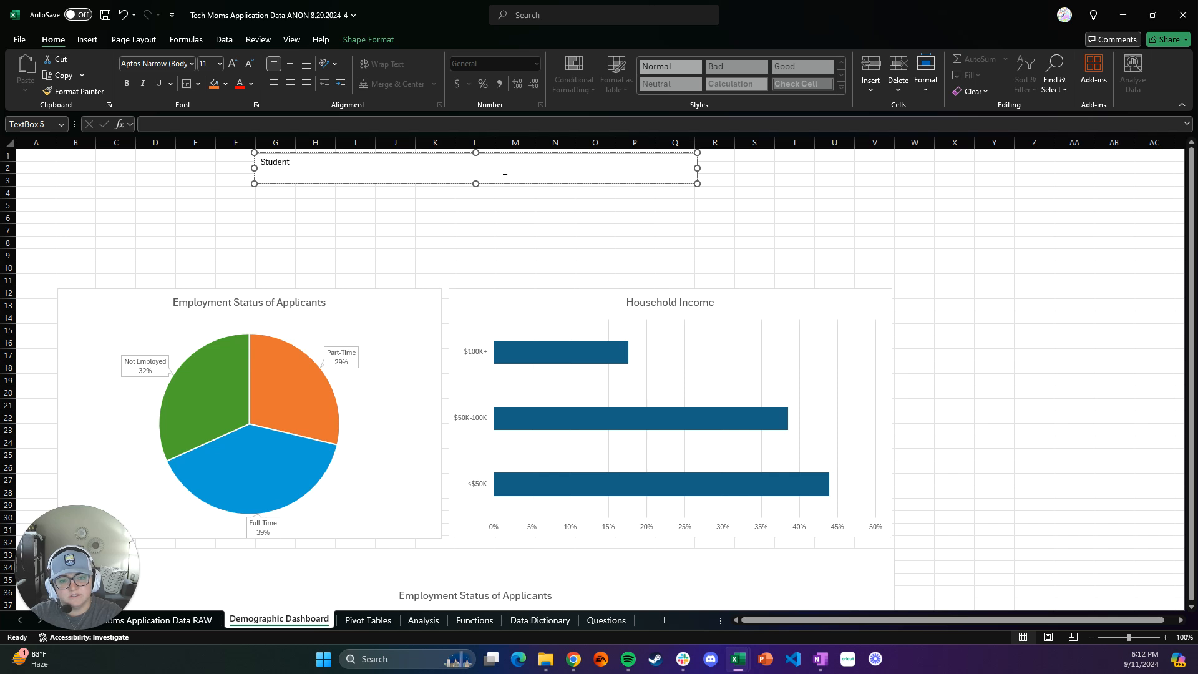
text(Demographcis)
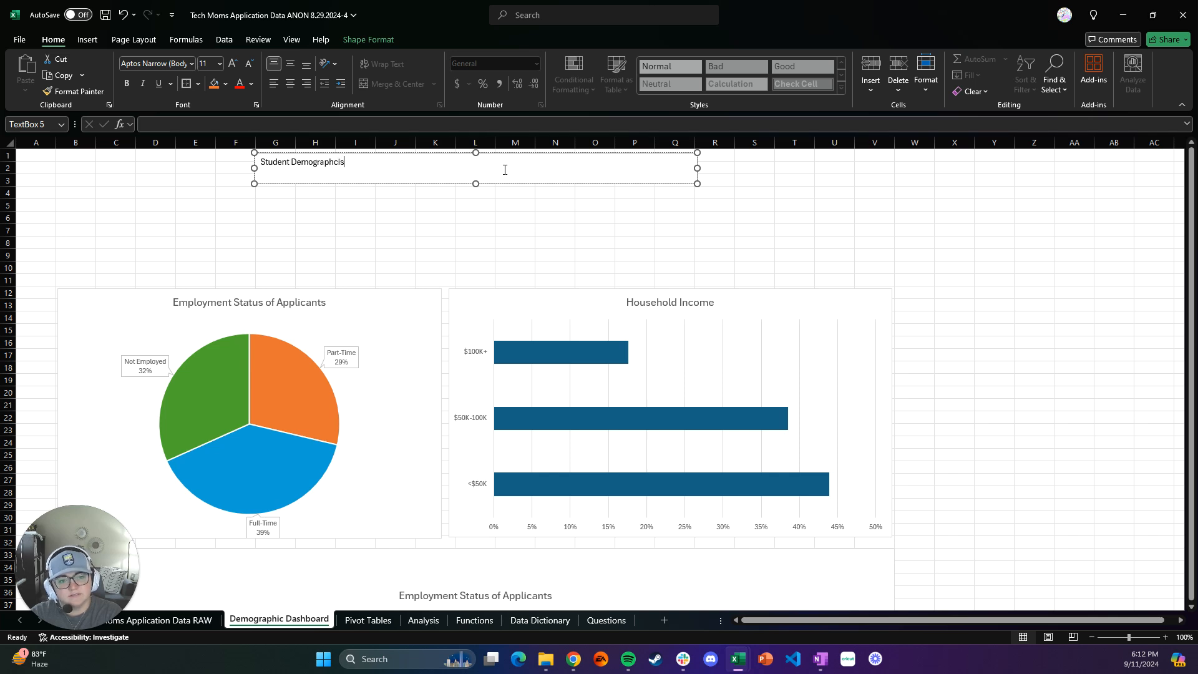
key(BackSpace)
key(BackSpace)
key(BackSpace)
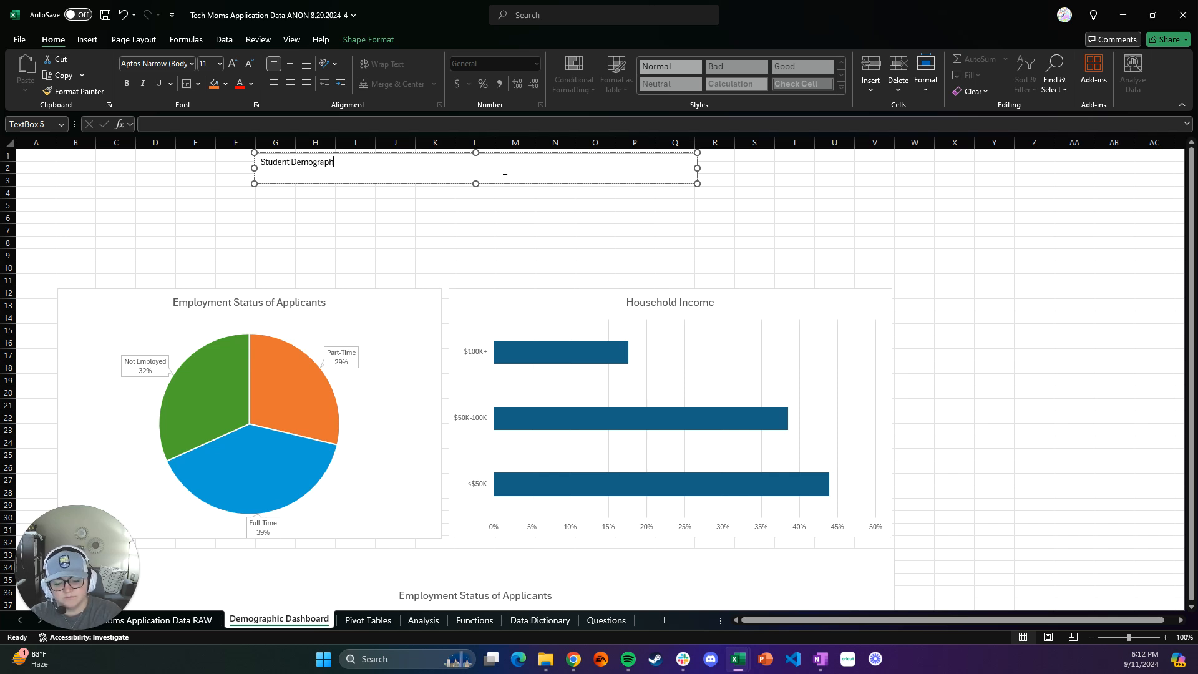
text(ics)
key(Return)
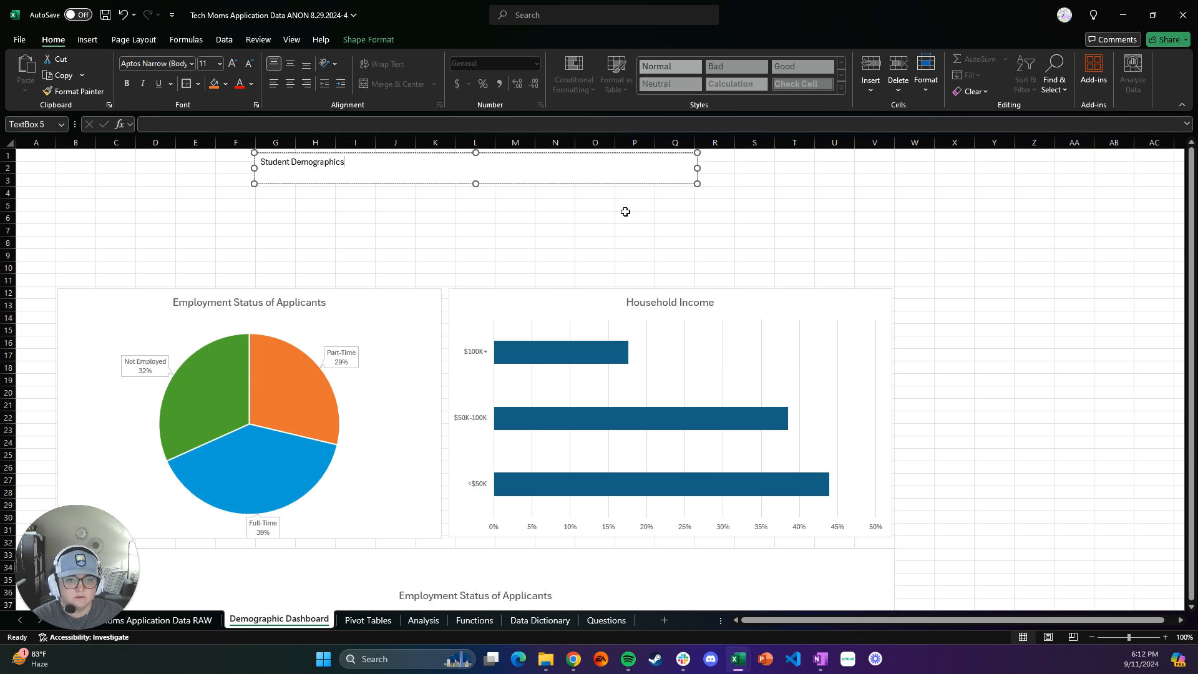
click(668, 216)
Step: Enlarge the "Student Demographics" title to 28 pt and center it in its text box
click(348, 164)
double_click(314, 162)
drag(286, 163, 267, 160)
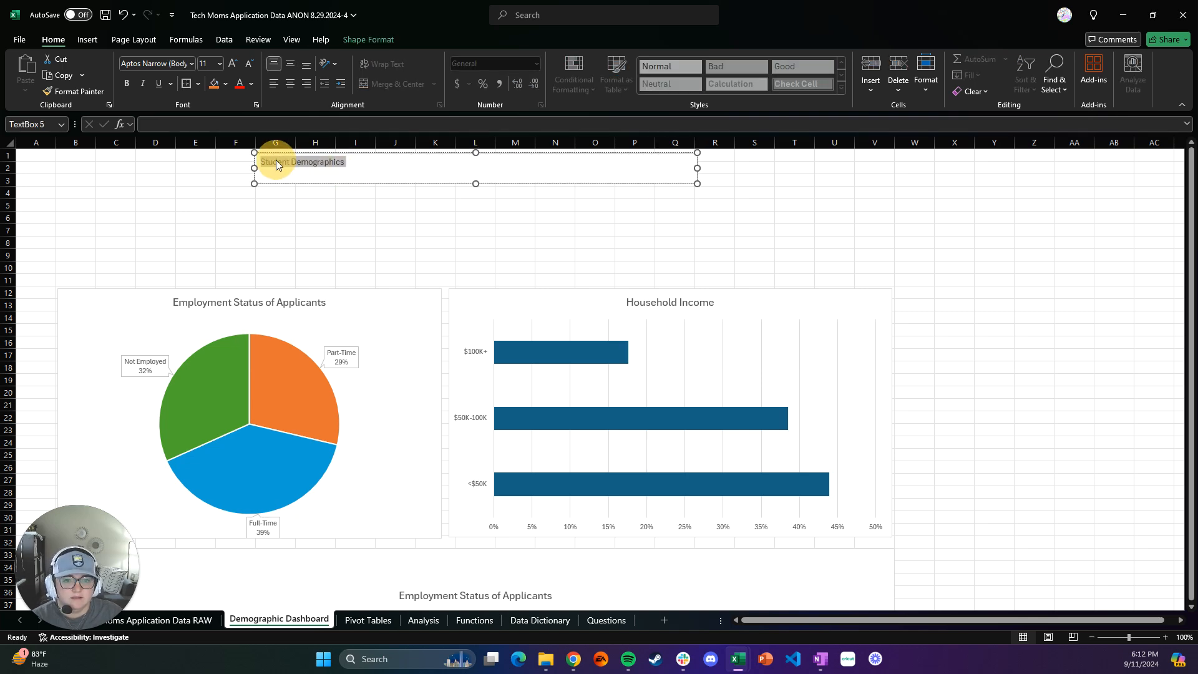
click(237, 64)
click(237, 64)
click(237, 64)
click(237, 64)
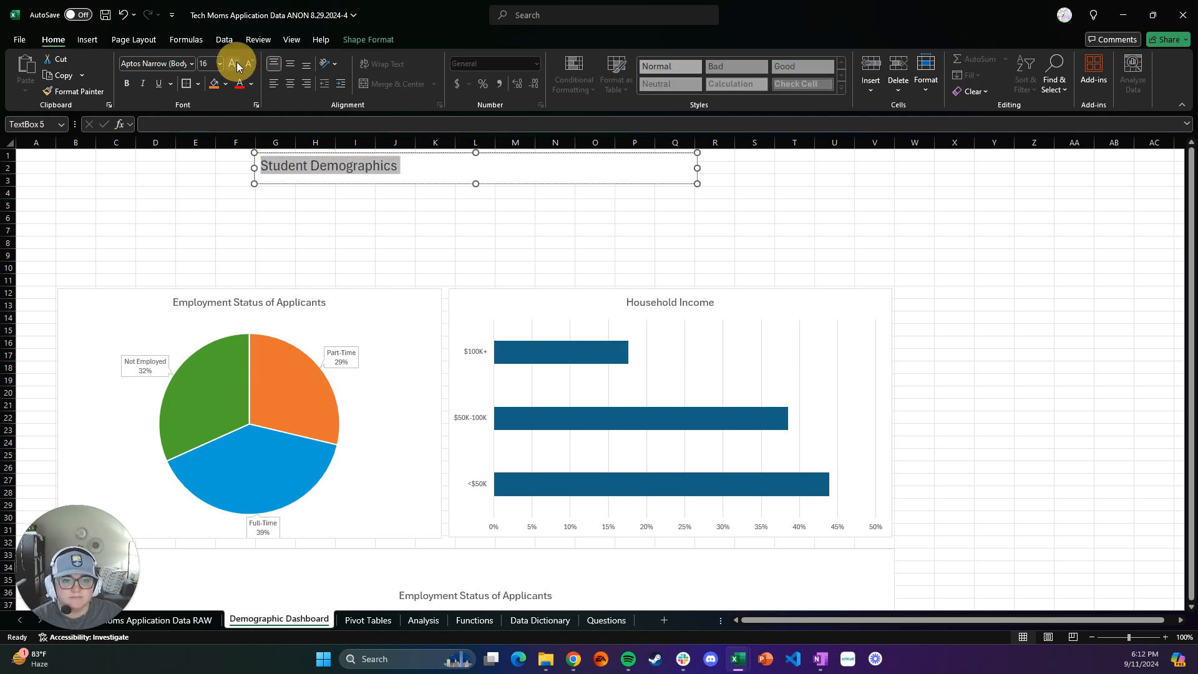
click(238, 64)
click(238, 64)
click(238, 64)
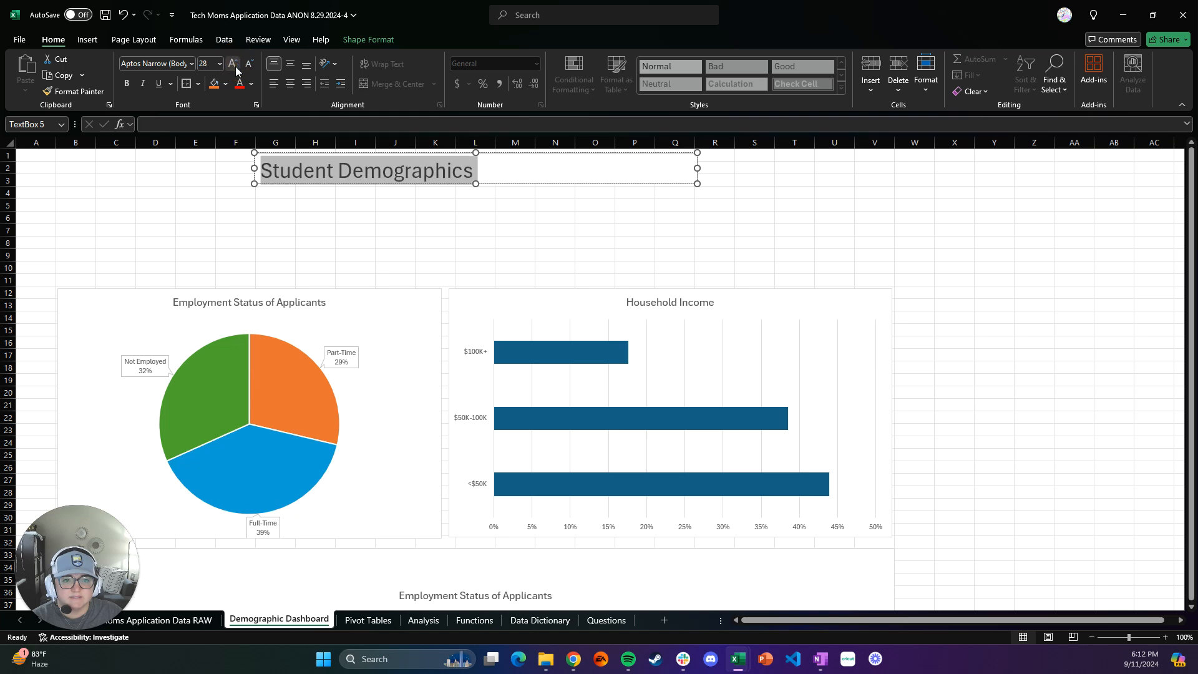
click(290, 83)
click(473, 212)
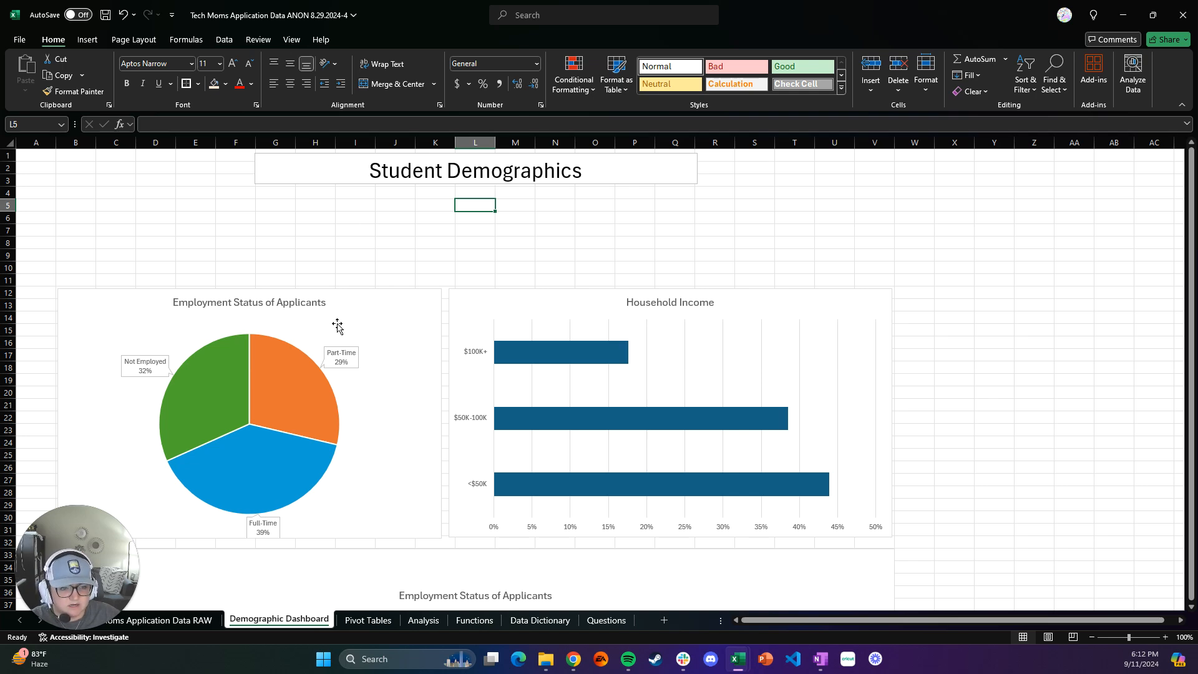
Step: Link cell S6 of the Demographic Dashboard to the <$50K percentage in cell G20 of the Pivot Tables sheet and check its formula
click(375, 620)
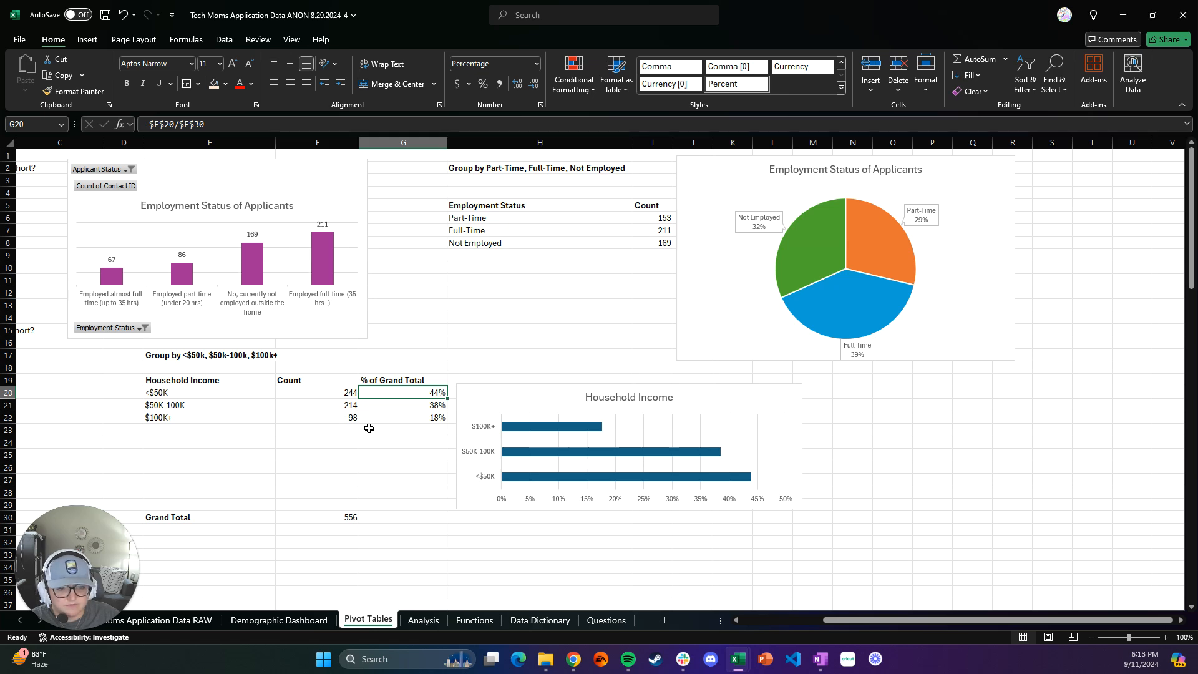
click(253, 440)
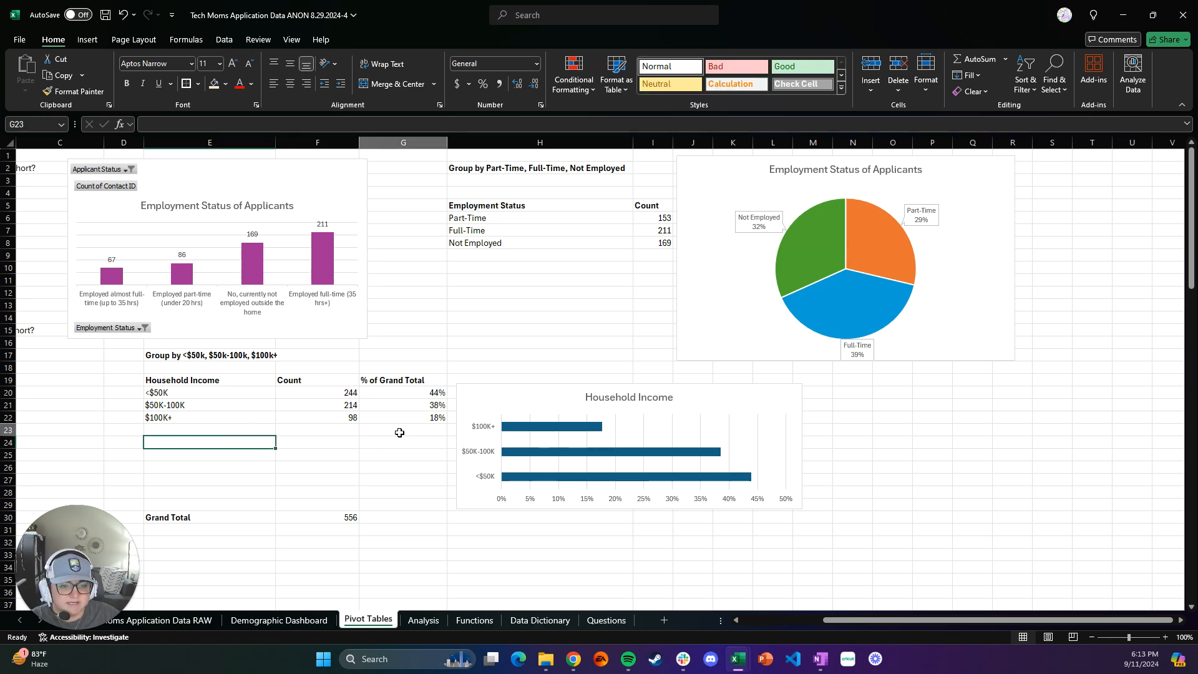
click(404, 394)
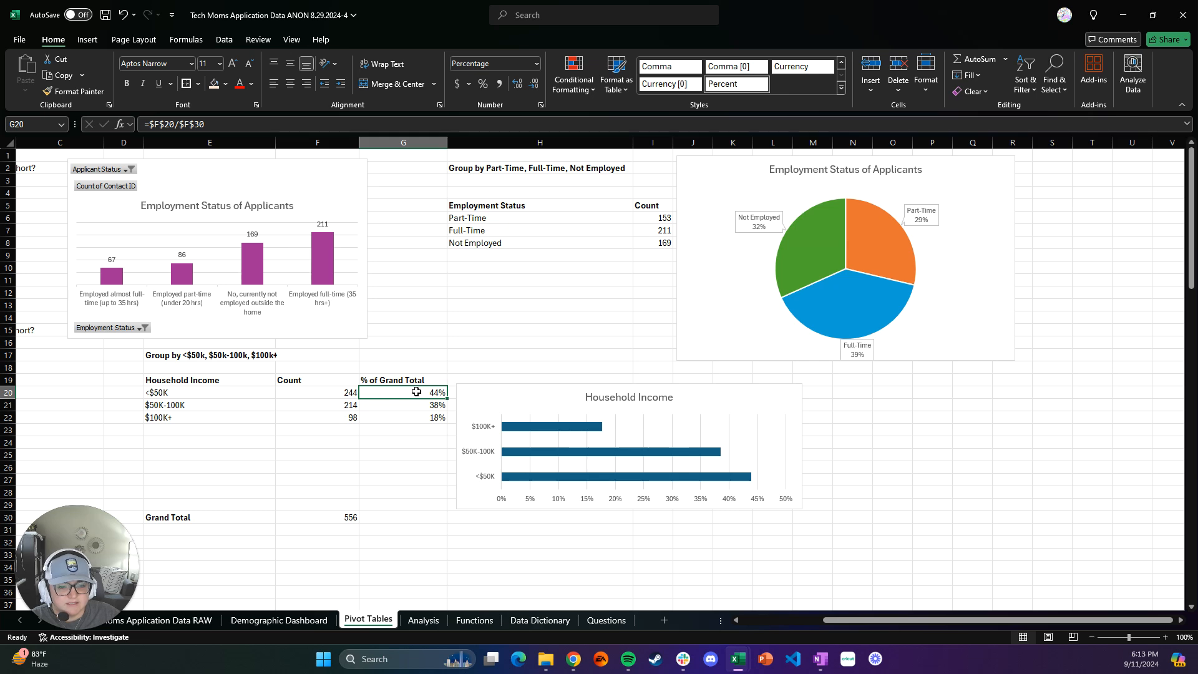
click(276, 620)
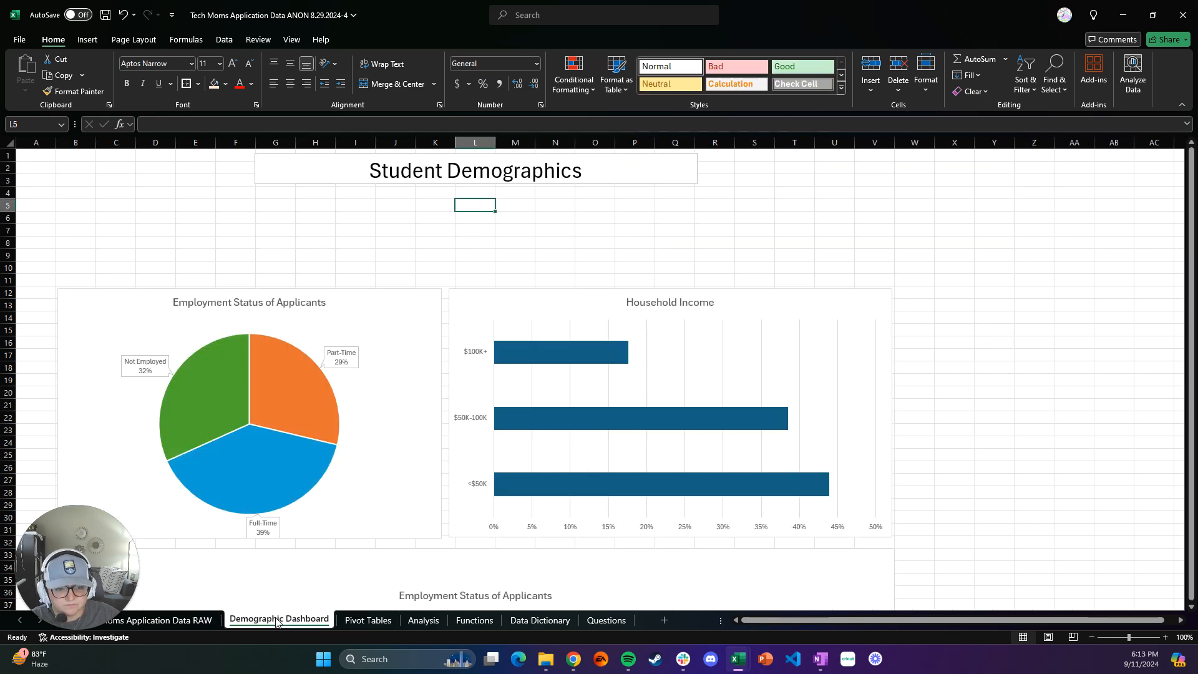
click(152, 216)
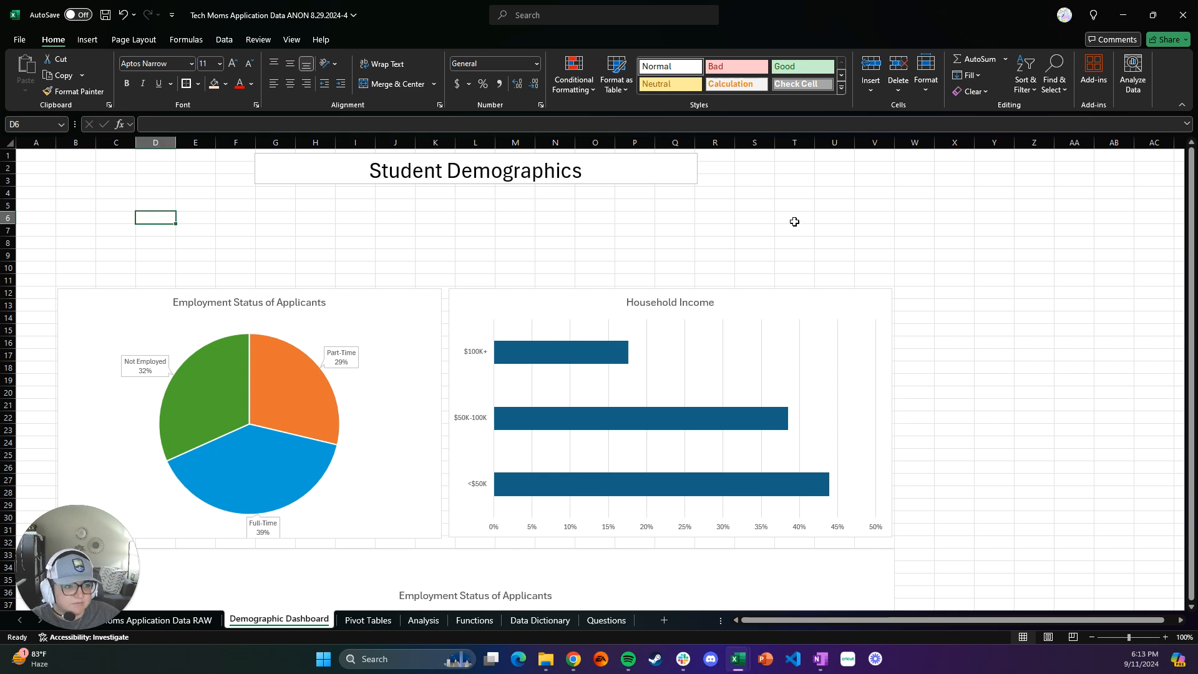
click(756, 216)
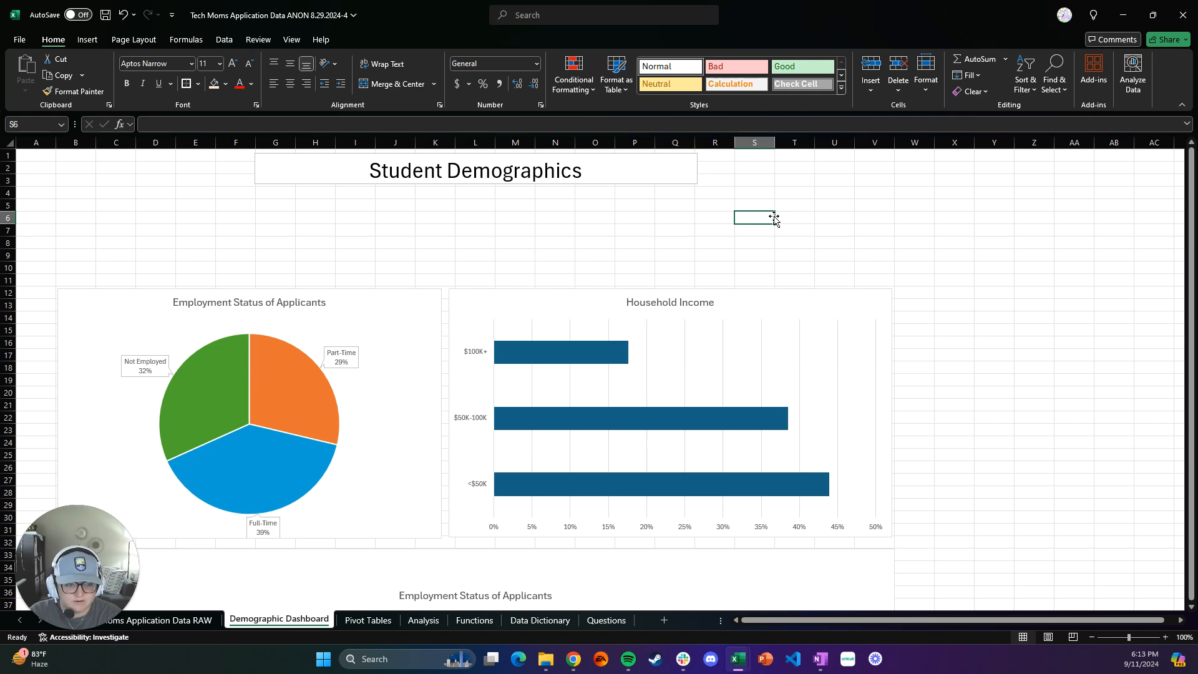
text(=)
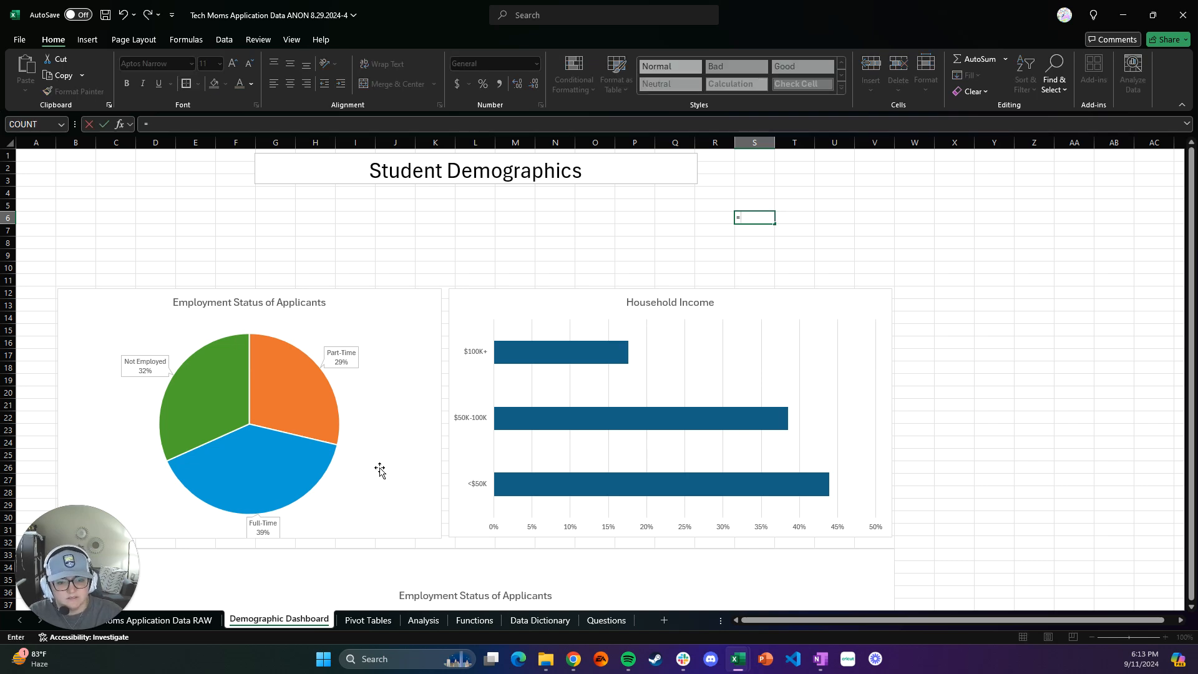
click(358, 620)
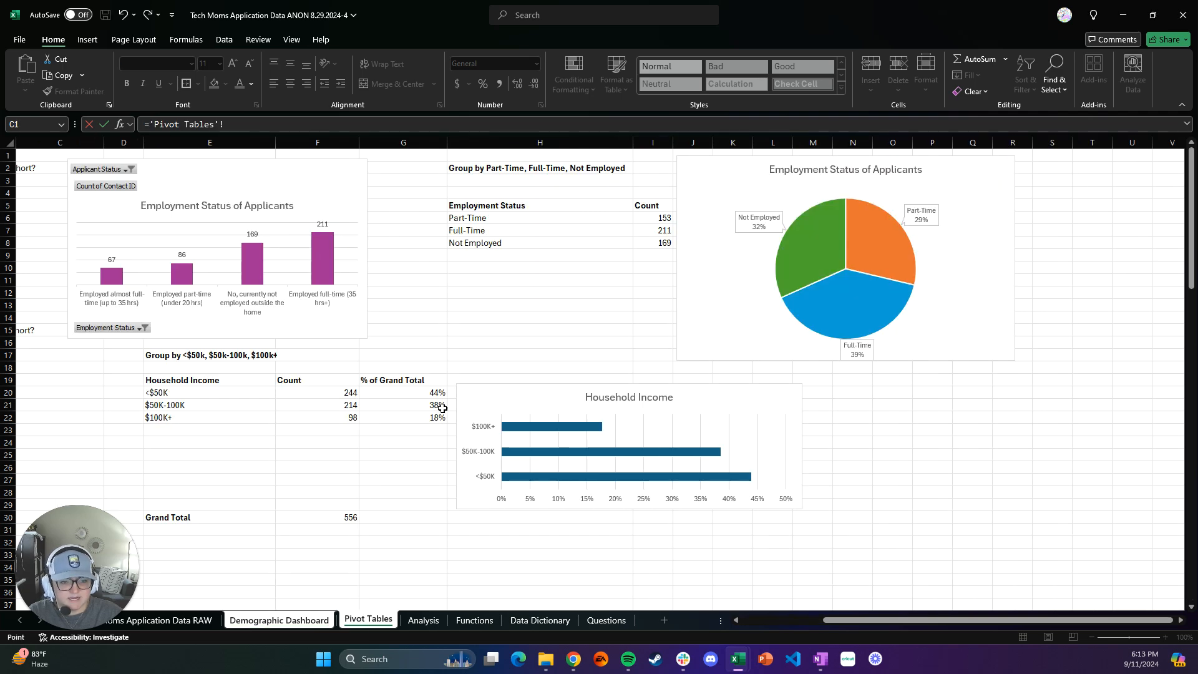
click(424, 392)
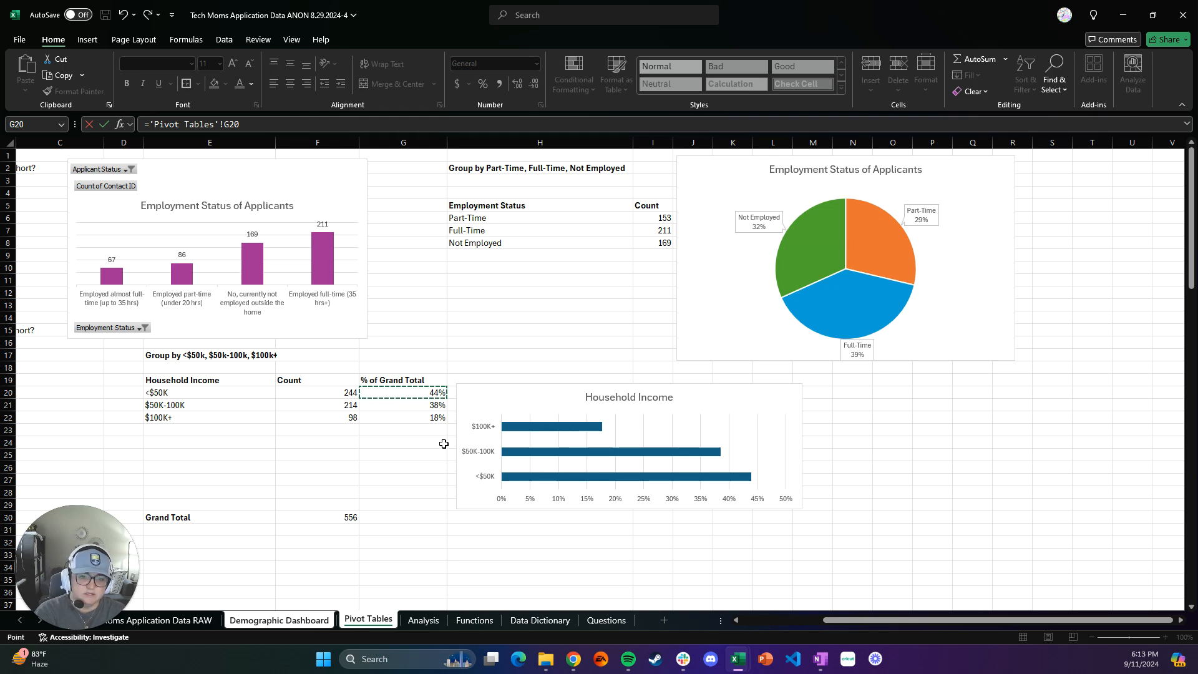
key(Return)
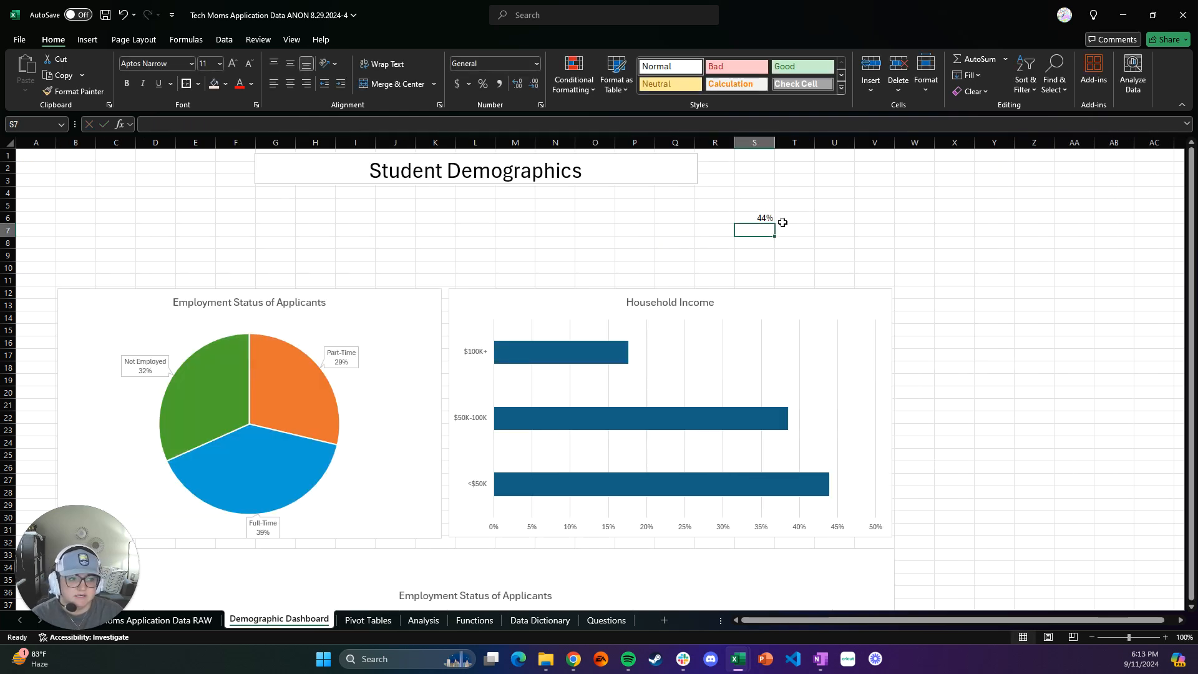
click(758, 217)
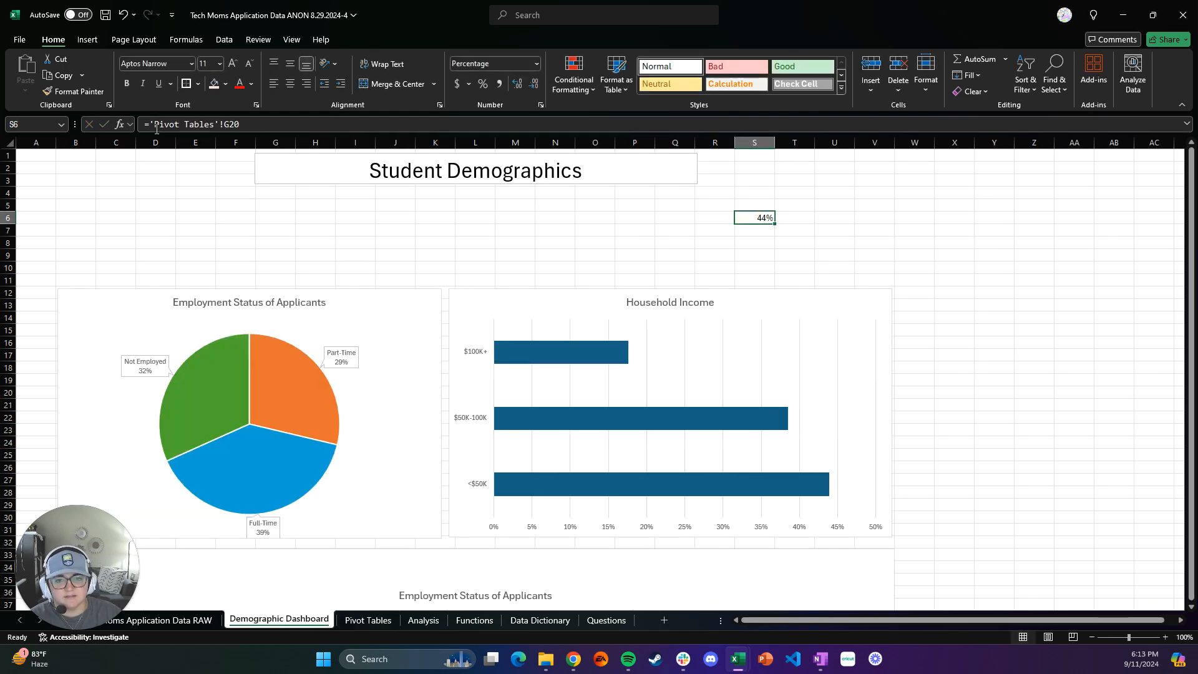
drag(156, 128, 249, 125)
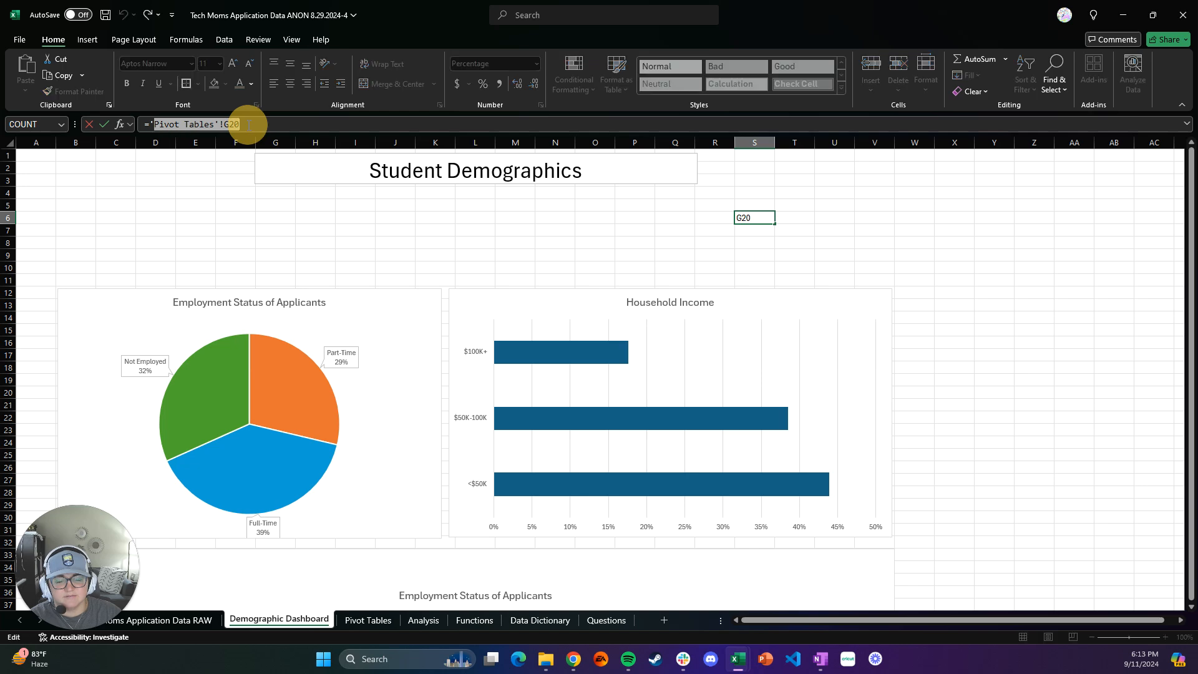
key(Return)
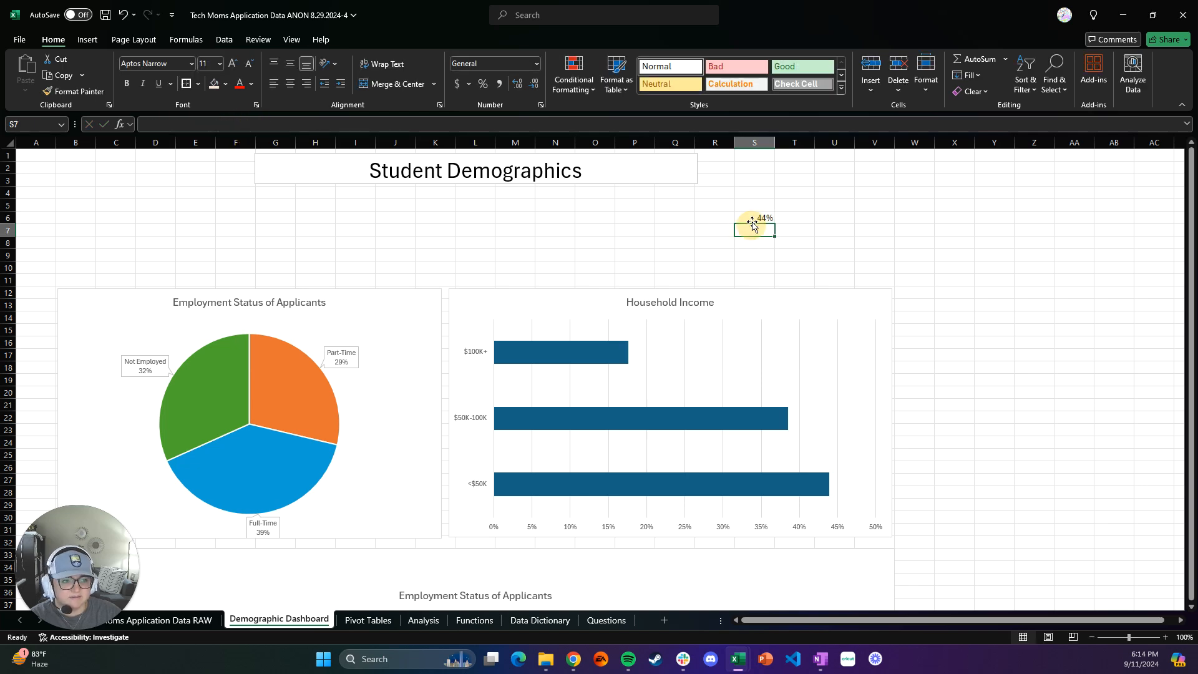
Step: Merge and center cells R5:T10 around the linked <$50K percentage
click(753, 220)
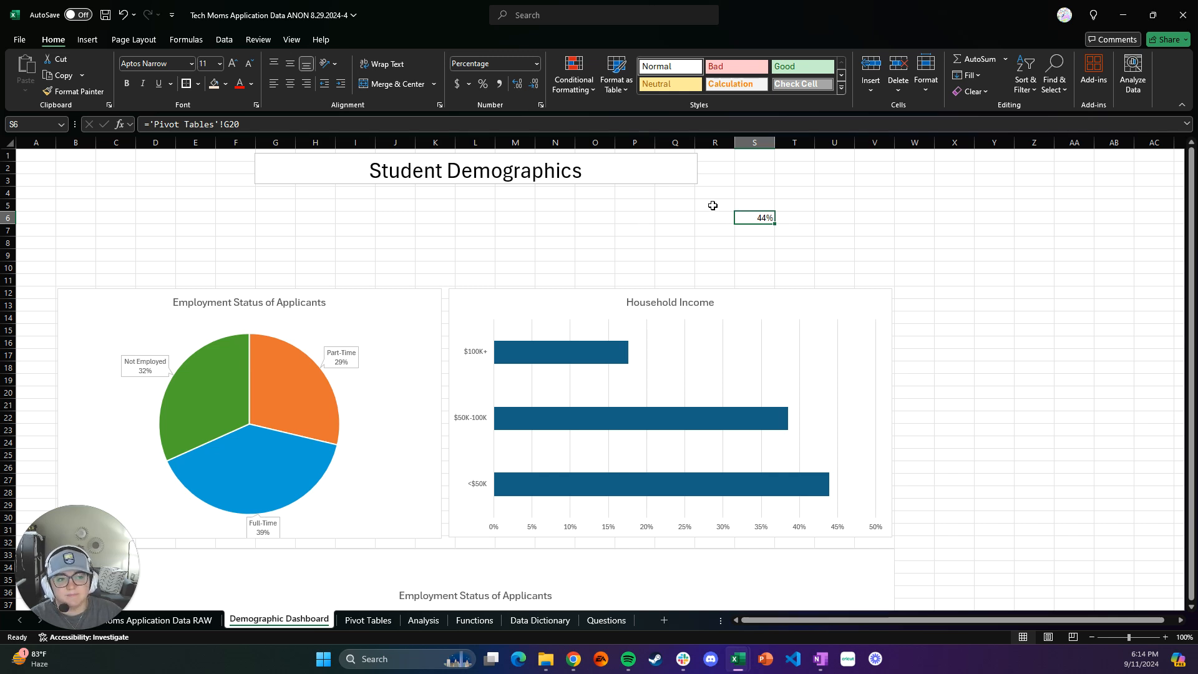
drag(713, 206, 789, 266)
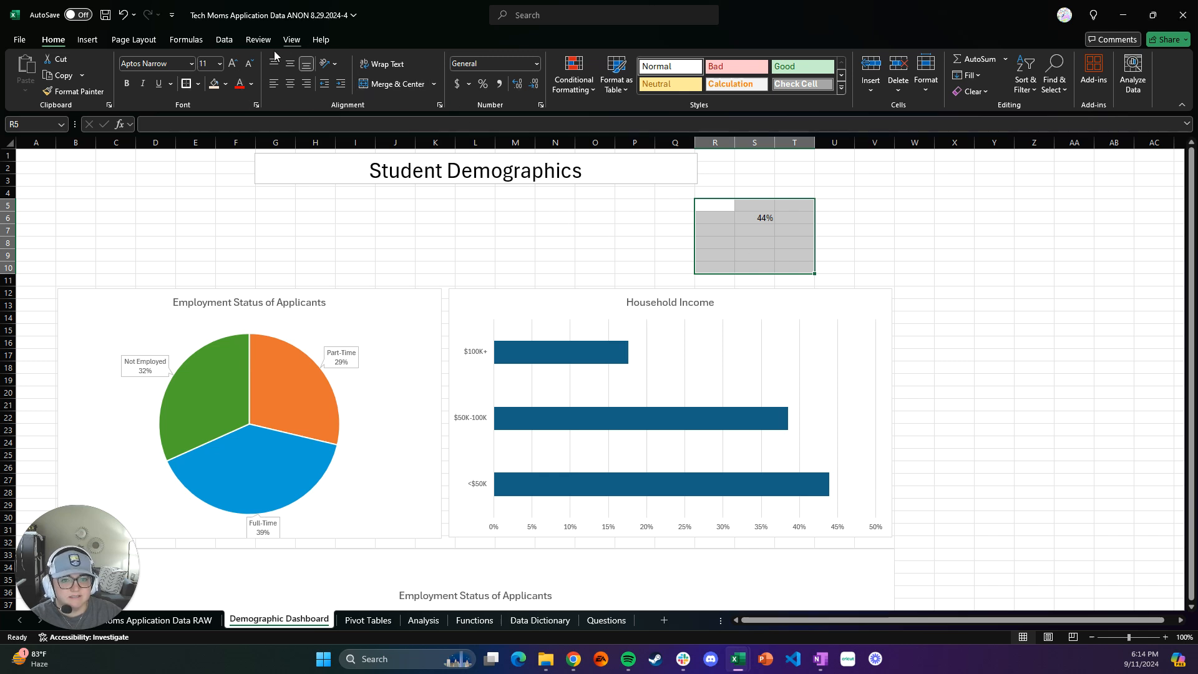
click(434, 86)
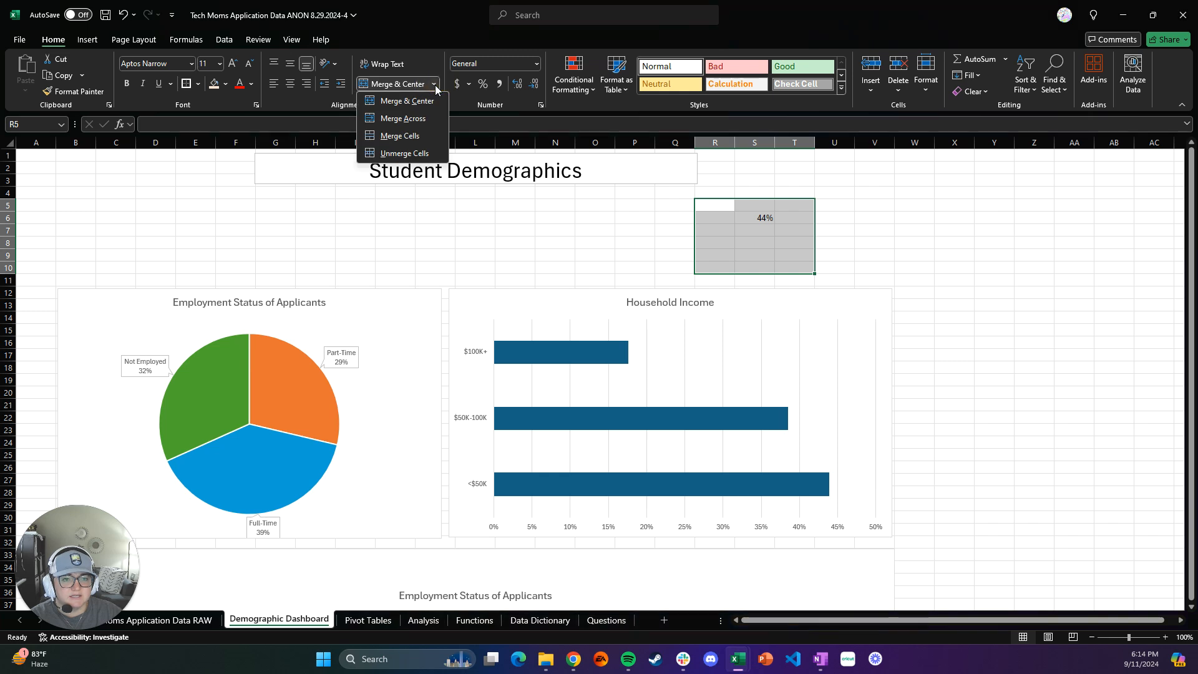
click(407, 101)
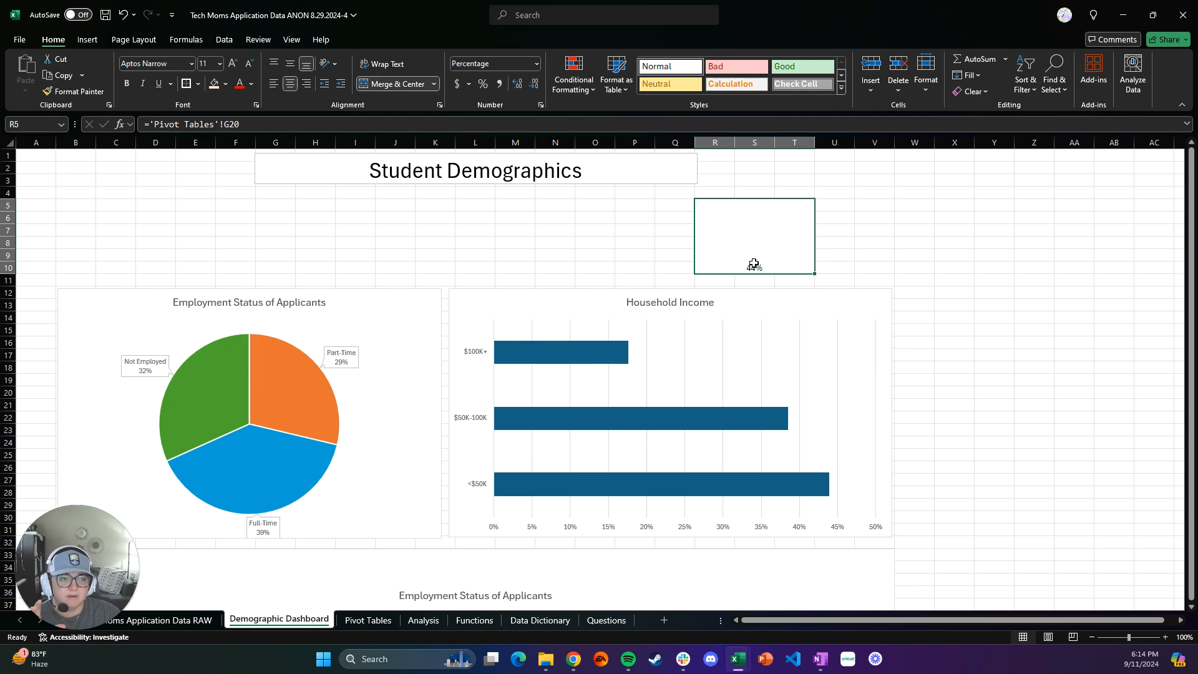
Step: Align the linked percentage vertically to the middle of the merged cell R5:T10
click(279, 62)
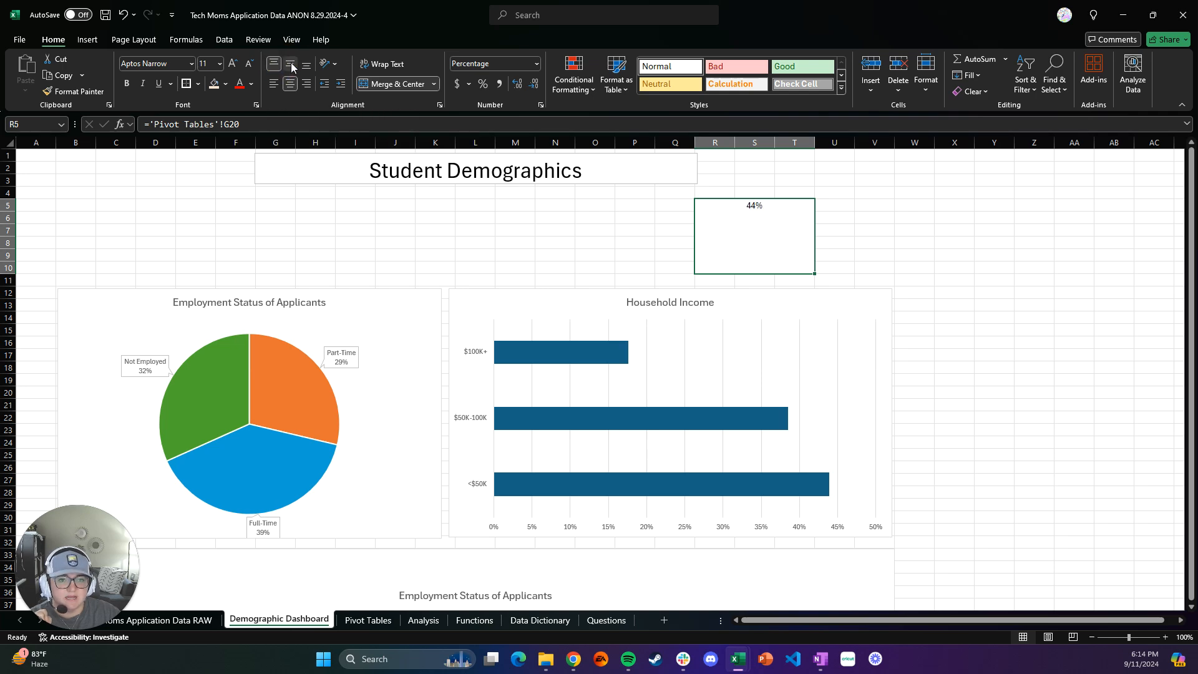
click(291, 64)
click(304, 66)
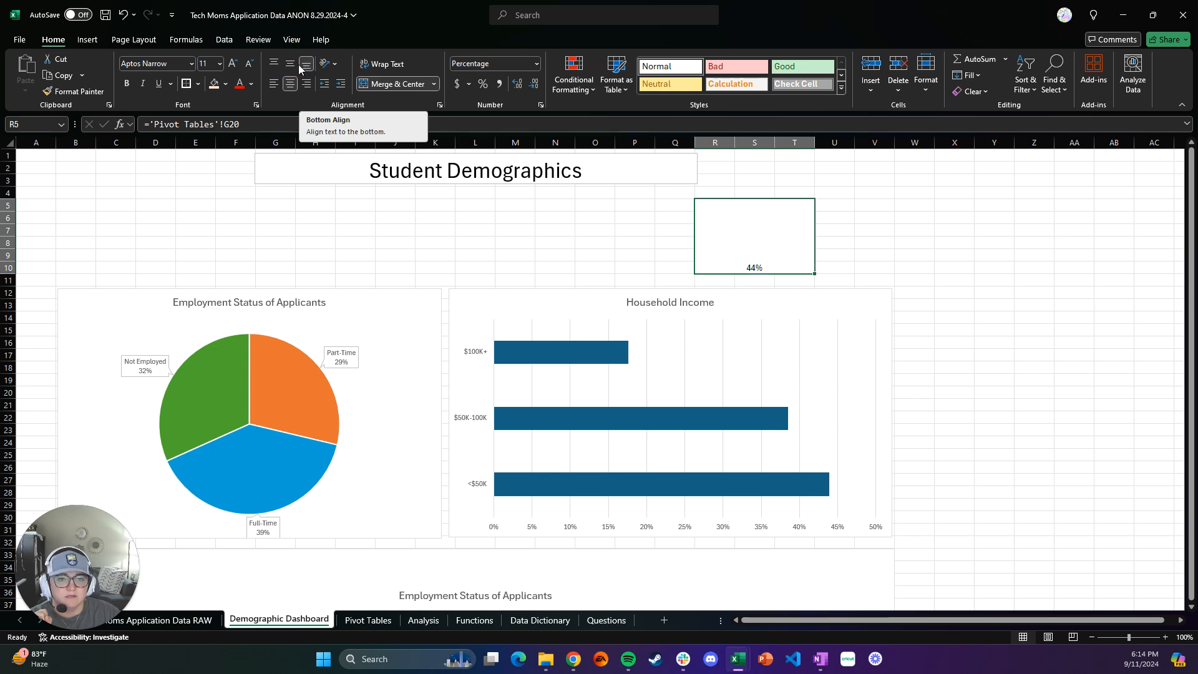
click(293, 63)
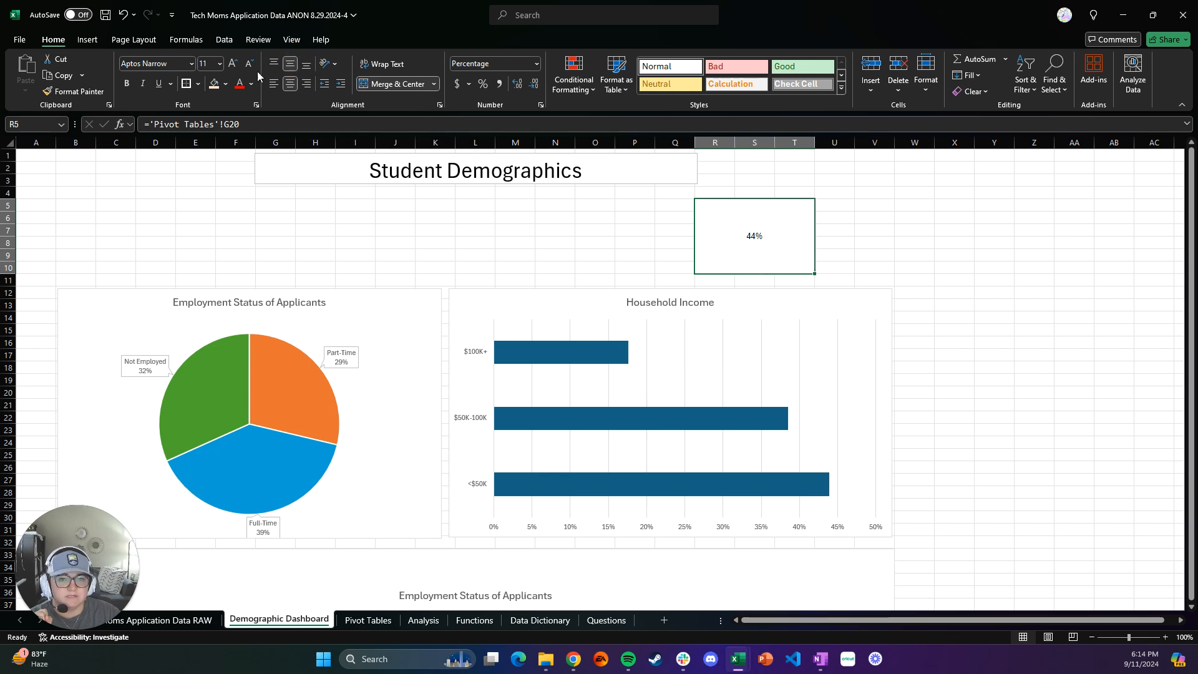
Step: Enlarge the percentage in the merged cell R5:T10 to a 48 pt font size
click(238, 67)
click(233, 63)
click(232, 64)
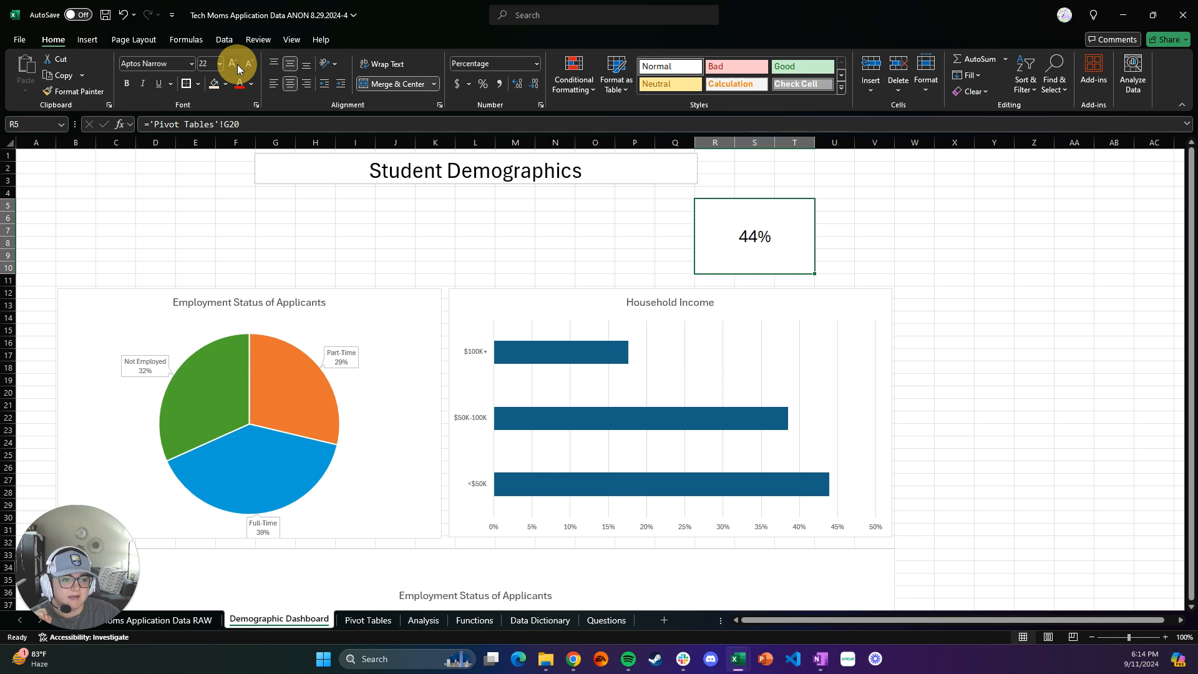
click(232, 64)
click(233, 64)
click(232, 64)
click(232, 64)
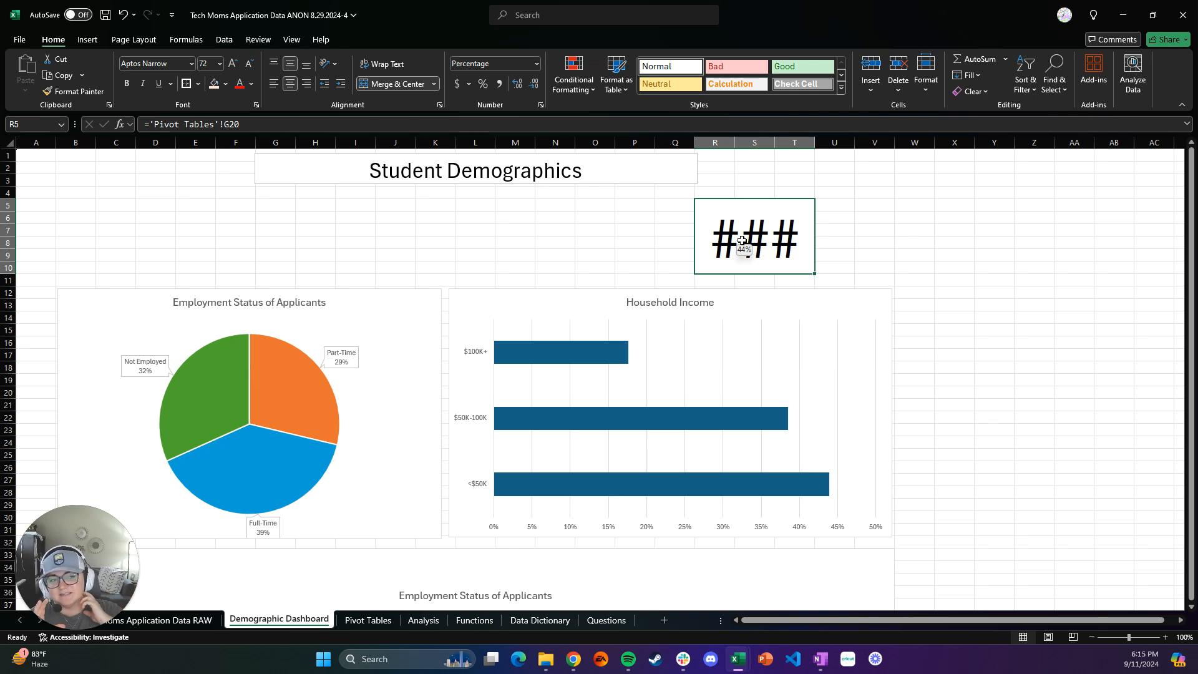
click(249, 66)
click(249, 65)
click(249, 66)
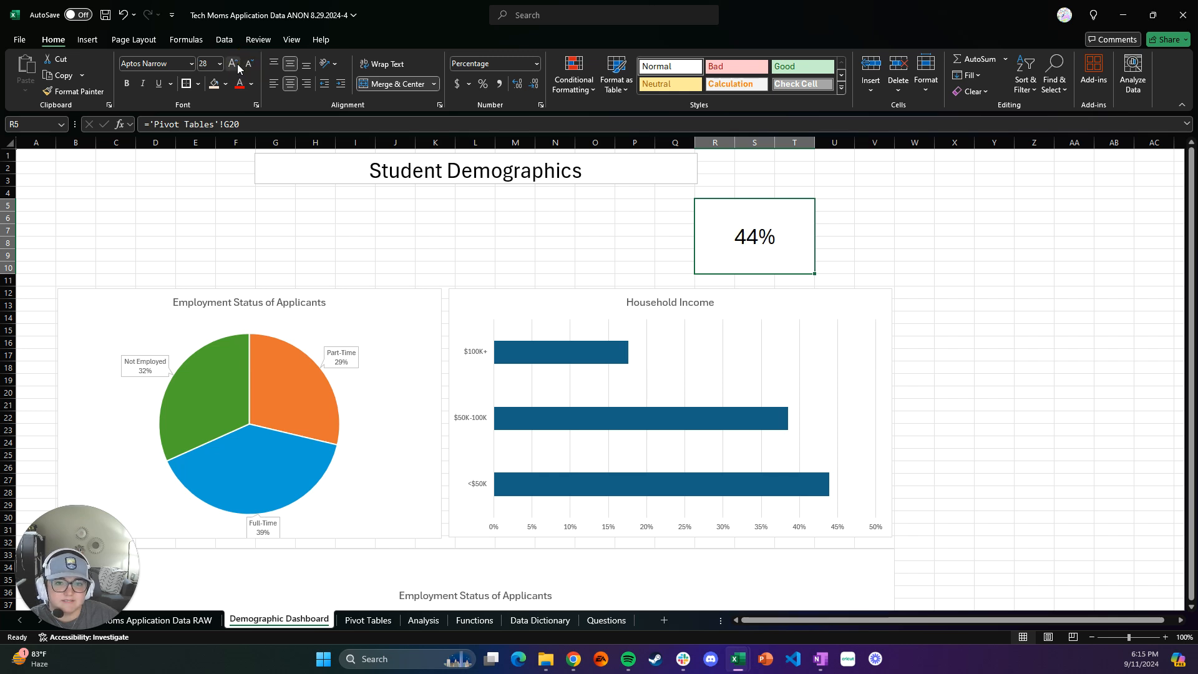
click(237, 65)
click(238, 64)
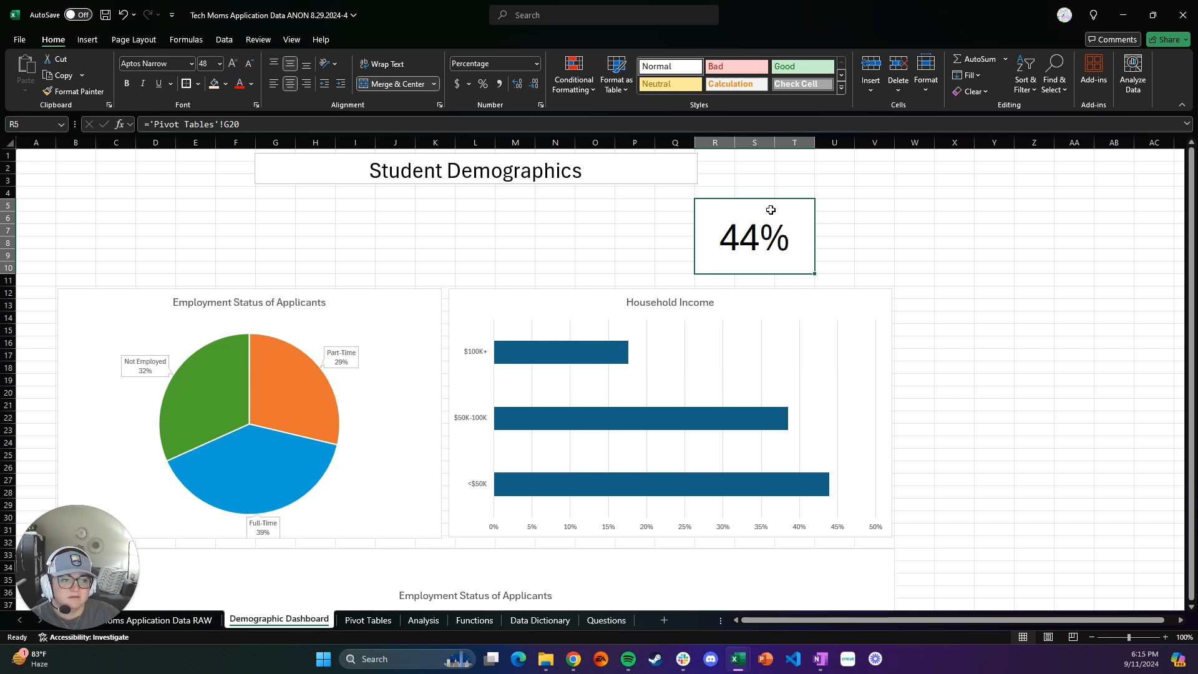
Step: Merge and center cells R4:T4 above the percentage and enter the heading "HH Income <$50K"
click(727, 191)
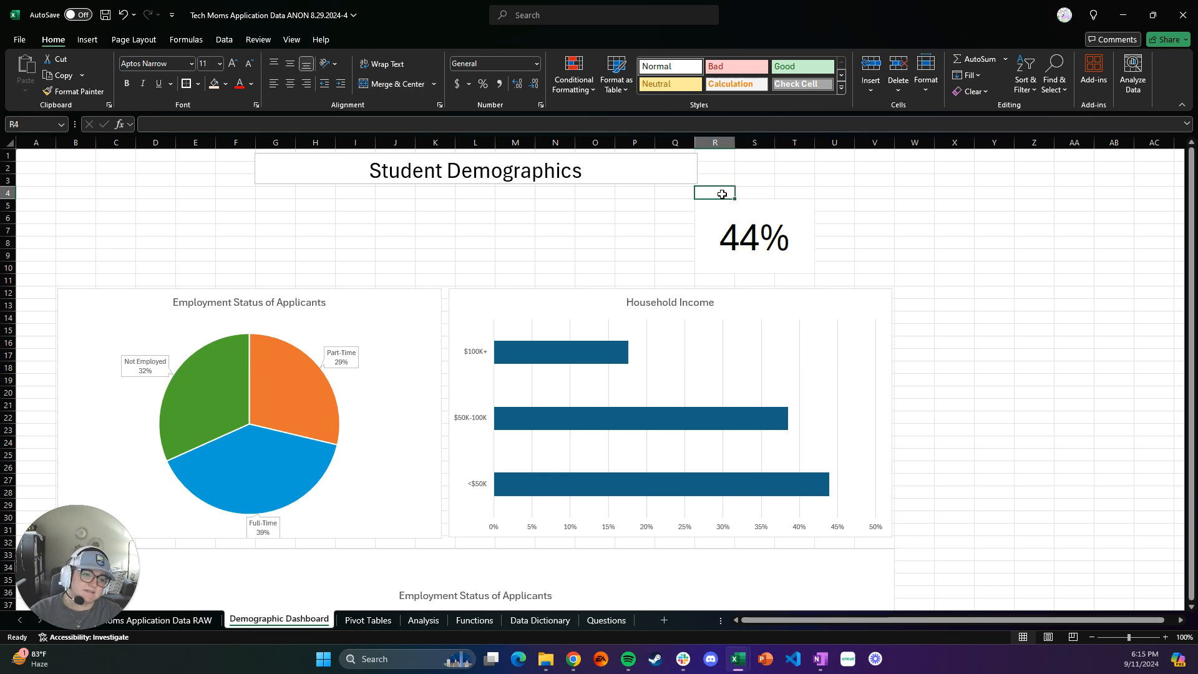
drag(721, 193, 791, 191)
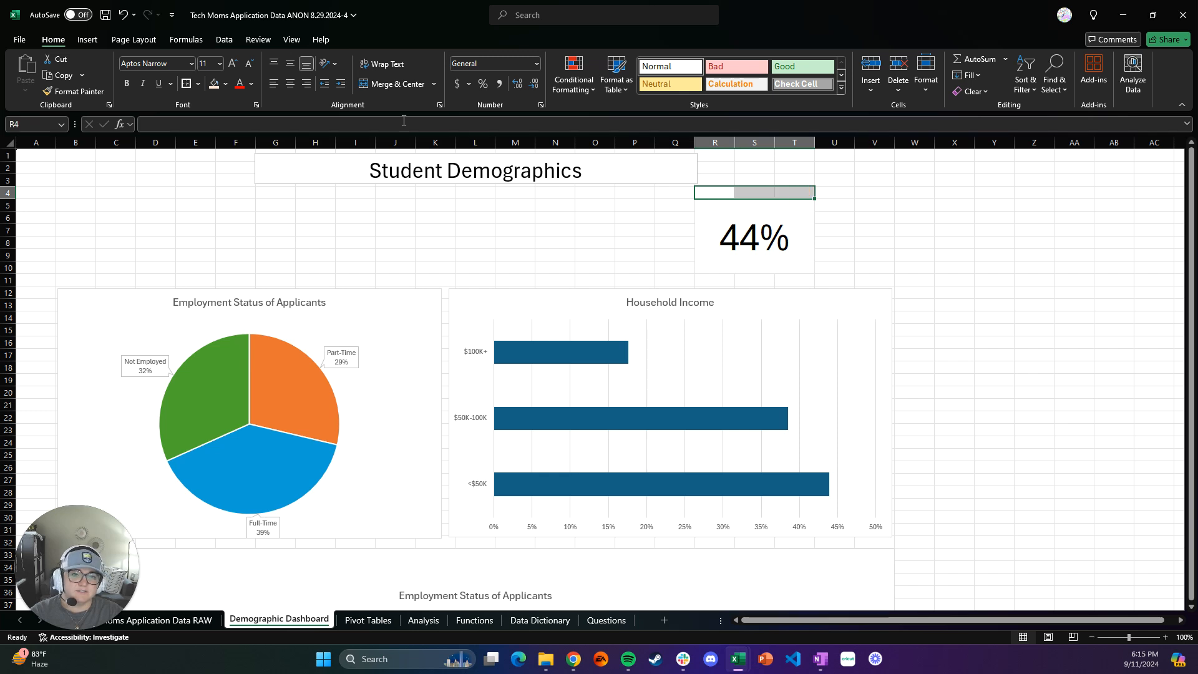
click(396, 84)
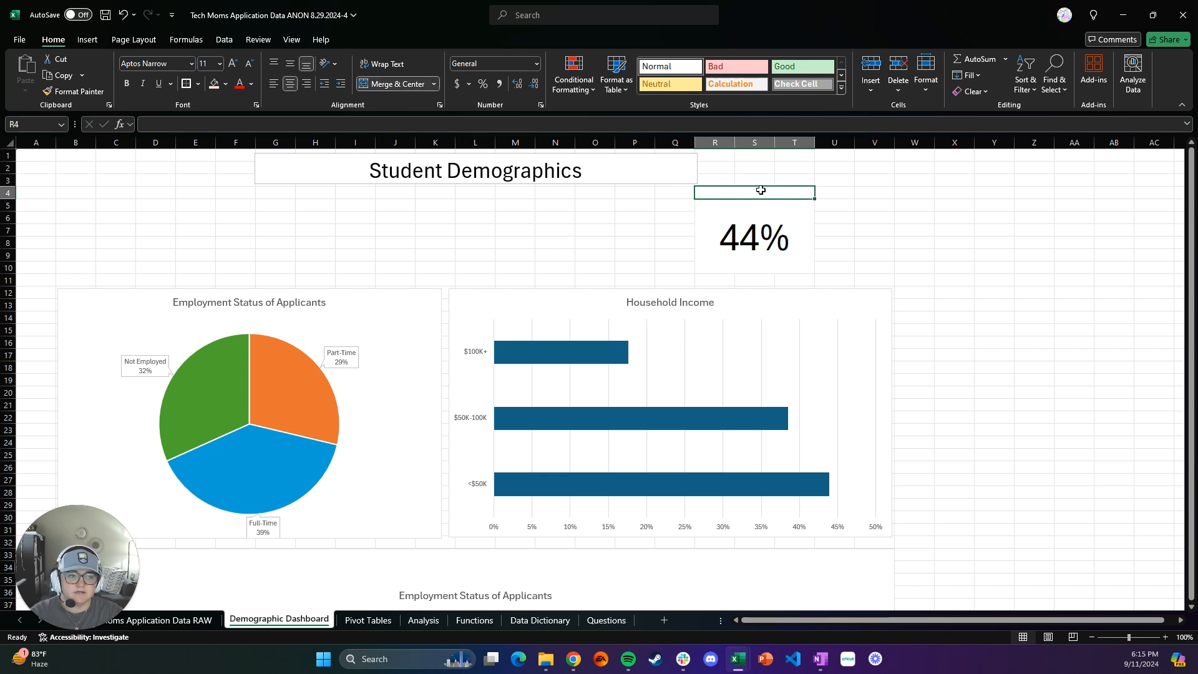
text(H)
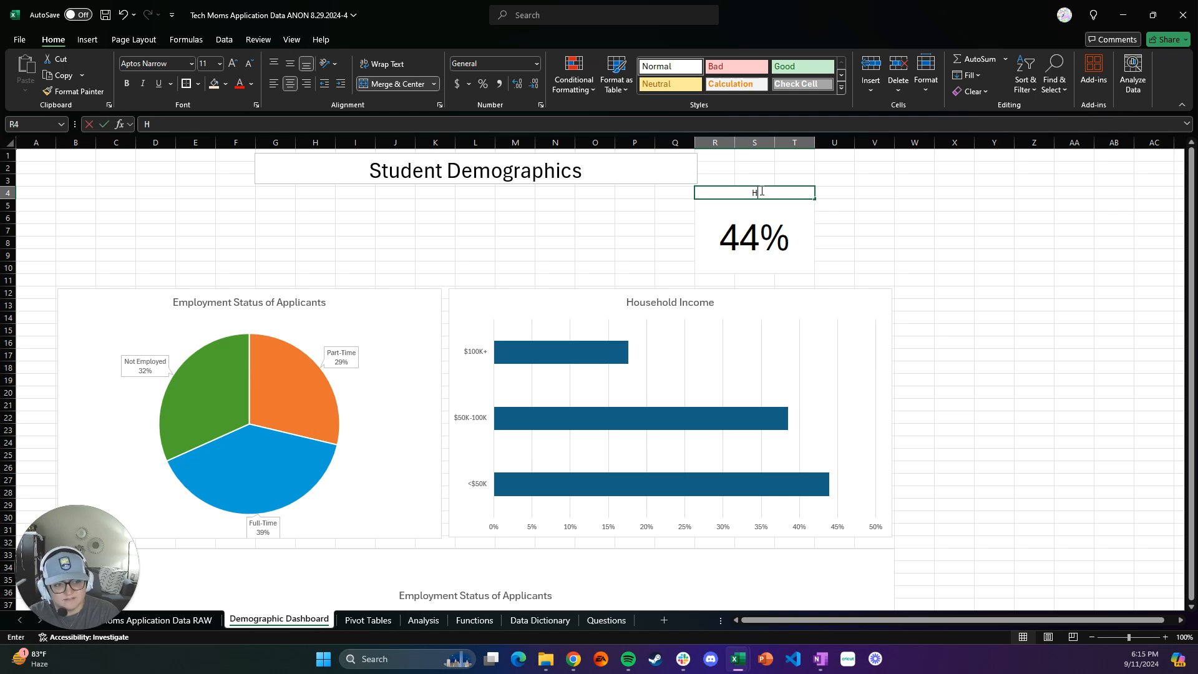
text(H Income <)
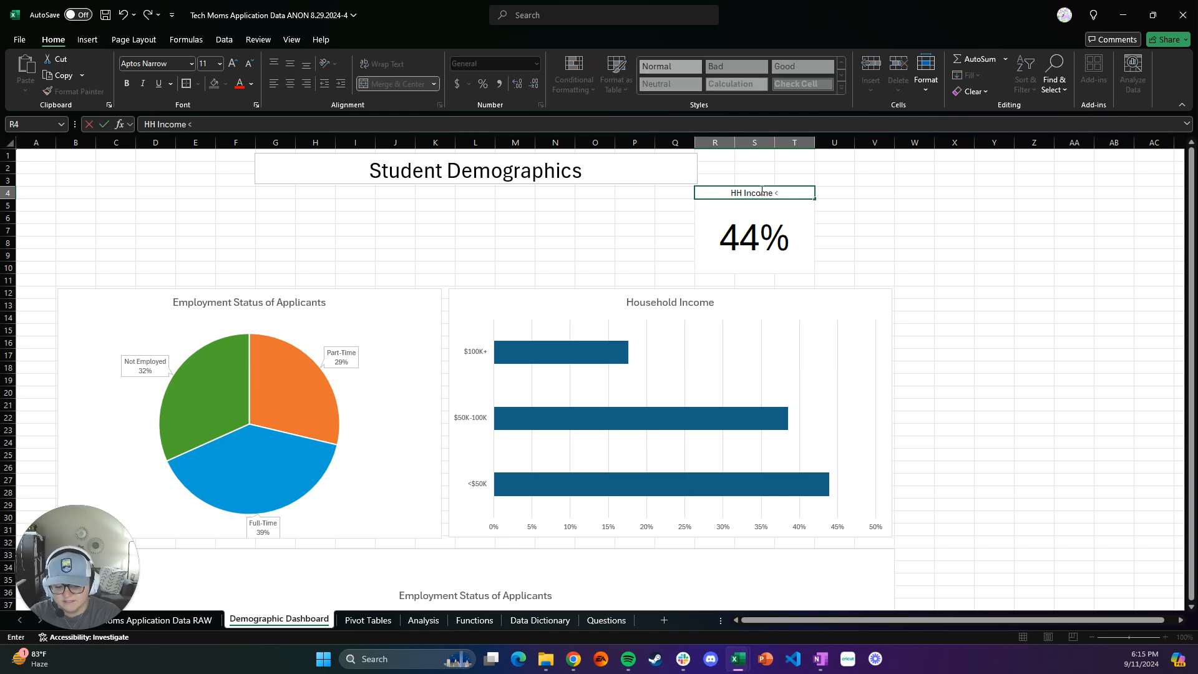
text($50K)
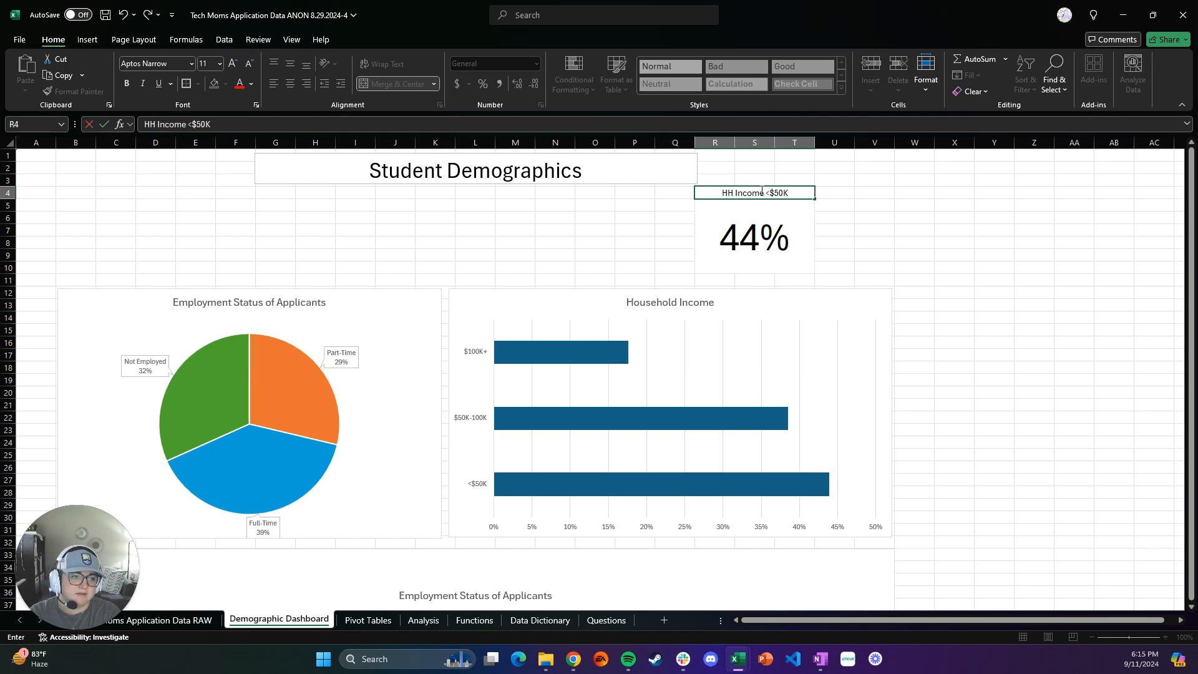
click(861, 210)
Step: Fill the "HH Income <$50K" heading cell with the lightest tint of the Orange, Accent 2 theme color
click(781, 193)
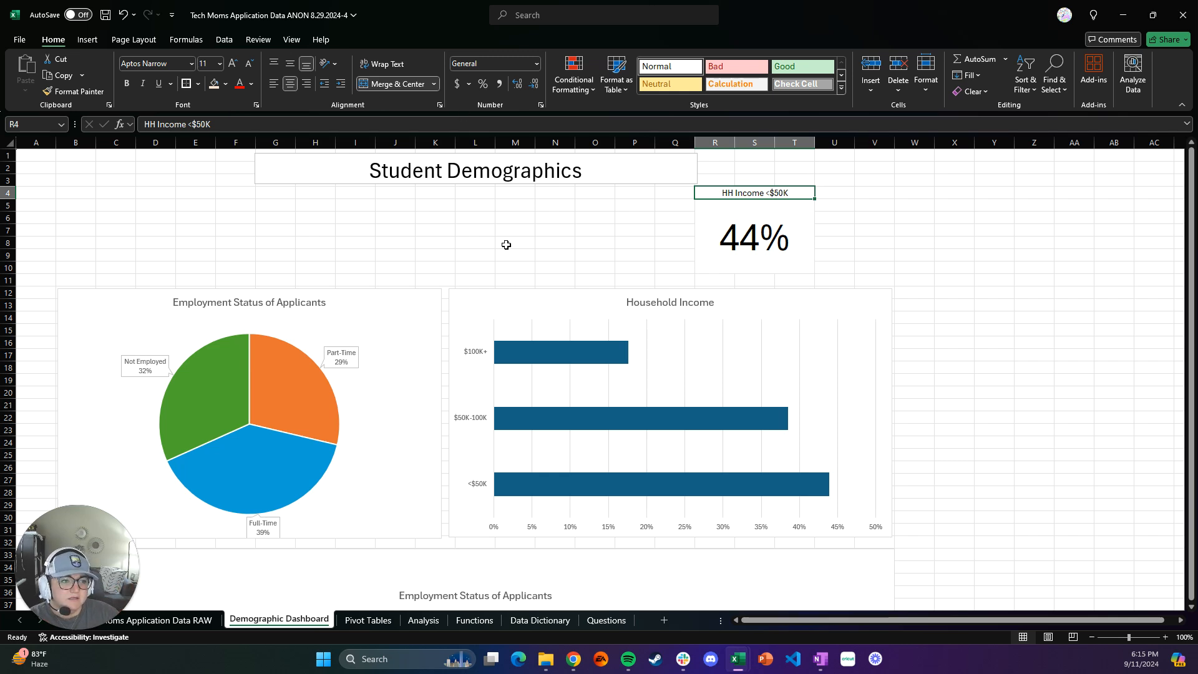
click(226, 86)
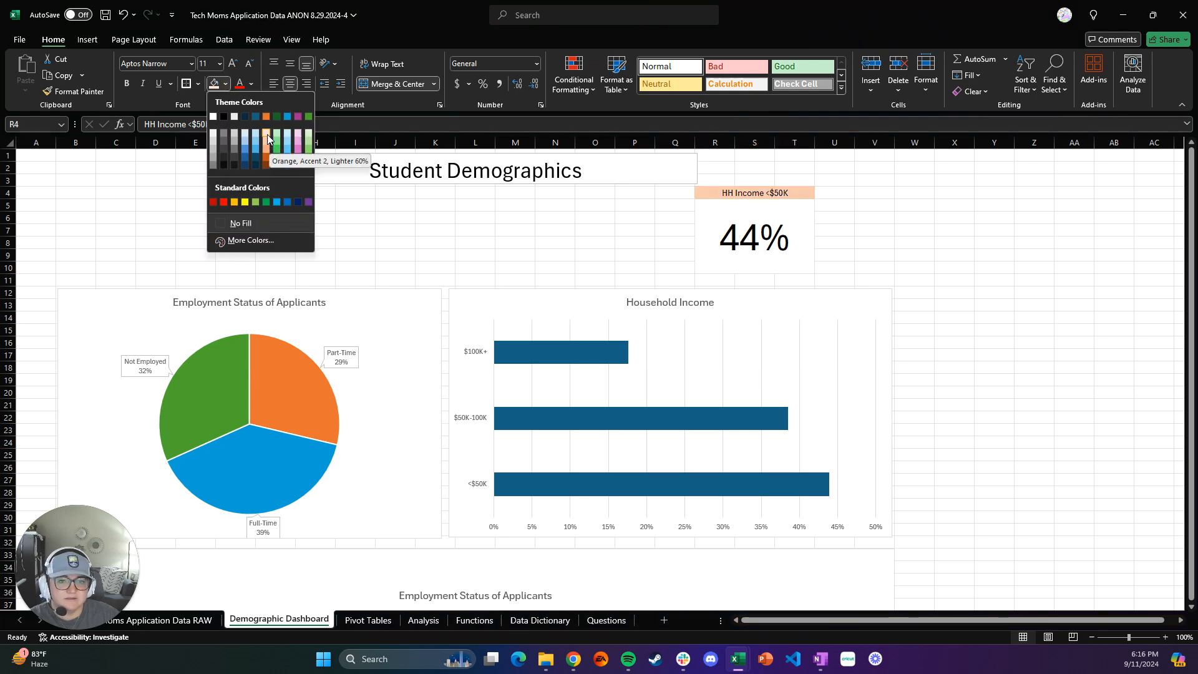
click(267, 133)
click(848, 218)
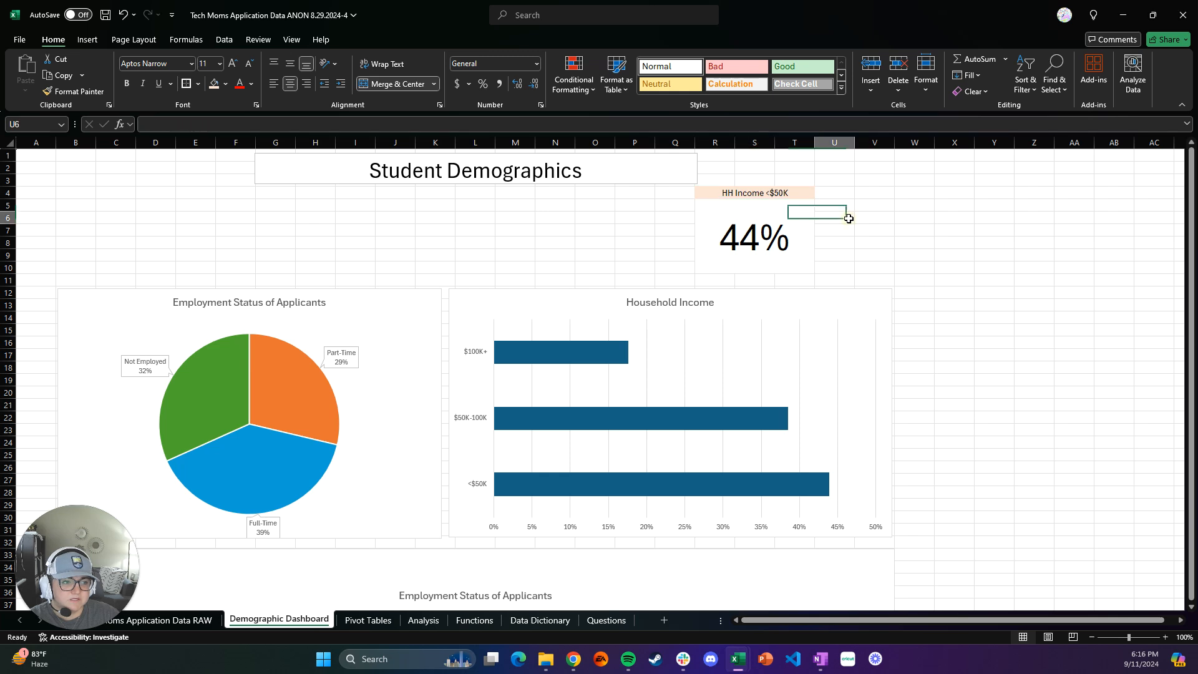
Step: Enlarge the "HH Income <$50K" heading to 14 pt and make it bold
click(735, 194)
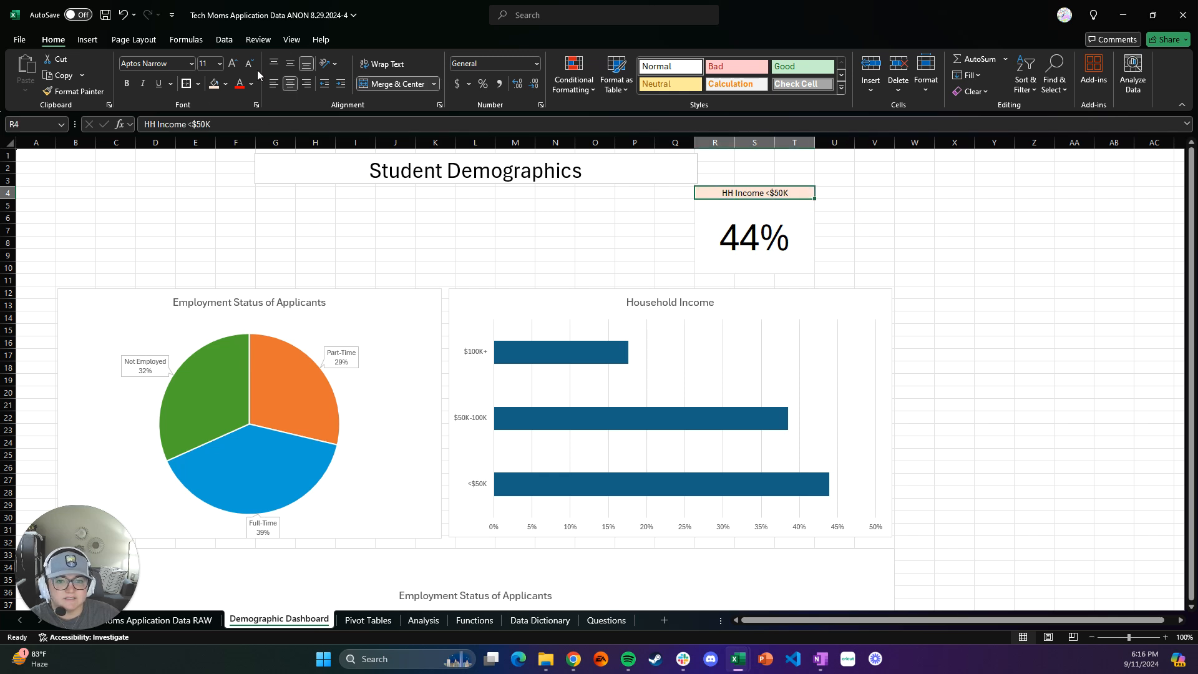
click(233, 63)
click(233, 63)
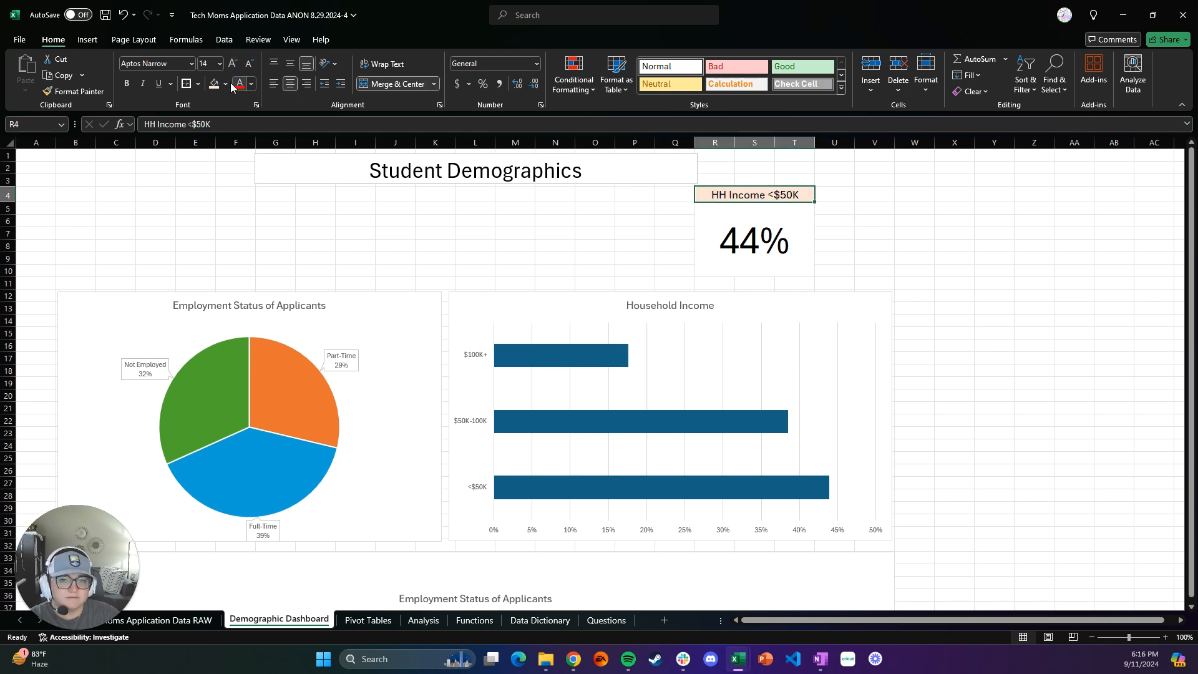
click(127, 83)
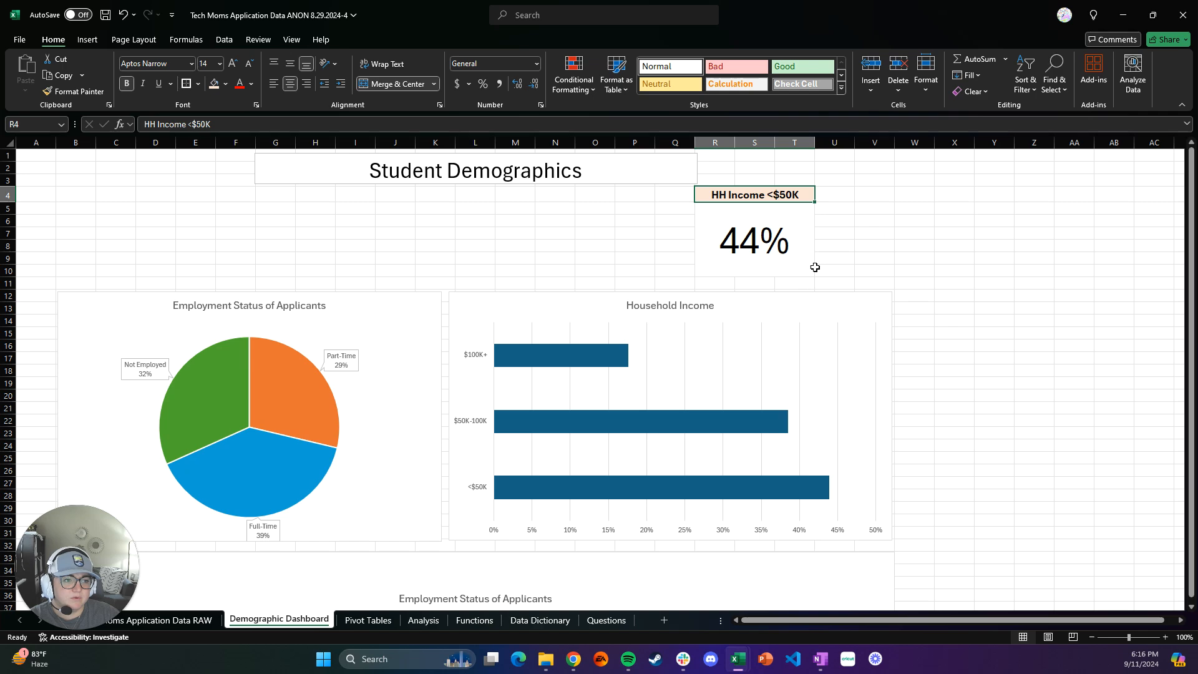
click(832, 234)
Step: Apply thick outside borders around the heading and percentage block R4:T10
drag(709, 195, 757, 256)
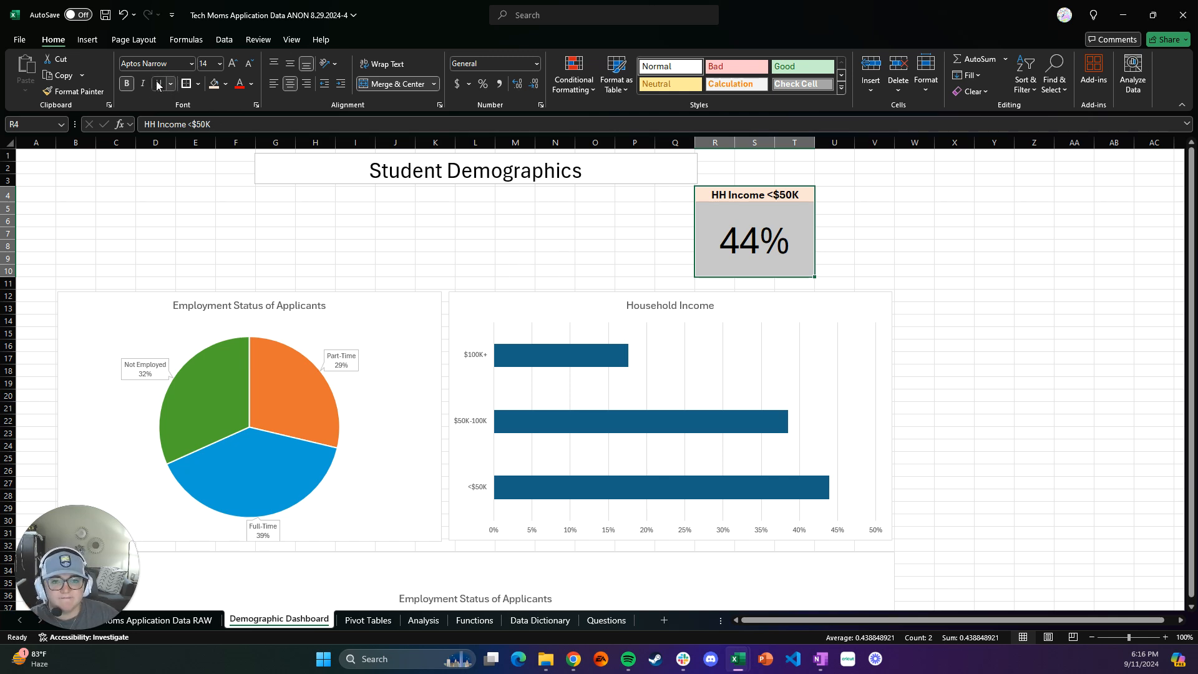
click(197, 85)
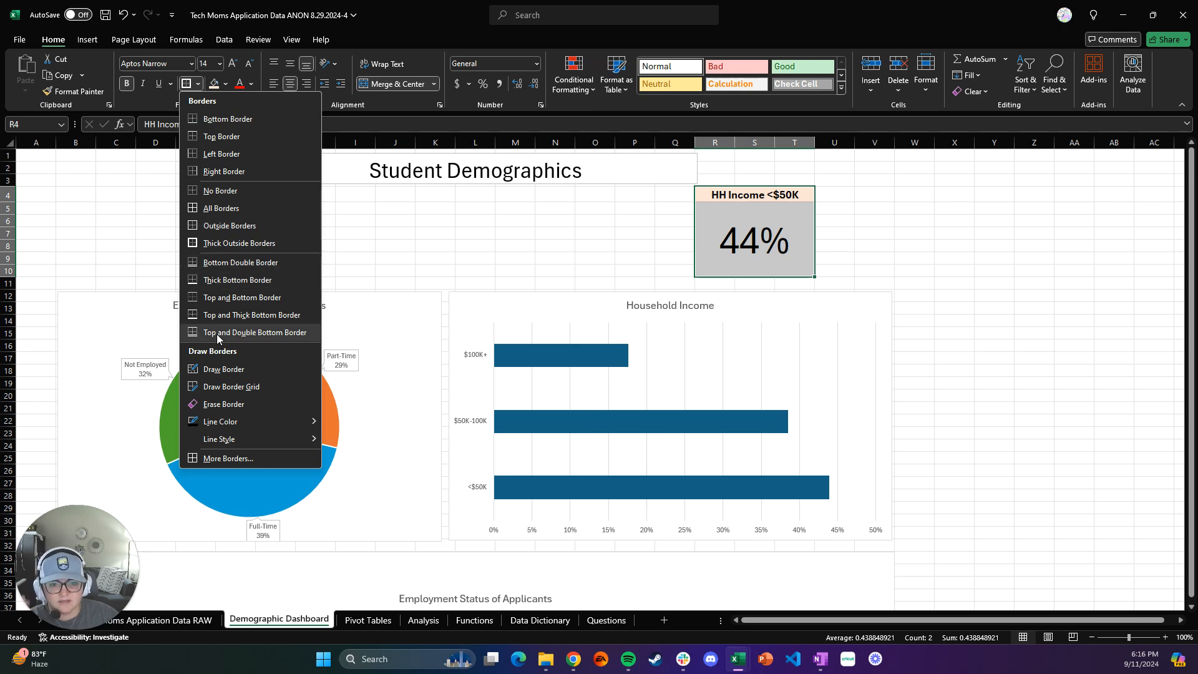
click(243, 243)
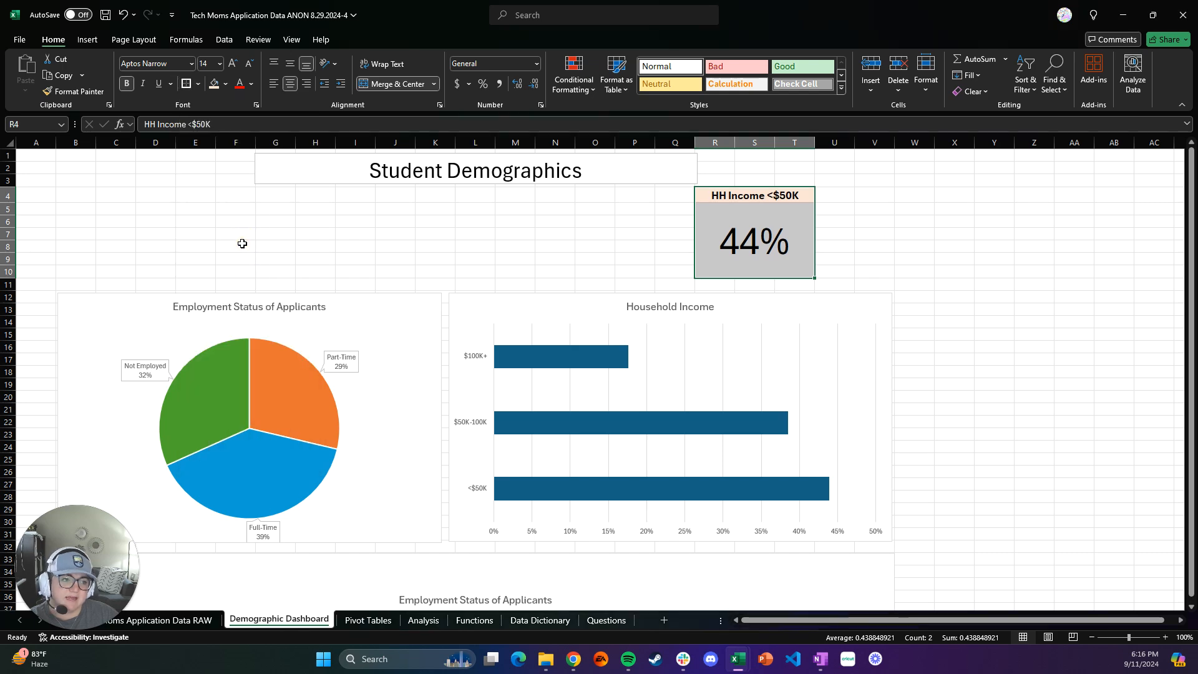
click(834, 224)
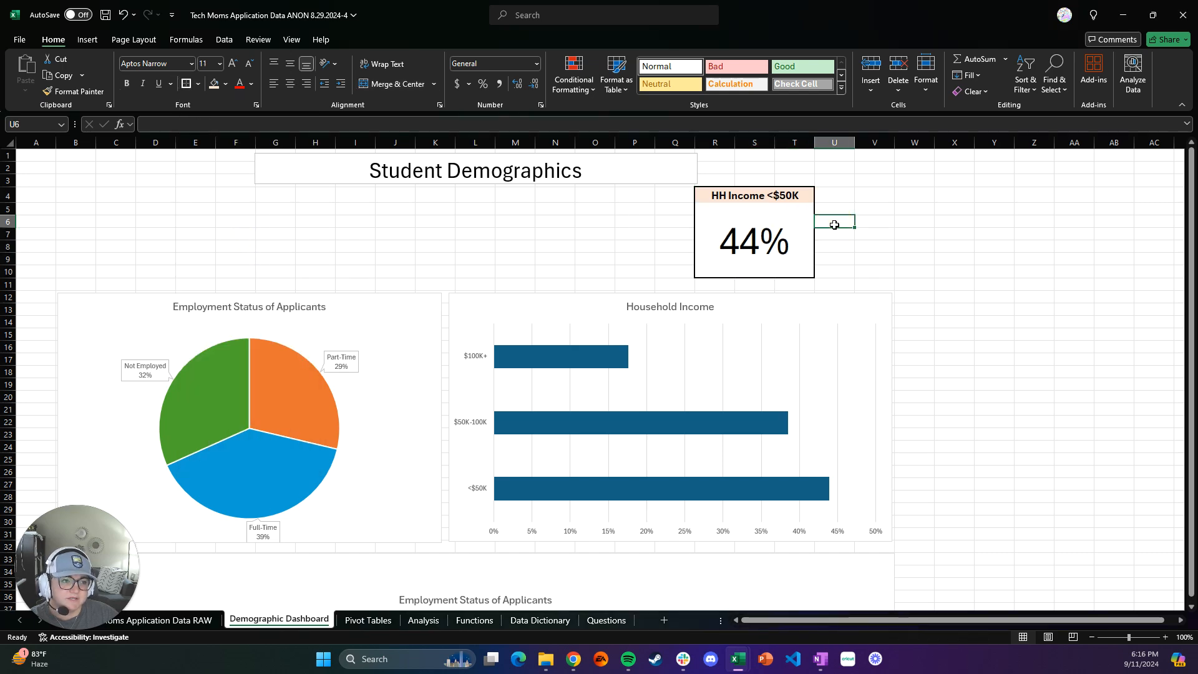
Step: Set the outline weight of the Household Income bar chart to 1½ pt
click(521, 313)
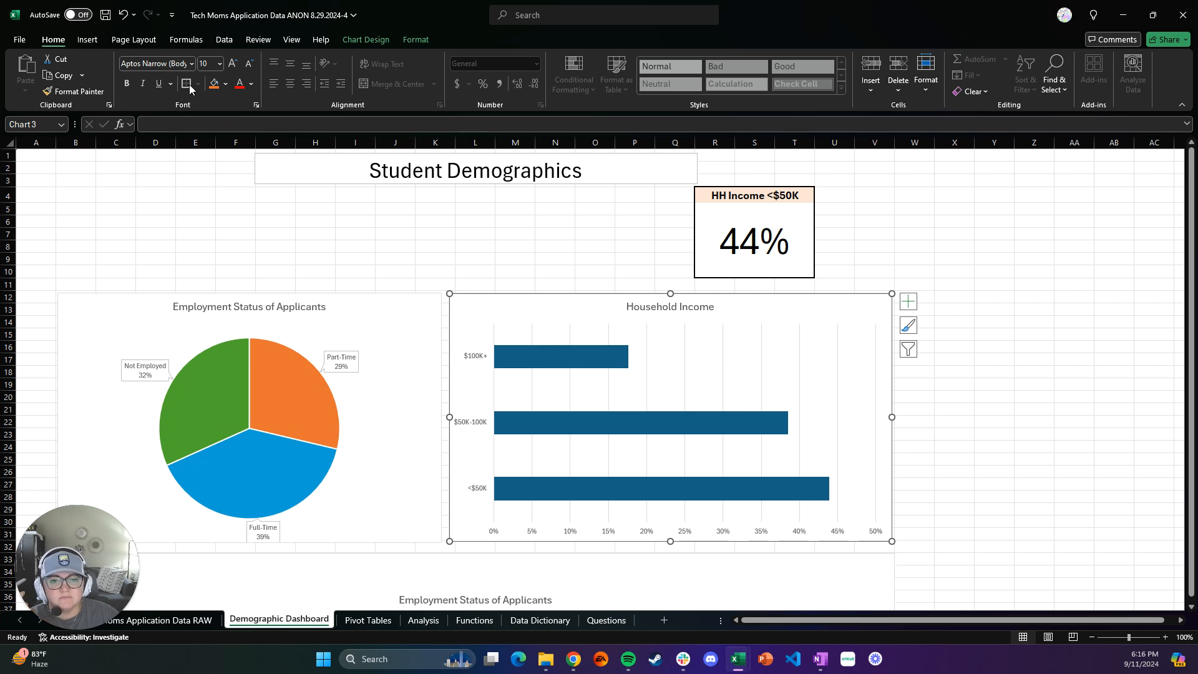
click(366, 308)
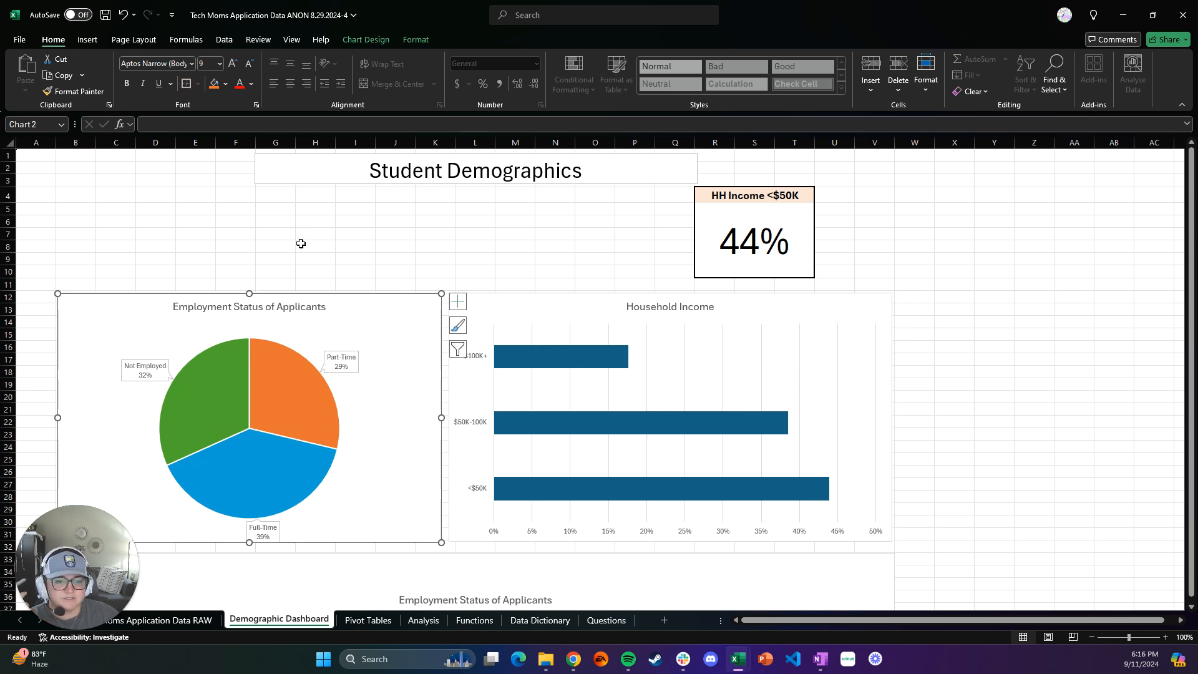
click(463, 312)
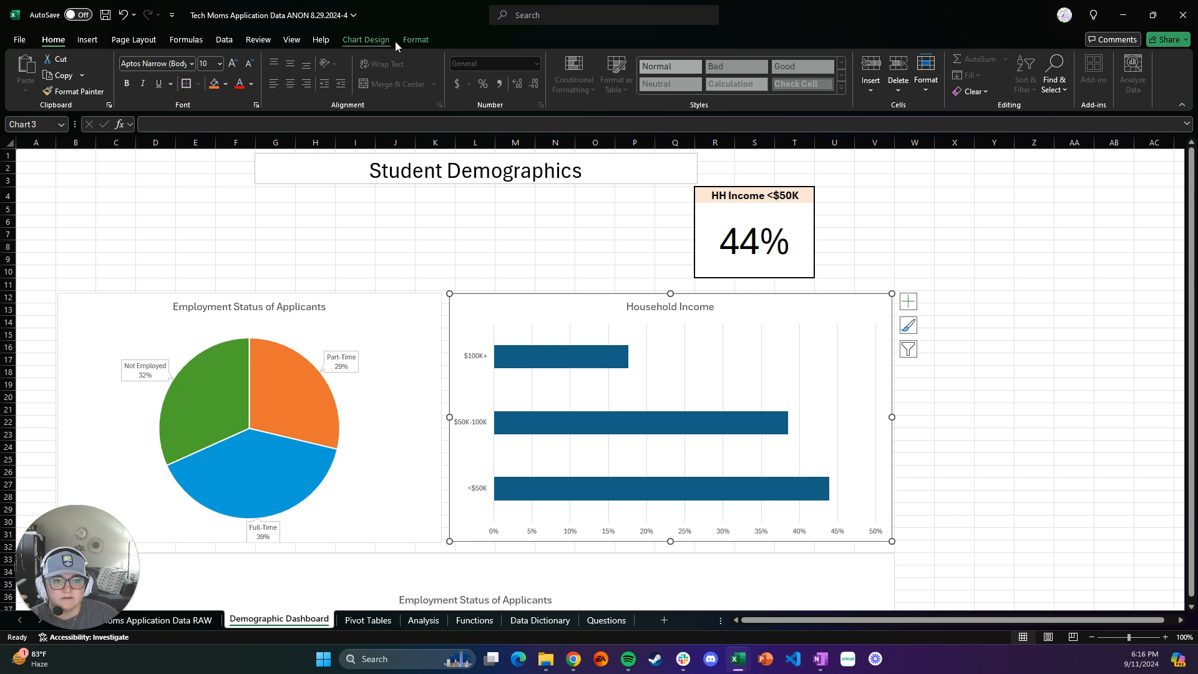
click(365, 41)
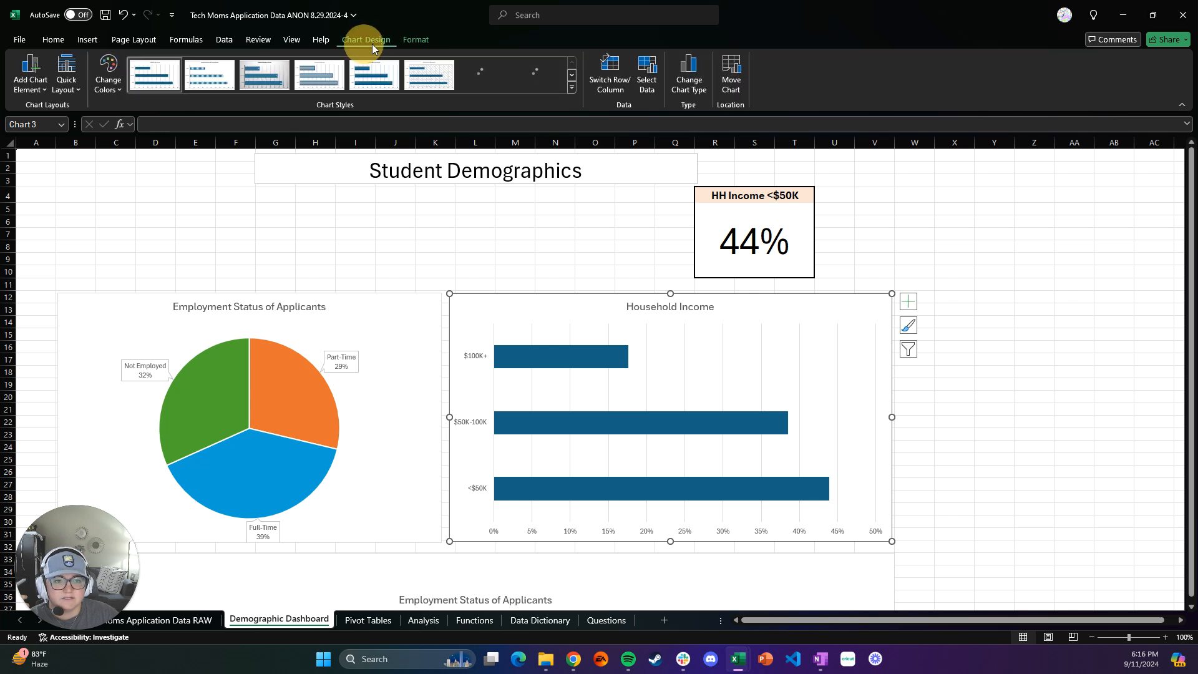
click(410, 40)
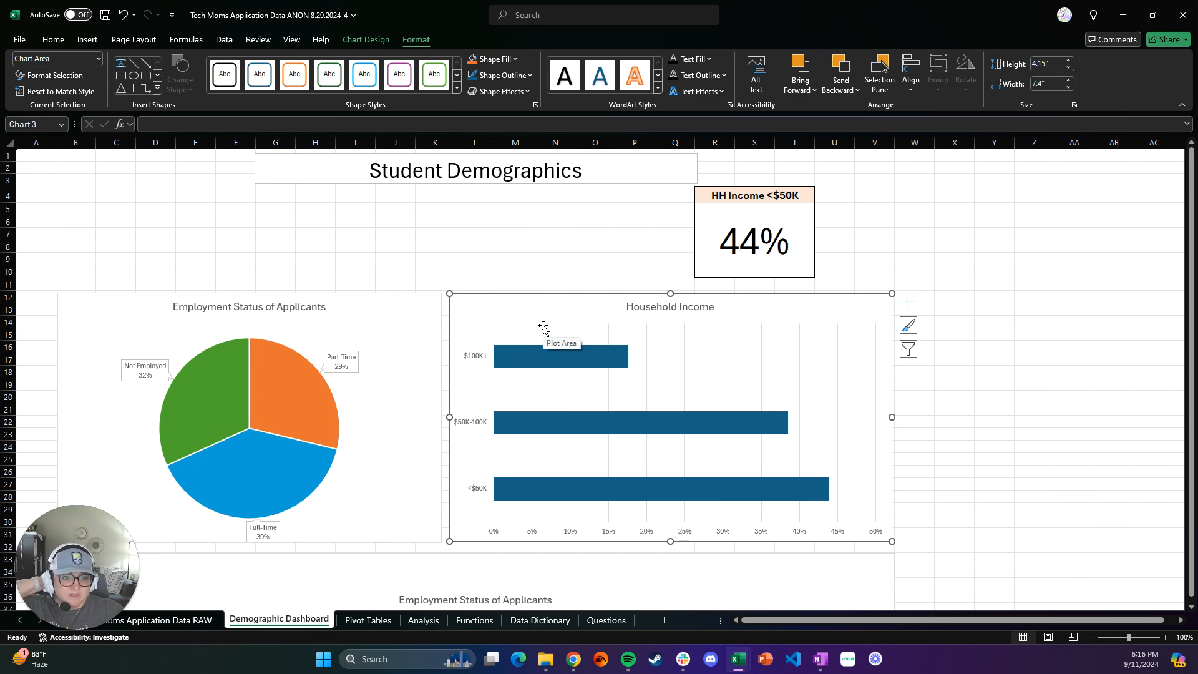
click(503, 277)
click(527, 302)
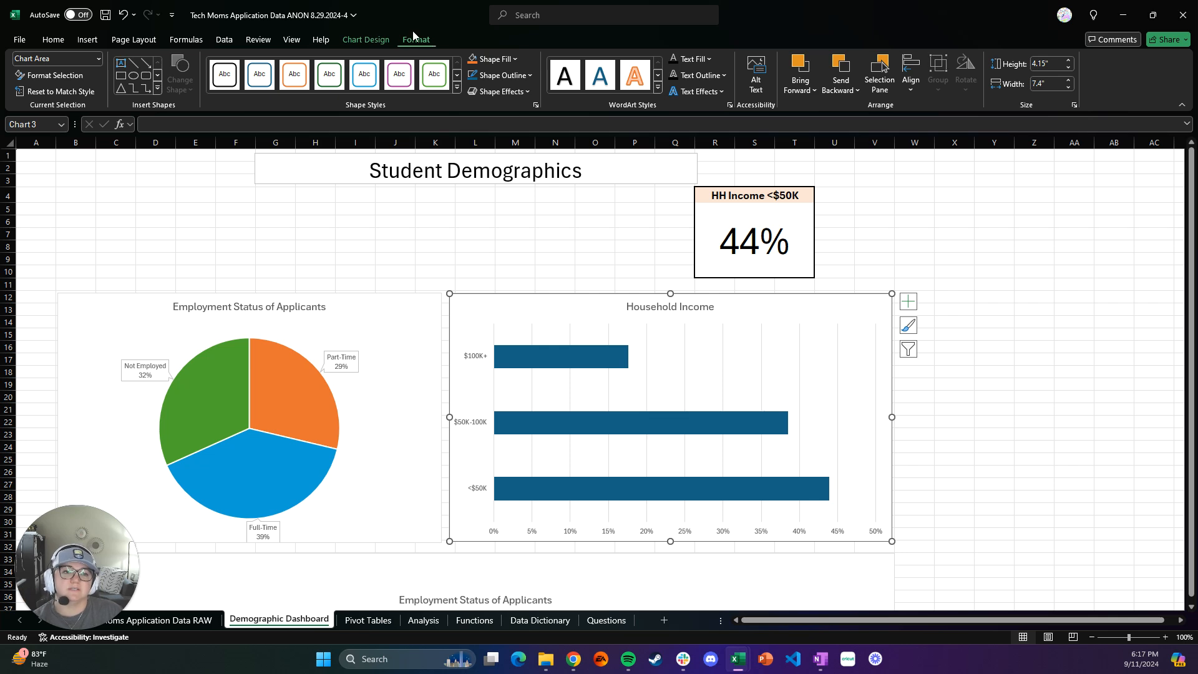
click(529, 75)
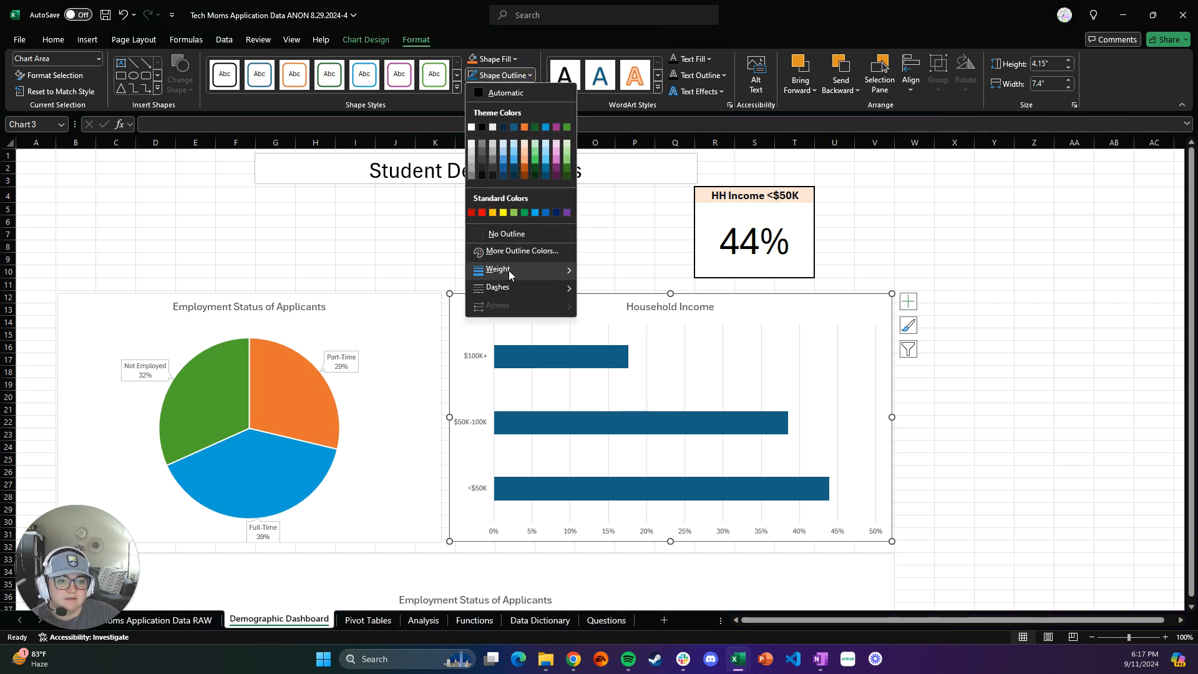
mouse_move(510, 275)
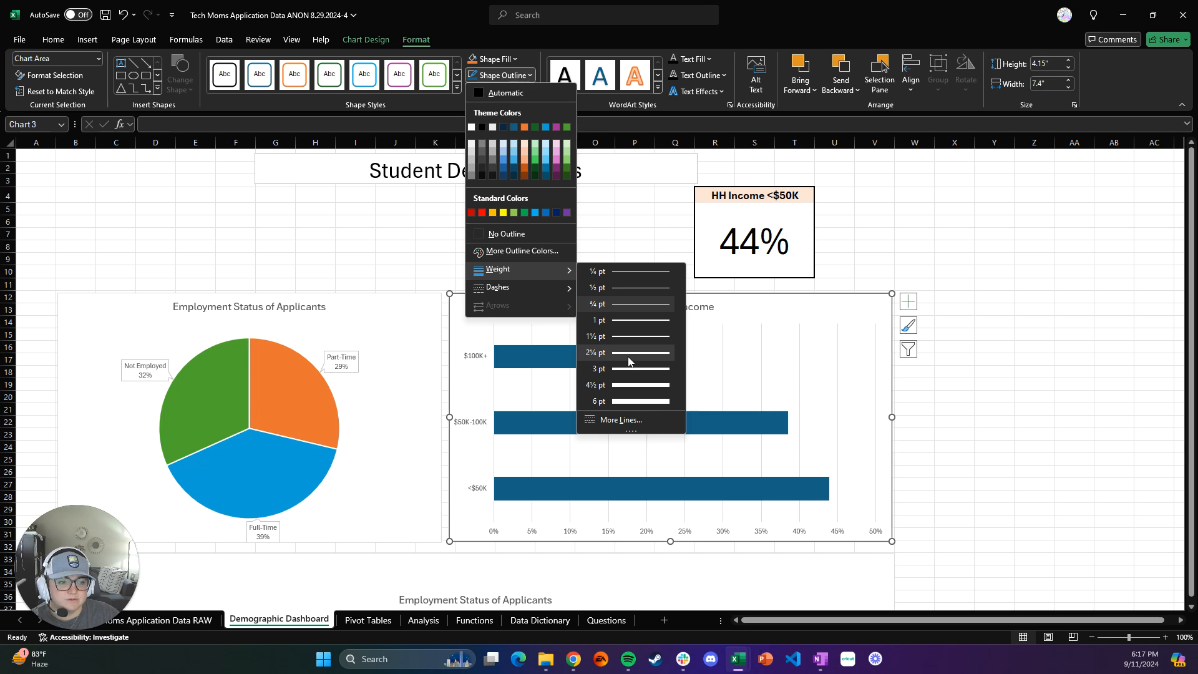
click(628, 341)
click(515, 270)
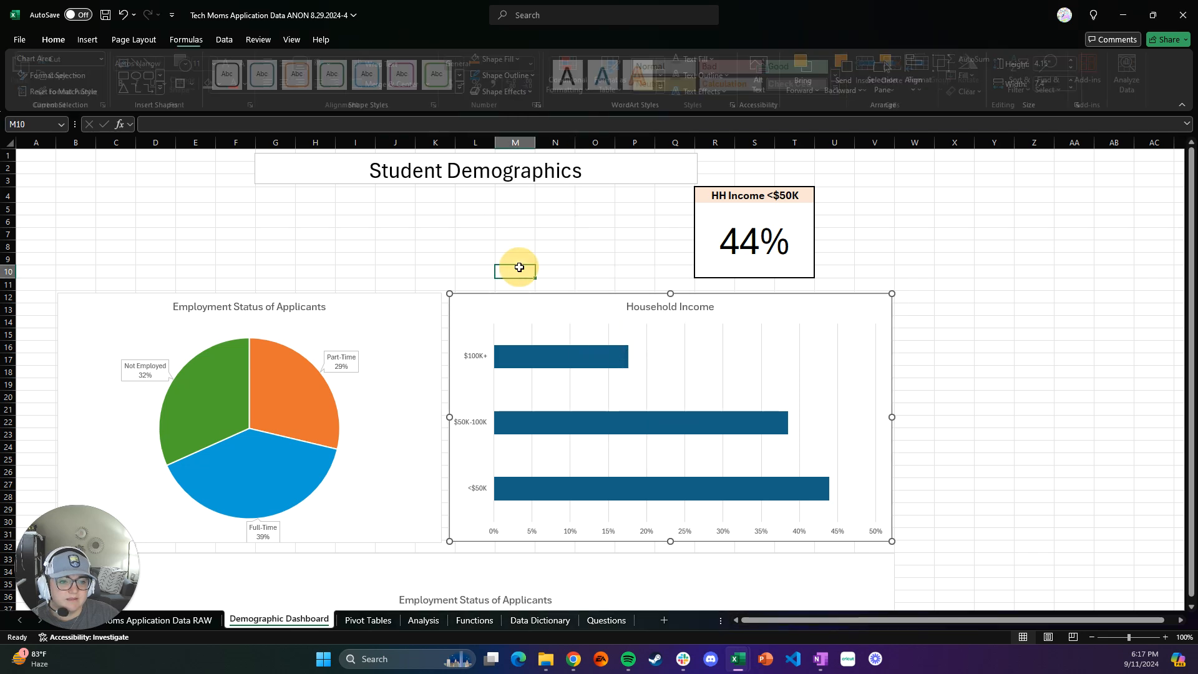
Step: Change the Household Income chart's outline color to the black theme color
click(533, 312)
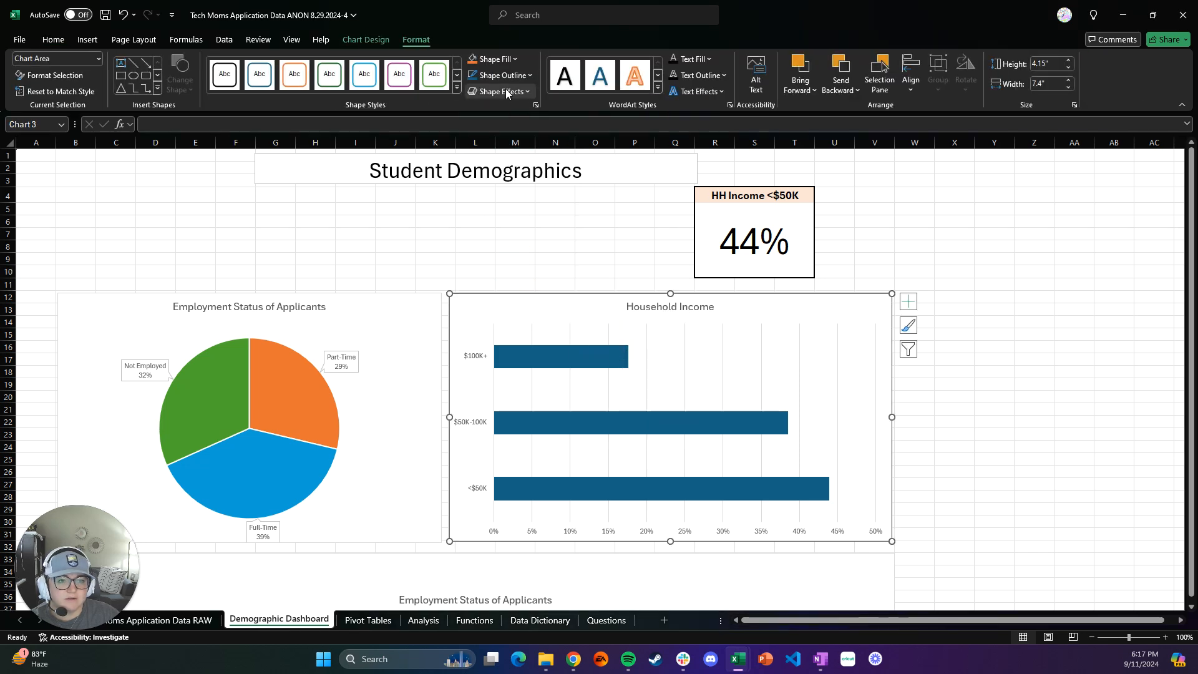
click(515, 58)
click(515, 58)
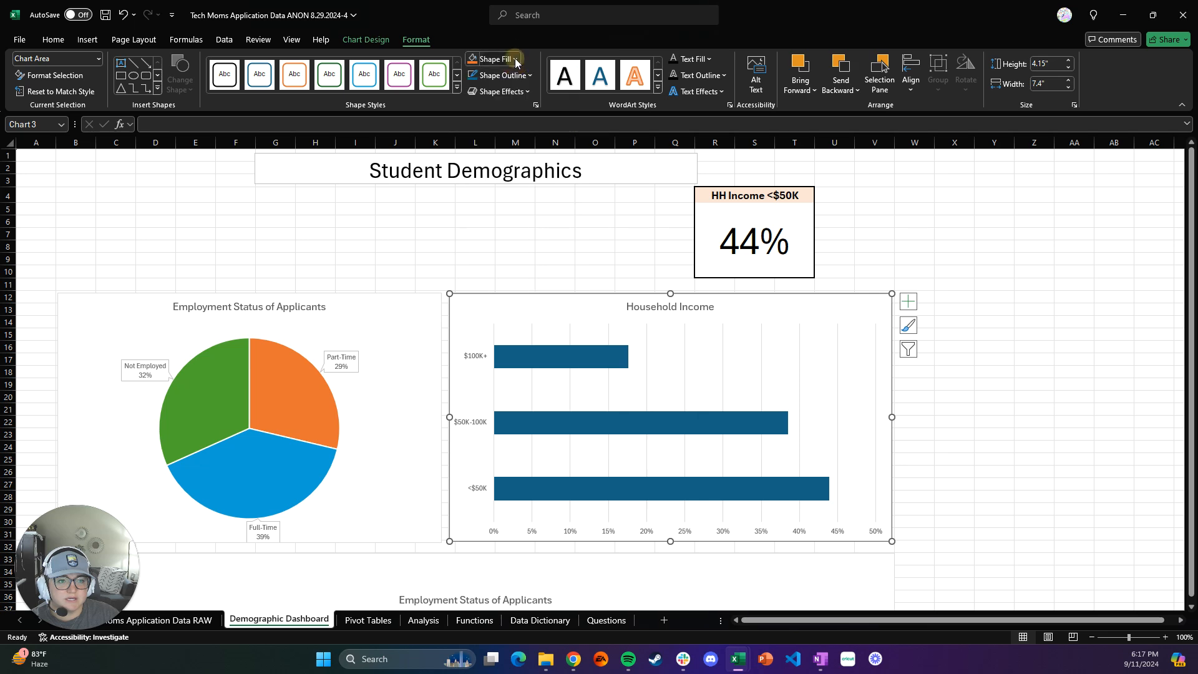
click(528, 75)
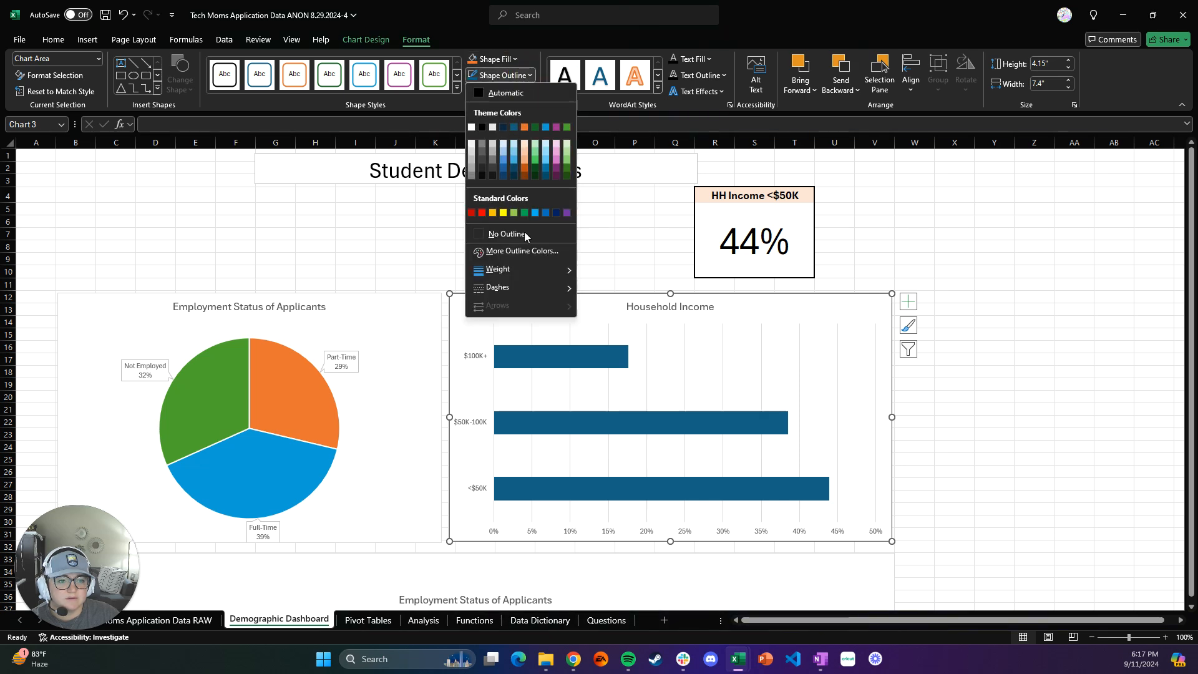
click(483, 127)
click(488, 235)
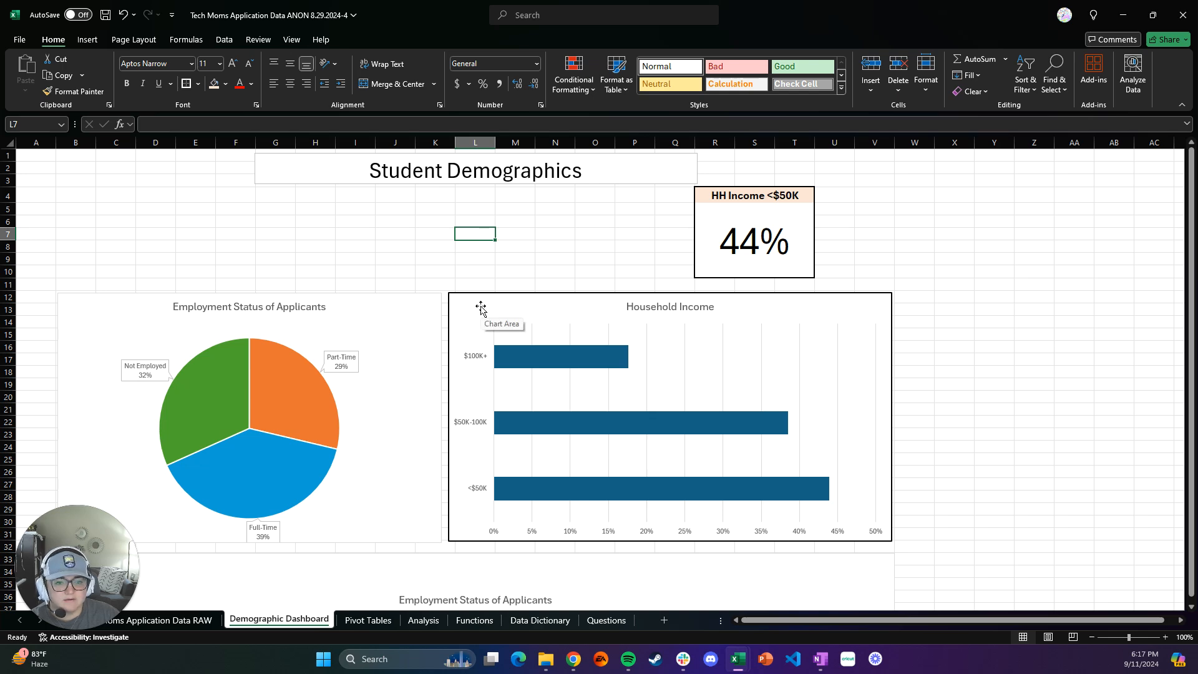
Step: Select the Employment Status of Applicants pie chart and bring up its shape formatting options
click(402, 333)
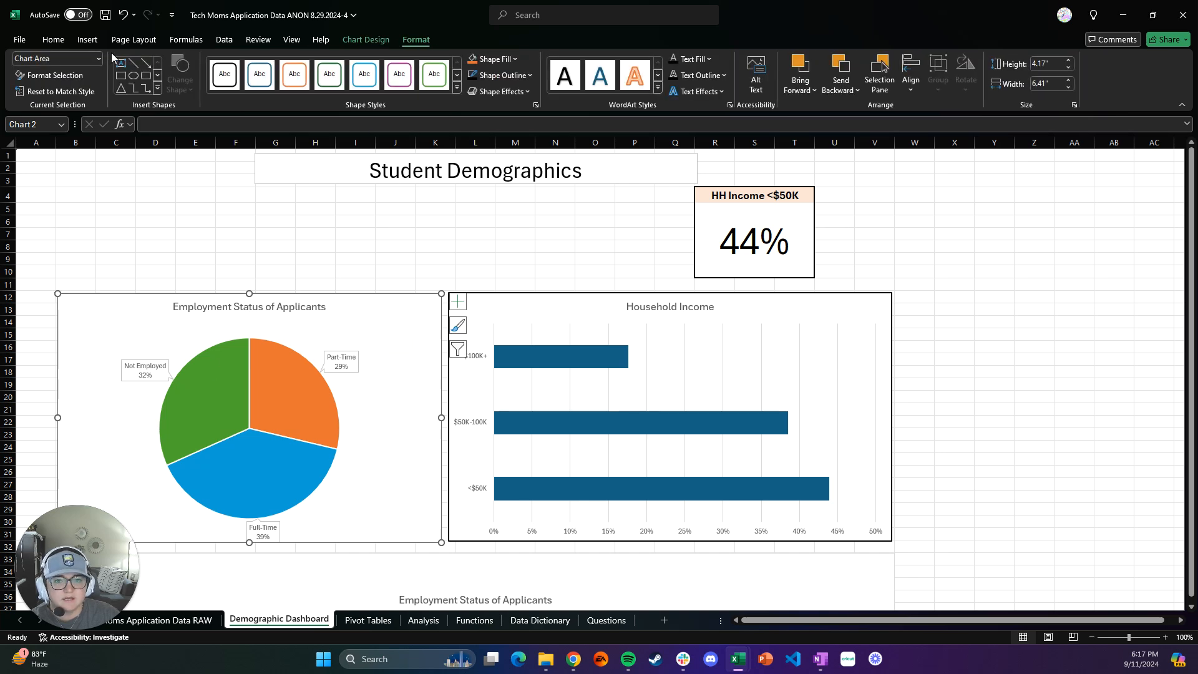
click(51, 39)
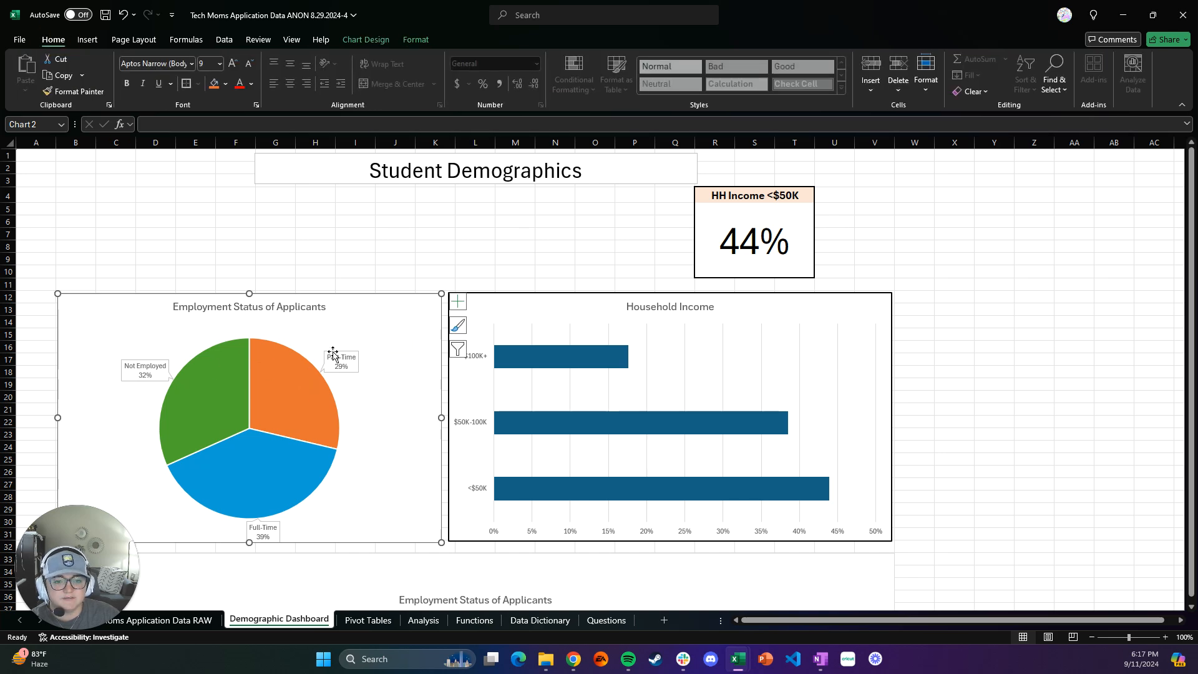
click(422, 43)
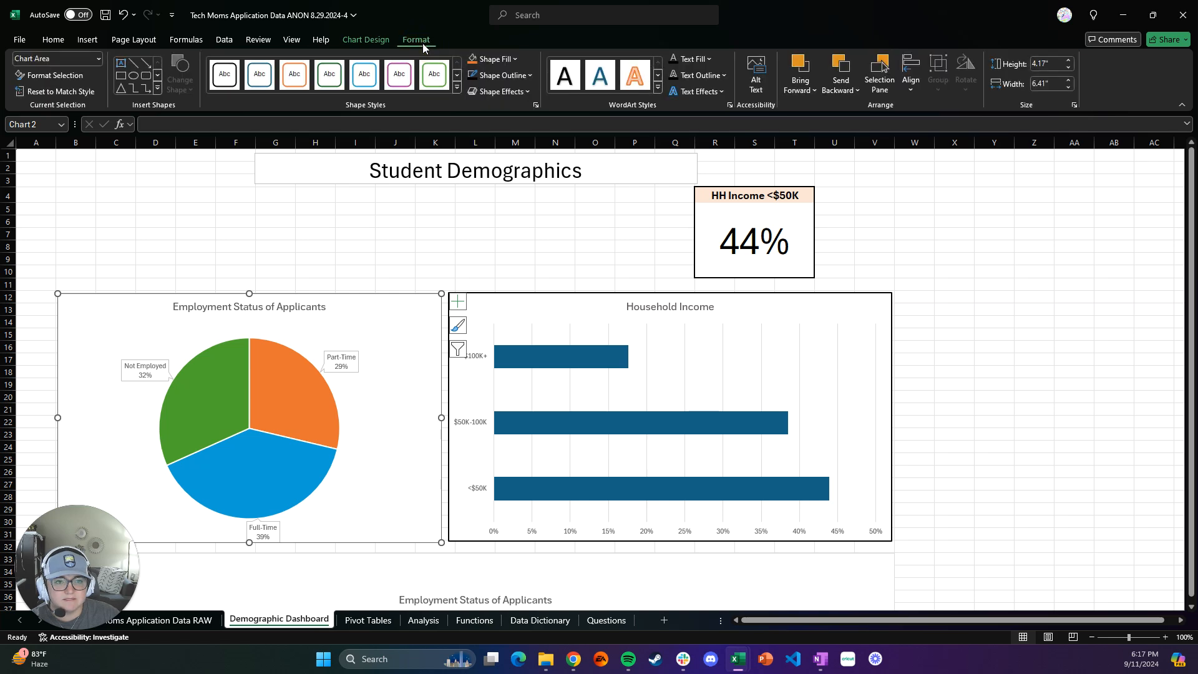